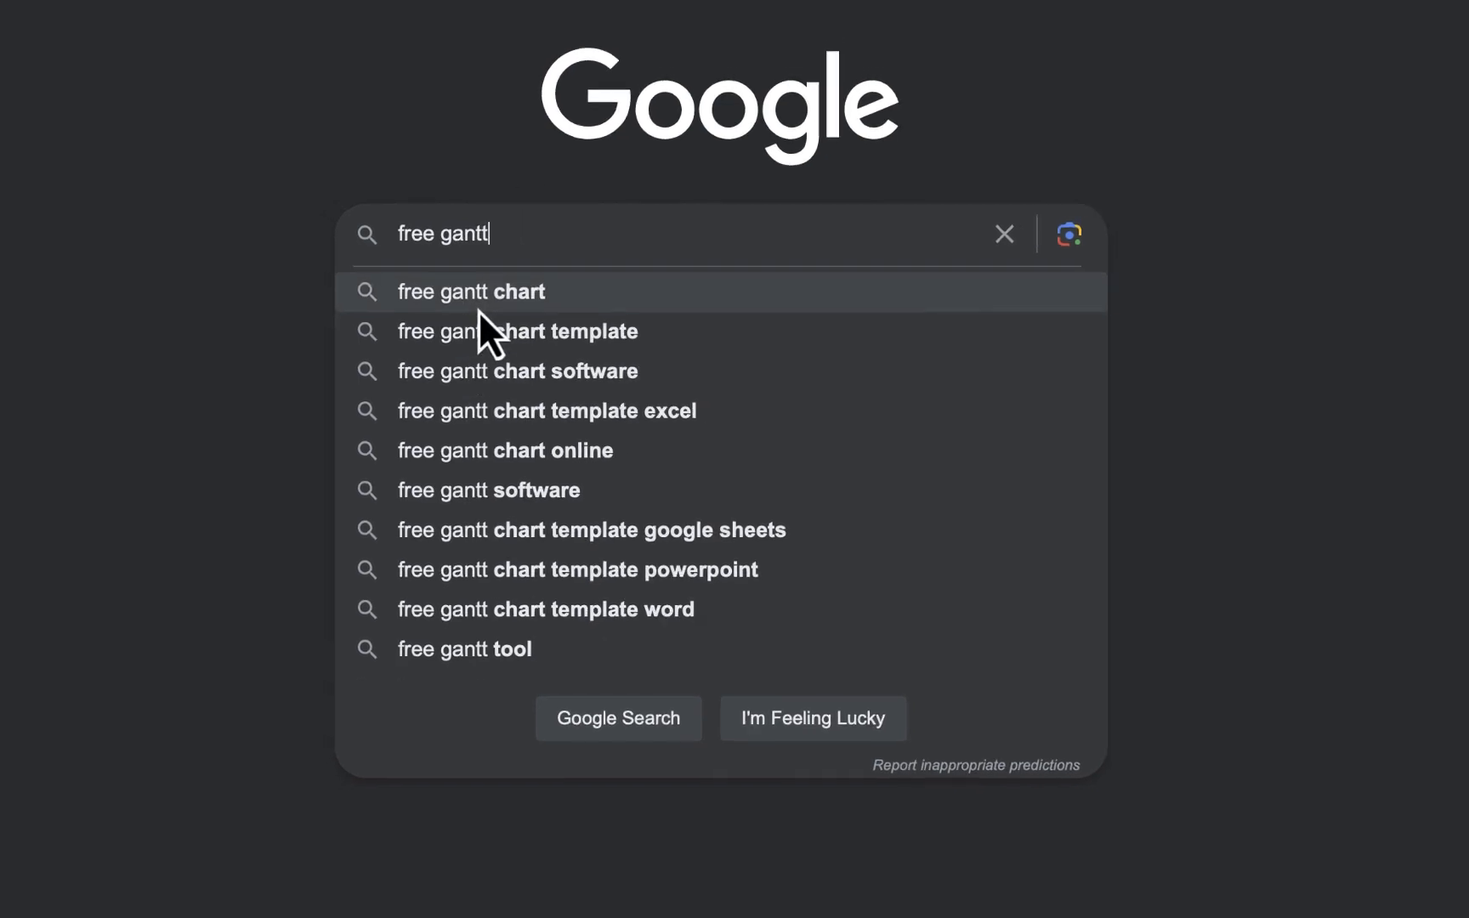
Search Google for "free gantt chart" and look through the results for free Gantt chart software and templates
left_click(479, 310)
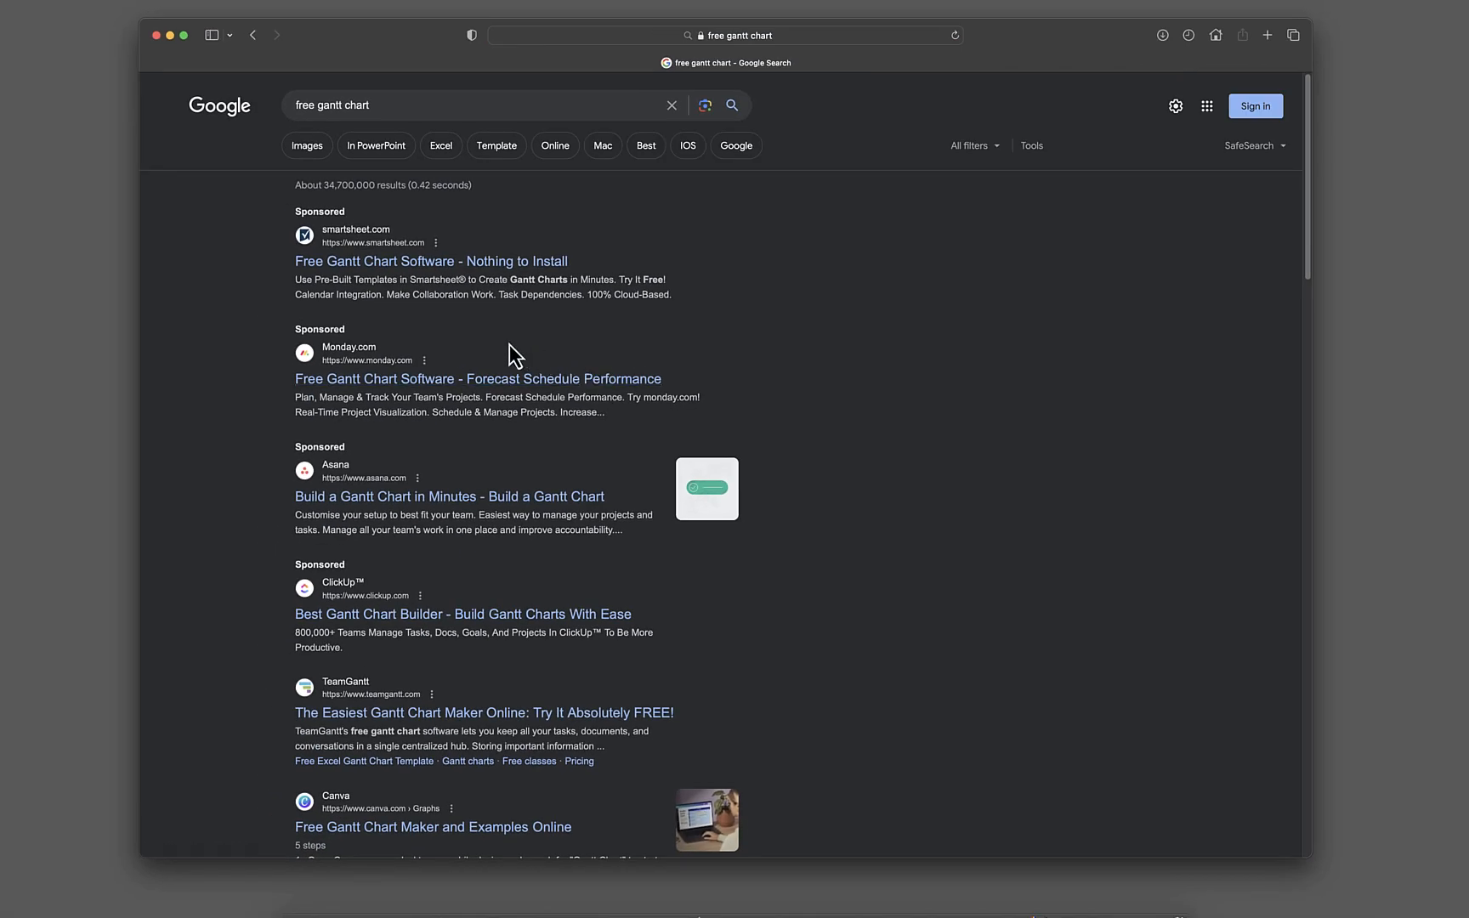
scroll(537, 324, "down", 5)
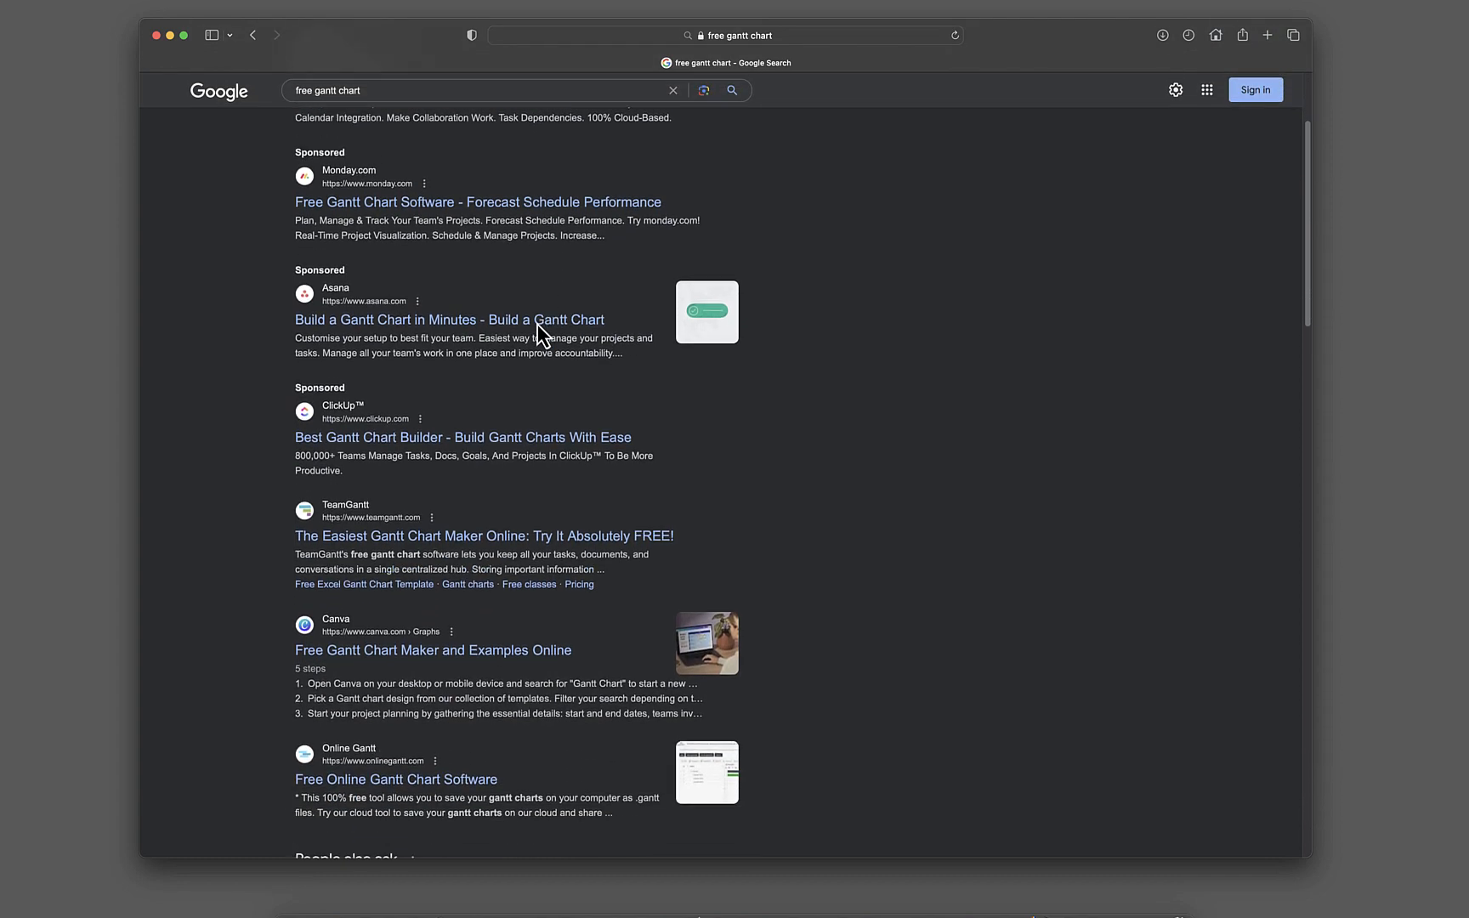
scroll(537, 324, "down", 4)
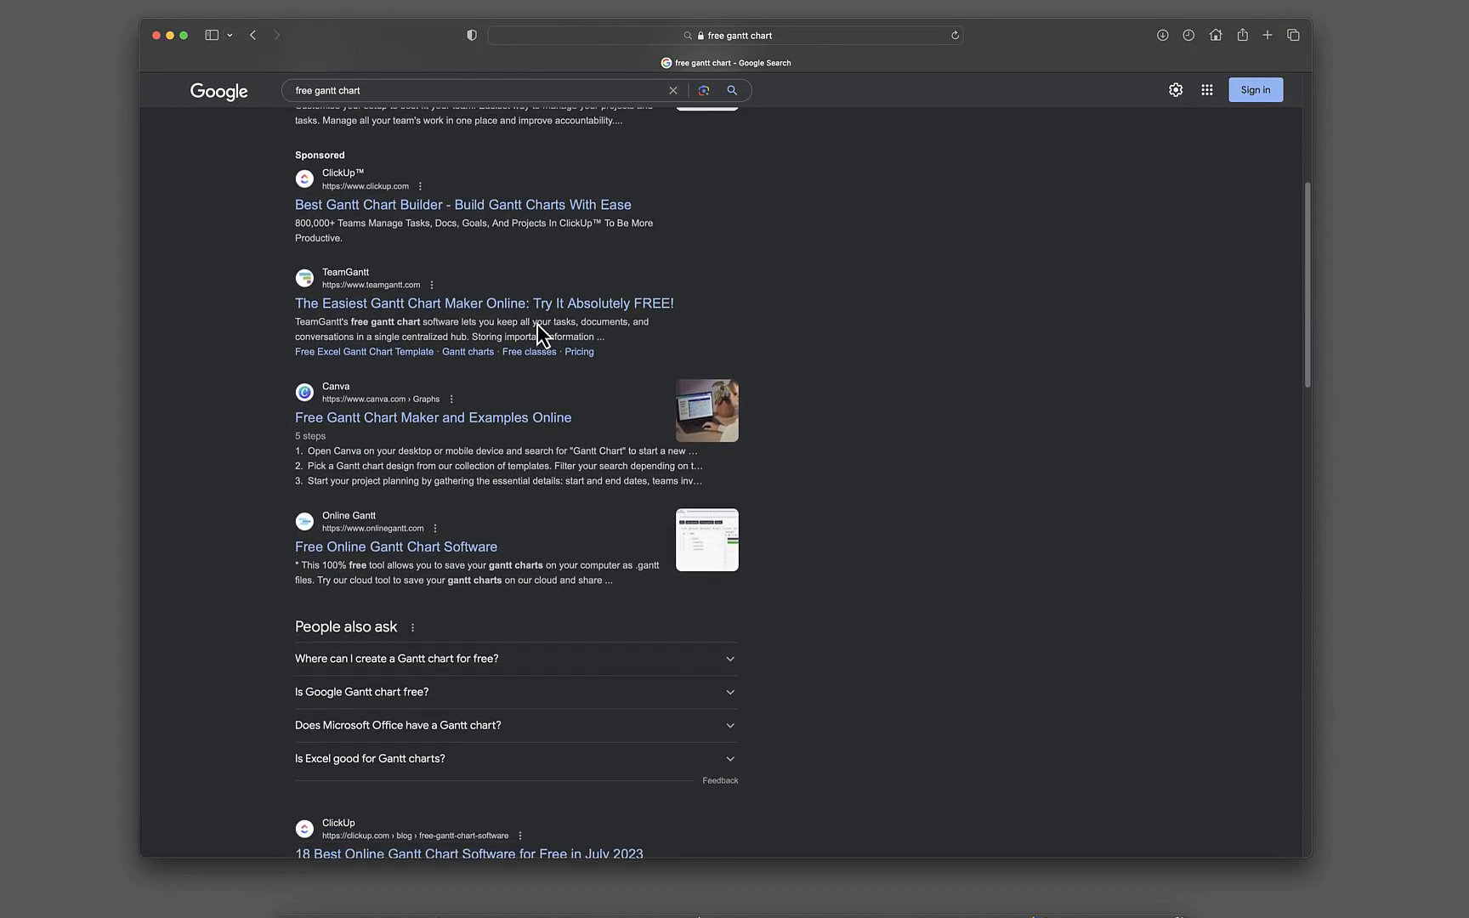
scroll(587, 376, "down", 1)
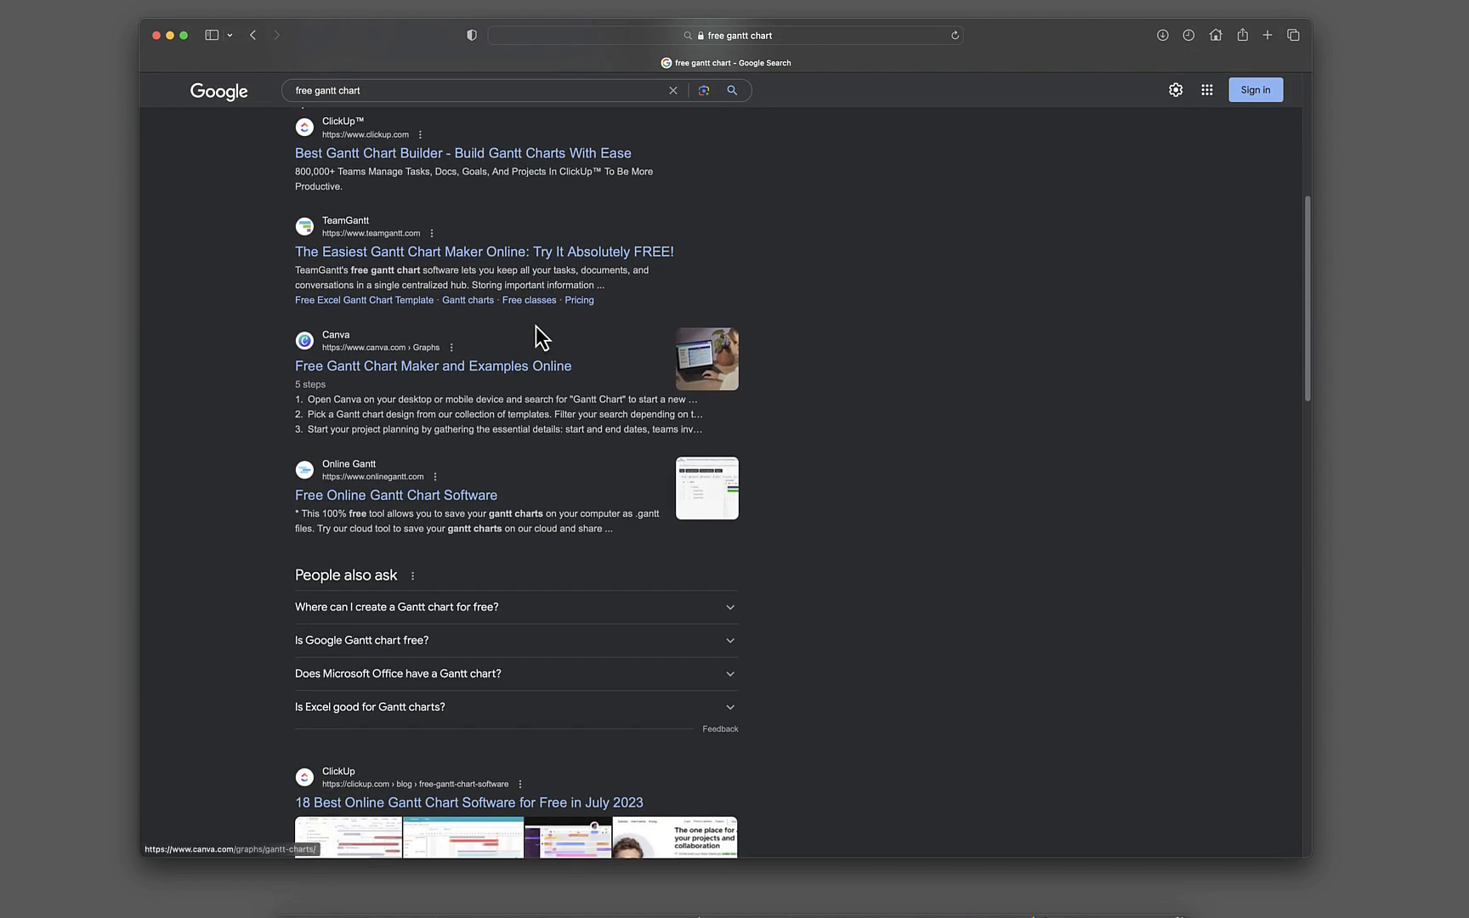
scroll(524, 442, "down", 13)
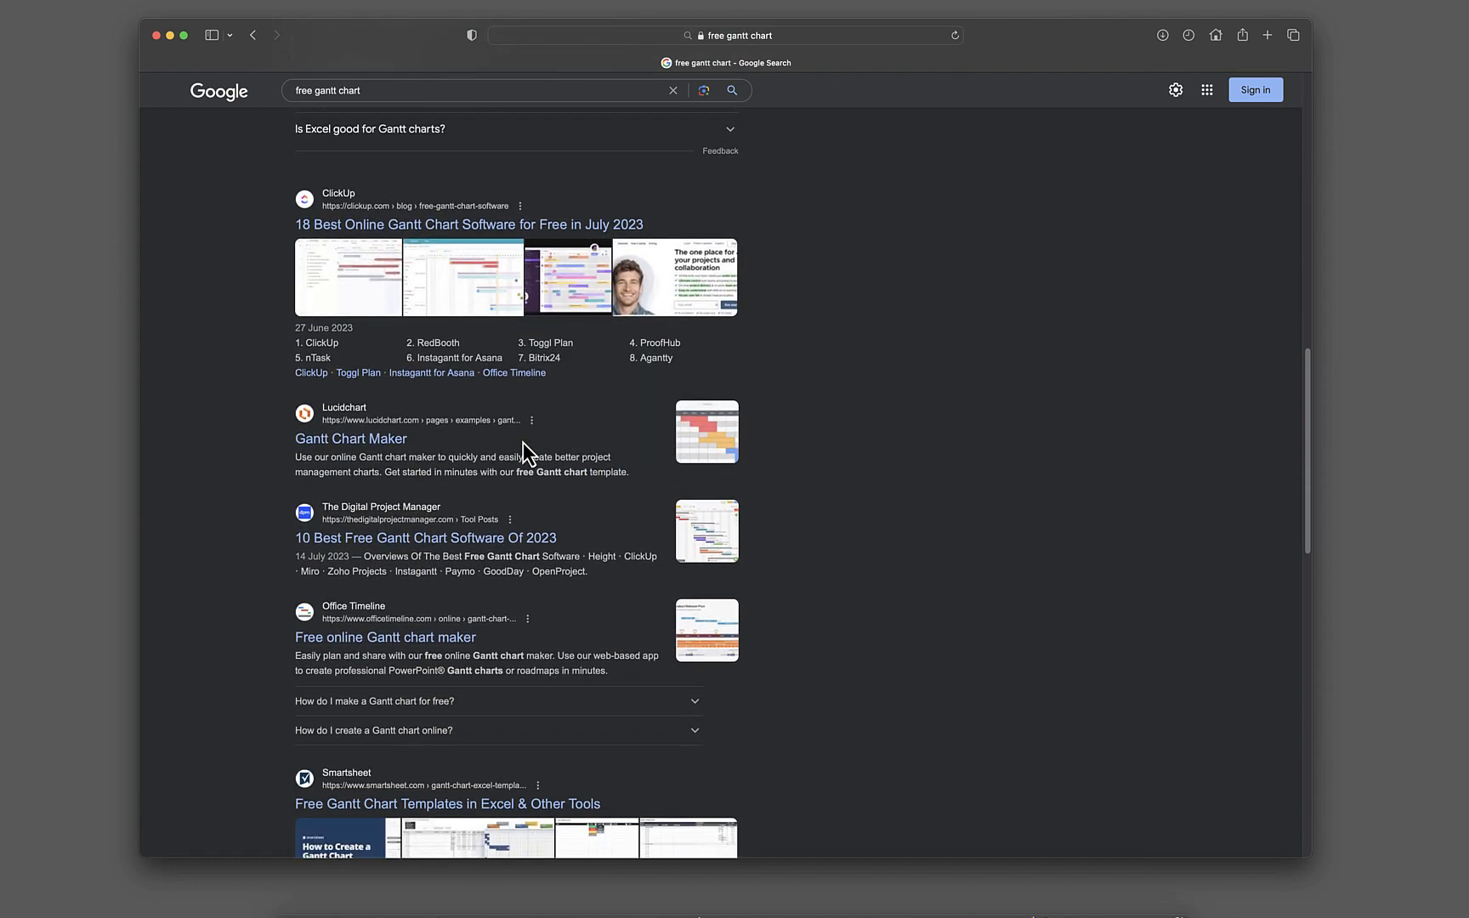
scroll(523, 442, "down", 3)
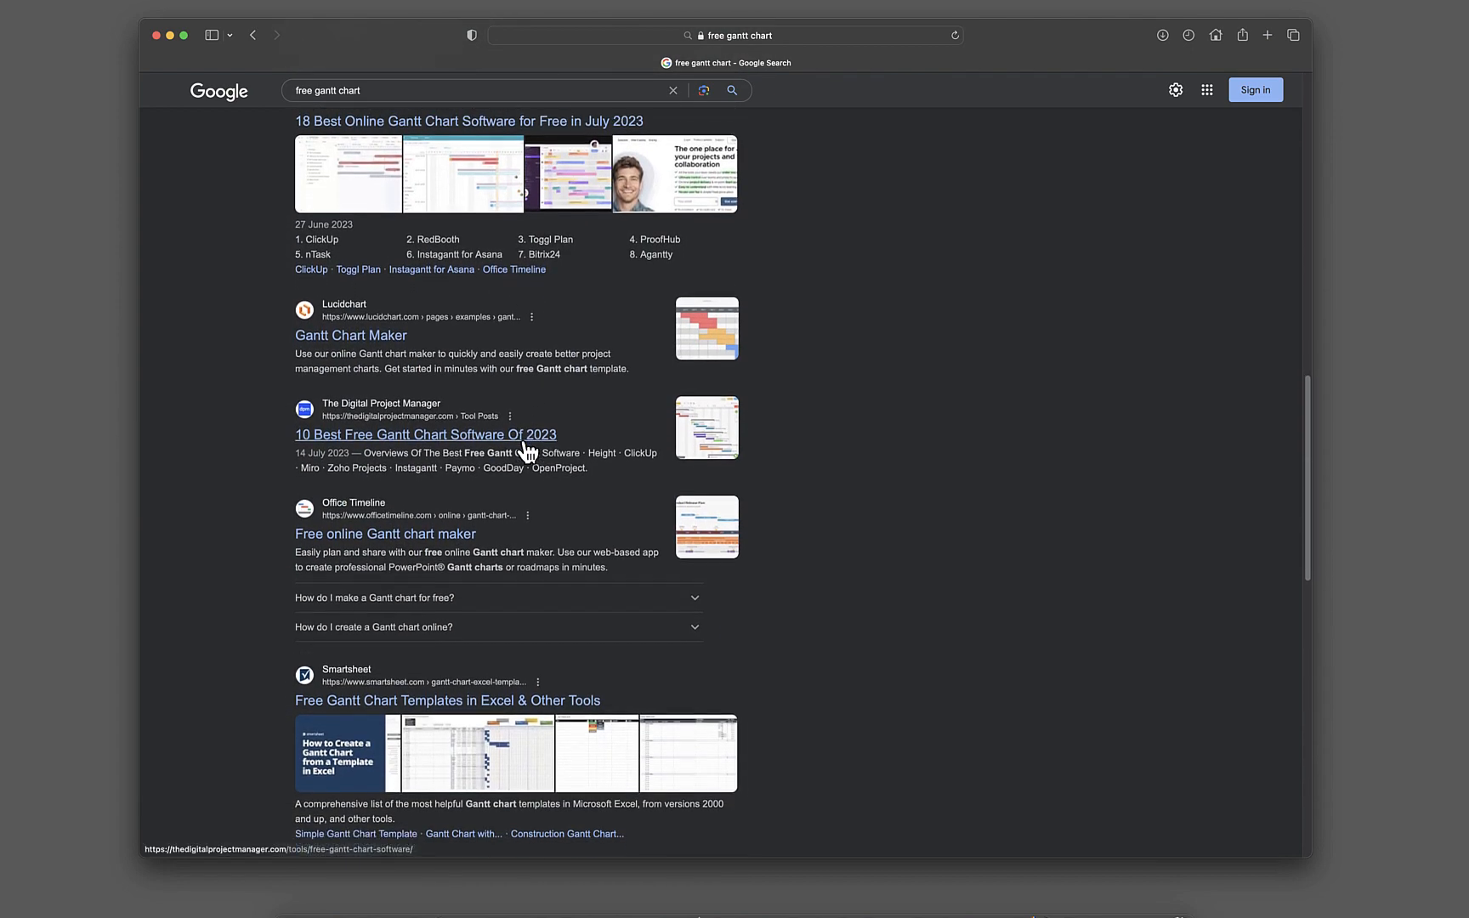
scroll(527, 450, "down", 3)
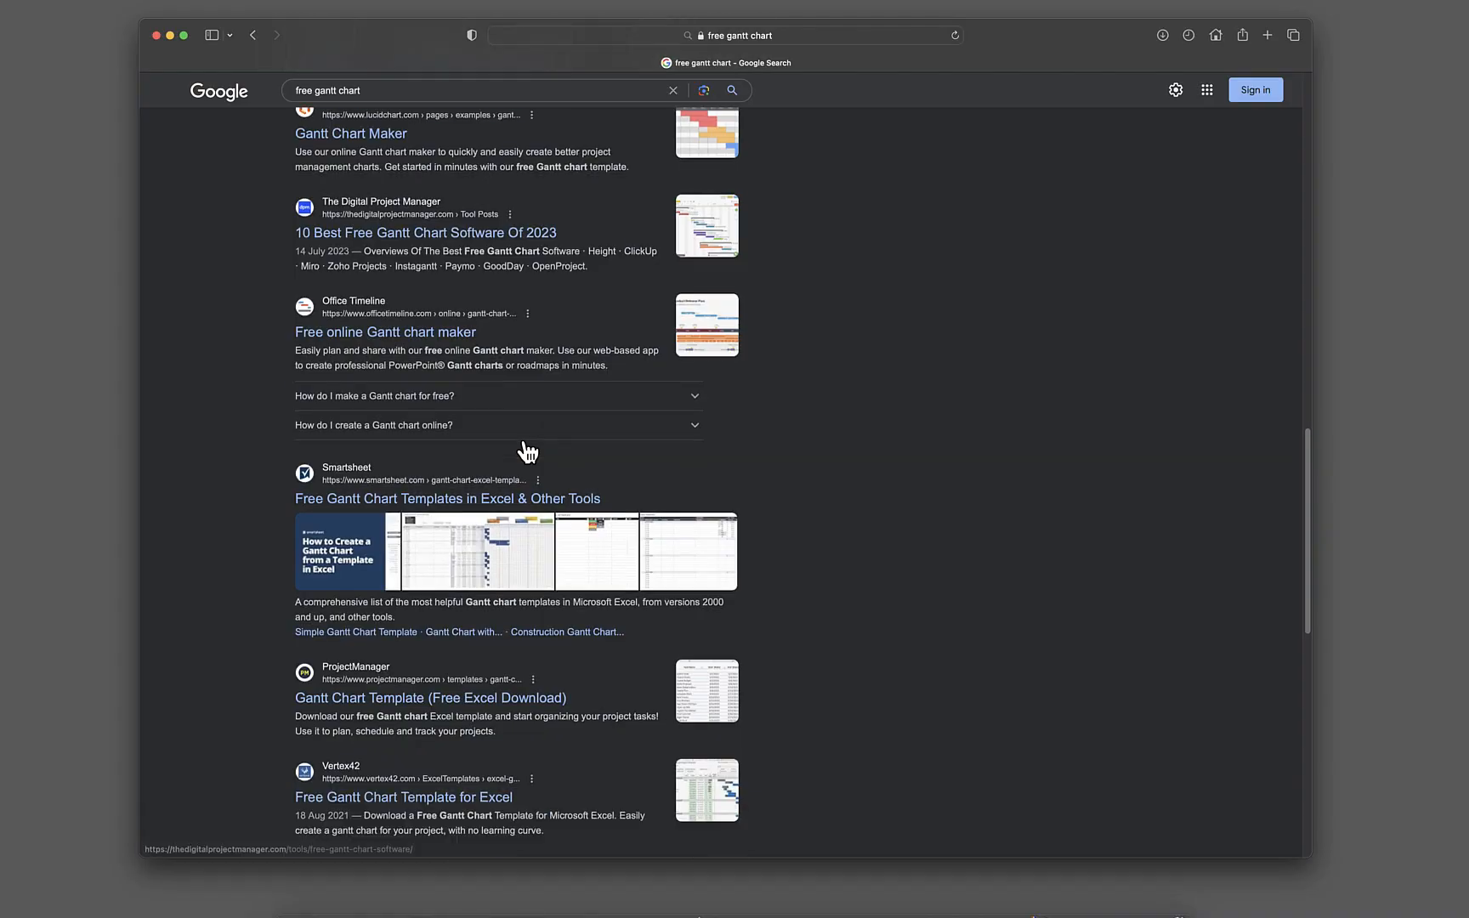
scroll(525, 449, "down", 2)
scroll(527, 449, "down", 5)
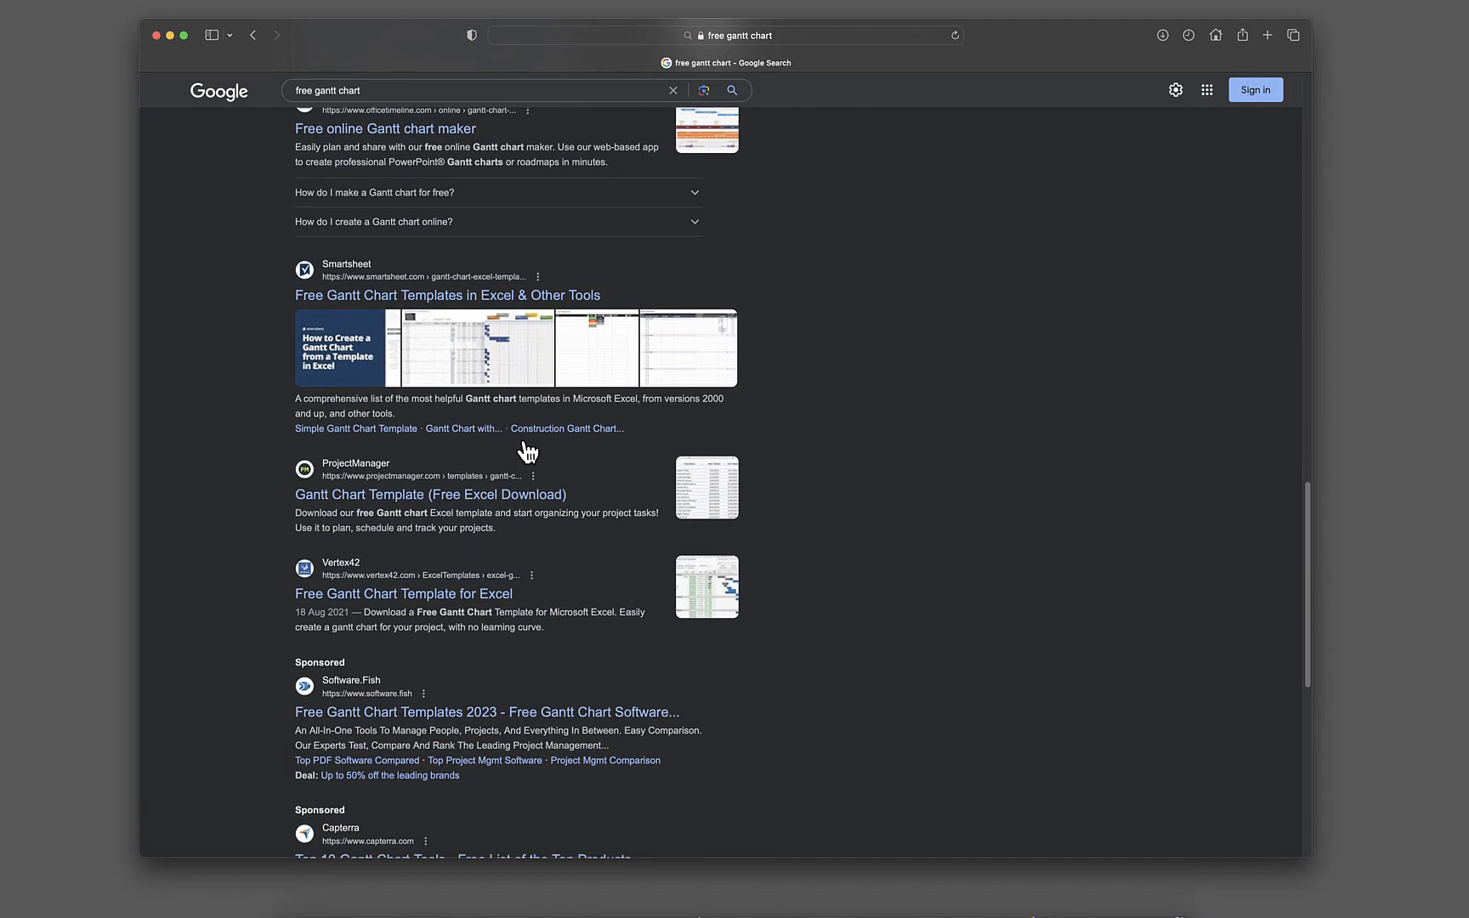
scroll(527, 451, "down", 2)
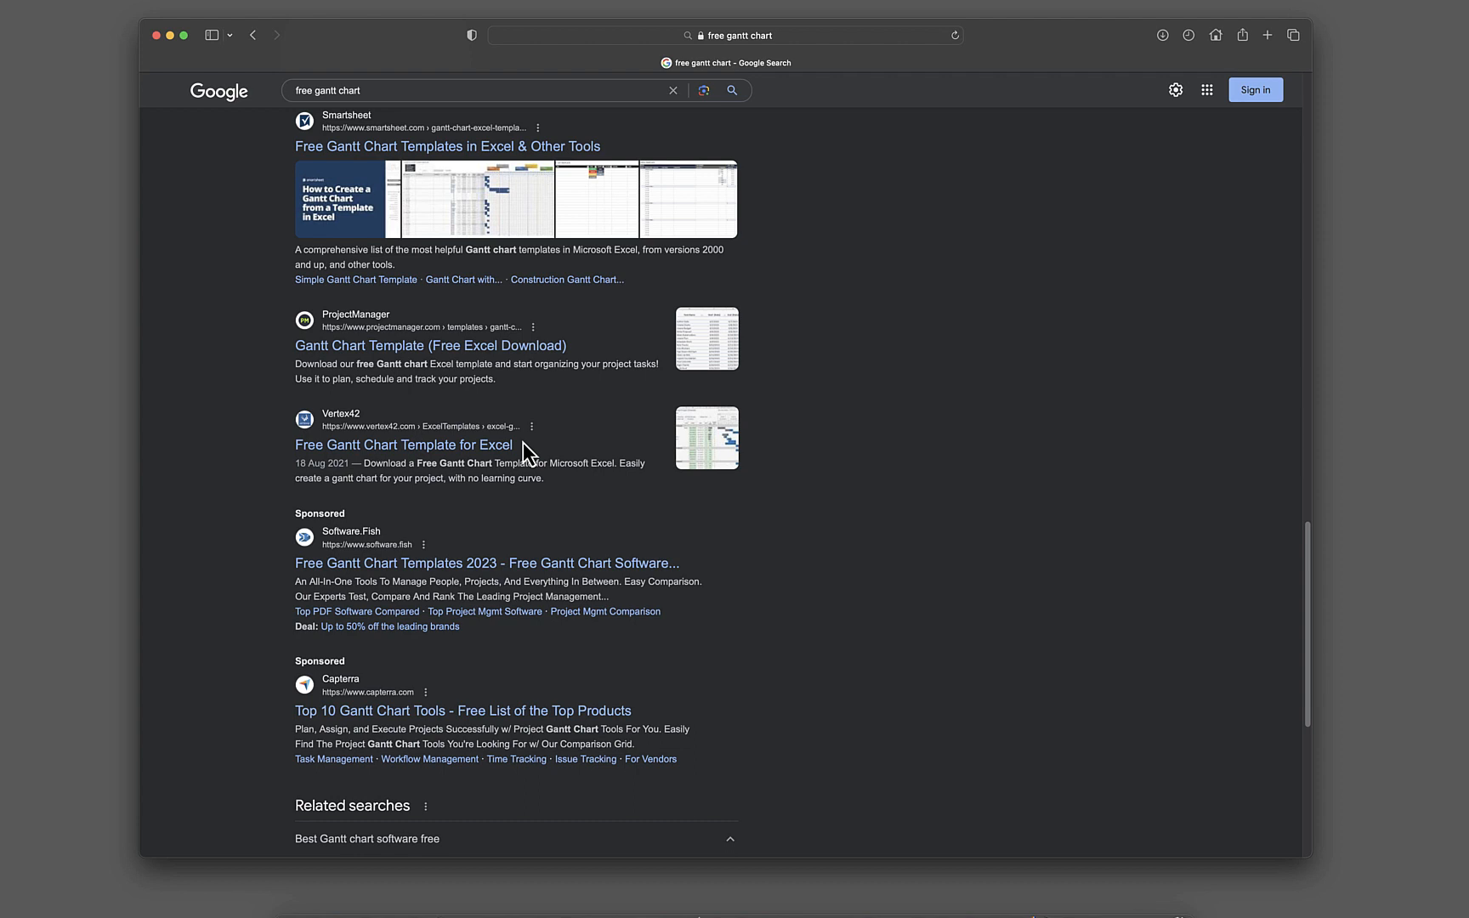
scroll(523, 444, "down", 4)
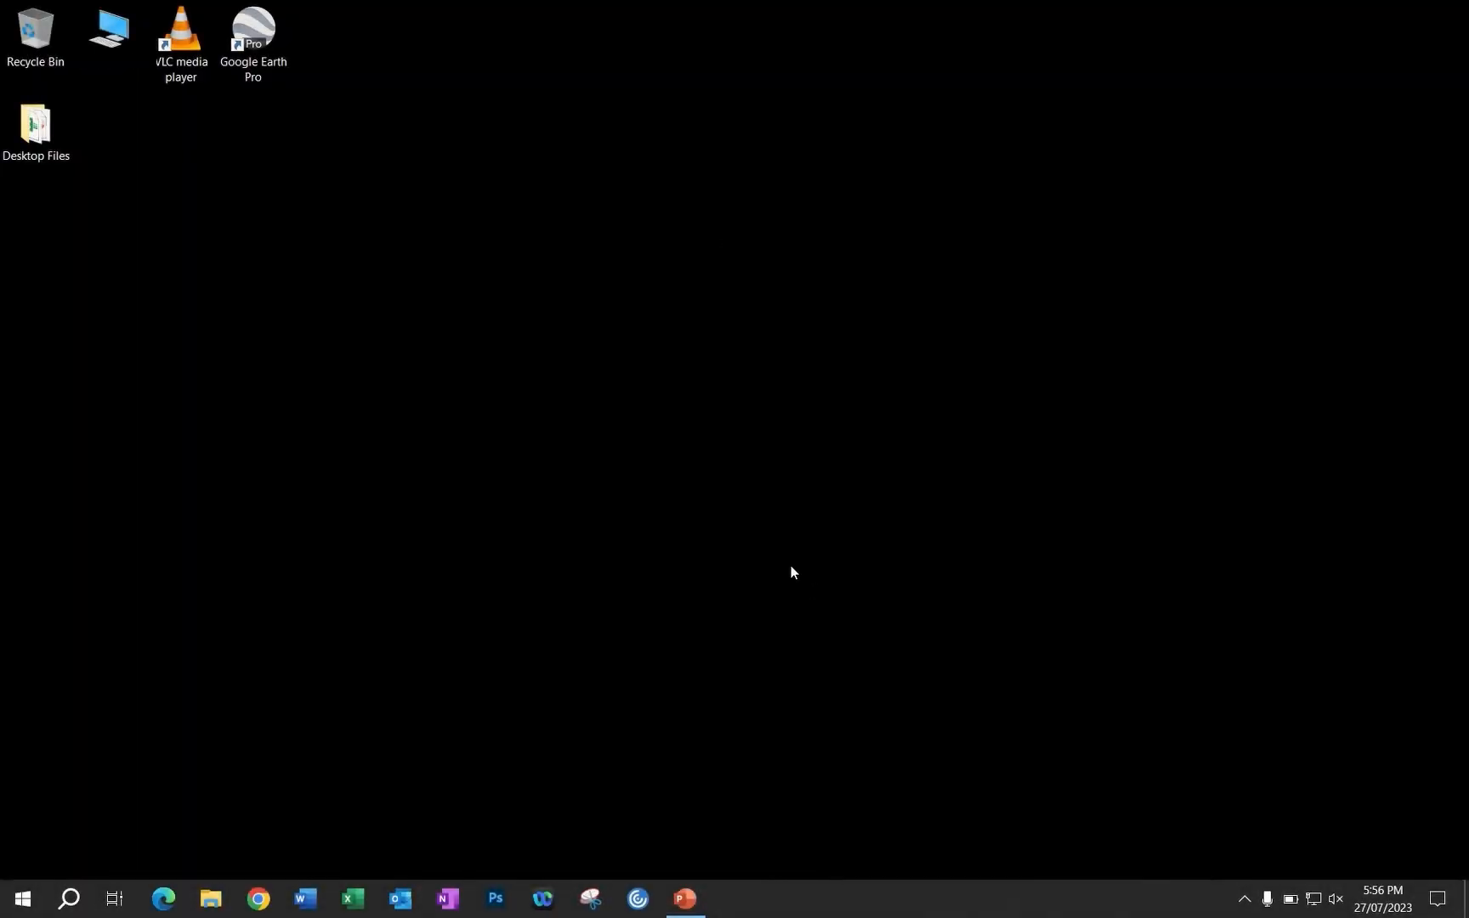
Create a new Microsoft Excel worksheet file on the Windows desktop and open it in a maximized window
right_click(783, 512)
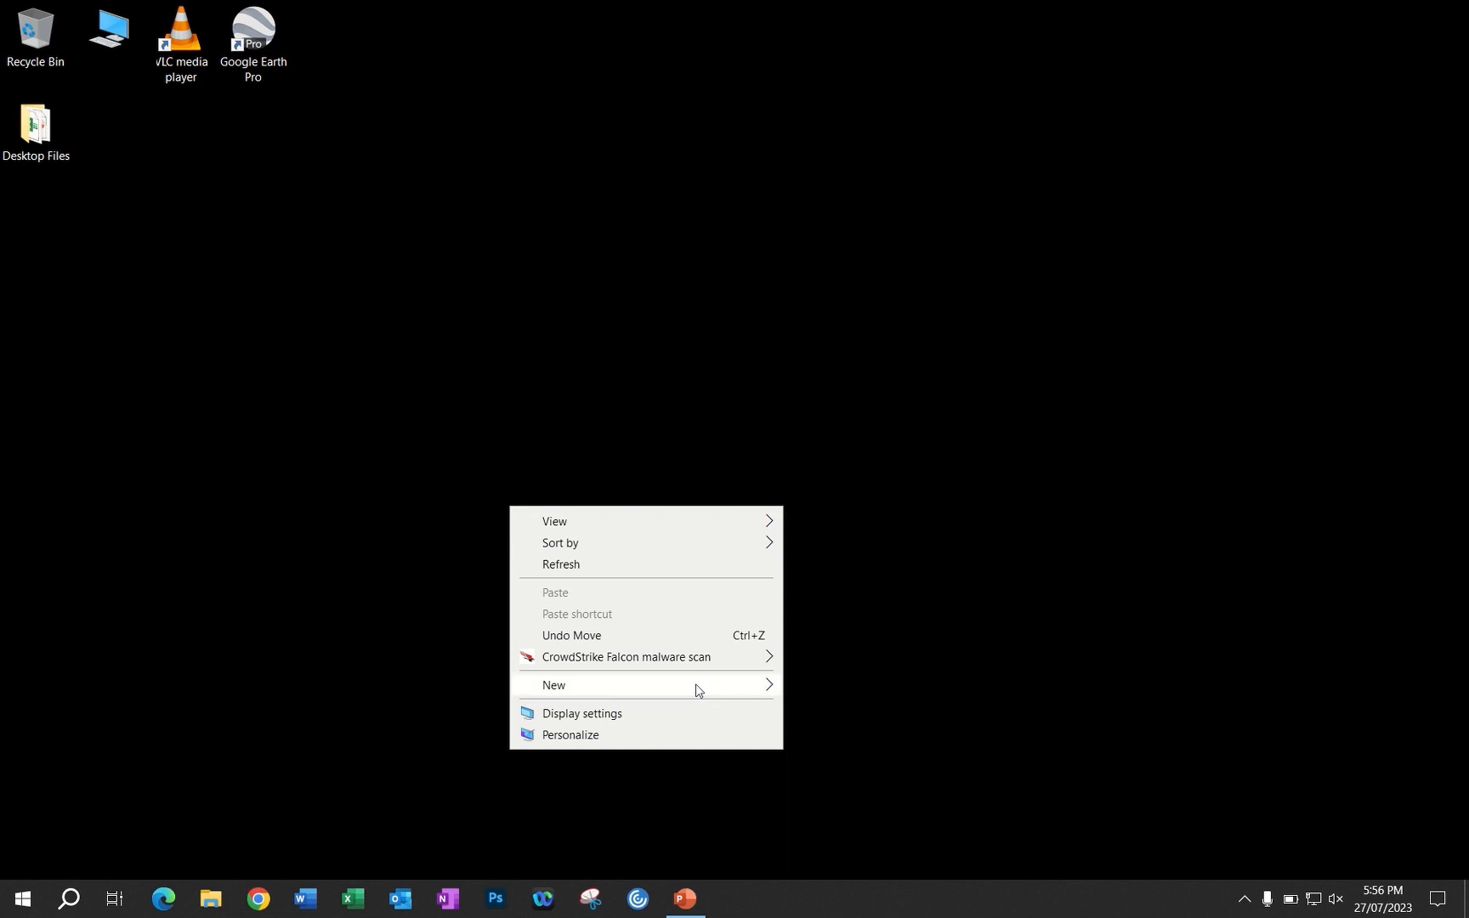
mouse_move(701, 683)
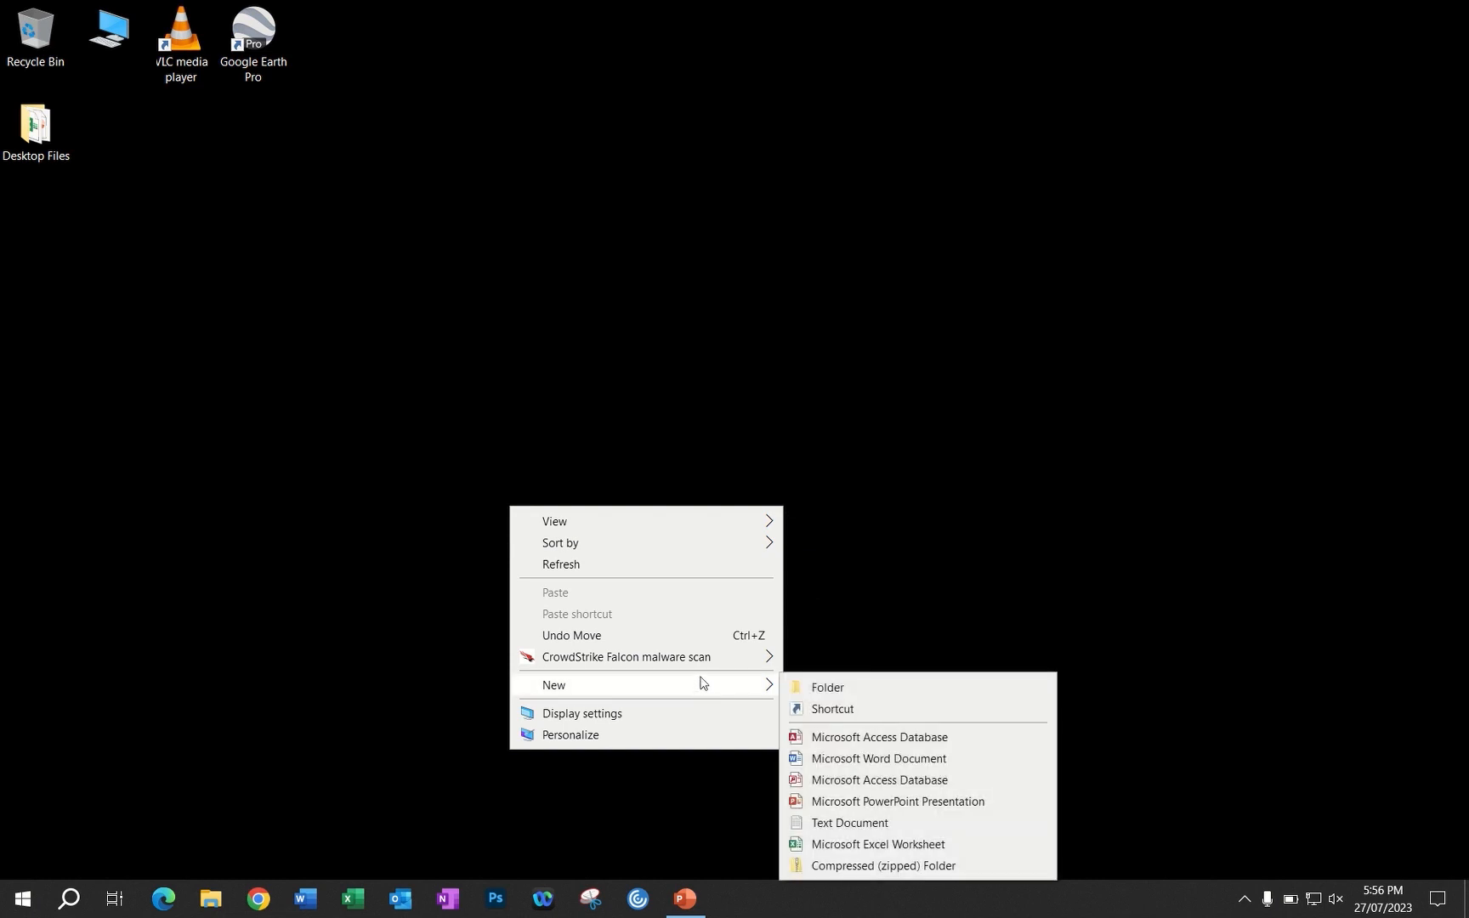
left_click(878, 844)
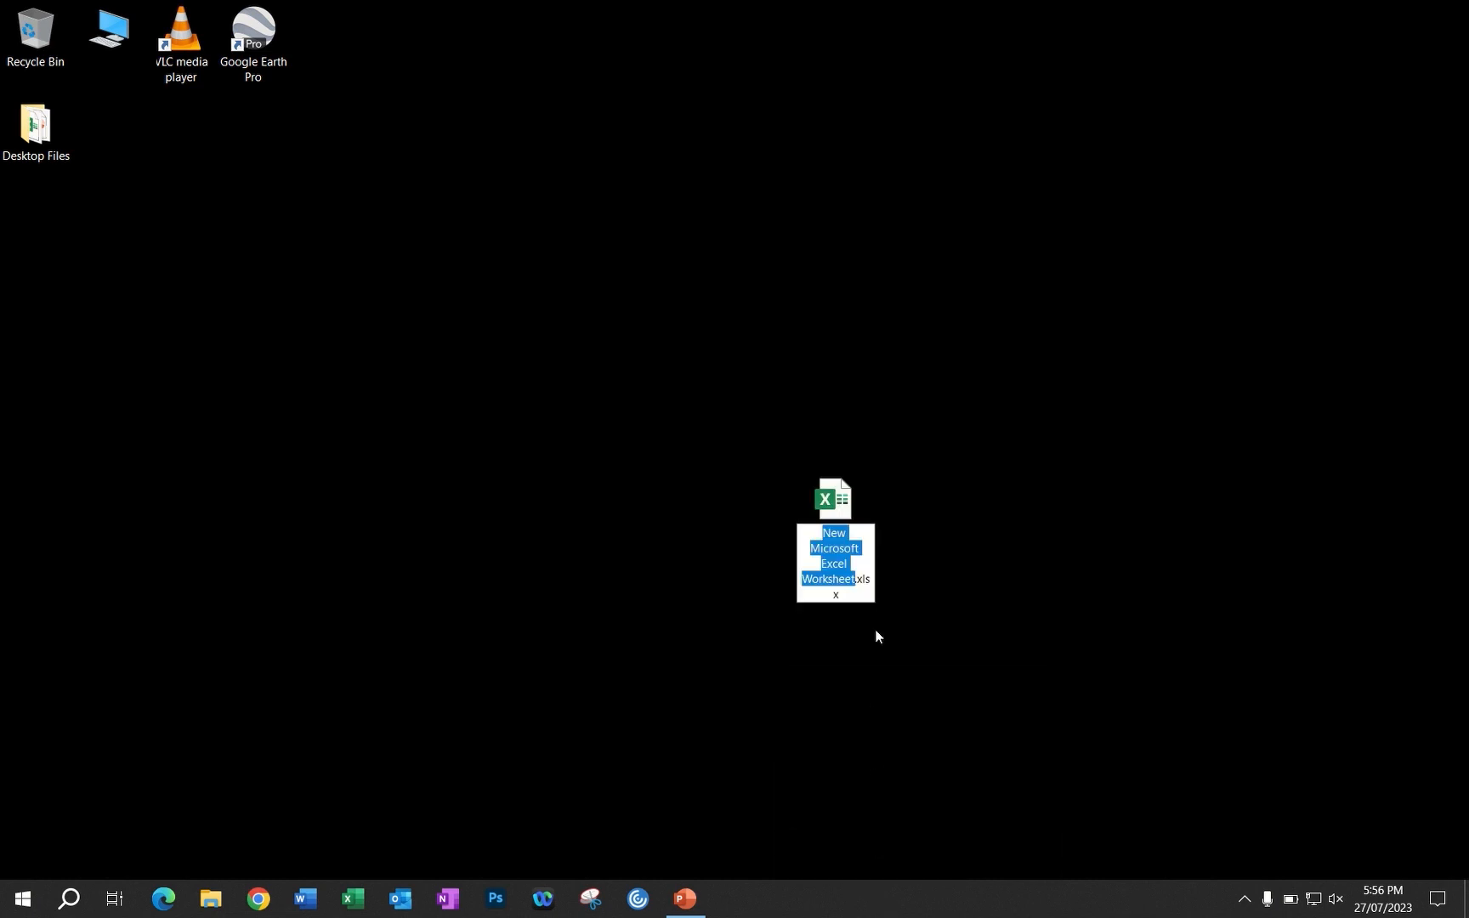
left_click(832, 500)
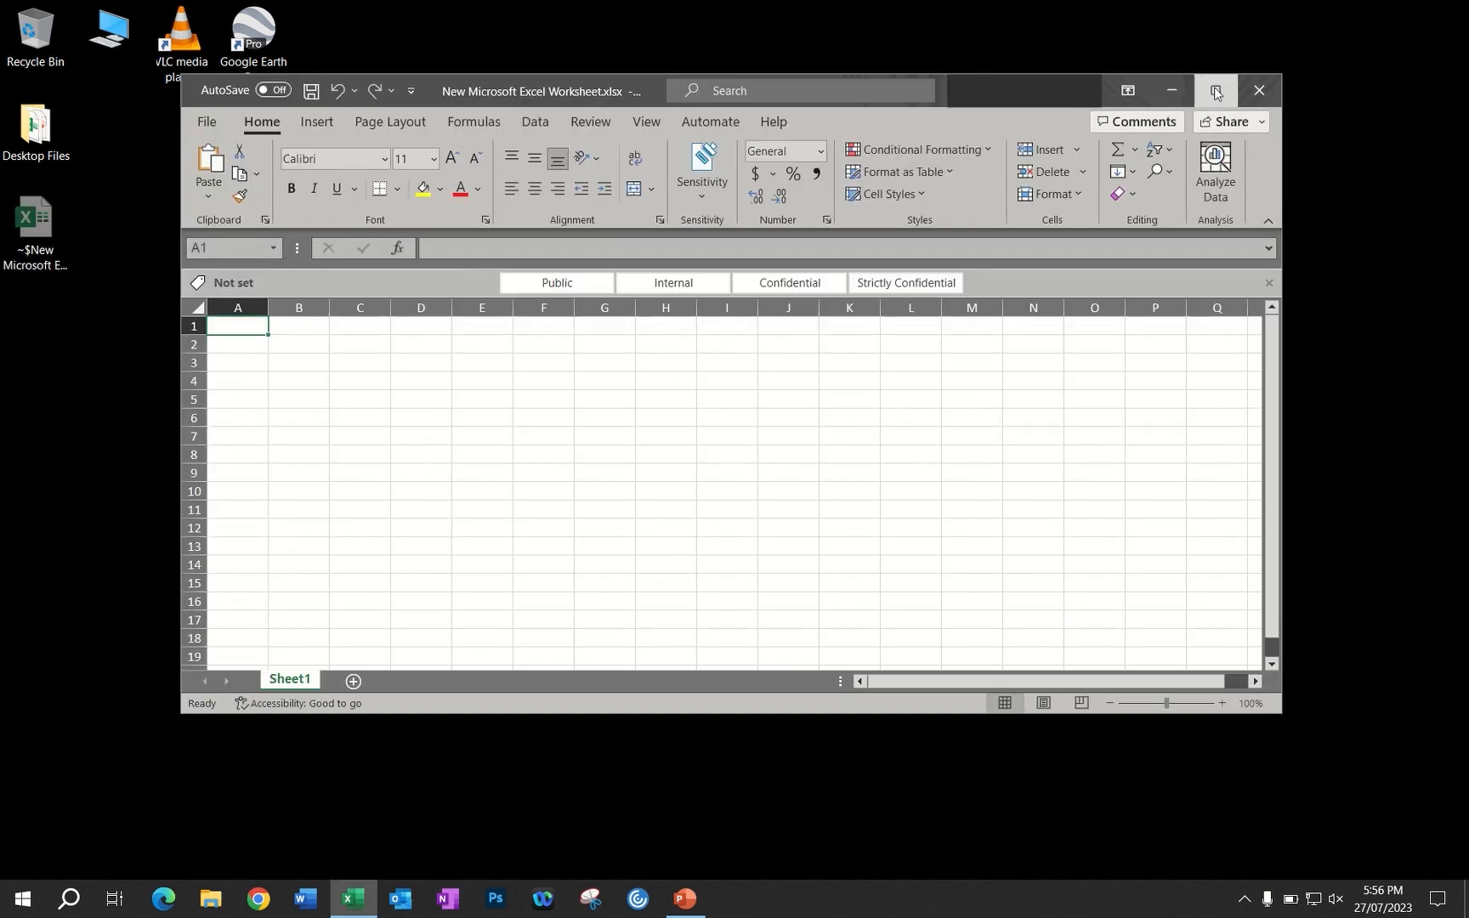
left_click(1216, 91)
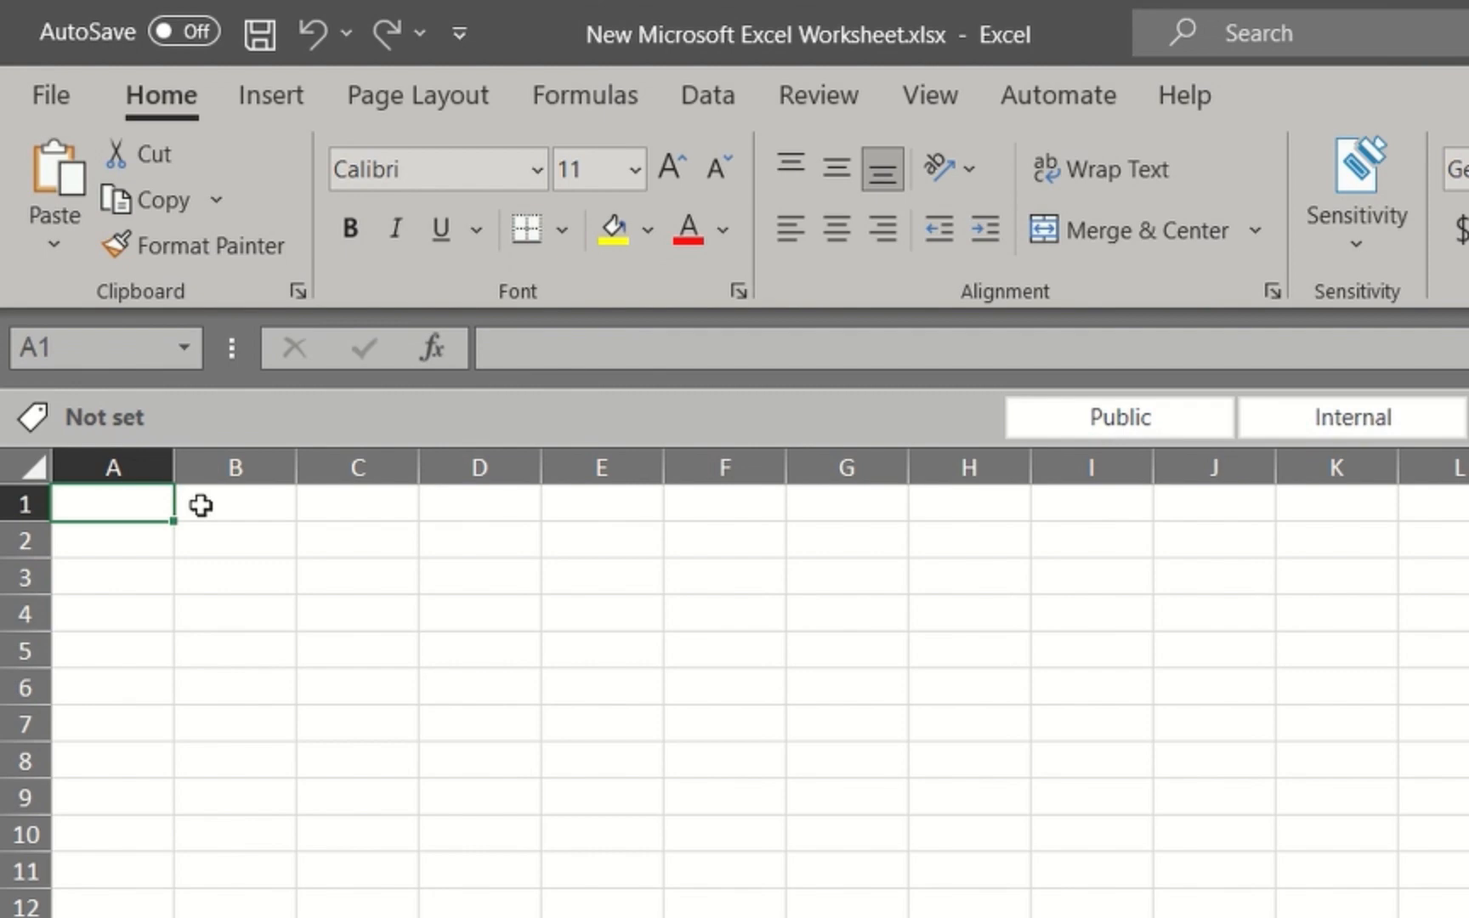
Enter the column headers Name, Start, Finish and Duration in cells A1 to D1
type("Name")
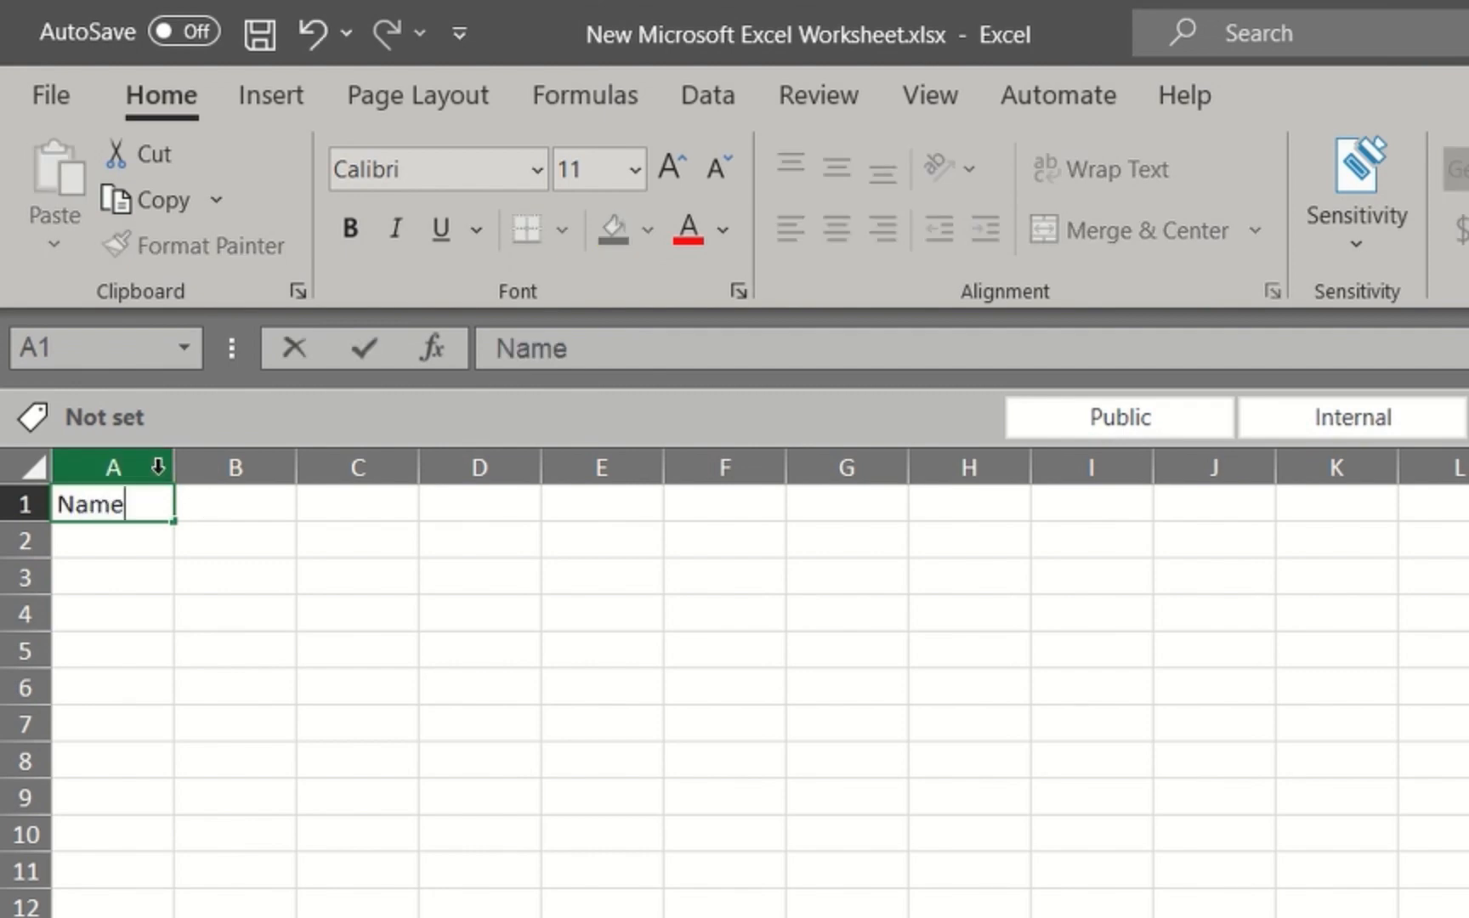
left_click(254, 508)
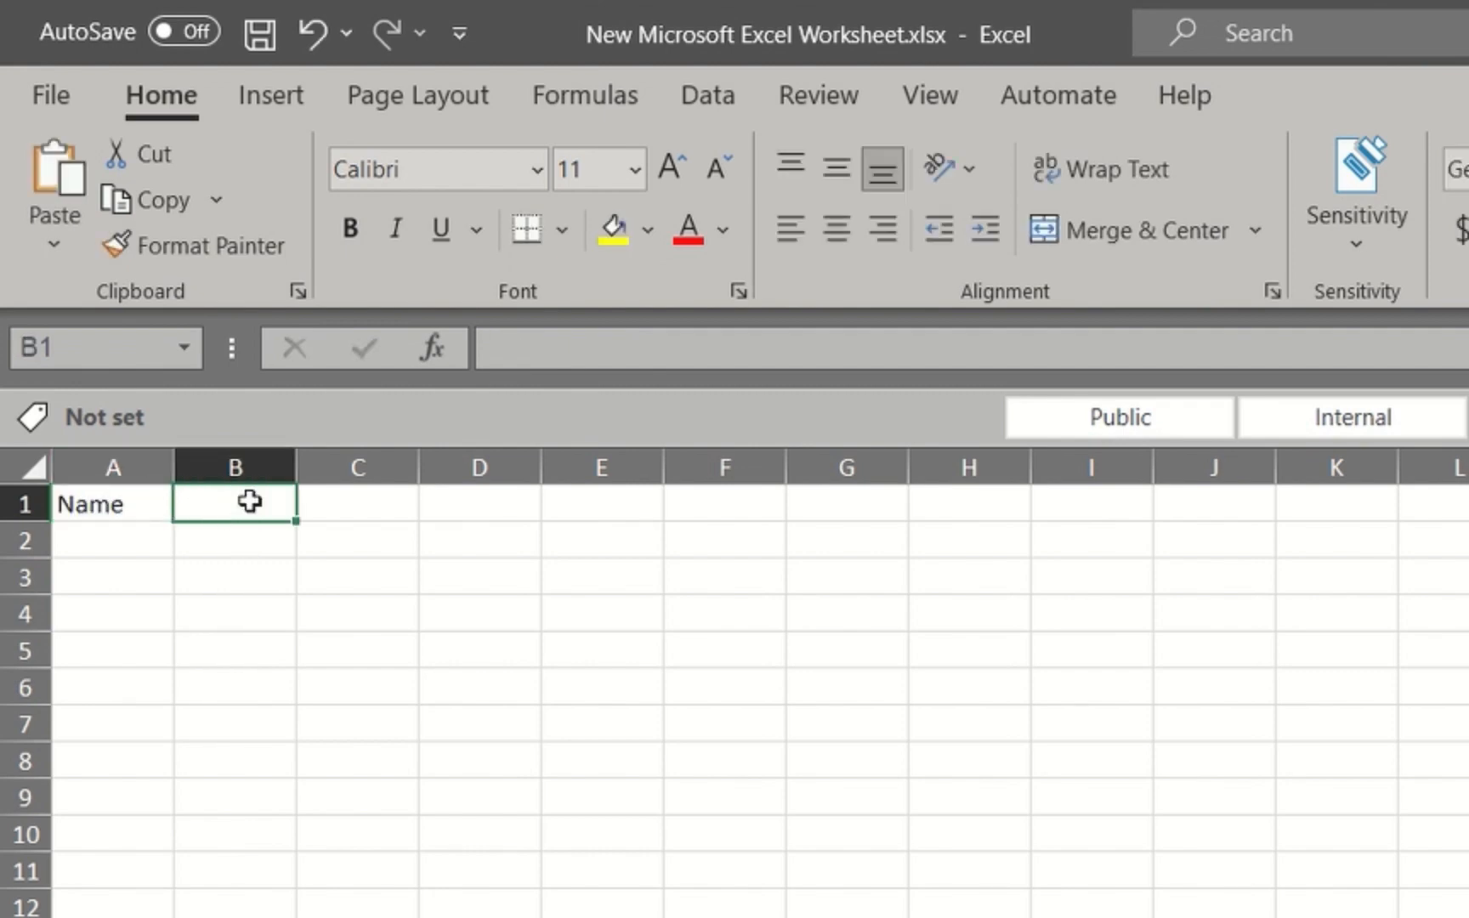
type("Start")
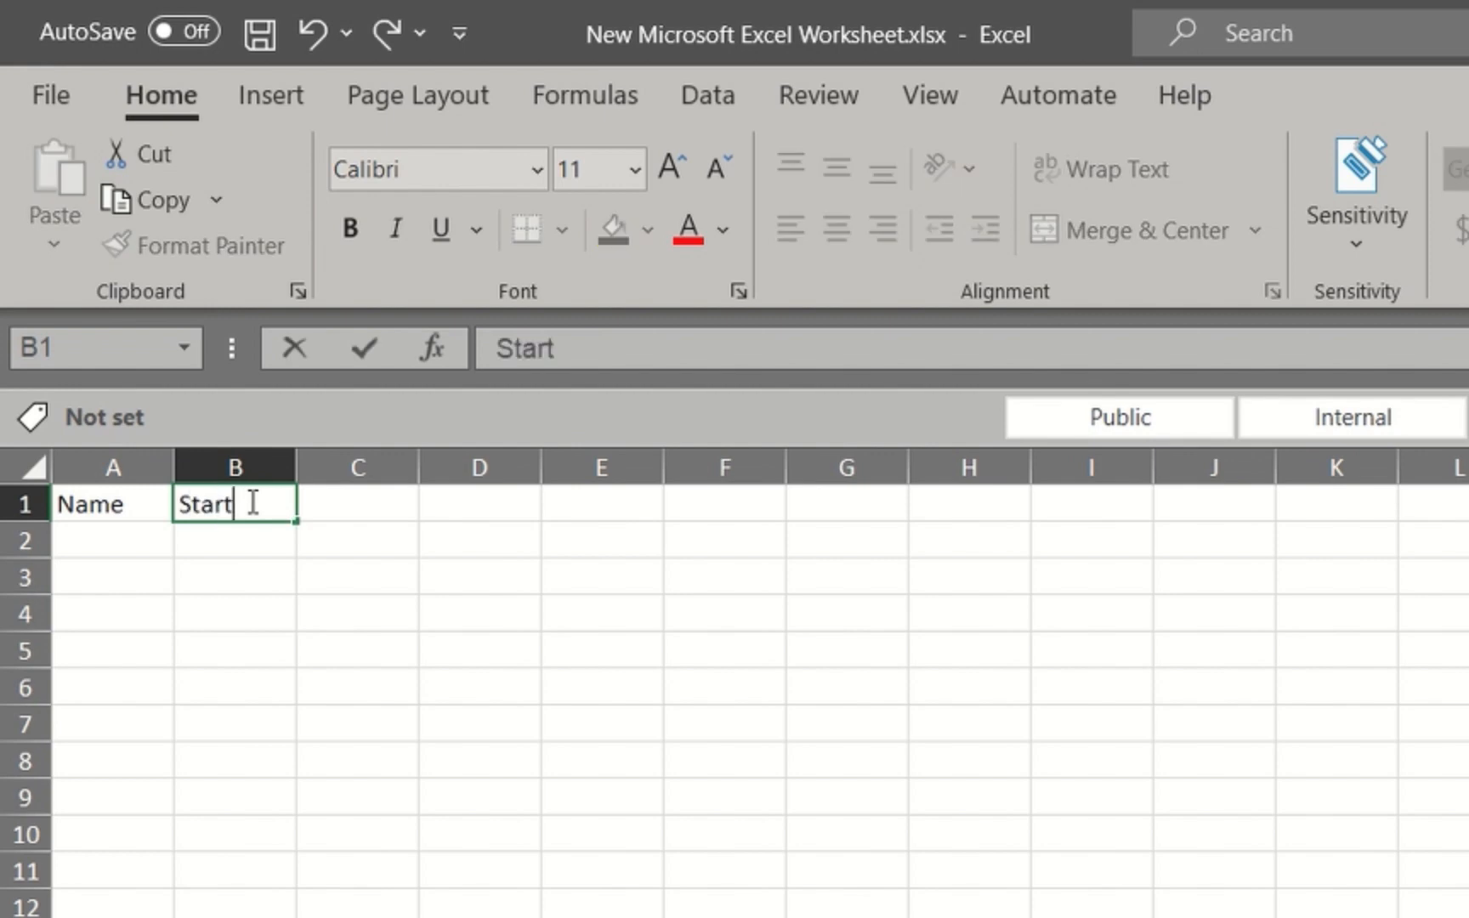
key("Tab")
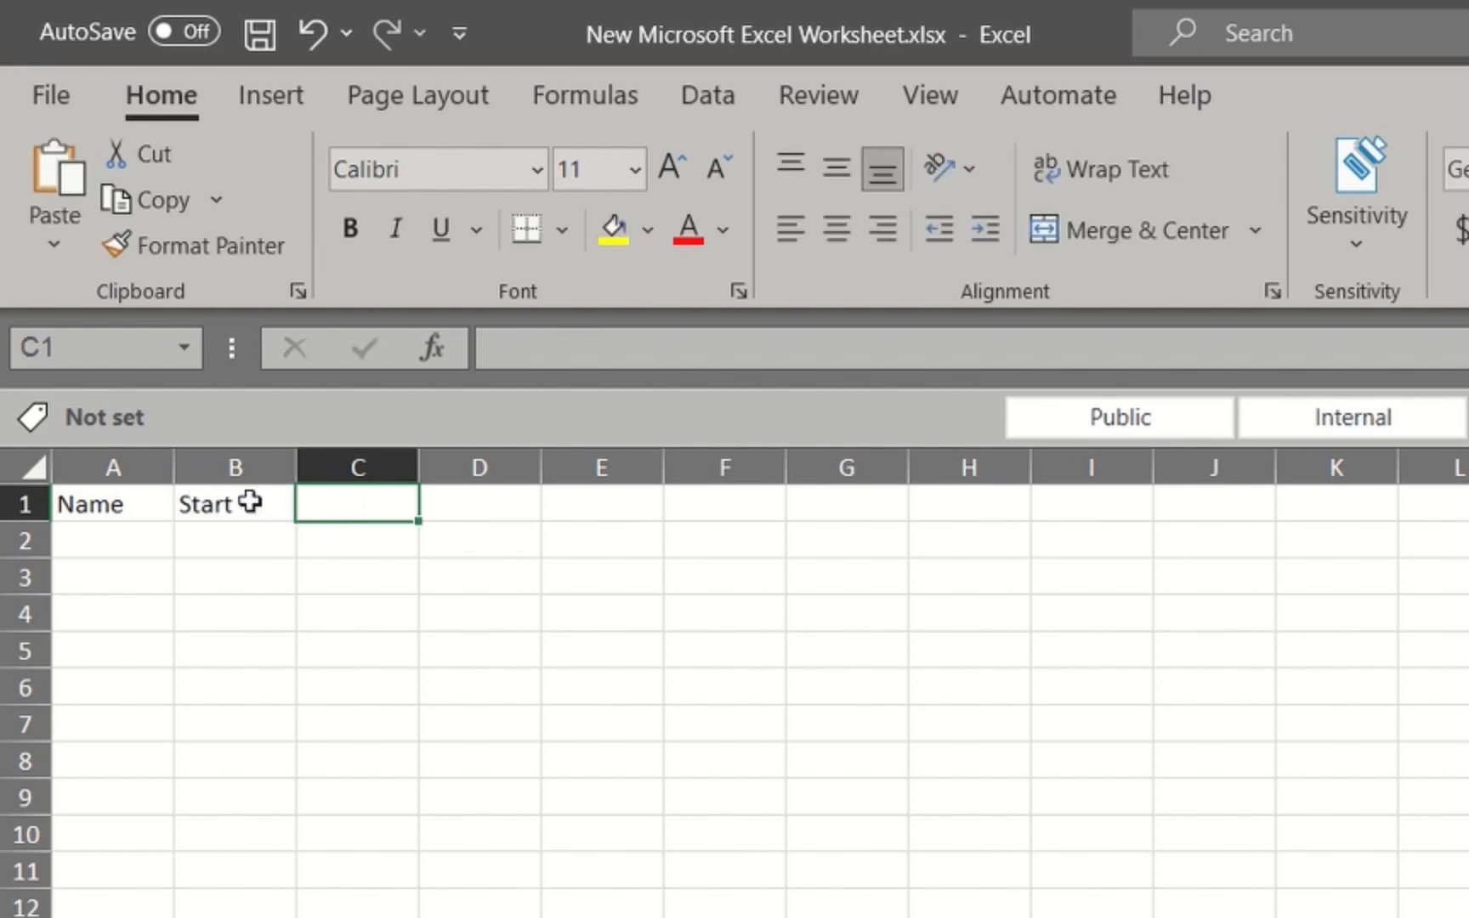
type("Finish")
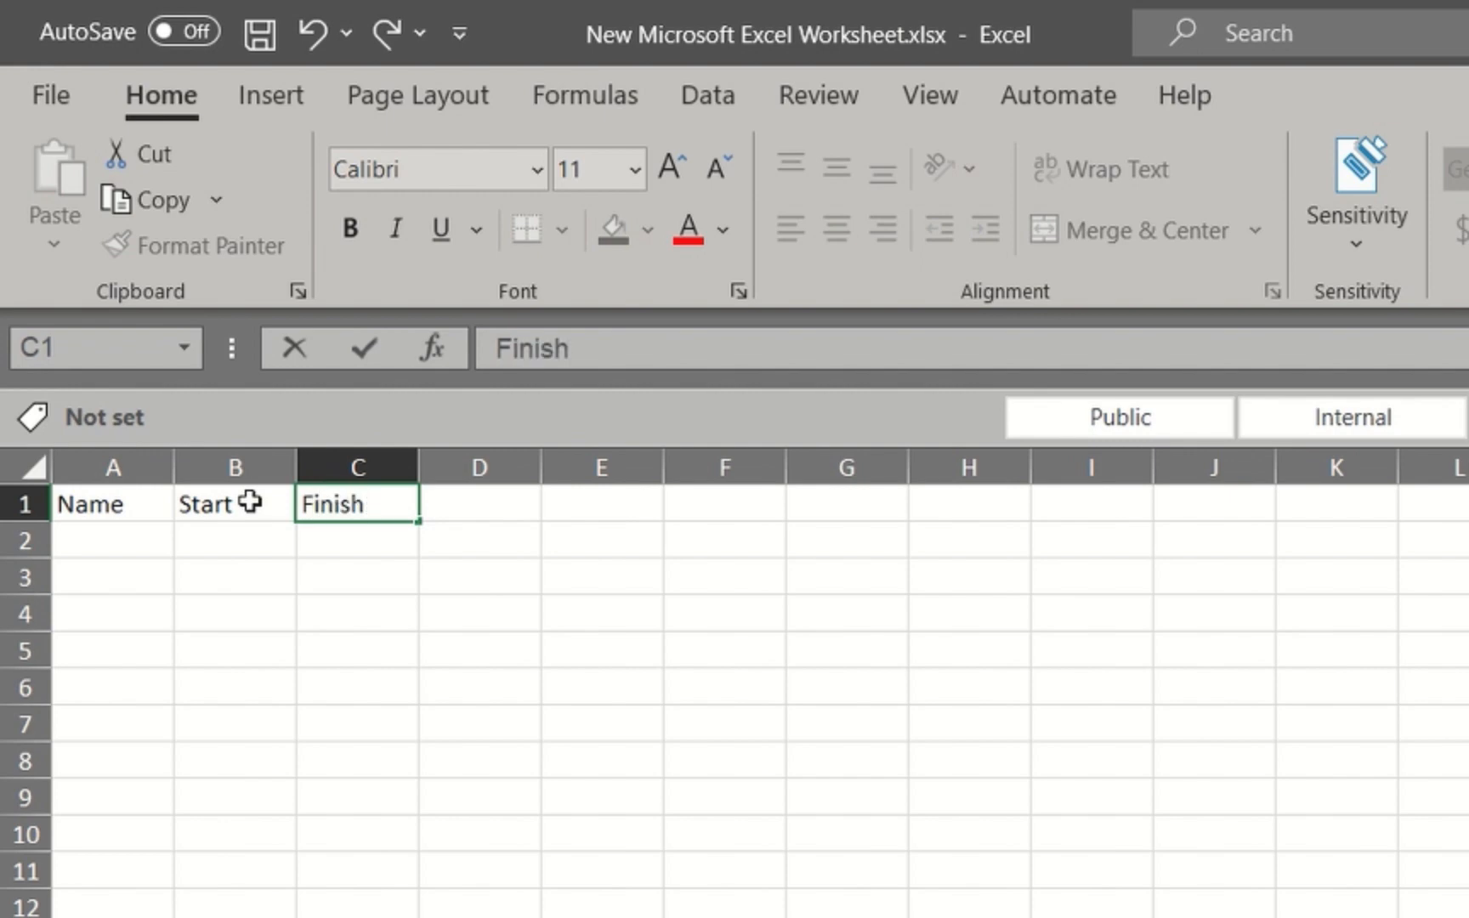
key("Tab")
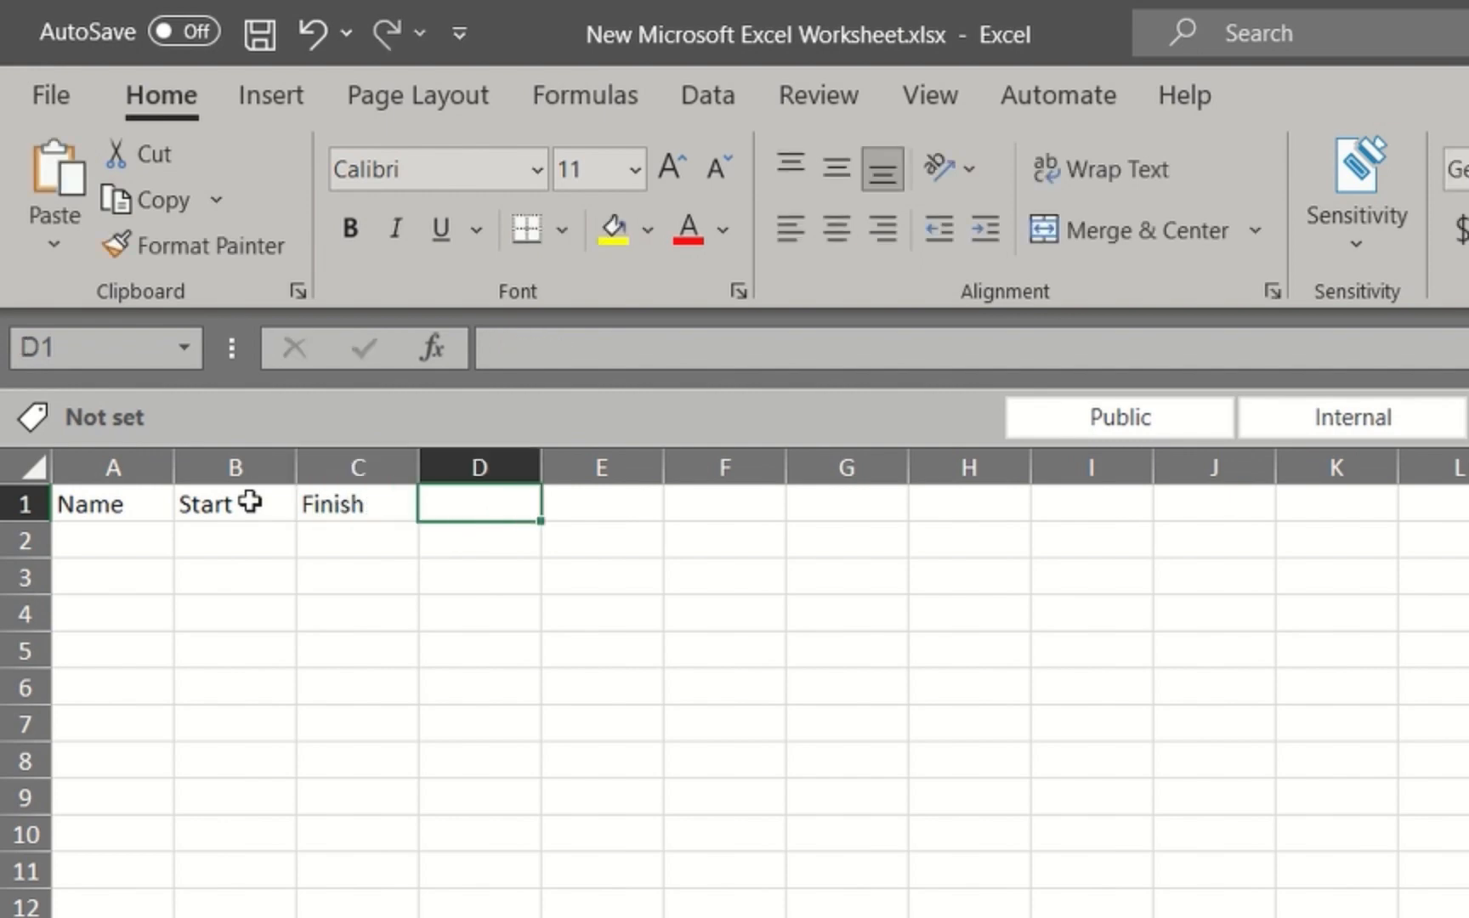
type("Dura")
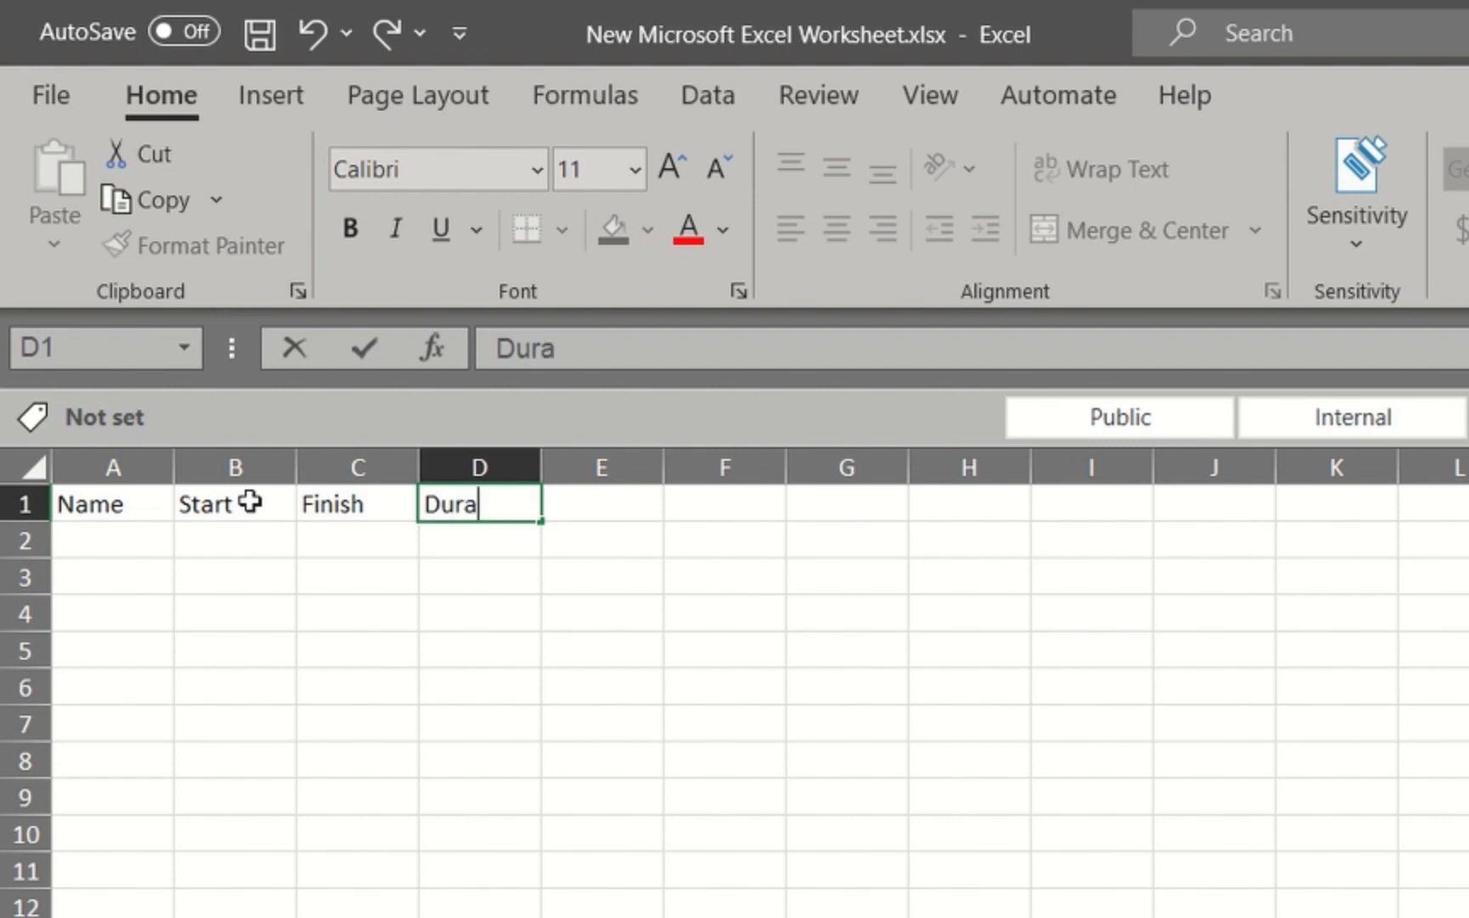
type("tion")
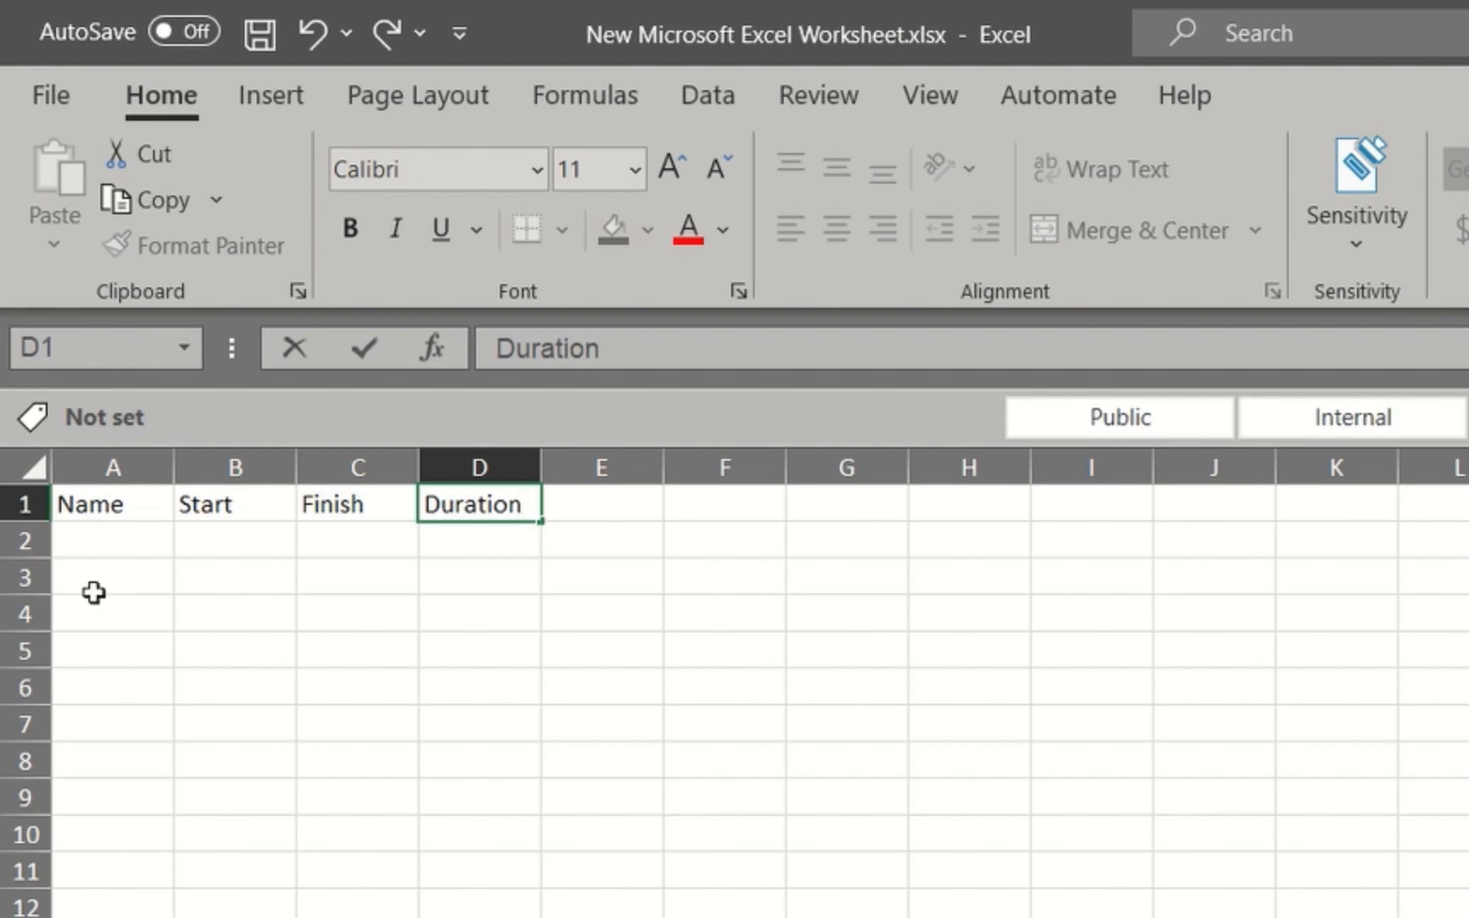
List the task names Widget A, Widget B, Widget C, Widget D and Widget E in cells A2 to A6
left_click(98, 541)
type("Widget A")
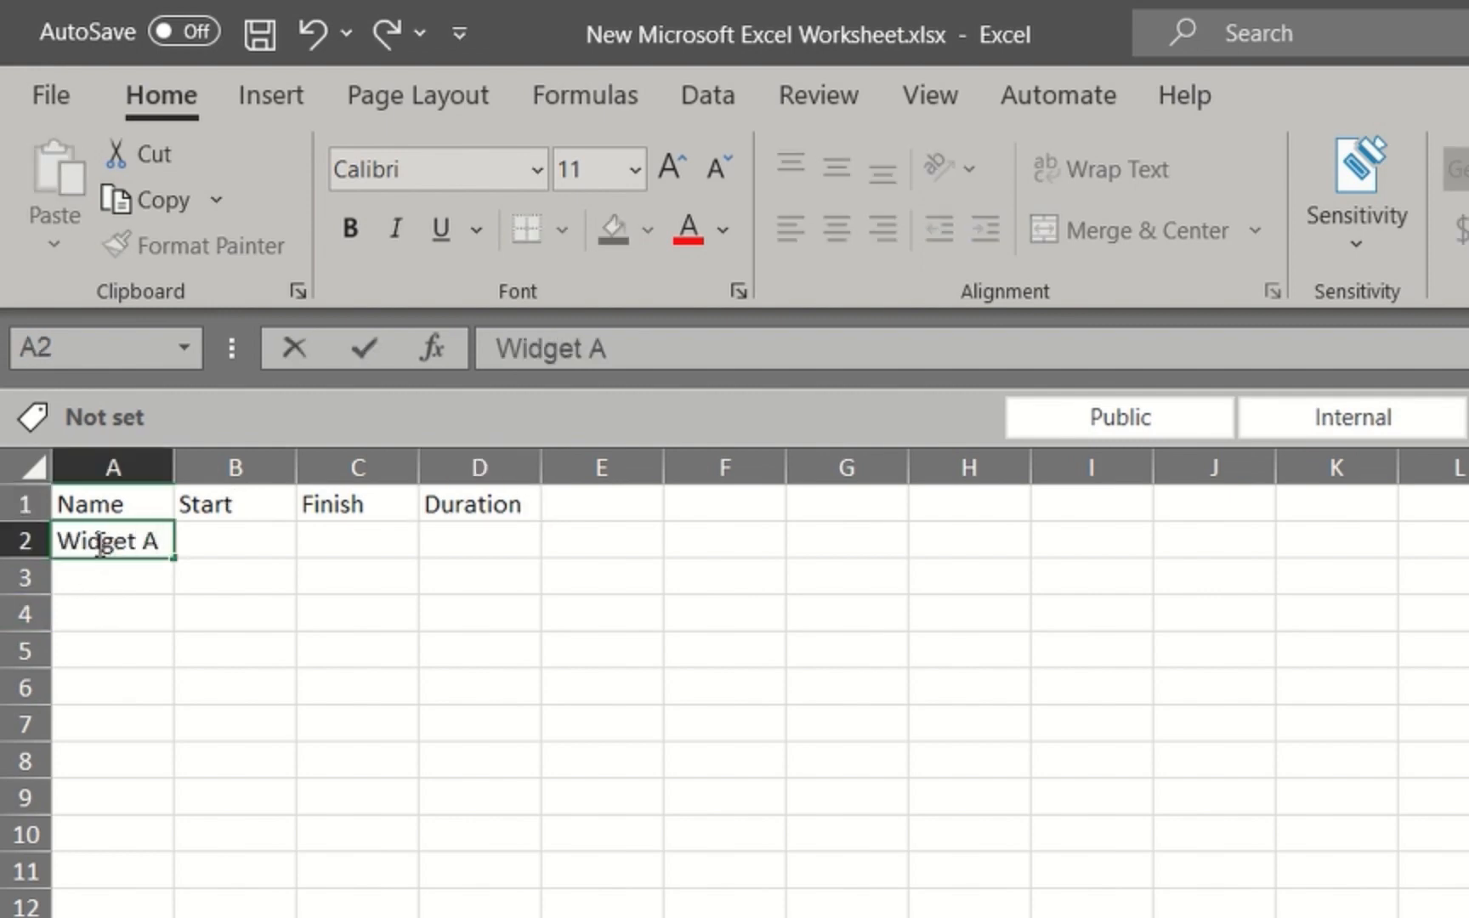
key("Return")
type("Widget B")
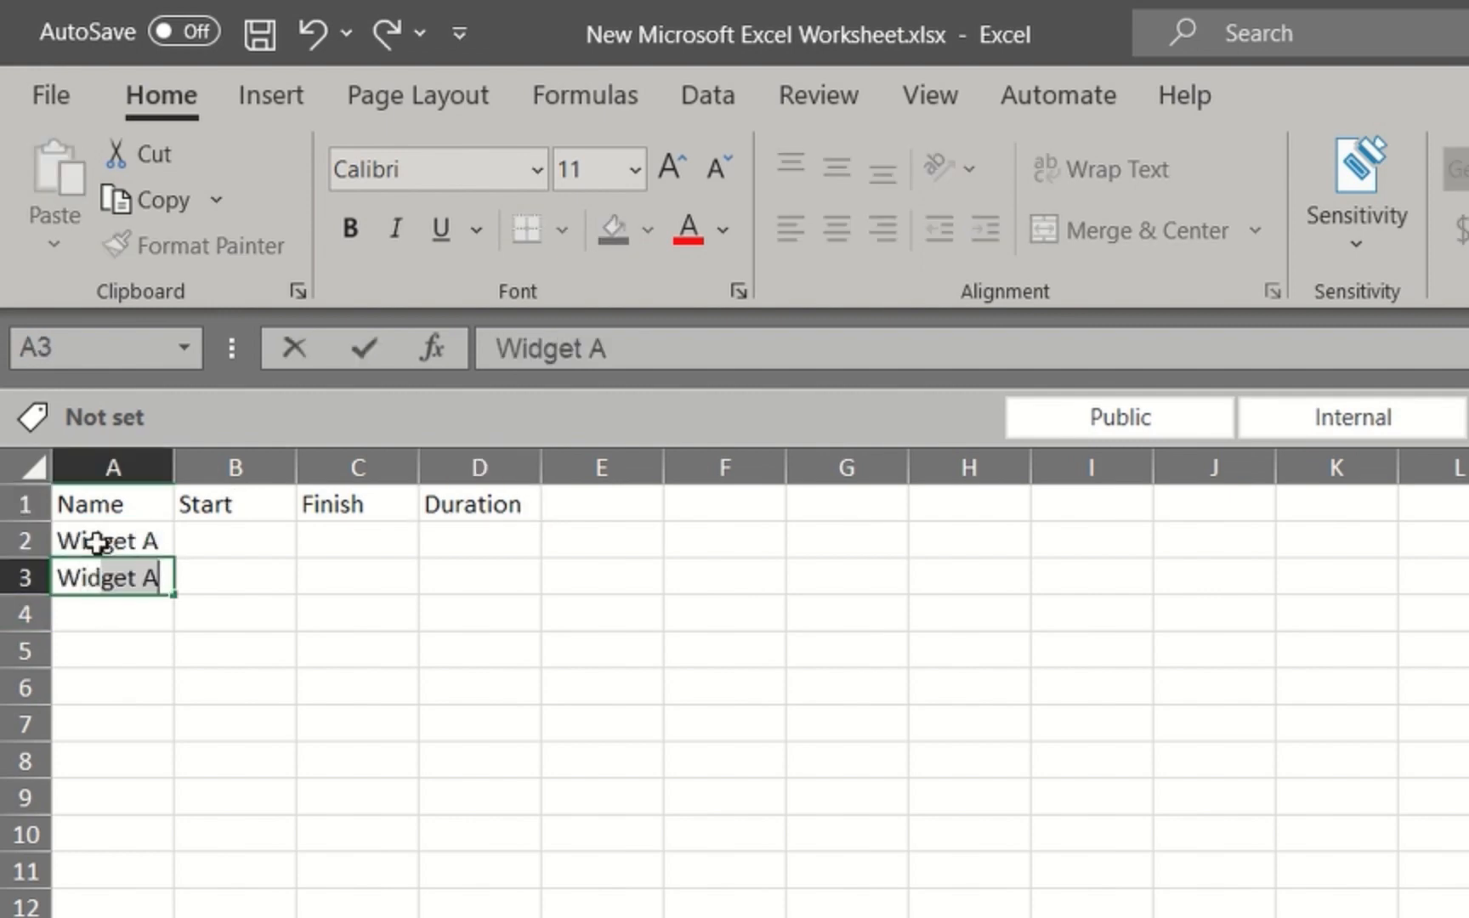
key("Return")
type("Widget C")
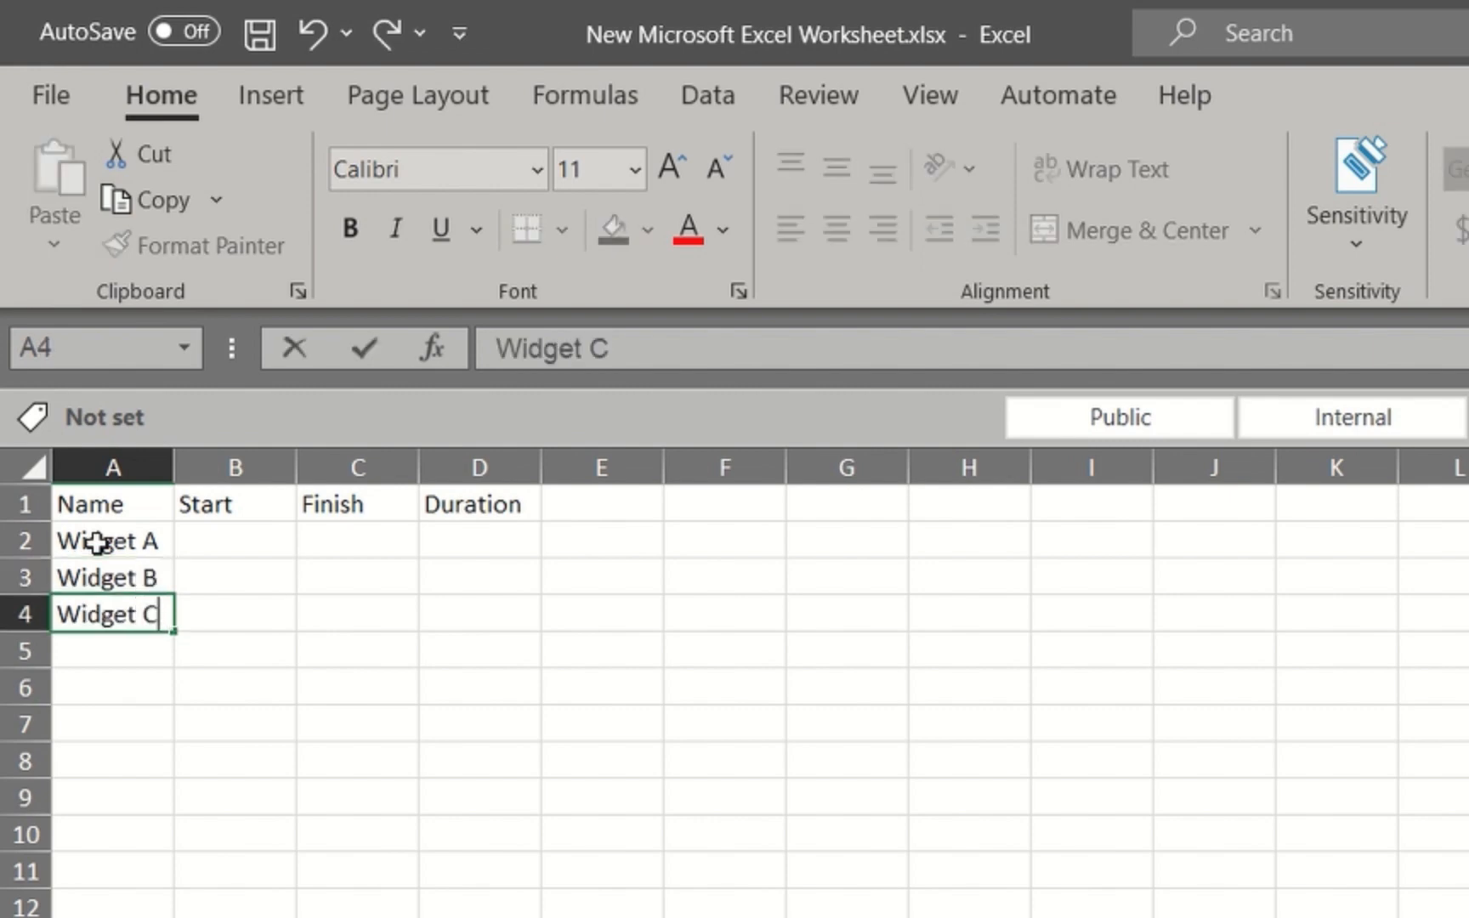
key("Return")
type("Widget D")
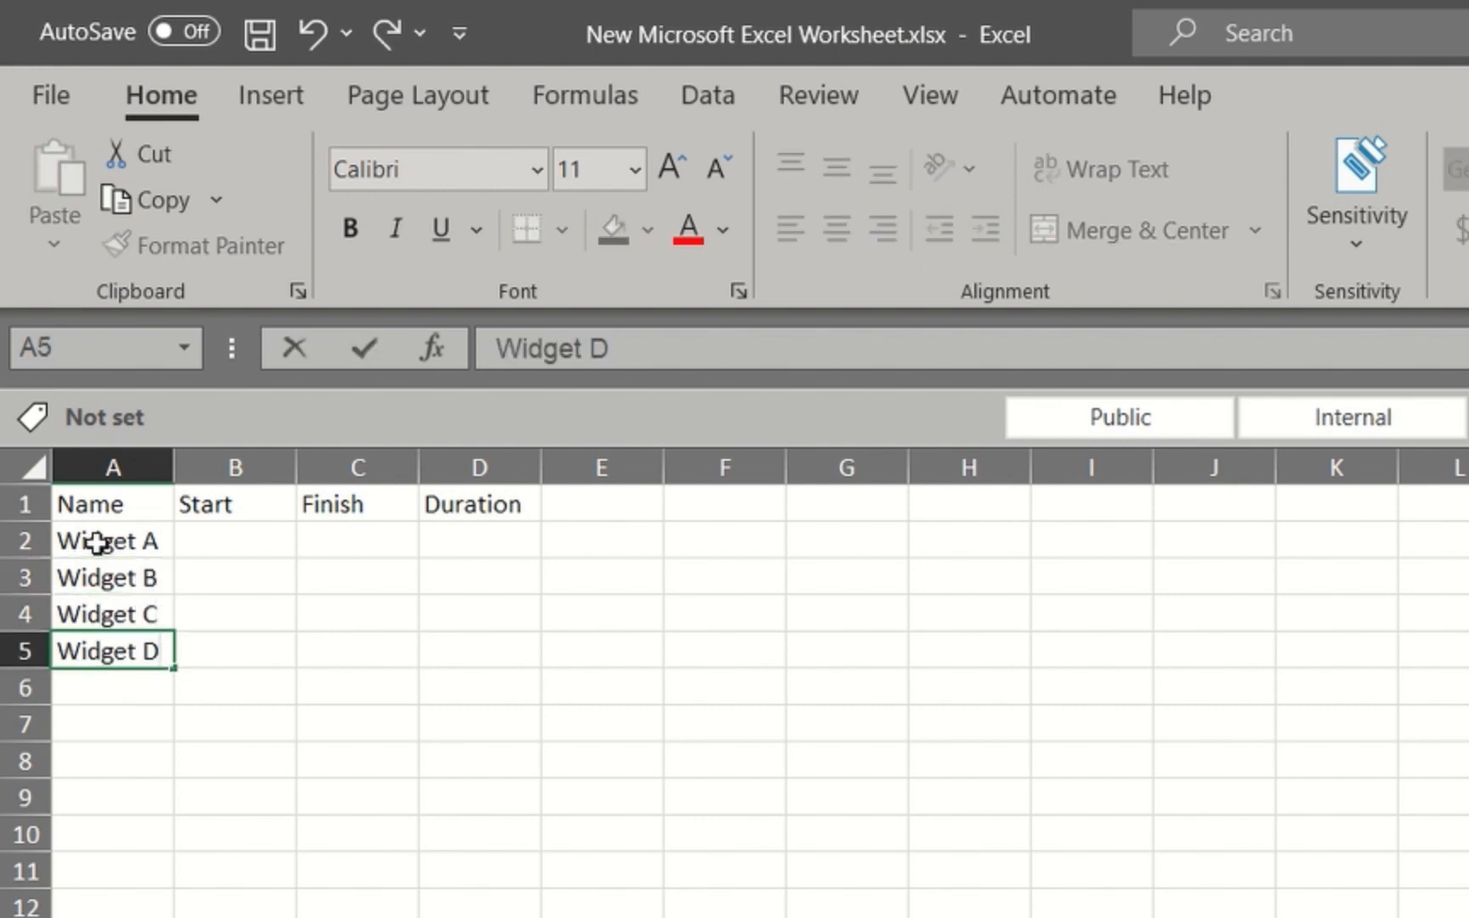
key("Return")
type("Widget E")
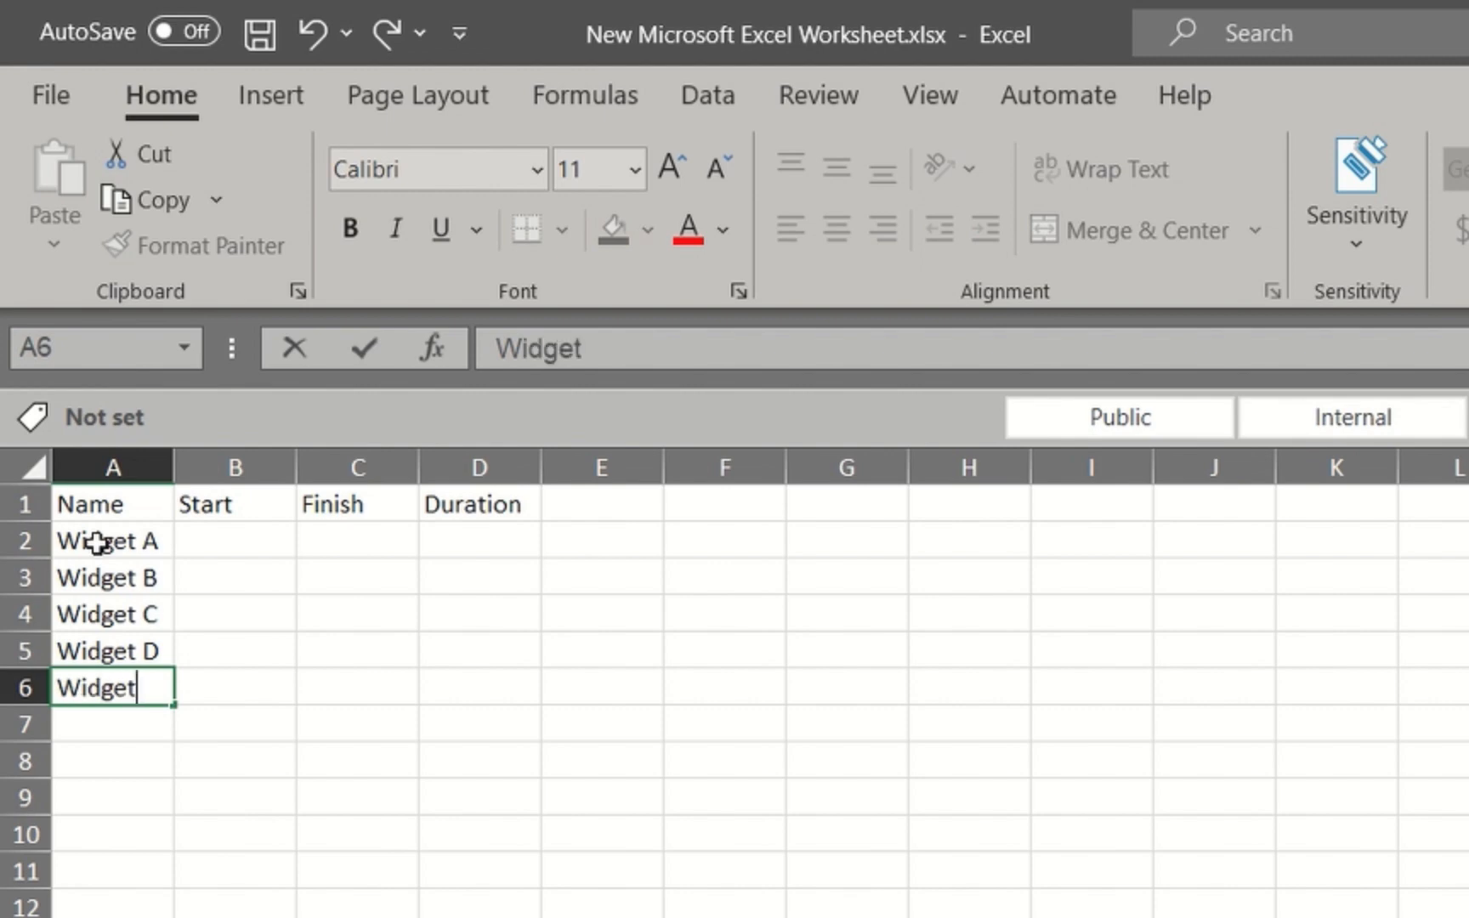
Enter the start dates 27-Jul-23, 27-Jul-23, 27-Oct-23, 22-Apr-23 and 17-Feb-24 in cells B2 to B6
left_click(242, 540)
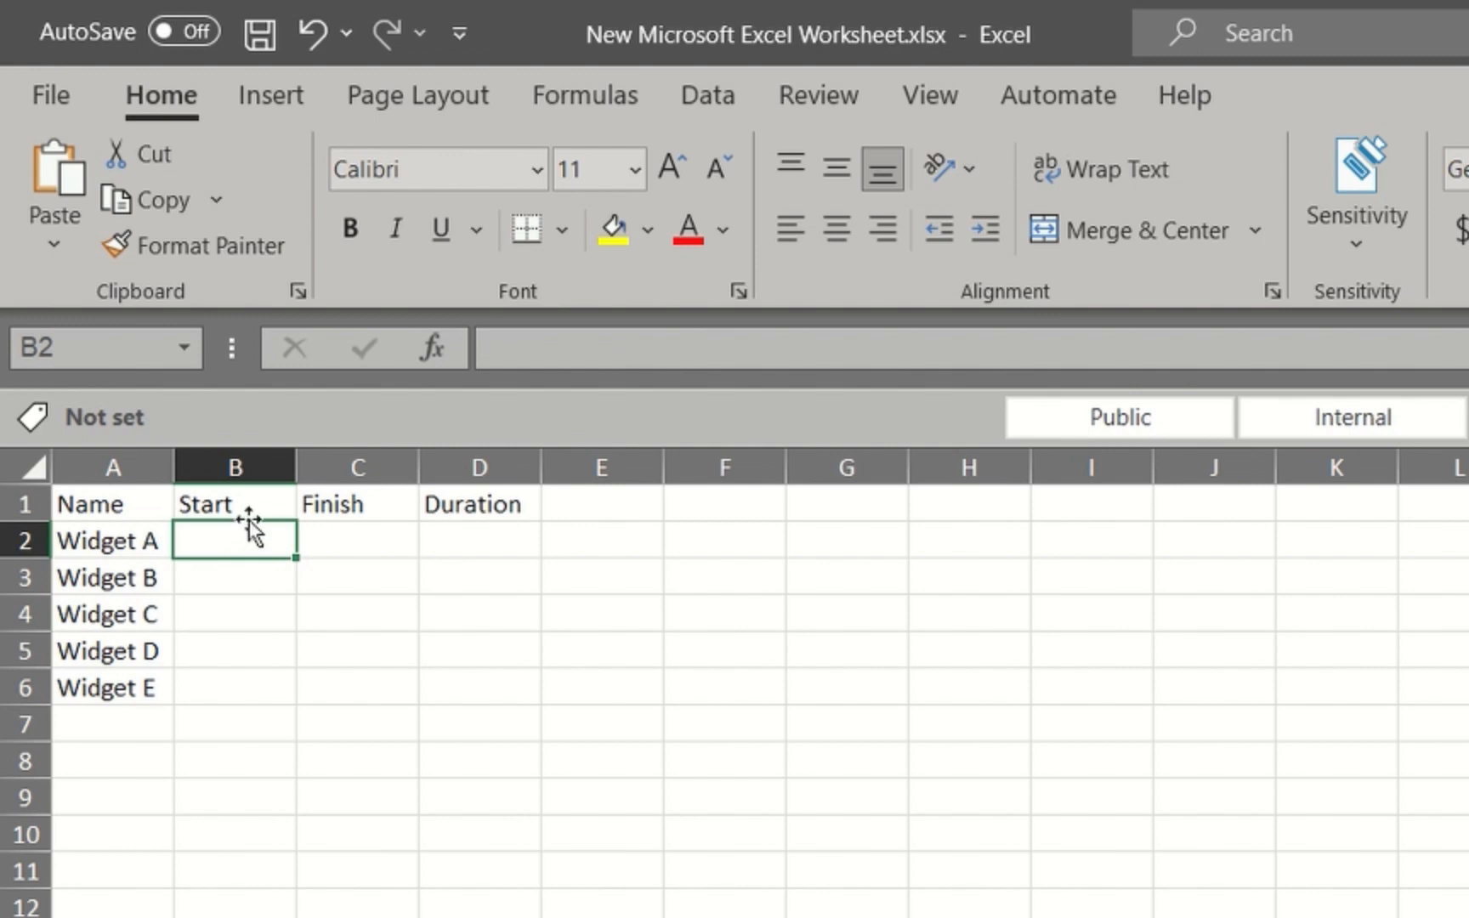
type("27")
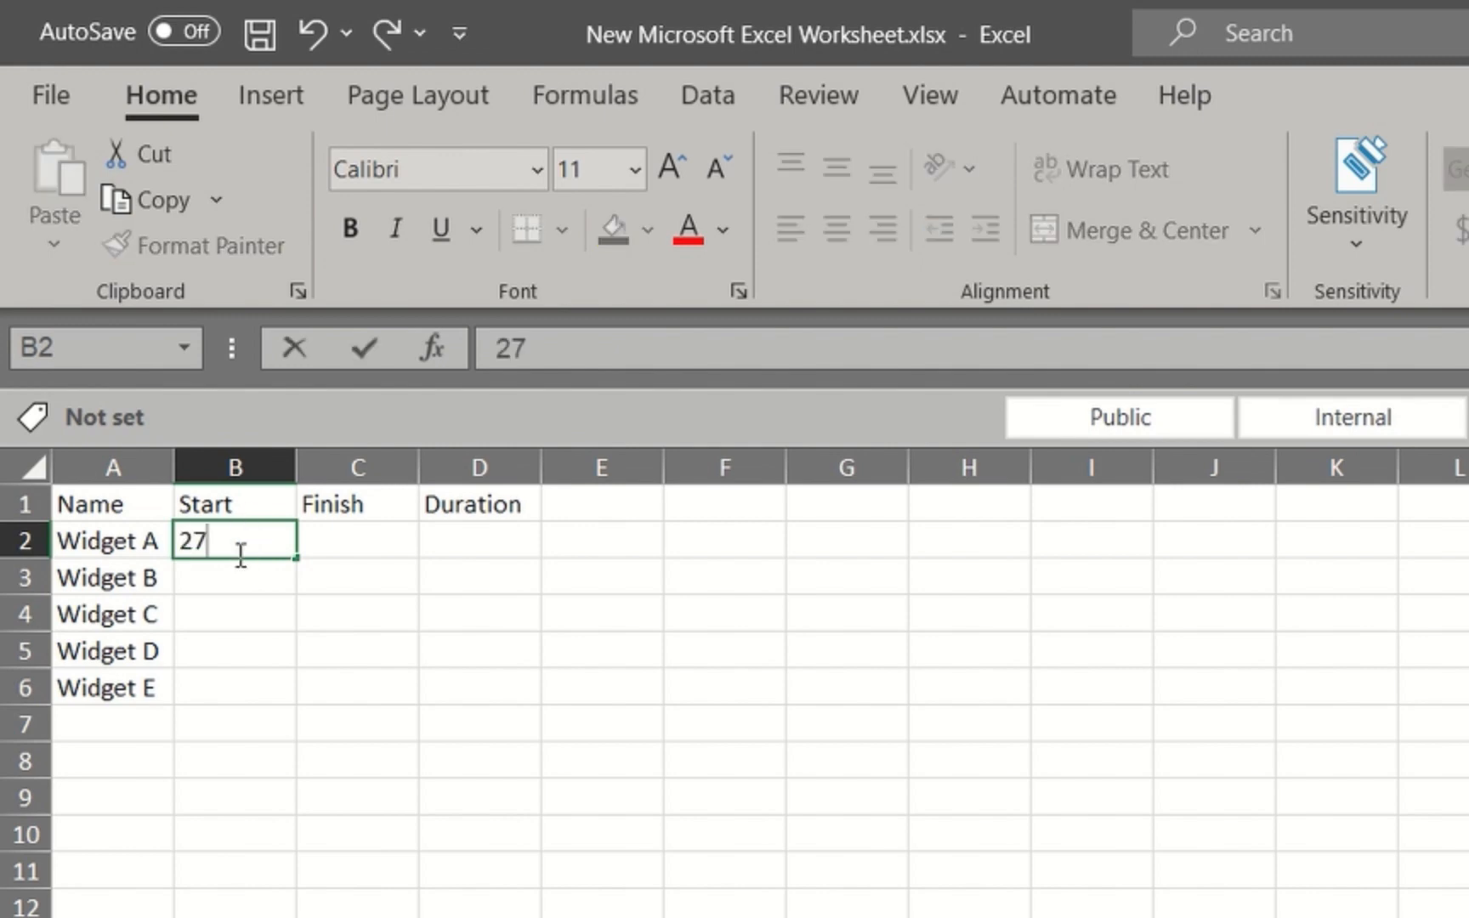
type("jul23")
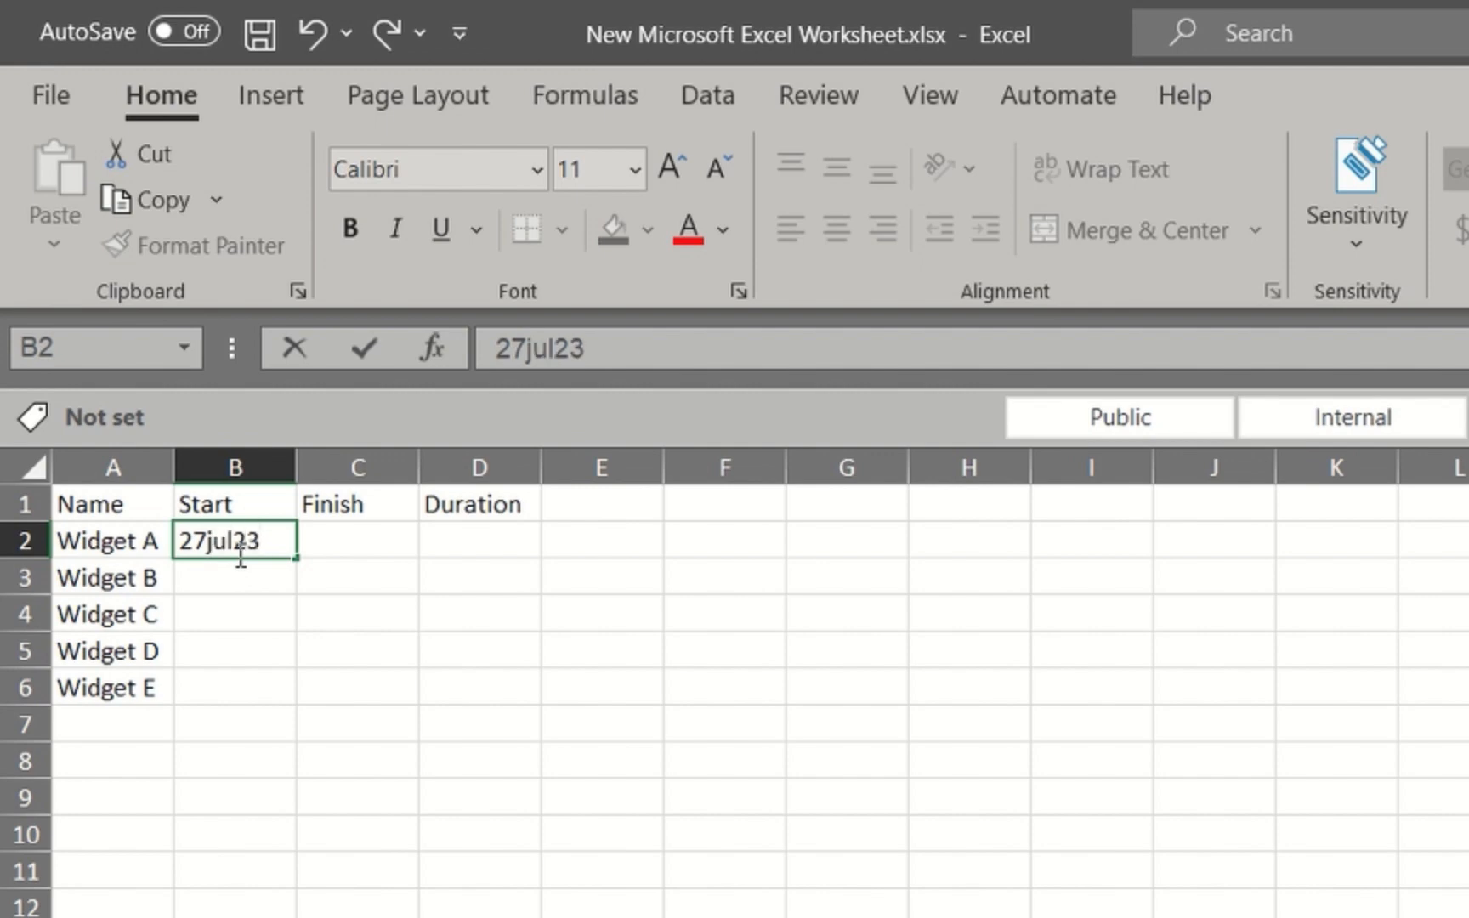
key("Return")
type("27jul")
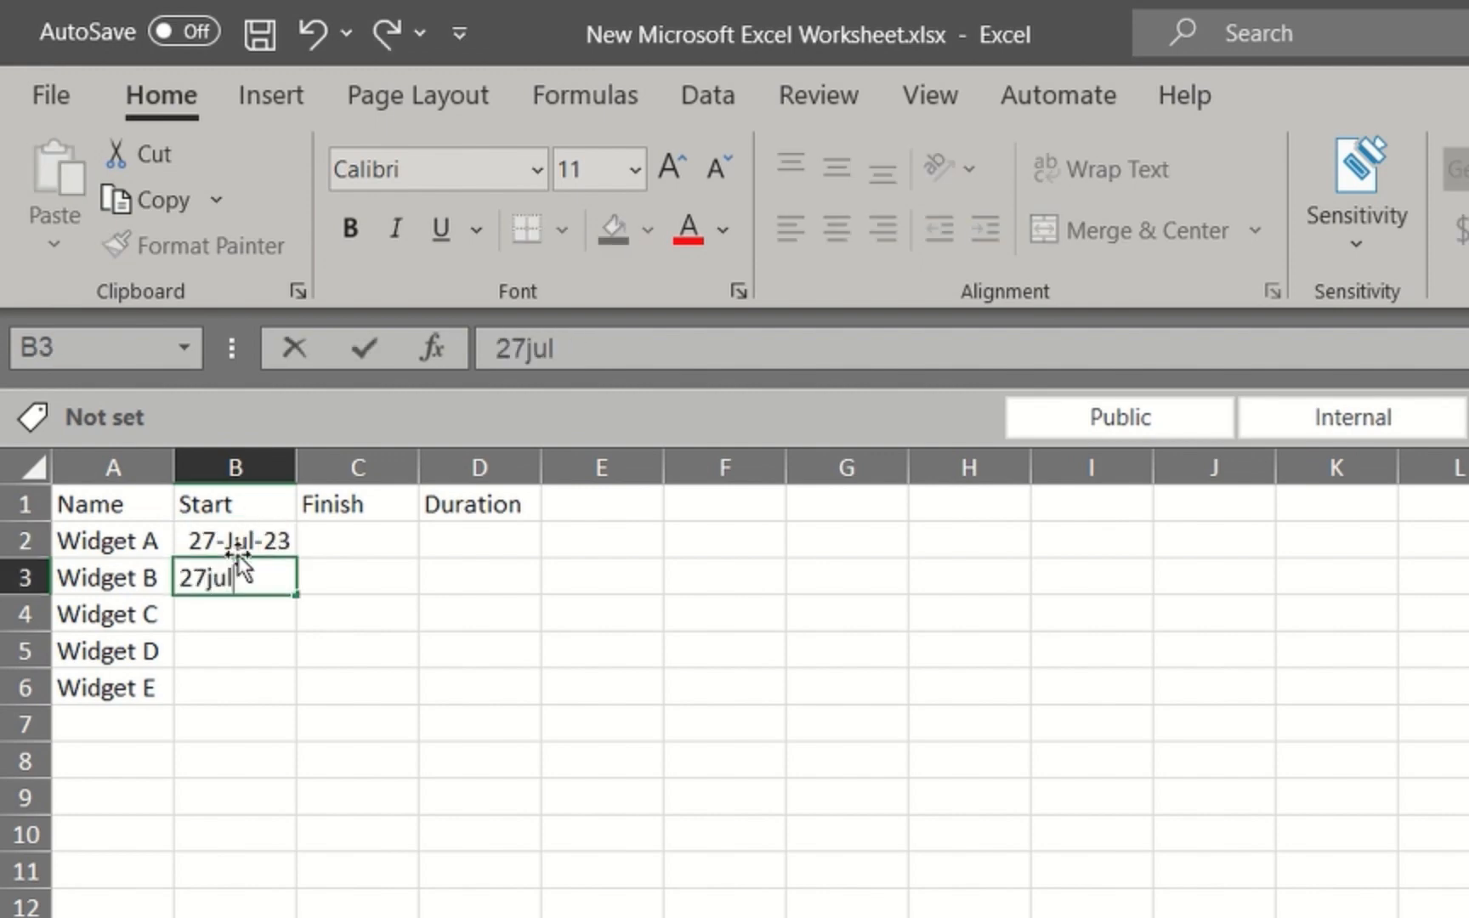
type("y23")
key("Return")
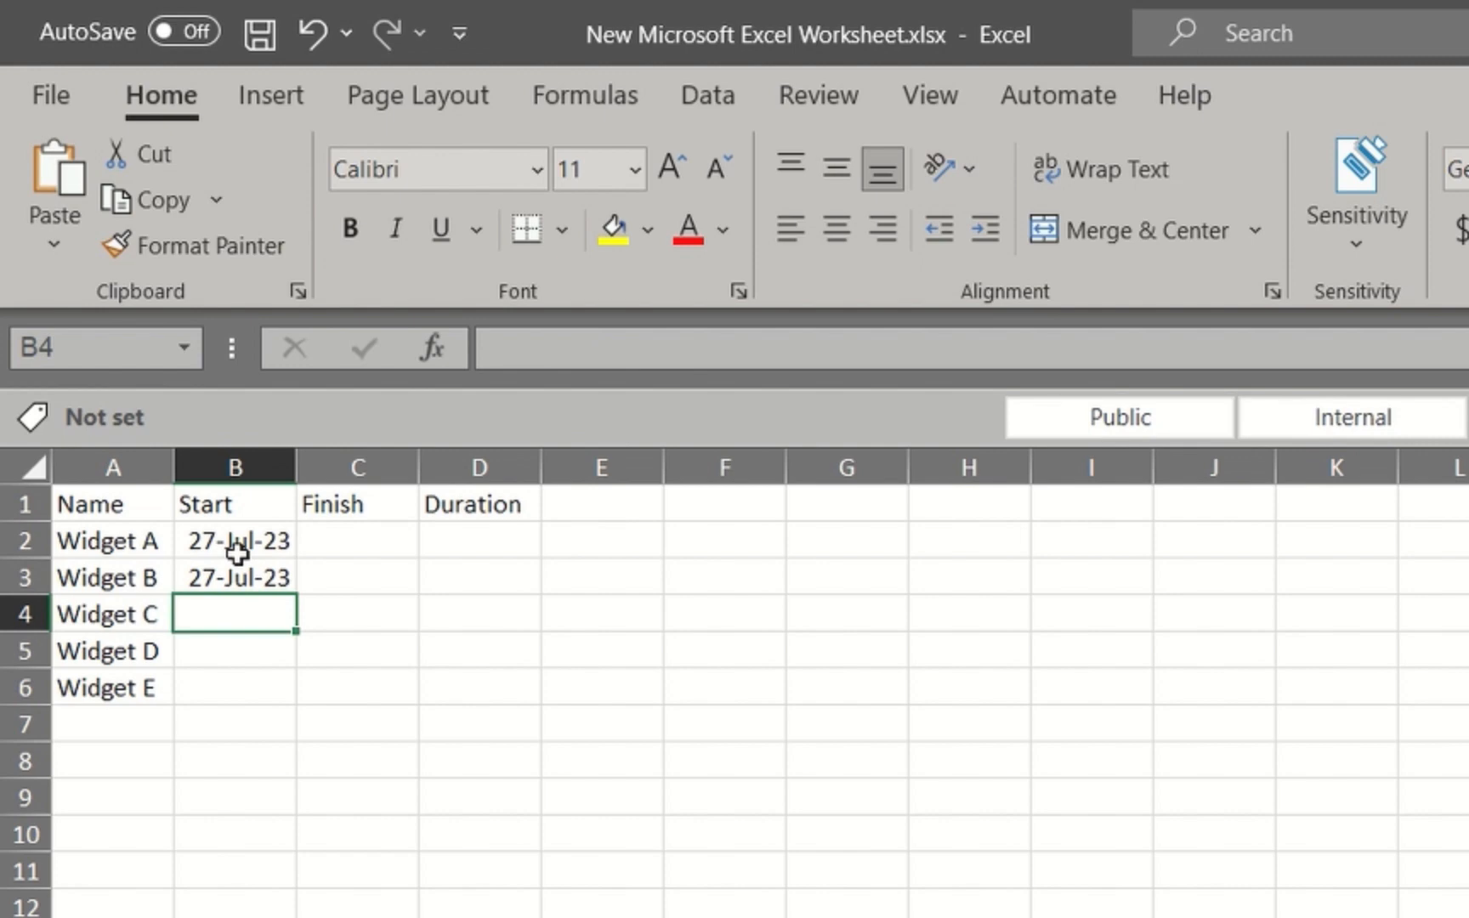
type("27oct23")
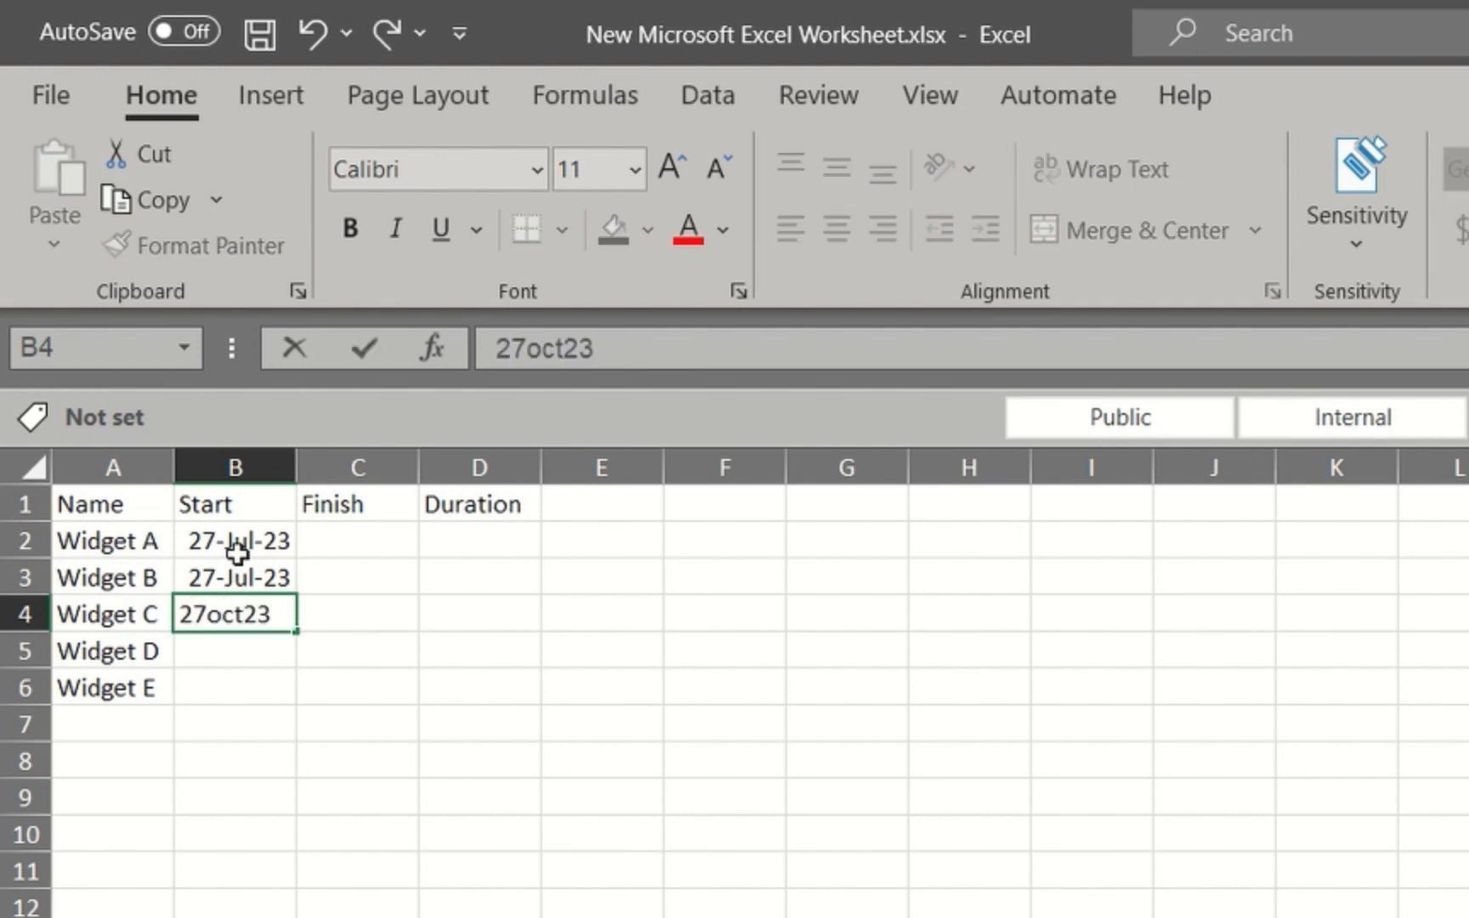
key("Return")
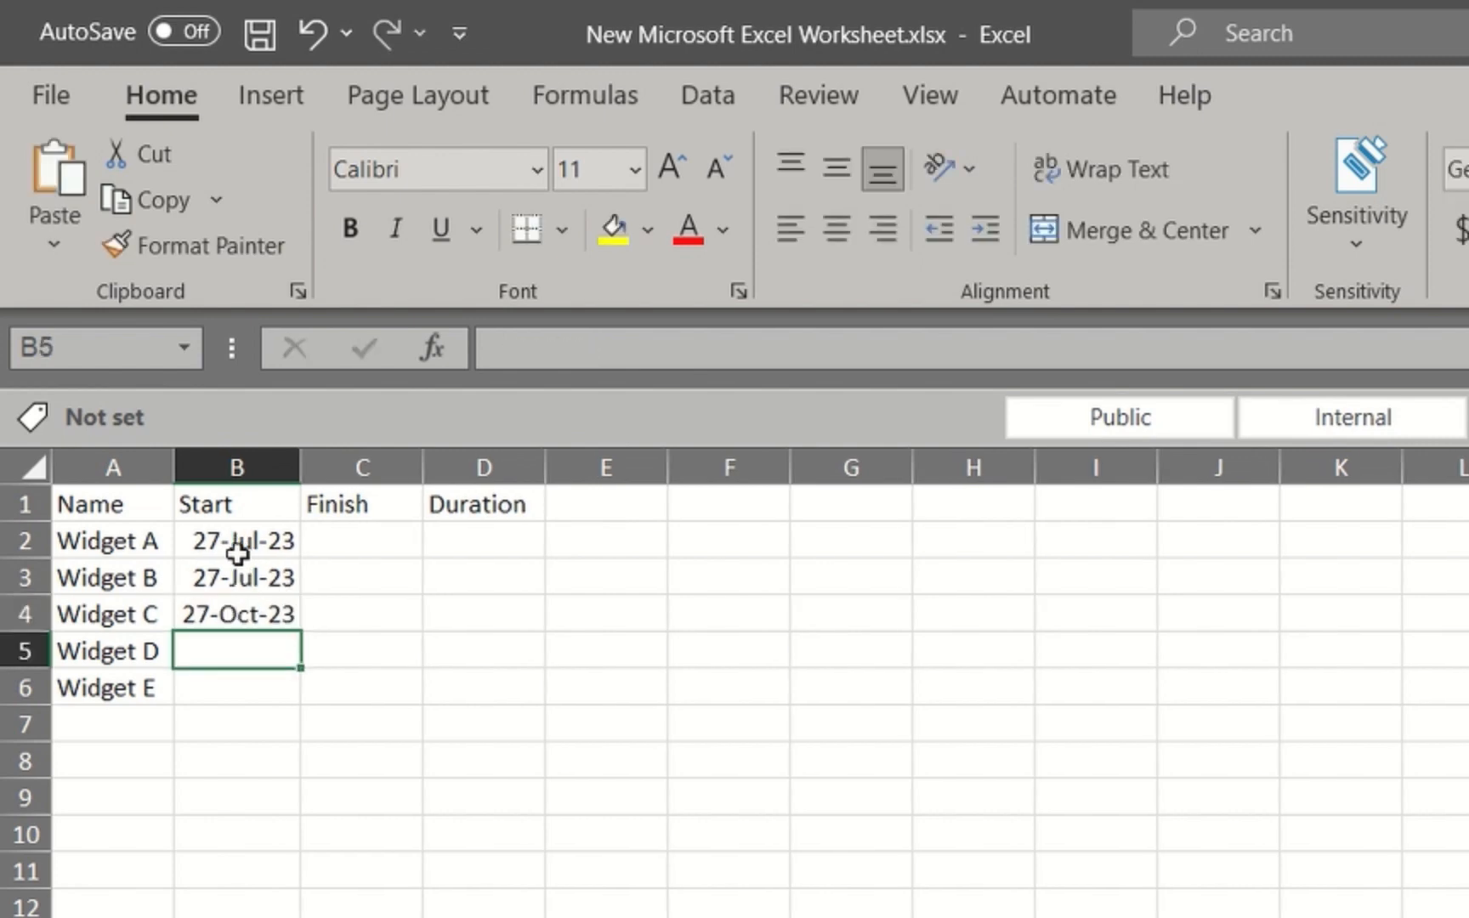
type("22a")
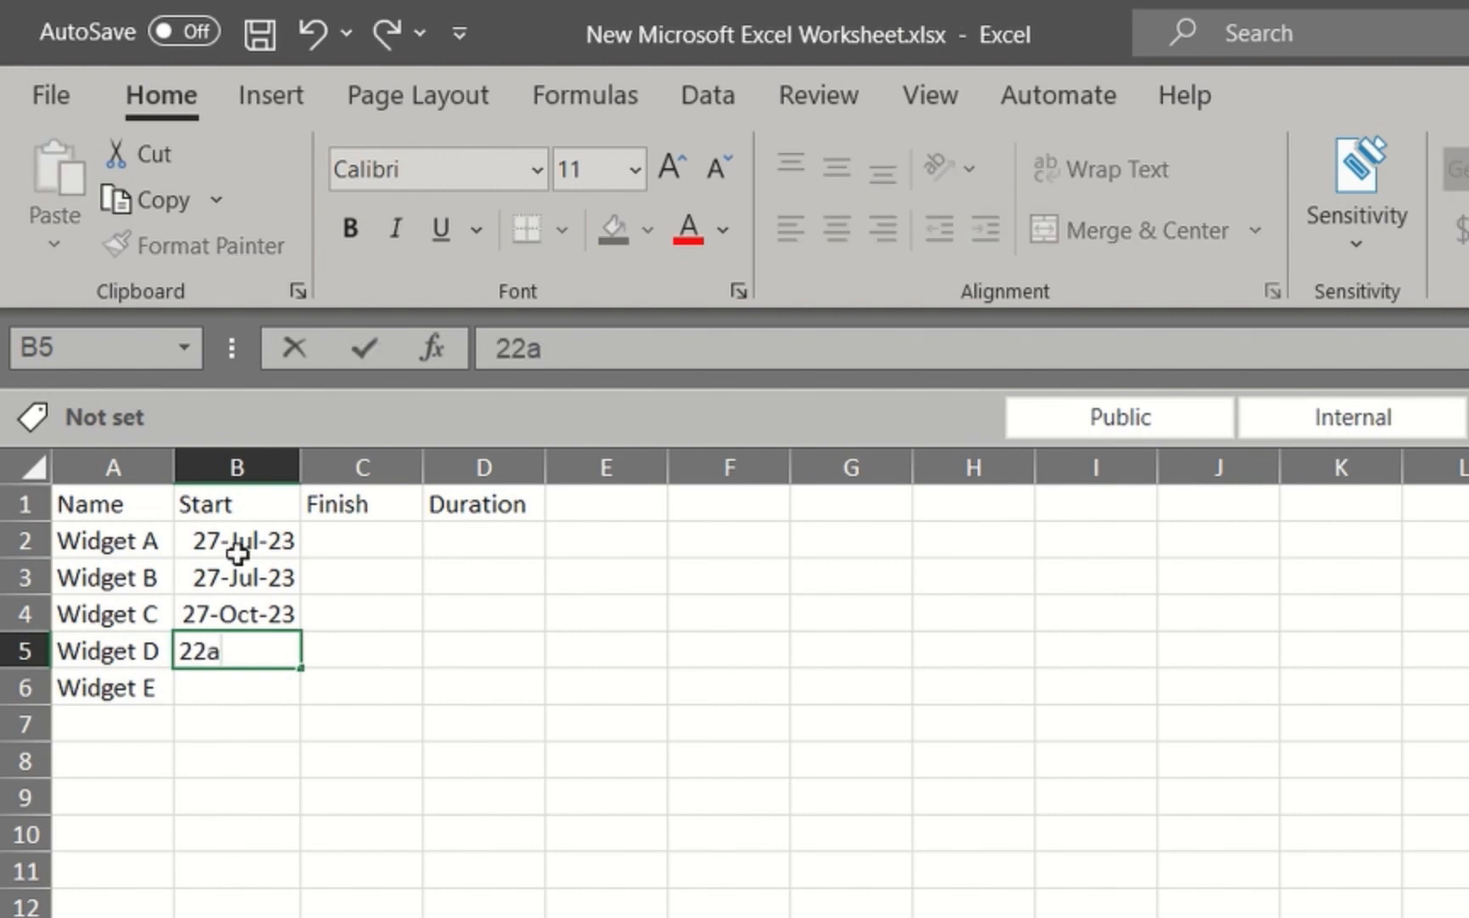
type("pr23")
key("Return")
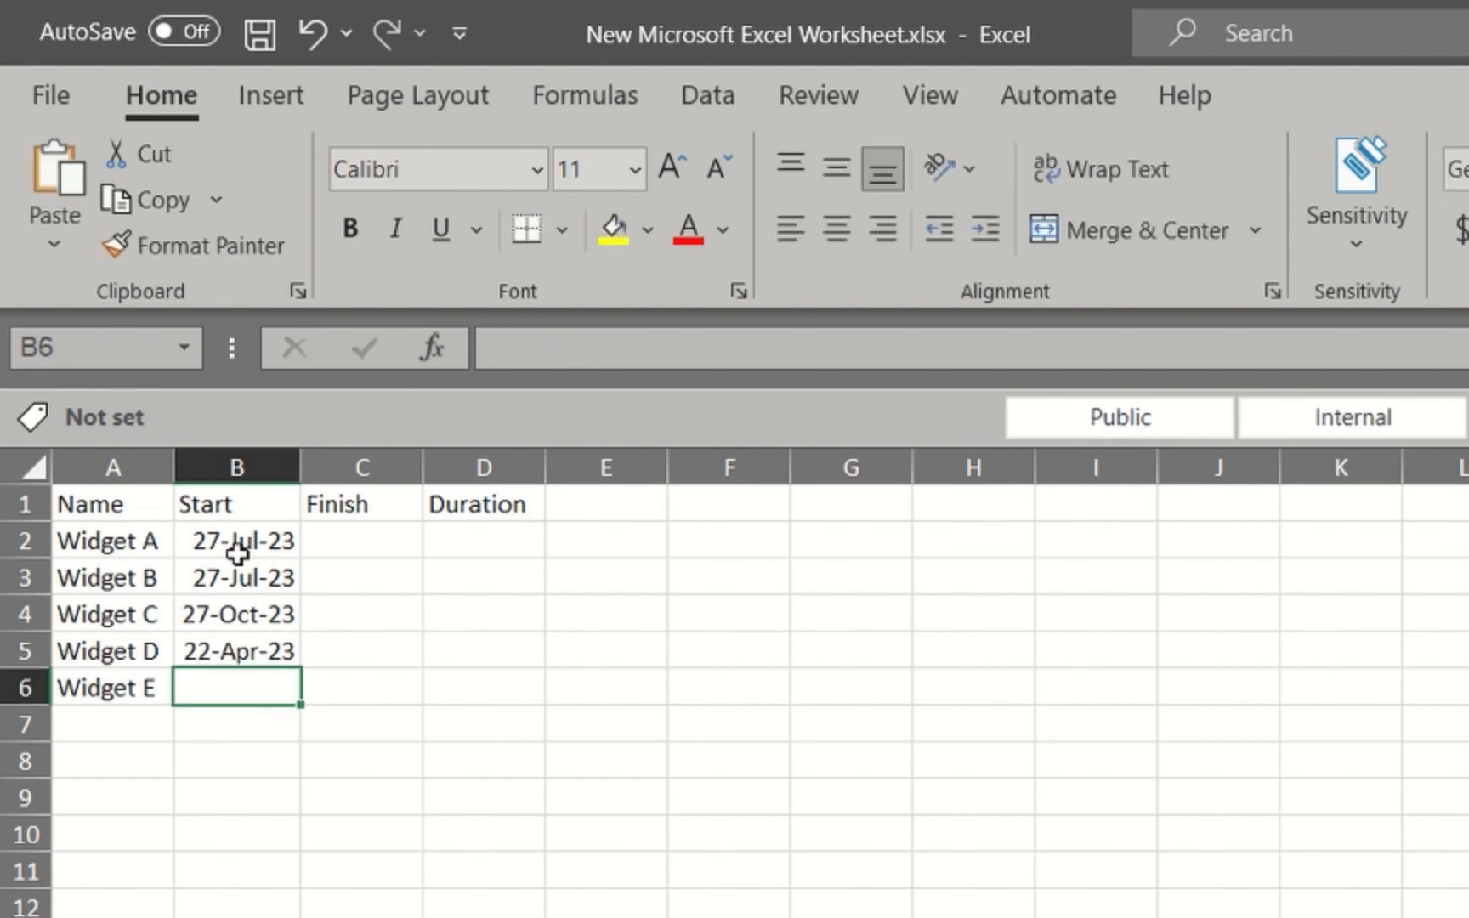
type("17feb24")
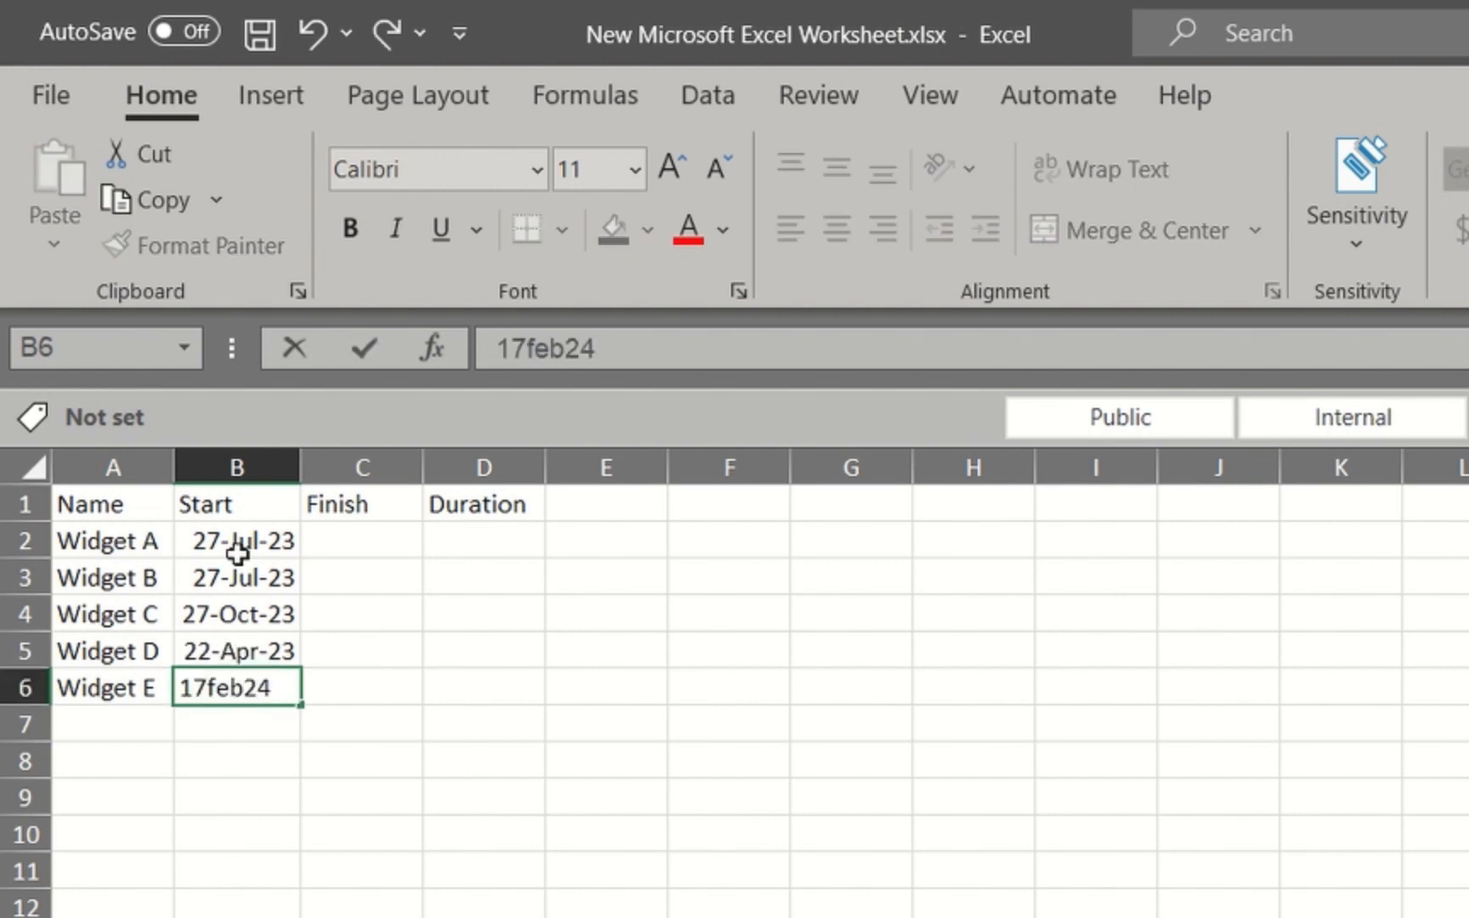
key("Return")
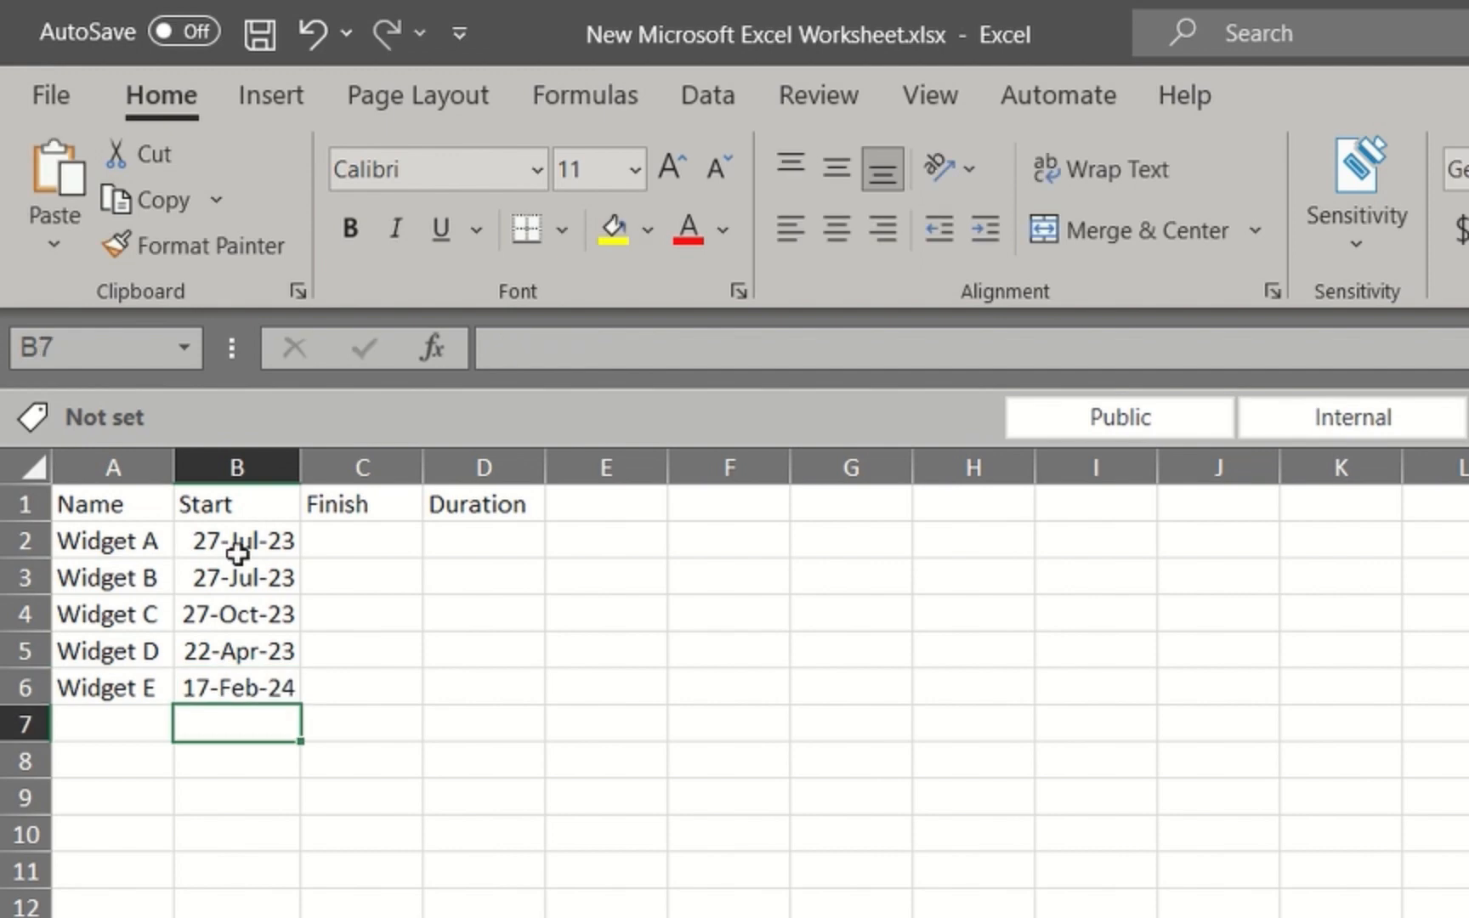
Enter the finish dates 27-Sep-23, 27-Sep-23, 15-Mar-24, 15-Oct-24 and 15-Jun-24 in cells C2 to C6
left_click(351, 549)
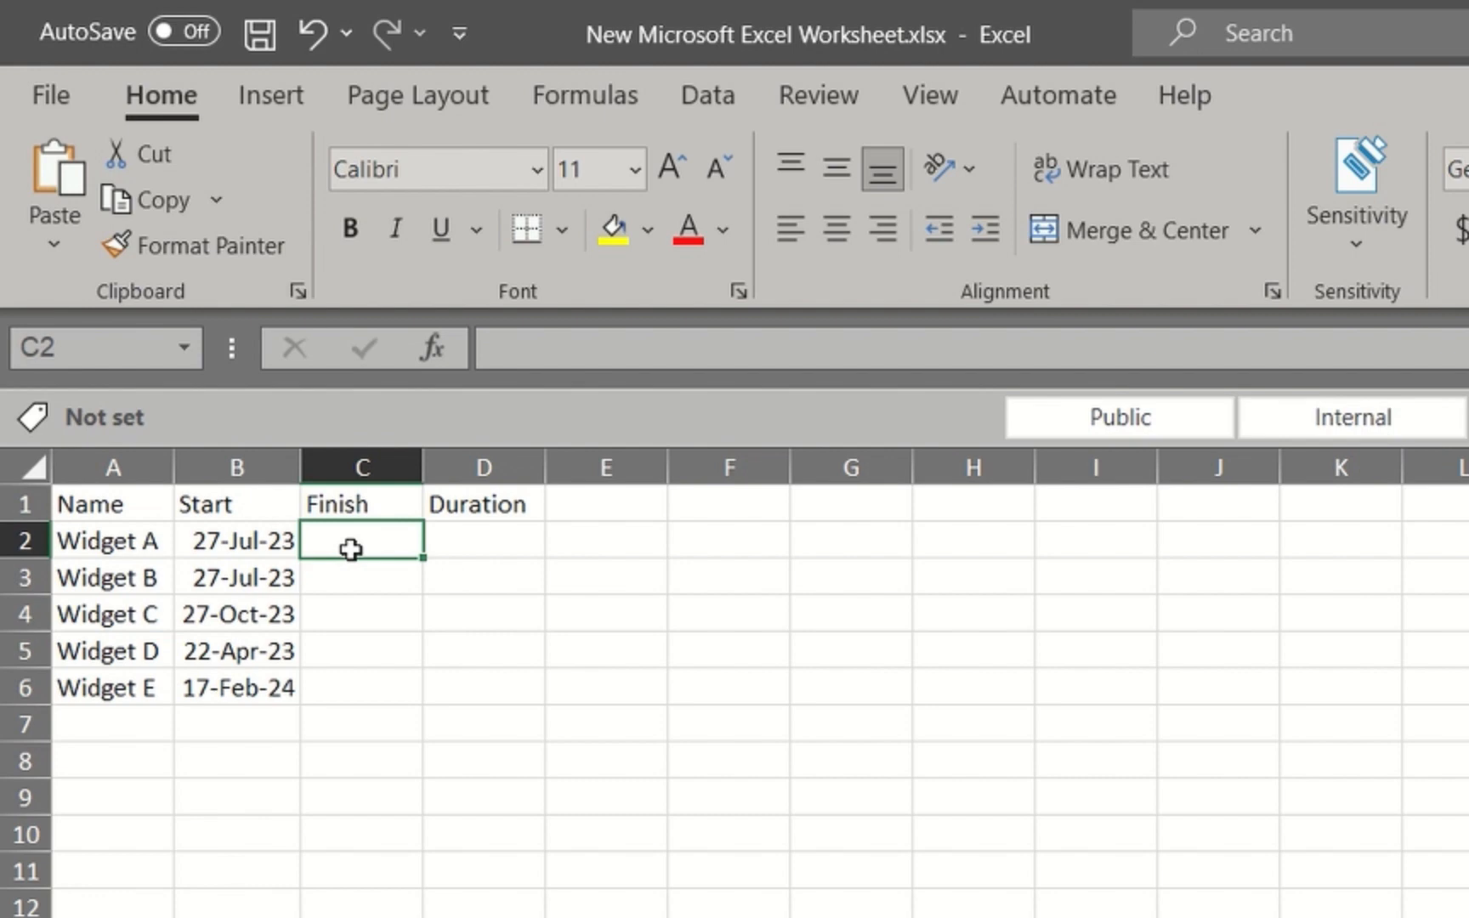
type("27")
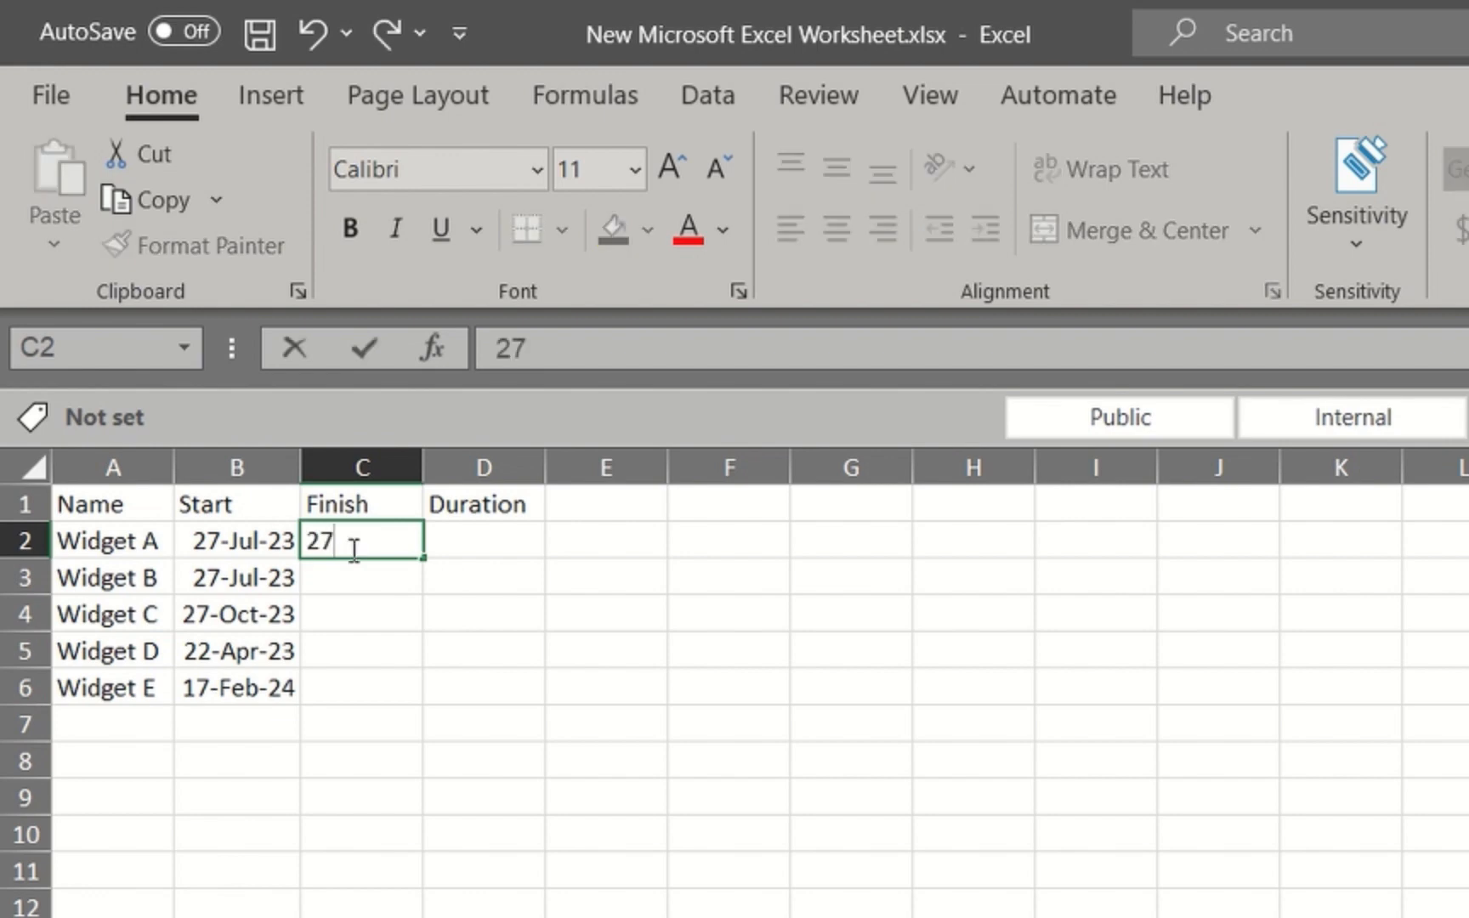
type(" sept23")
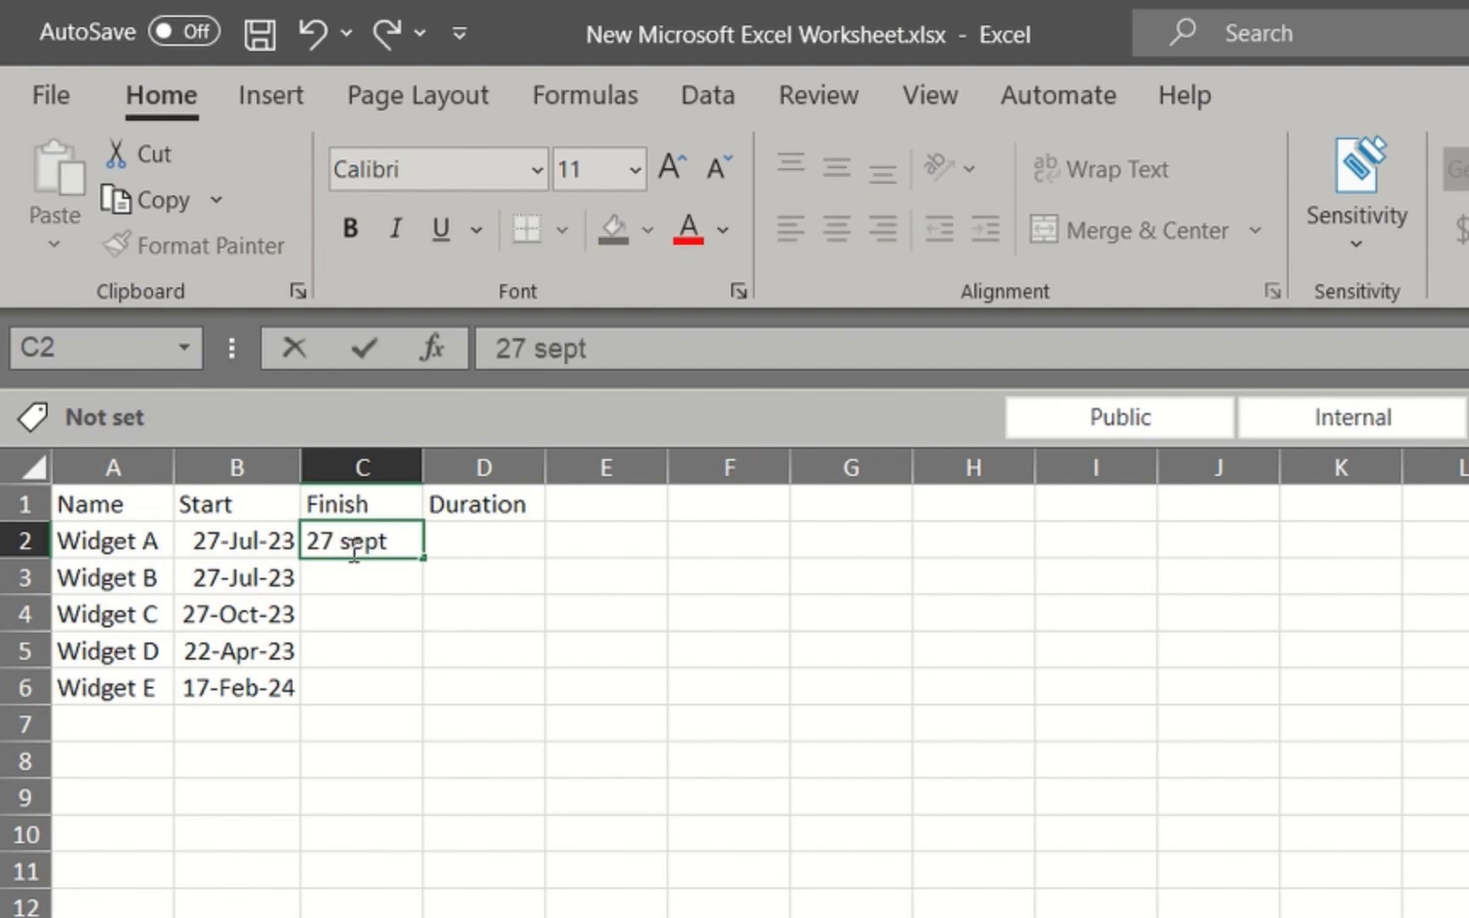
key("ctrl+Return")
key("Return")
type("27sep")
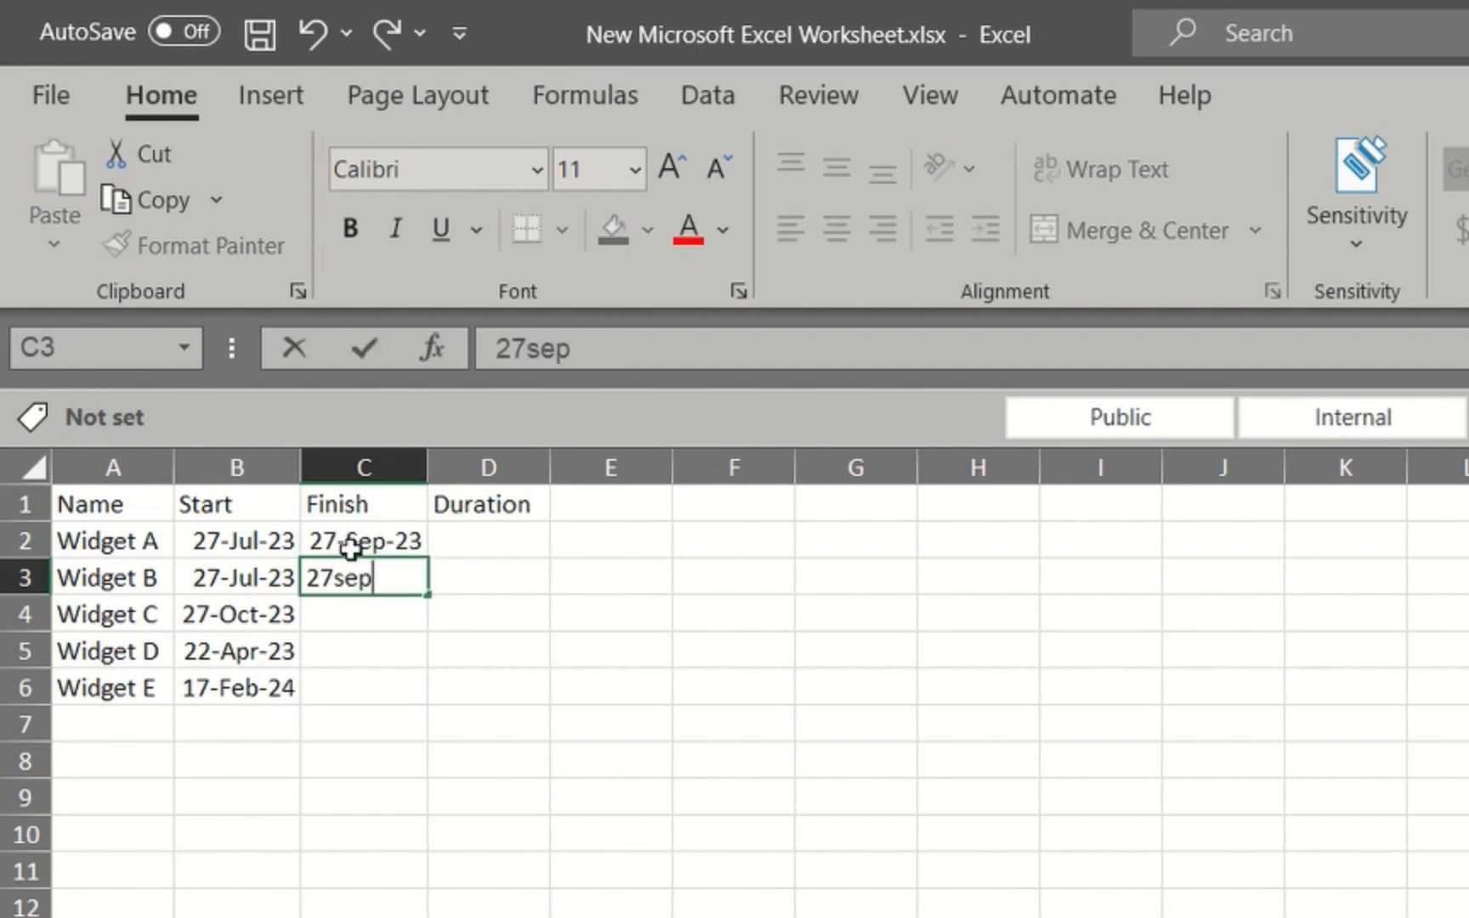
type("23")
key("Return")
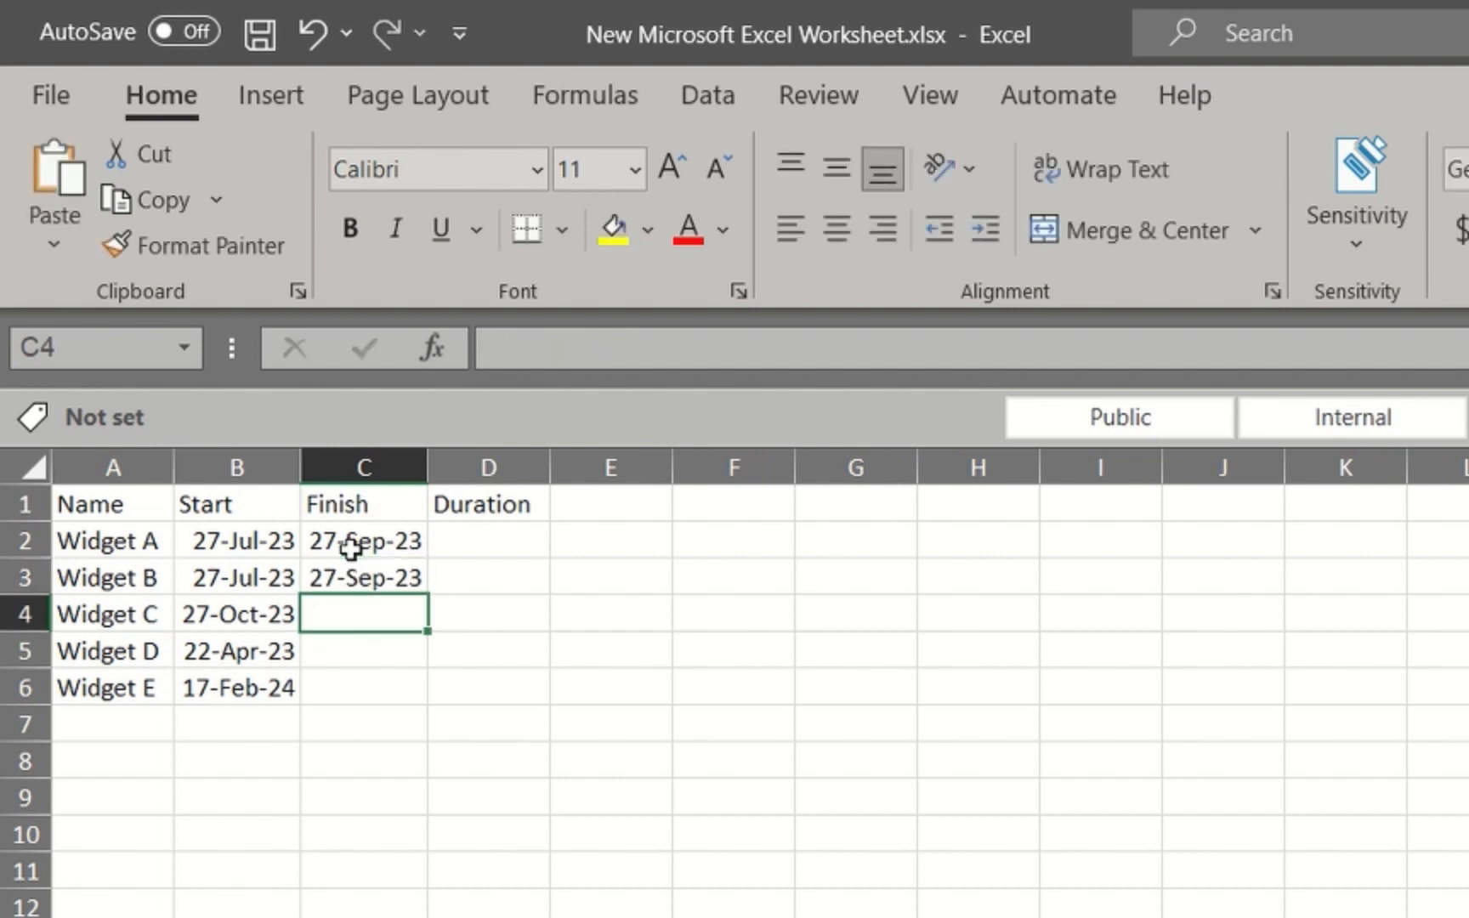
type("15mar24")
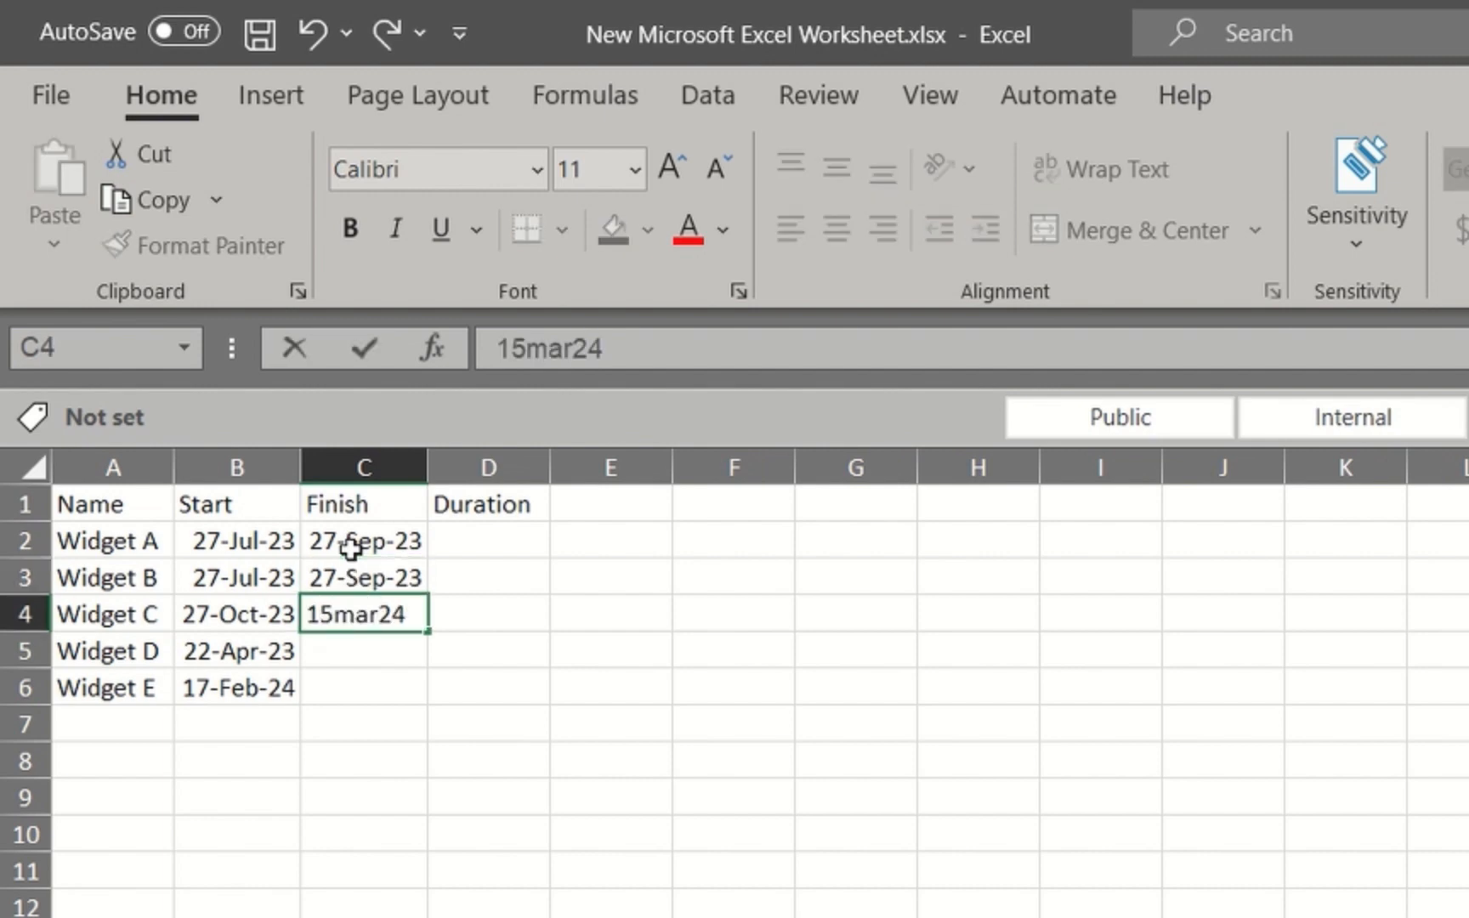
key("Return")
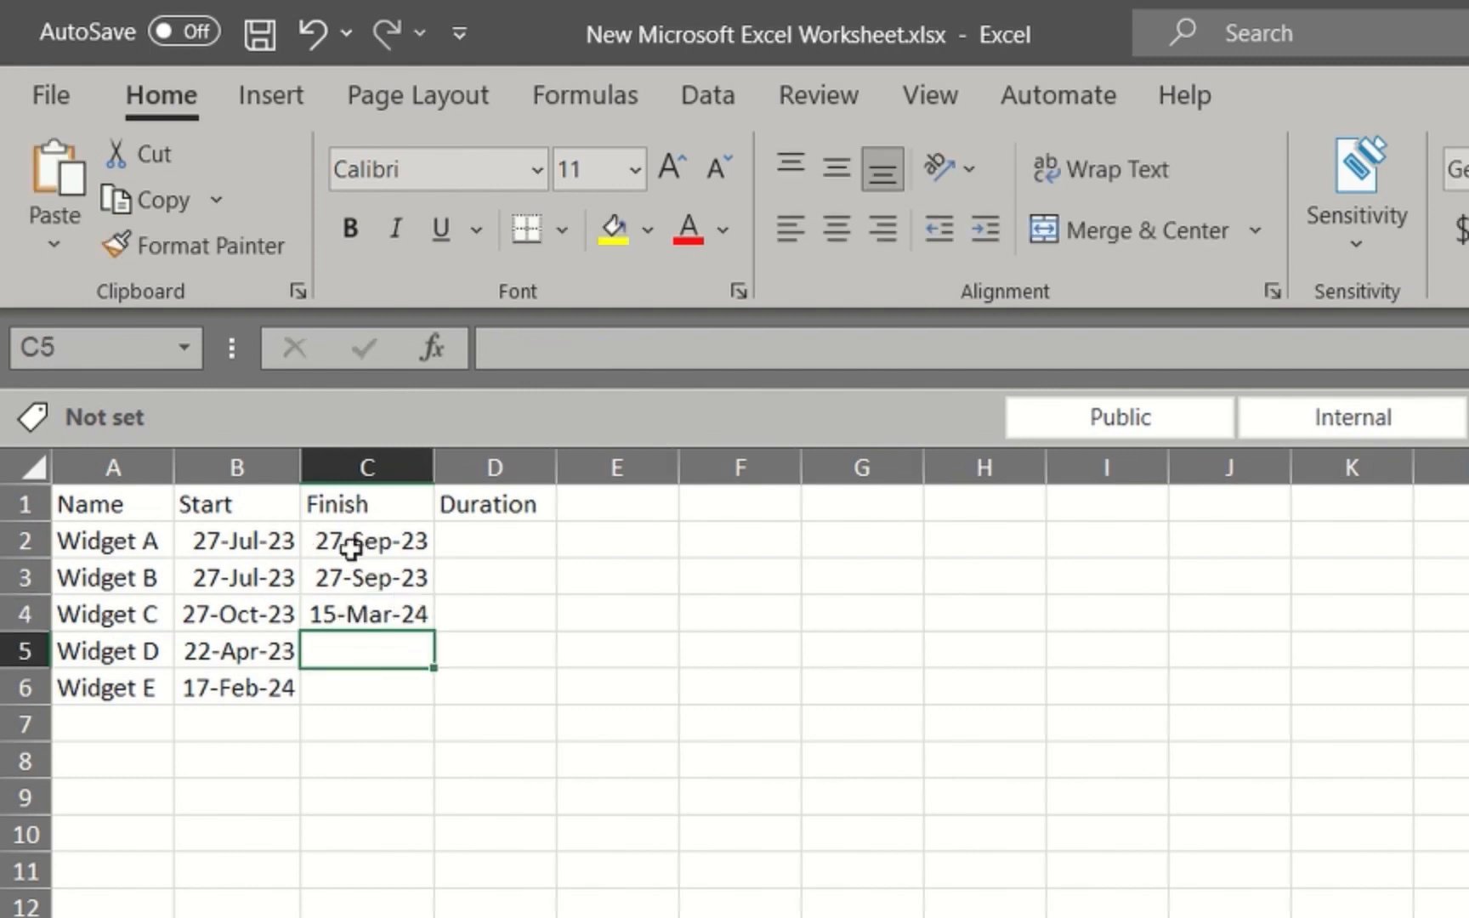
type("15oct24")
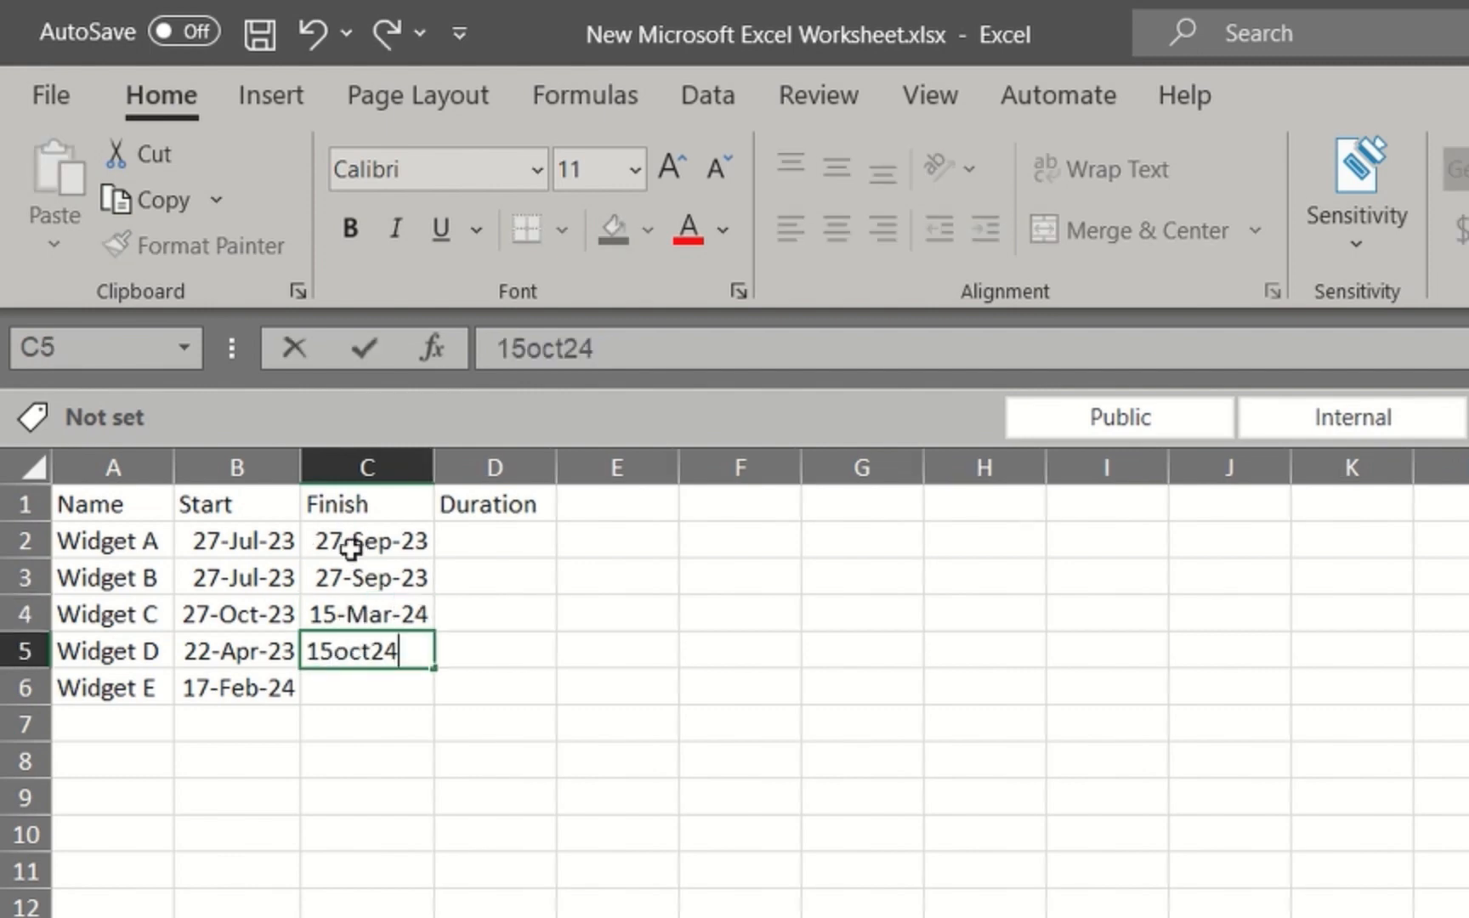
key("Return")
type("15")
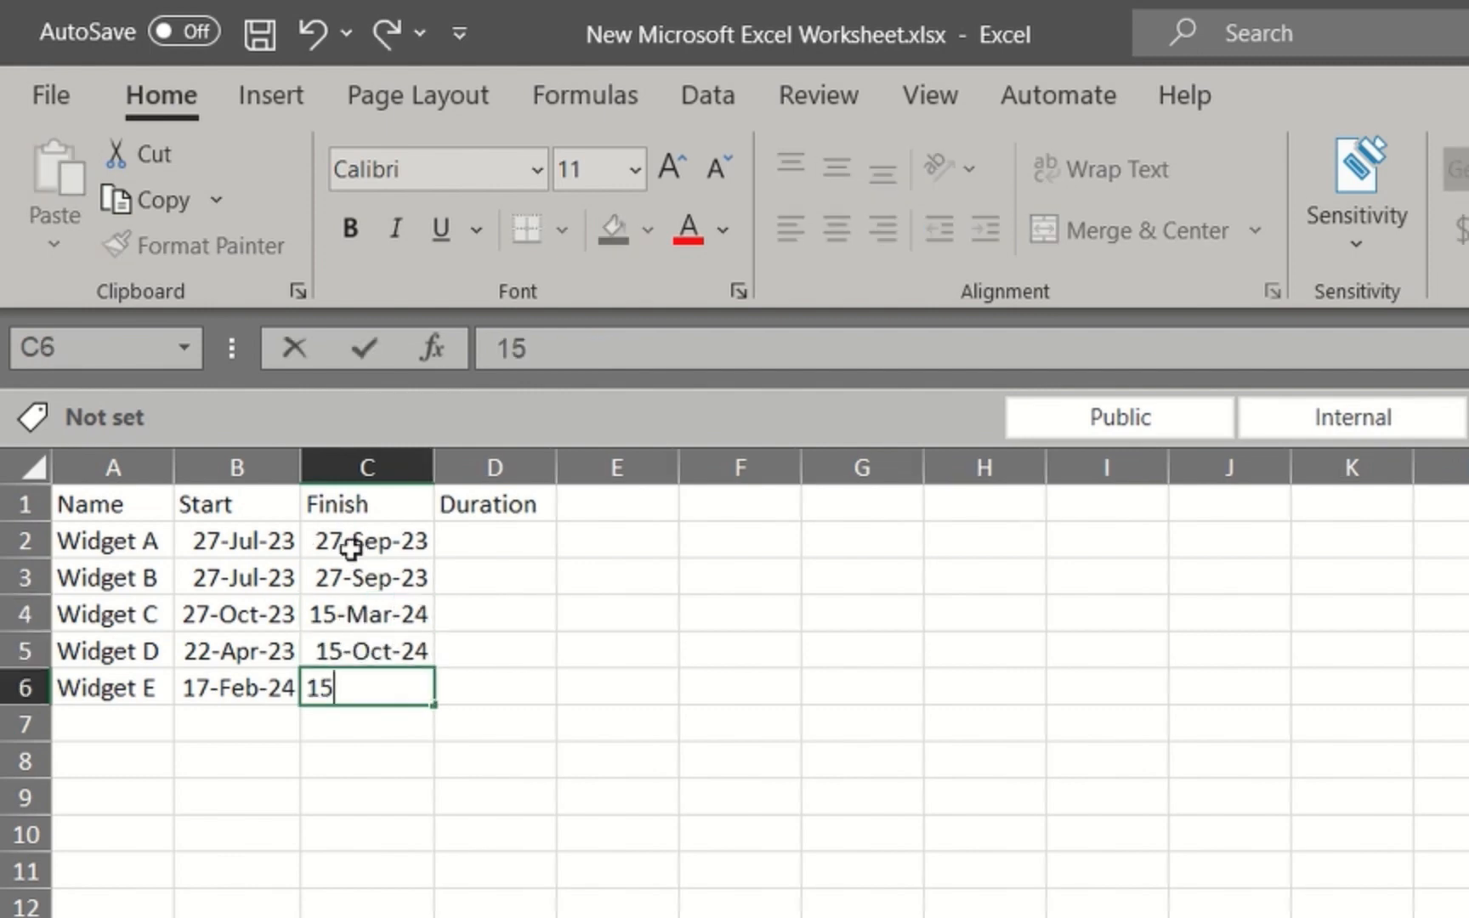
type("june24")
key("Return")
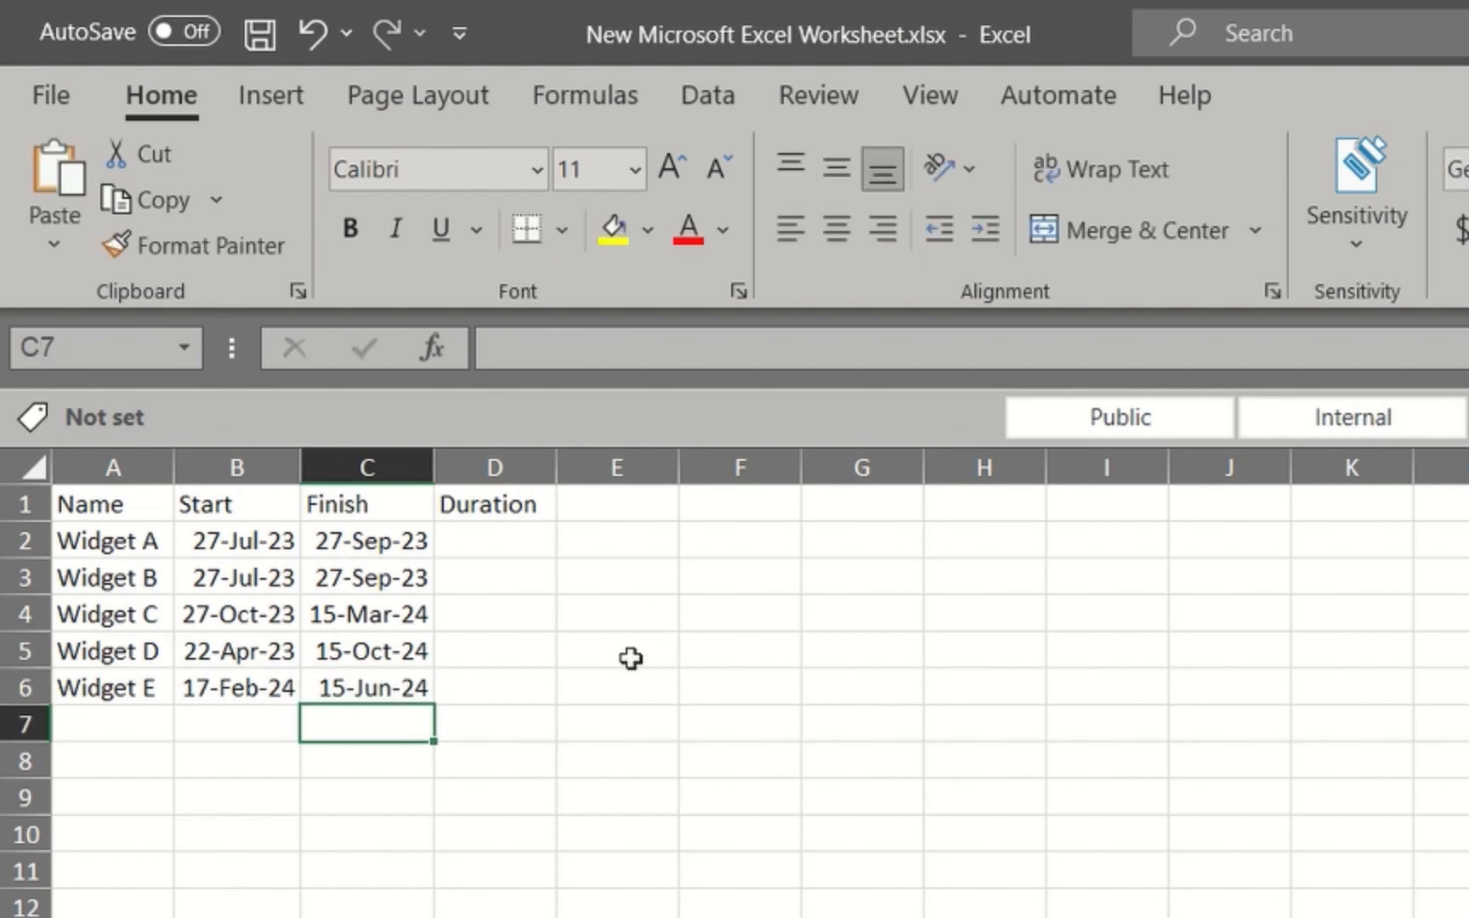
Calculate the duration in D2 with the formula =C2-B2 and fill it down to D6
left_click(515, 538)
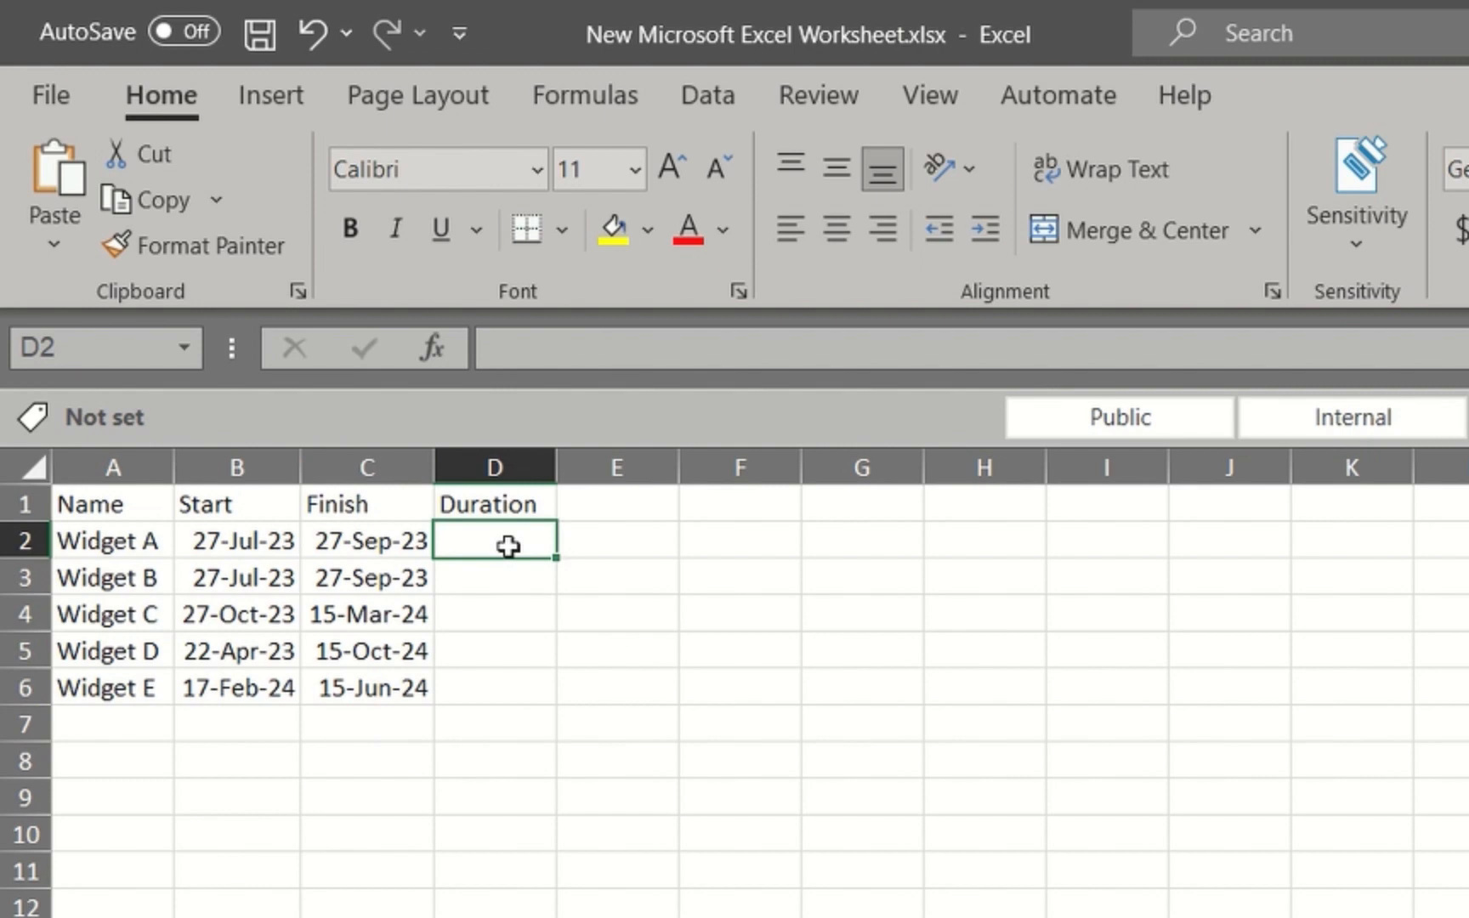
type("=")
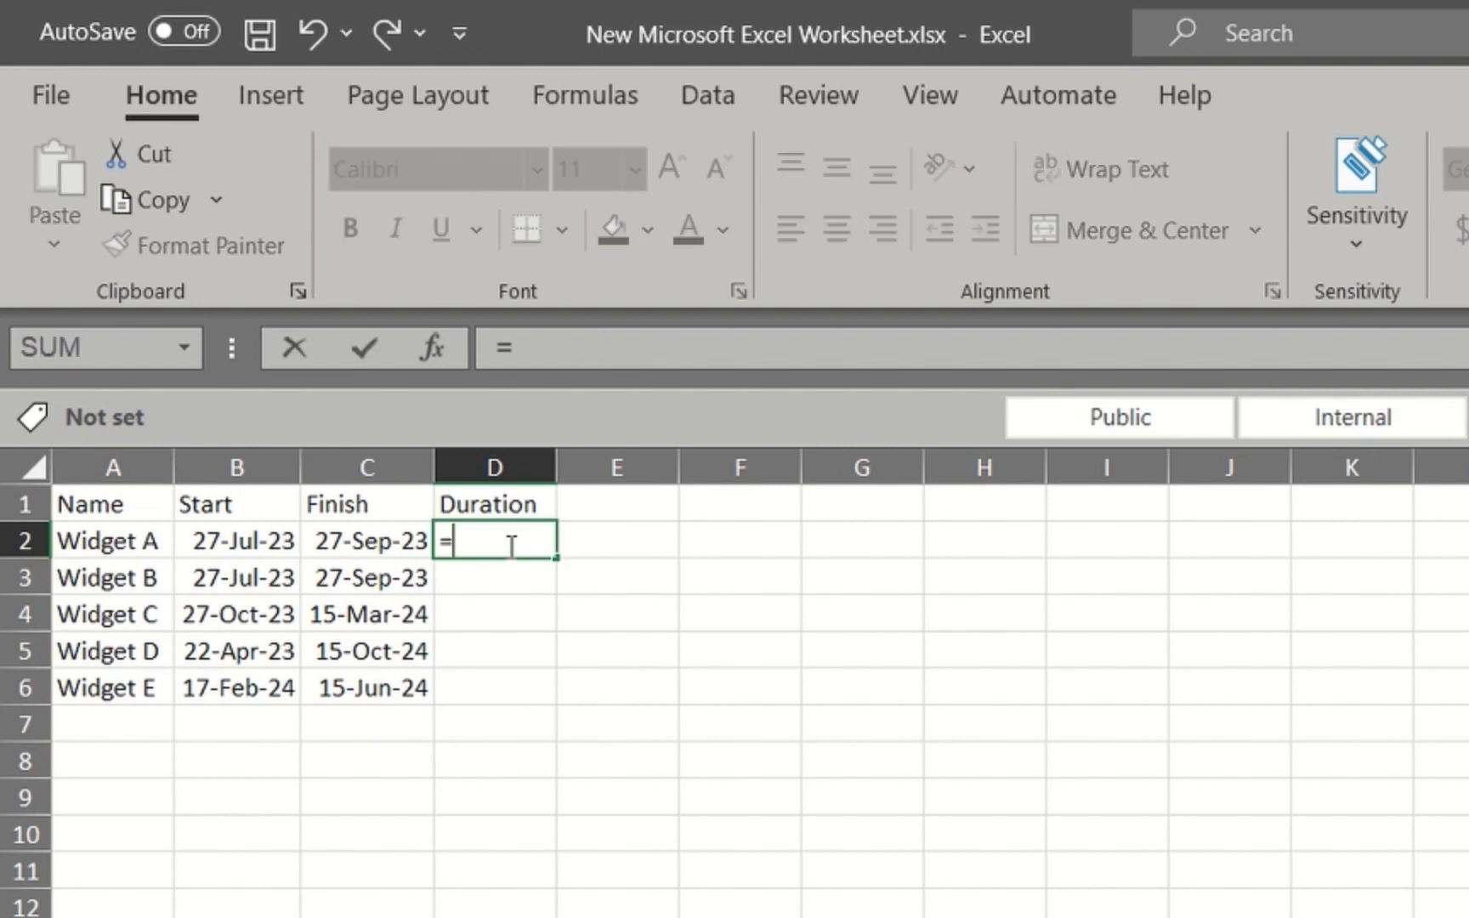
left_click(336, 544)
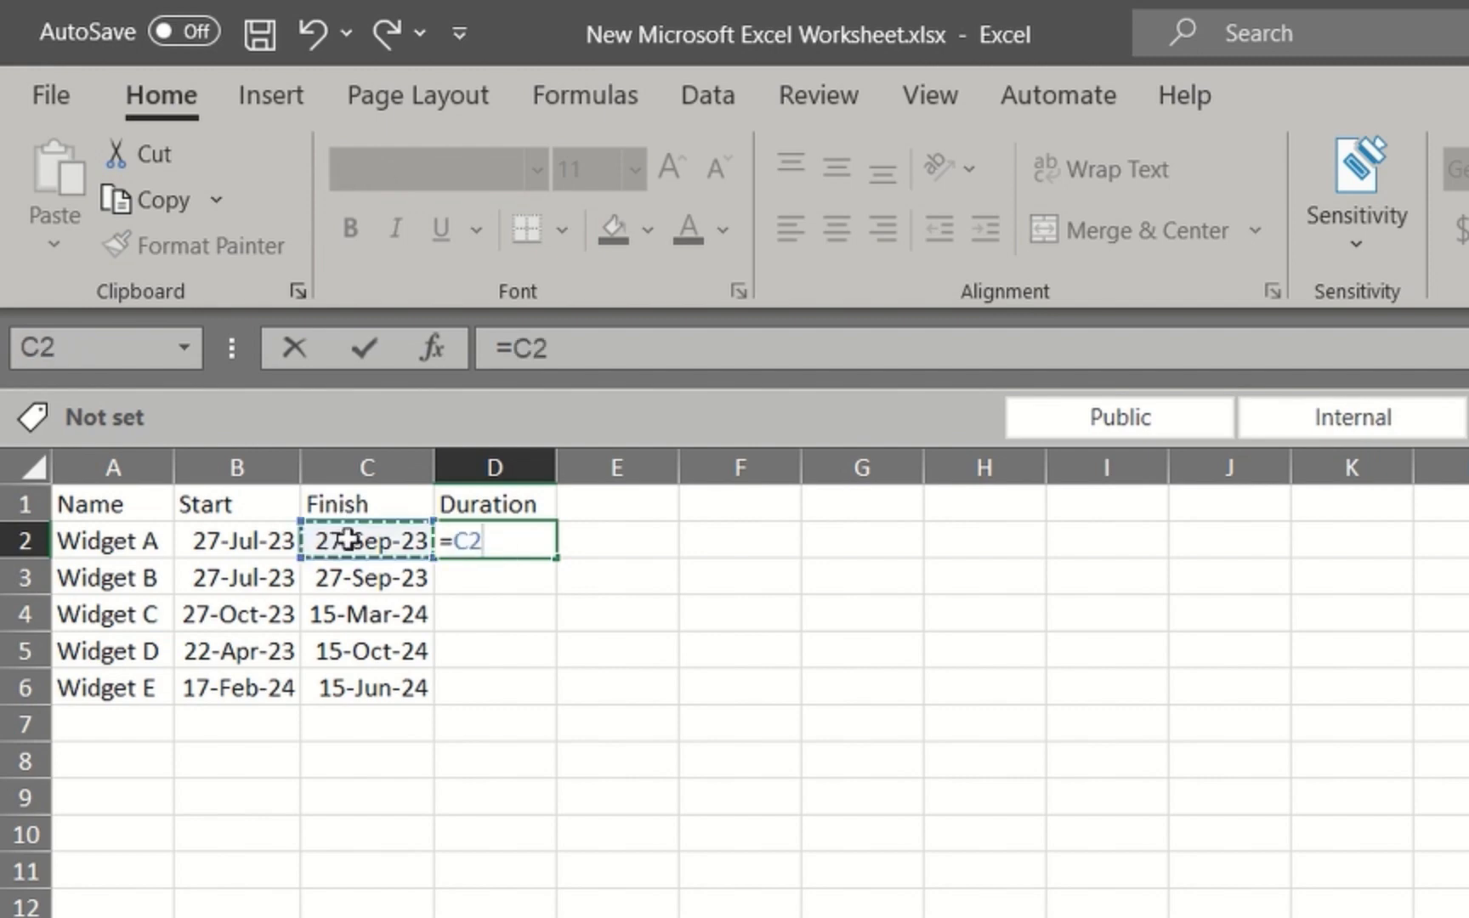
type("-")
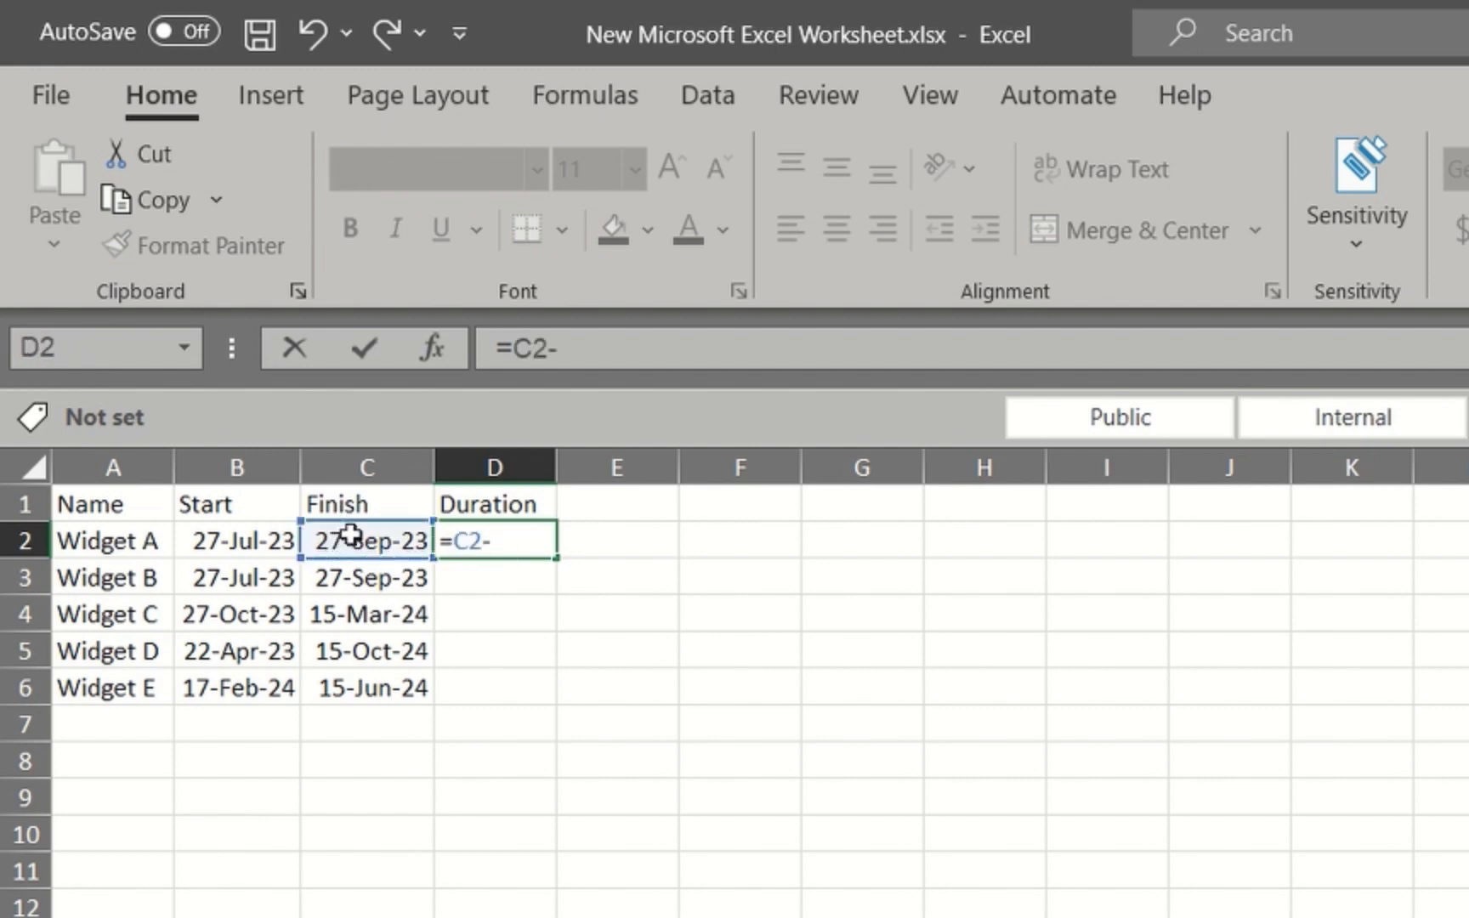
left_click(238, 544)
key("Return")
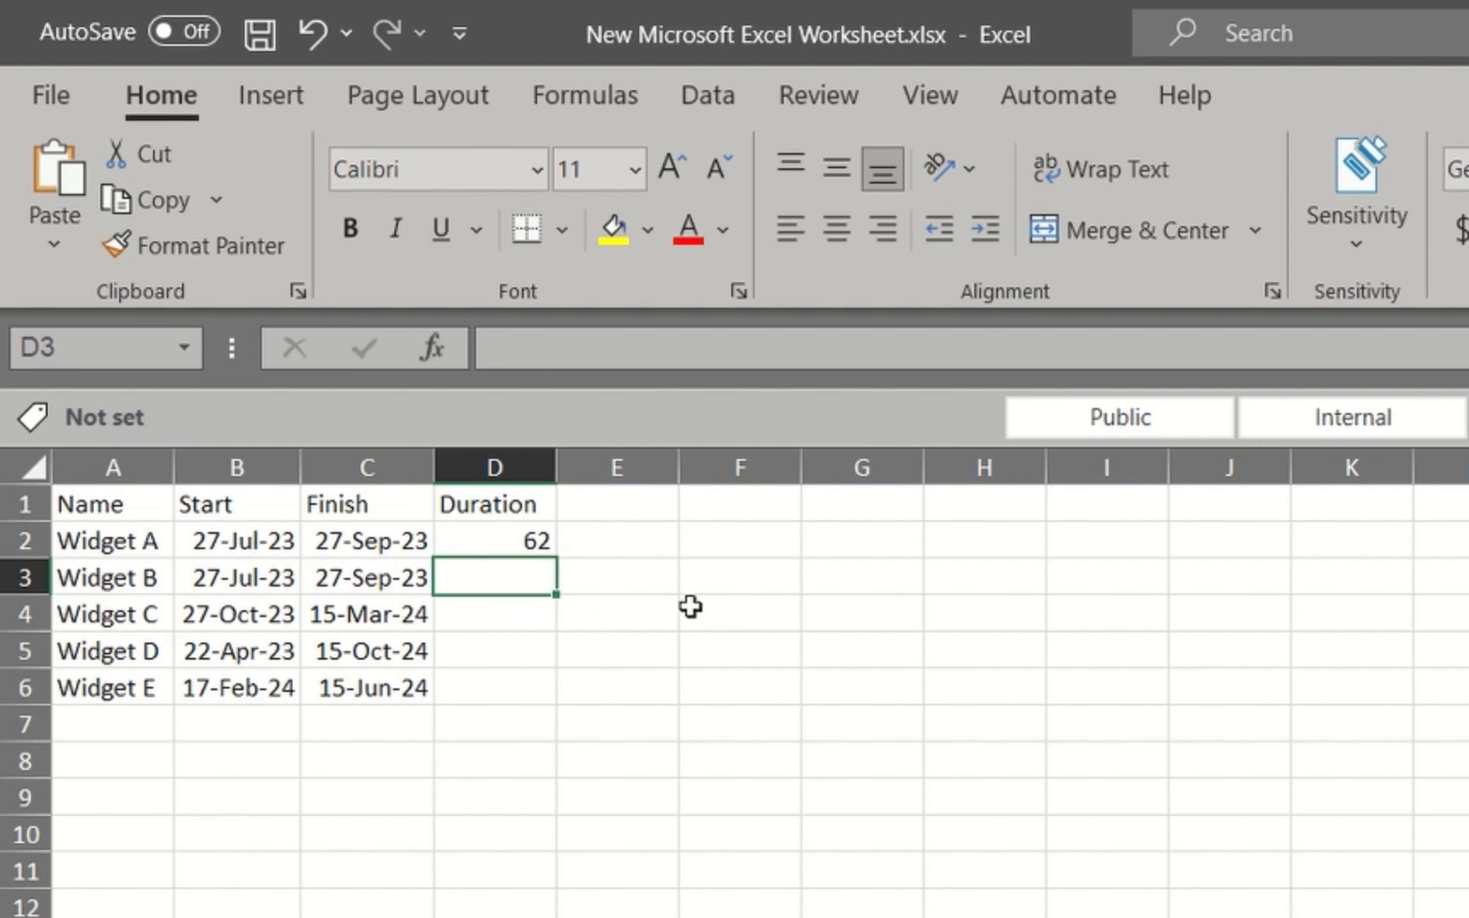
left_click(514, 541)
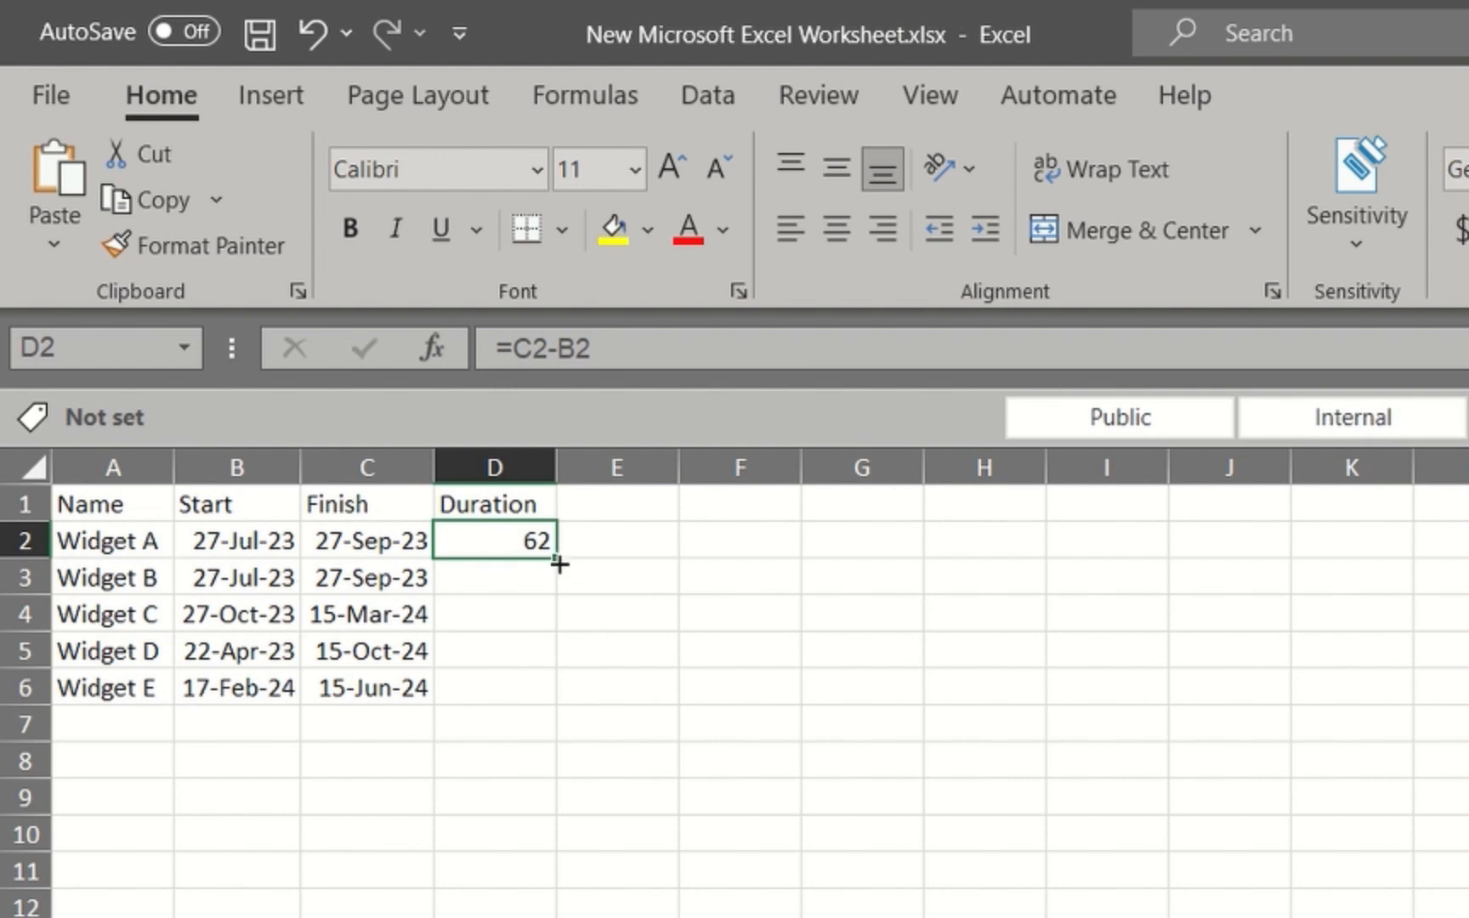
left_click_drag(561, 564, 534, 693)
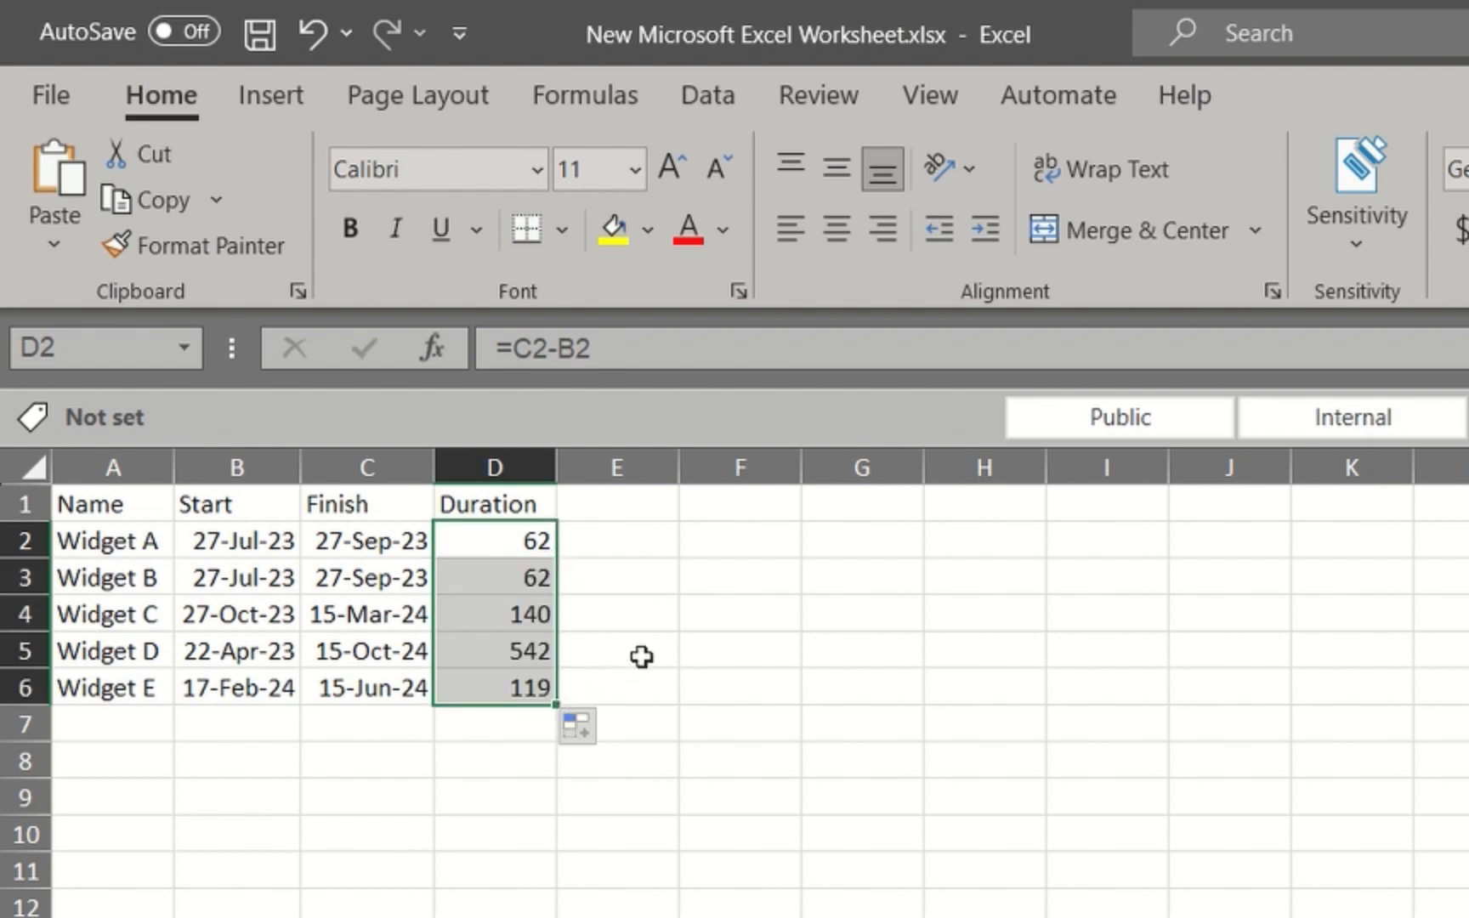
left_click(625, 507)
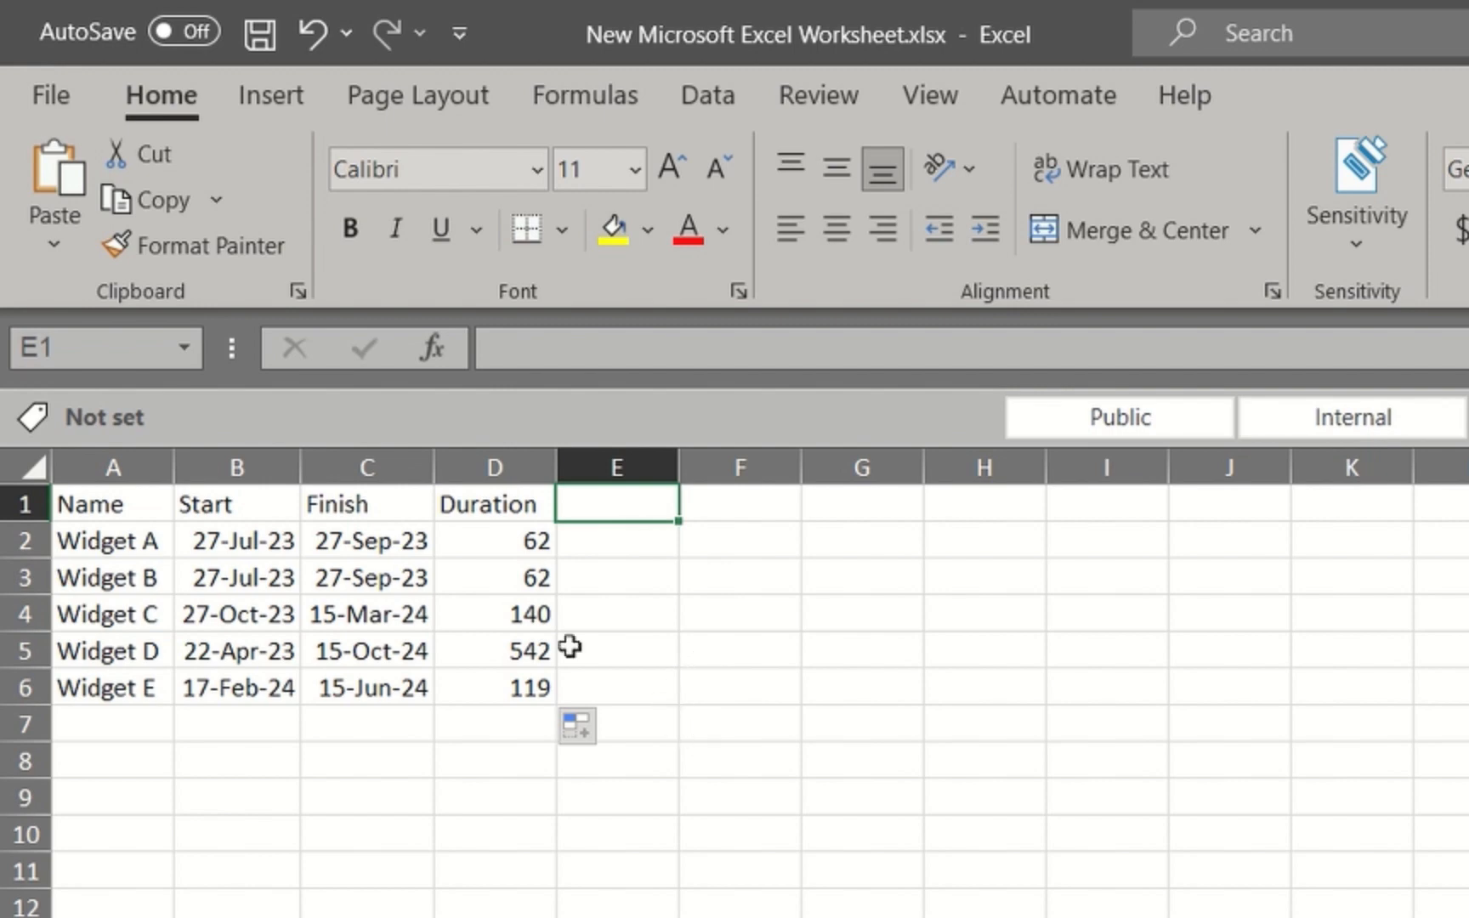
Insert a Stacked Bar chart from the Start column data in B1 to B6
left_click(226, 503)
left_click_drag(226, 503, 224, 678)
left_click(288, 95)
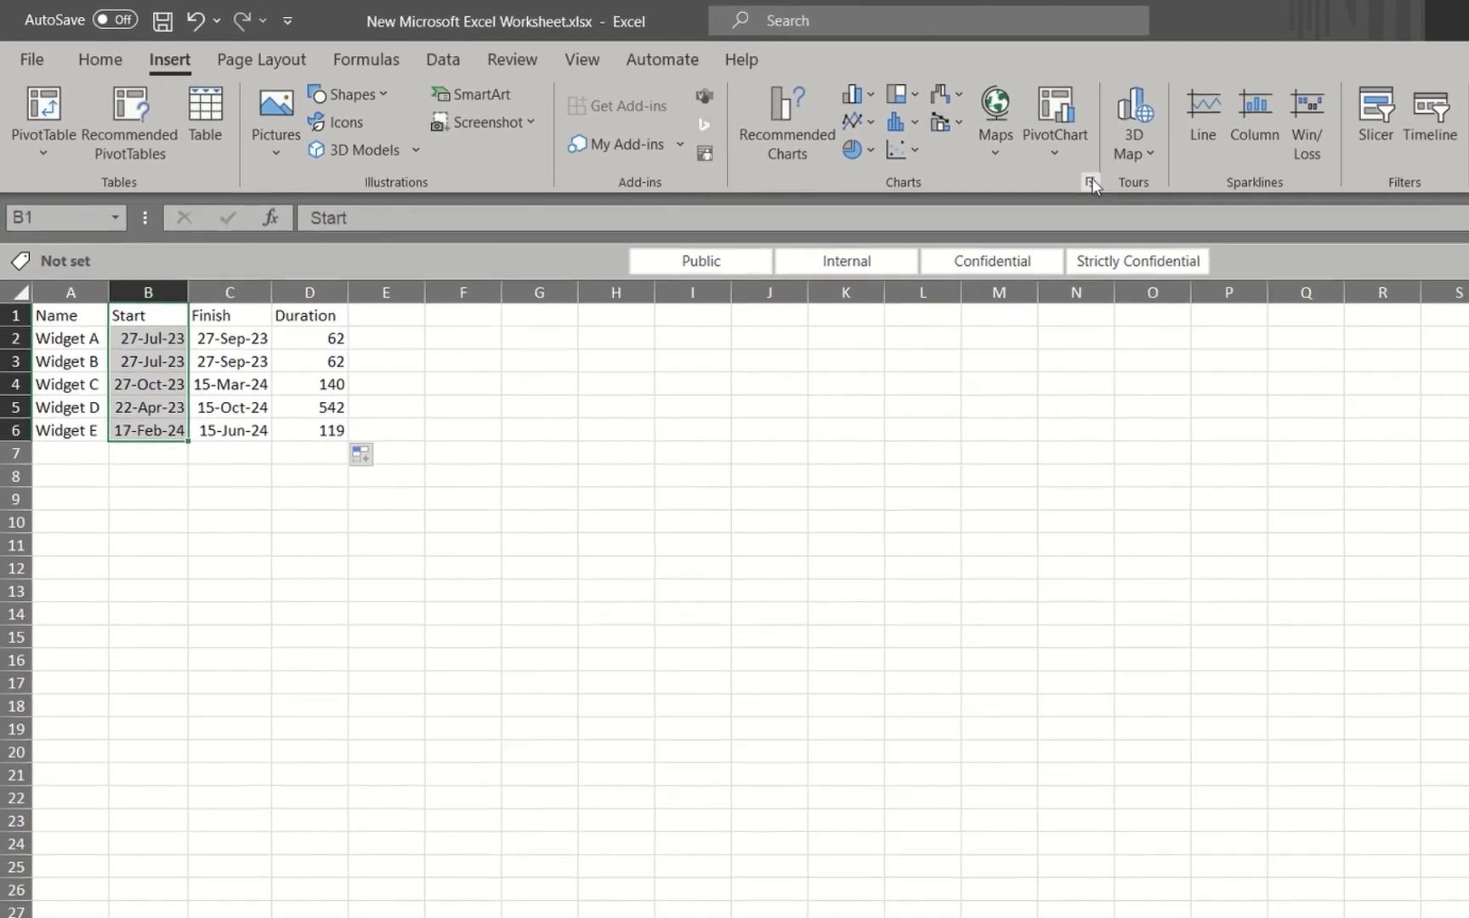
left_click(1457, 244)
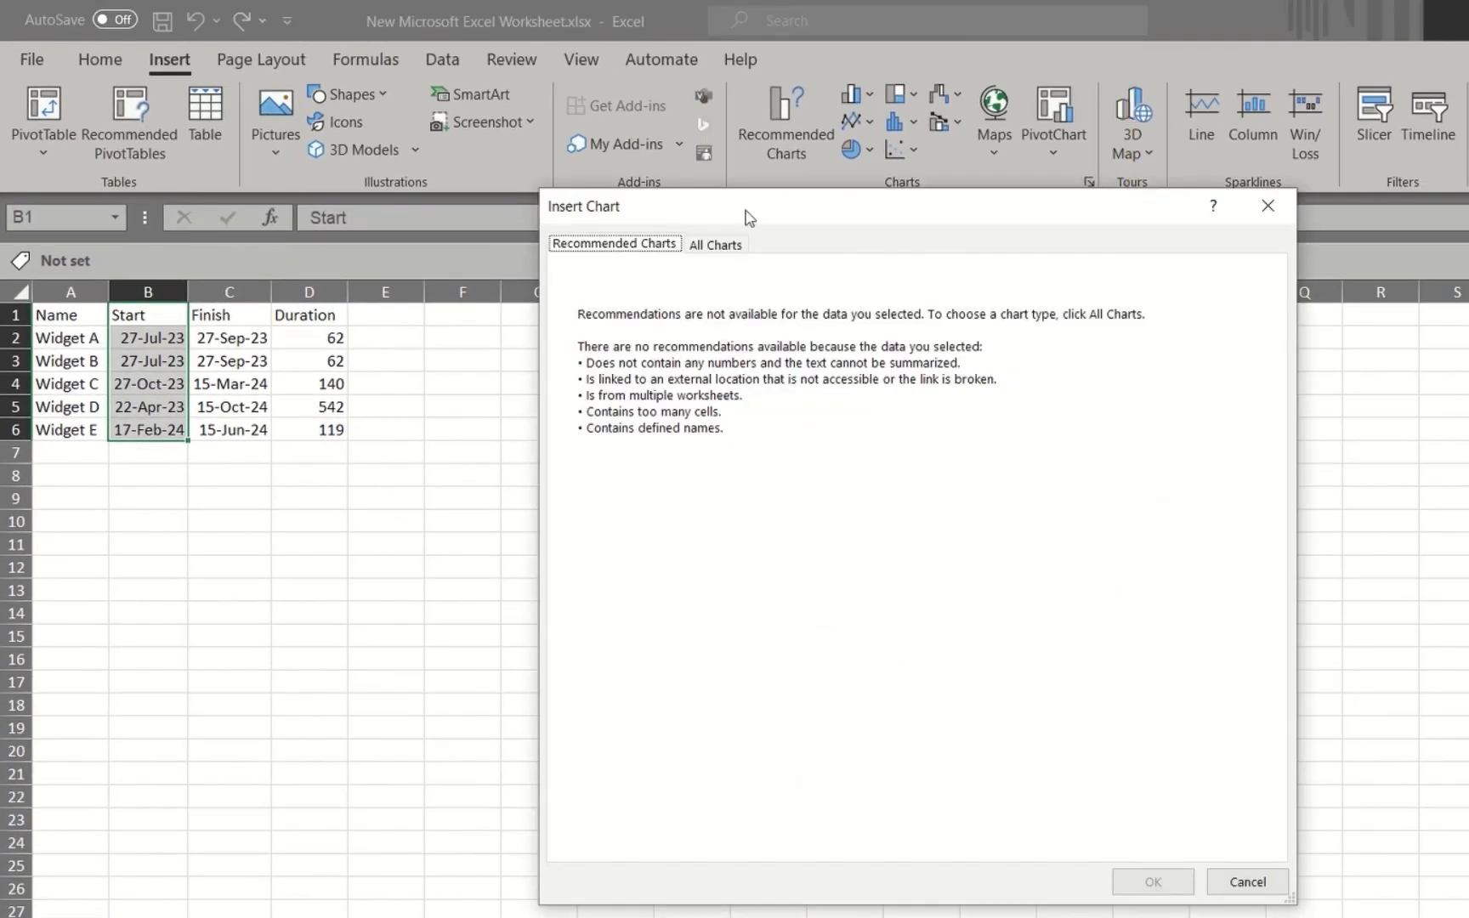
left_click(715, 247)
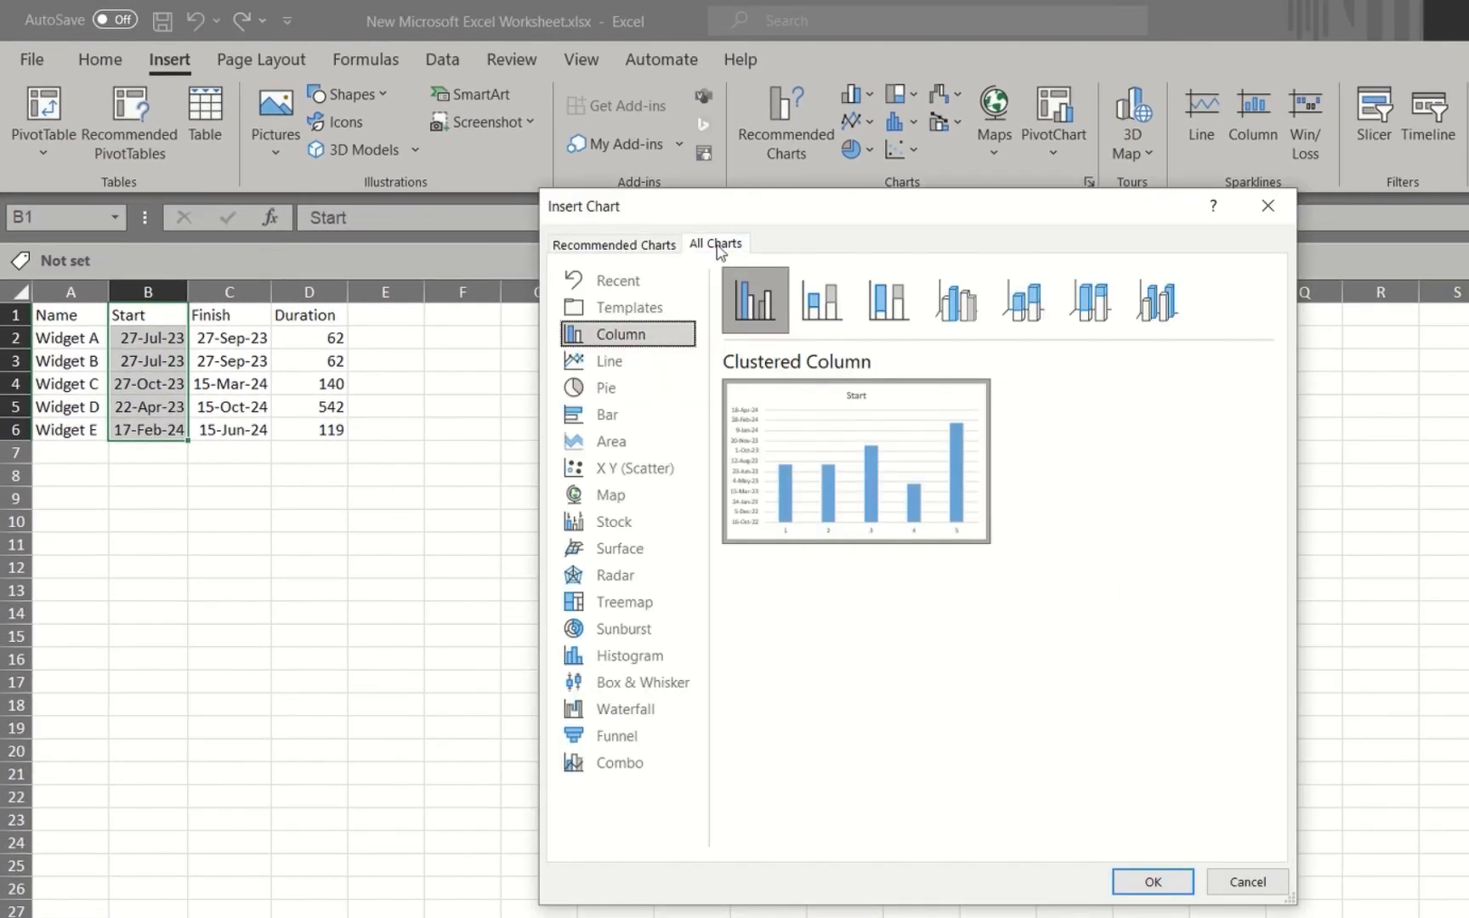
left_click(614, 415)
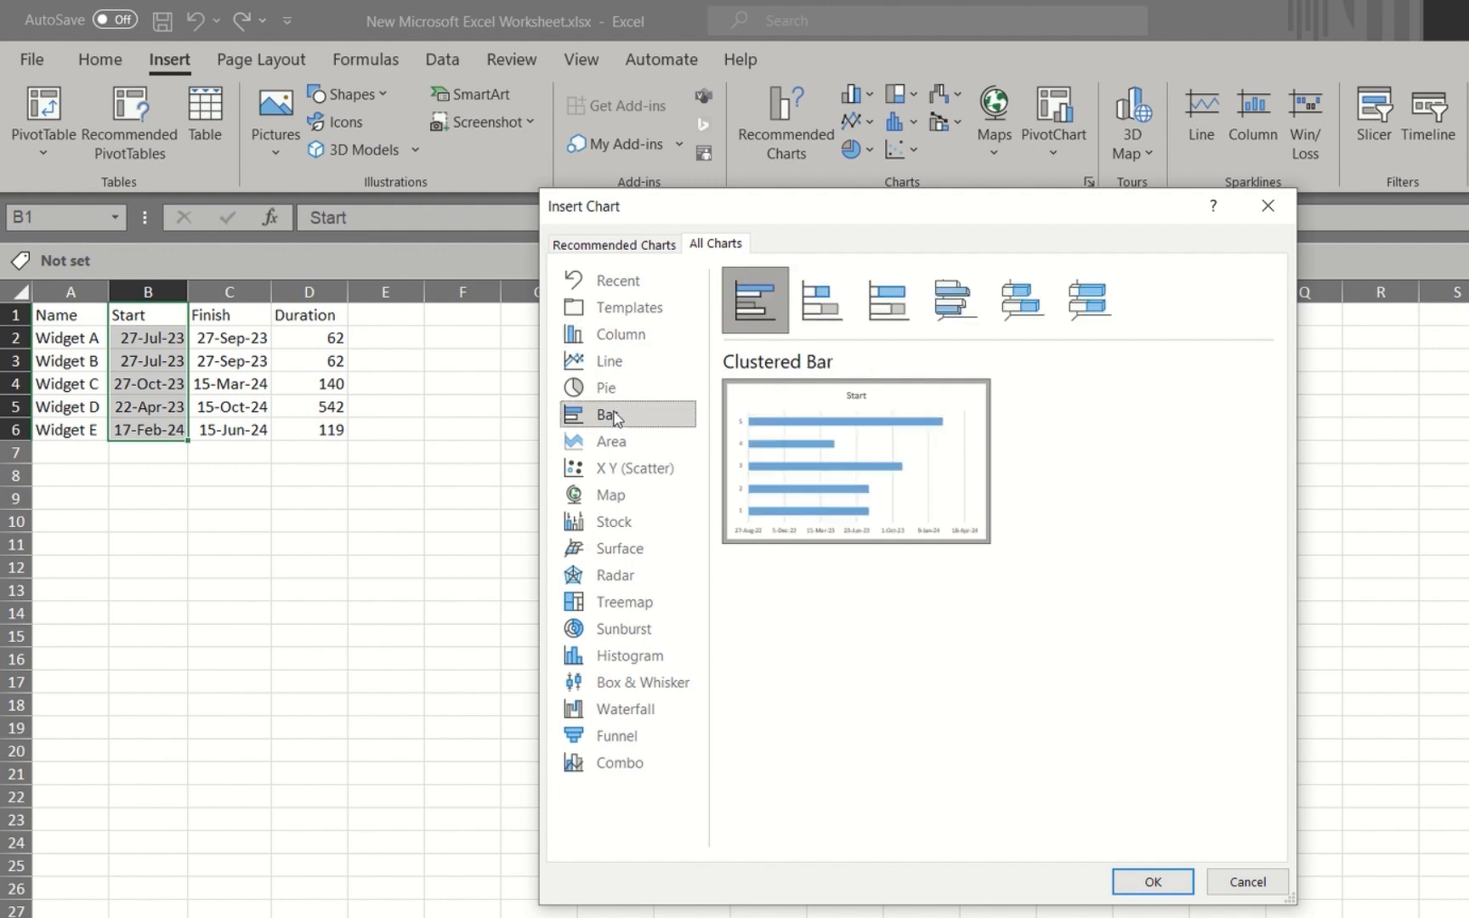
left_click(820, 315)
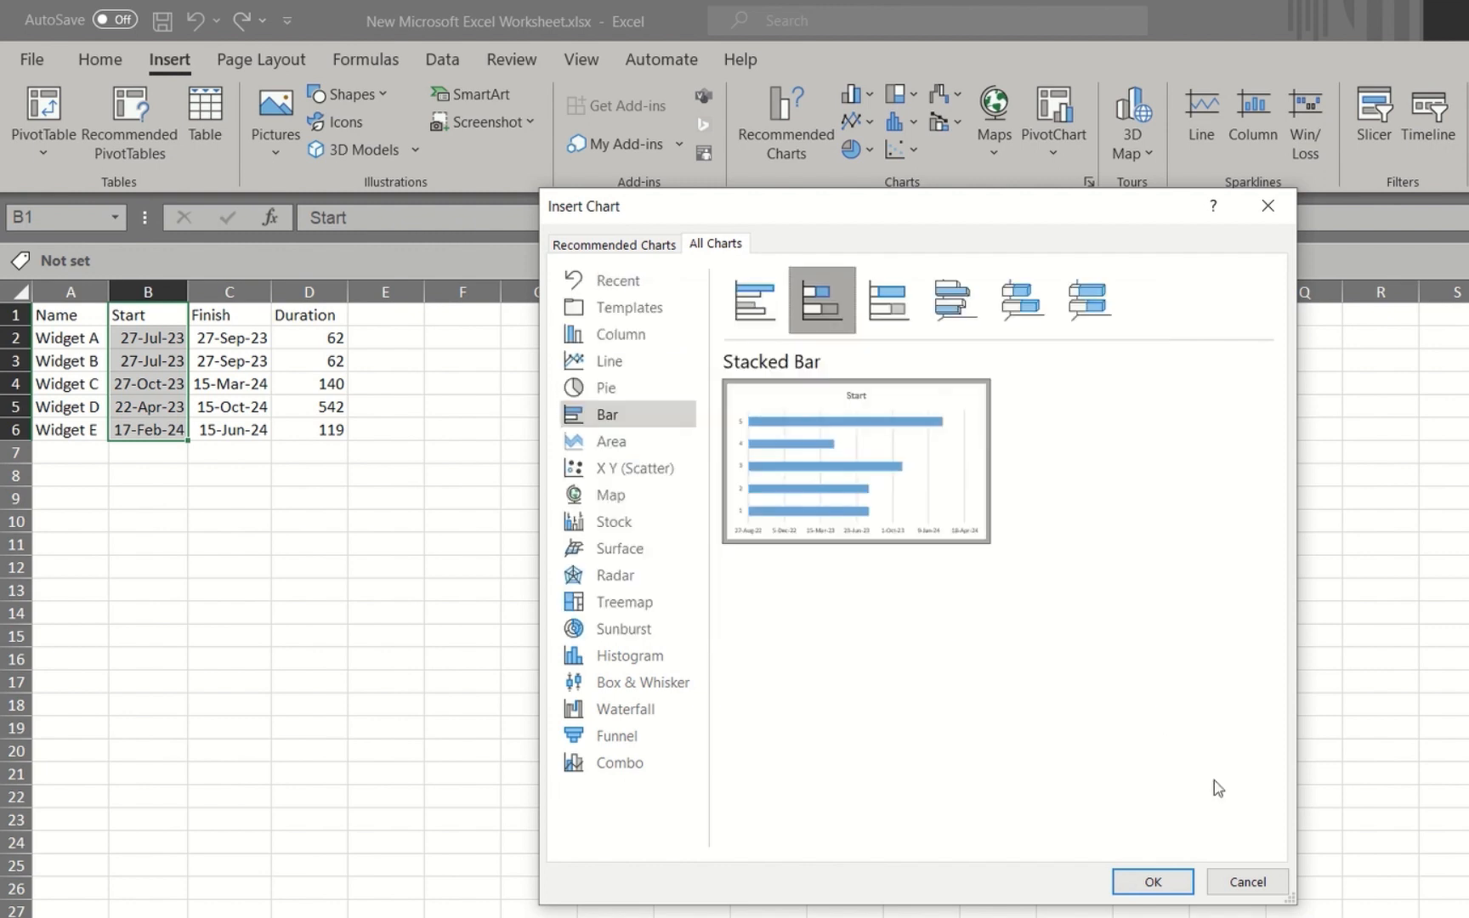
left_click(1149, 880)
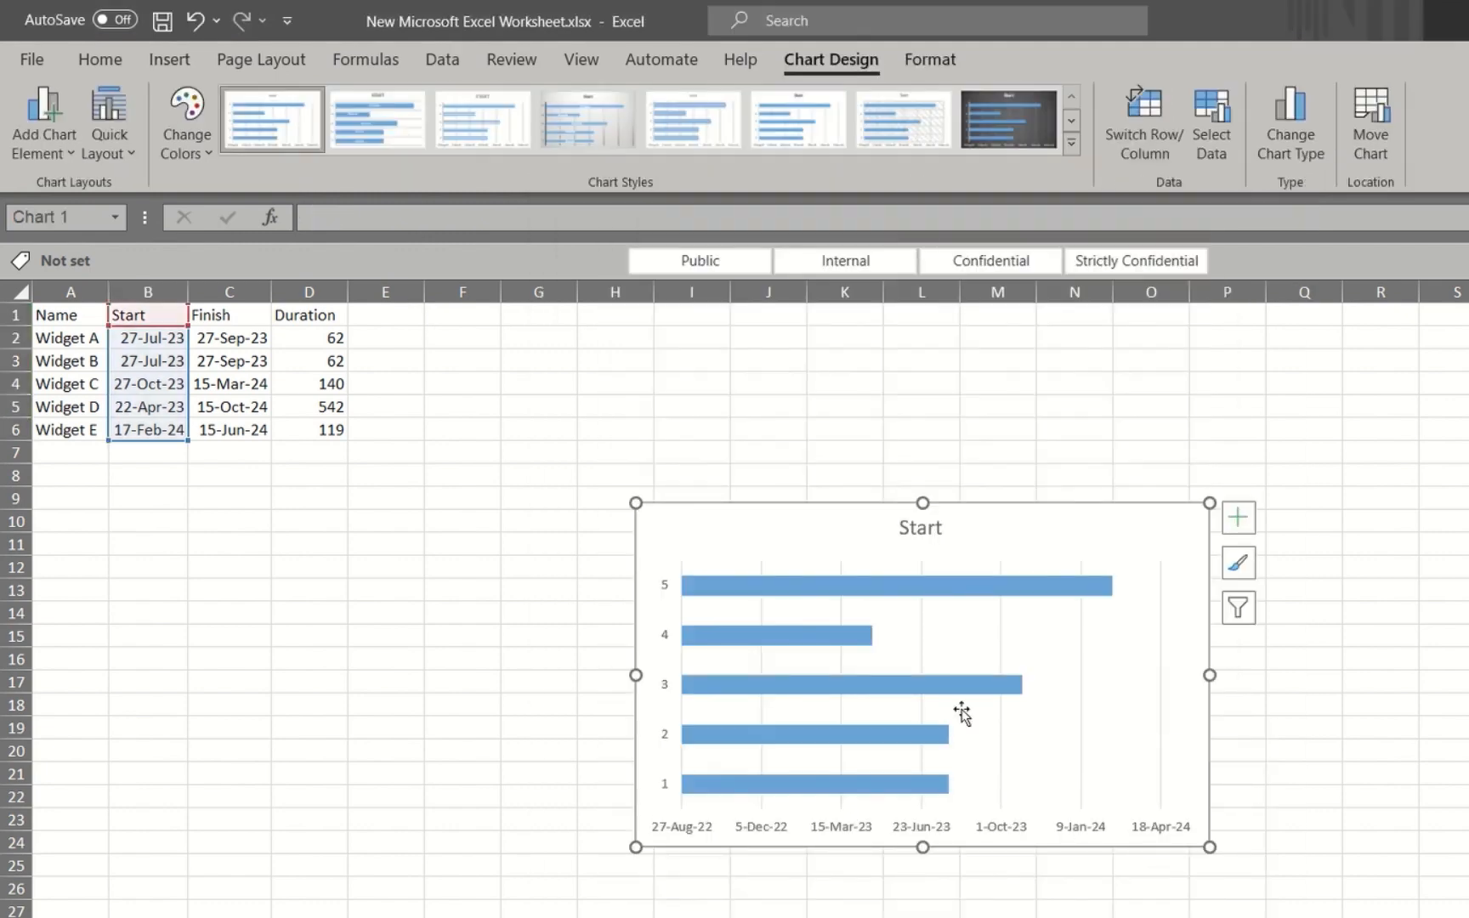
Move the chart closer to the data table, just below it, and enlarge it to about column N and row 25
left_click_drag(961, 525, 757, 462)
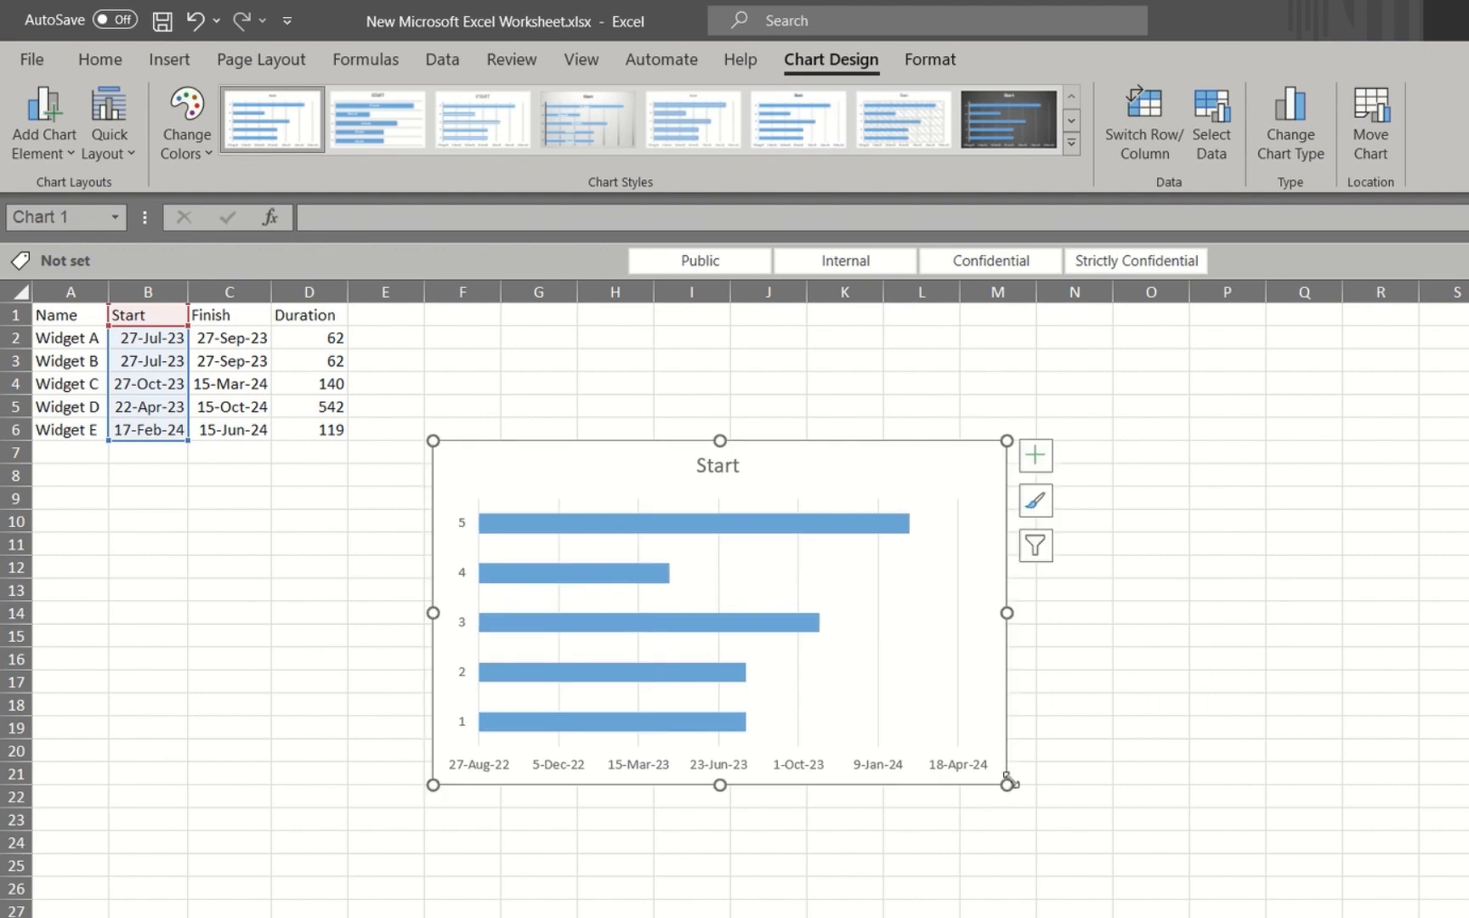
left_click_drag(1007, 782, 1111, 874)
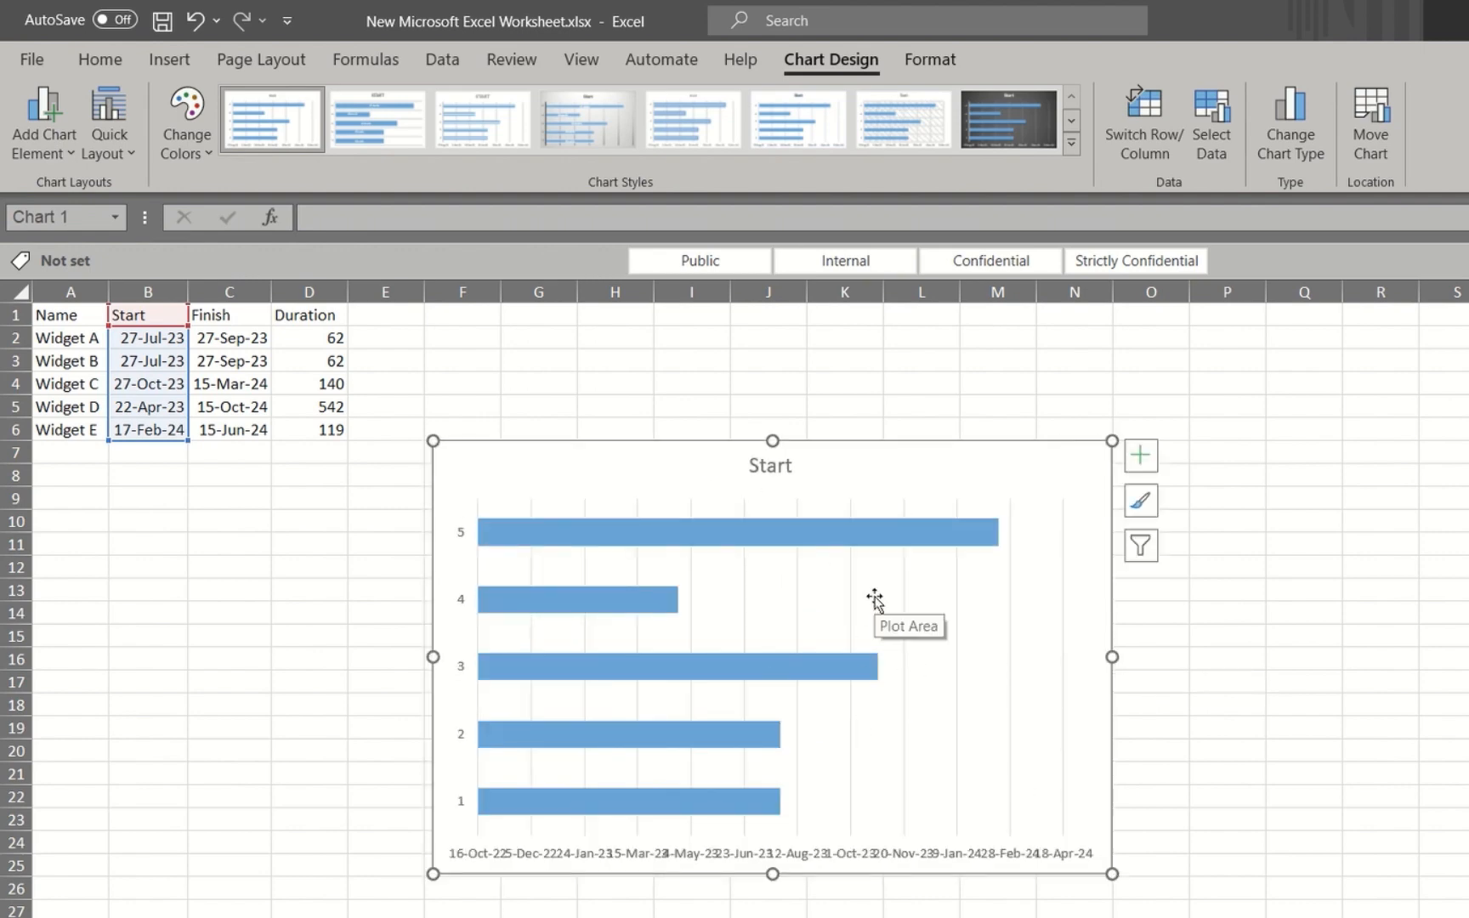
Add a second series to the chart with its name from D1 and its values from the durations in D2 to D6
left_click(875, 599)
right_click(875, 599)
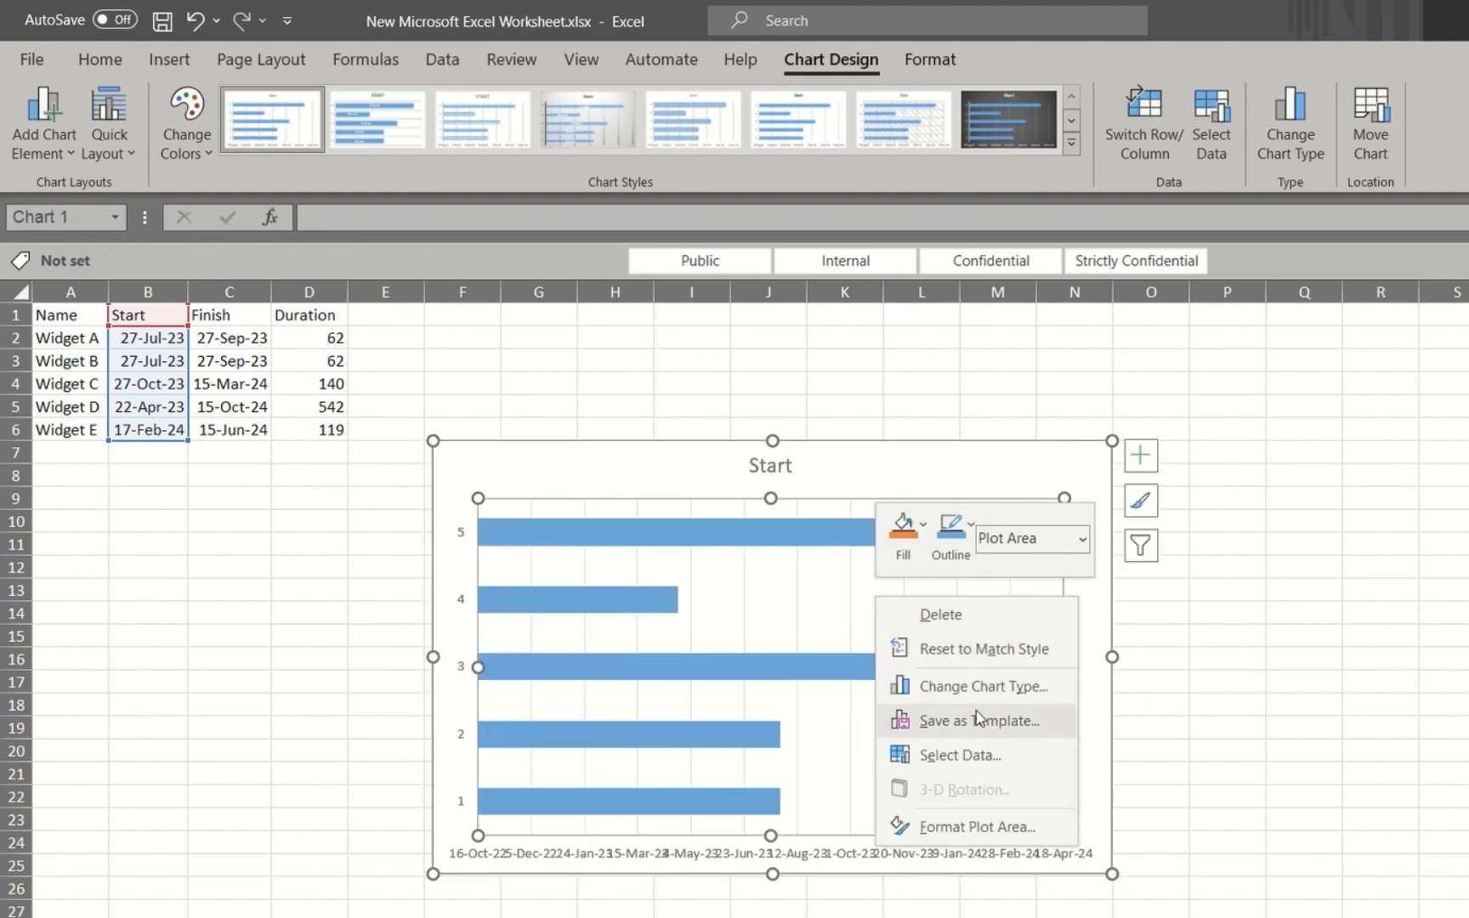
left_click(978, 761)
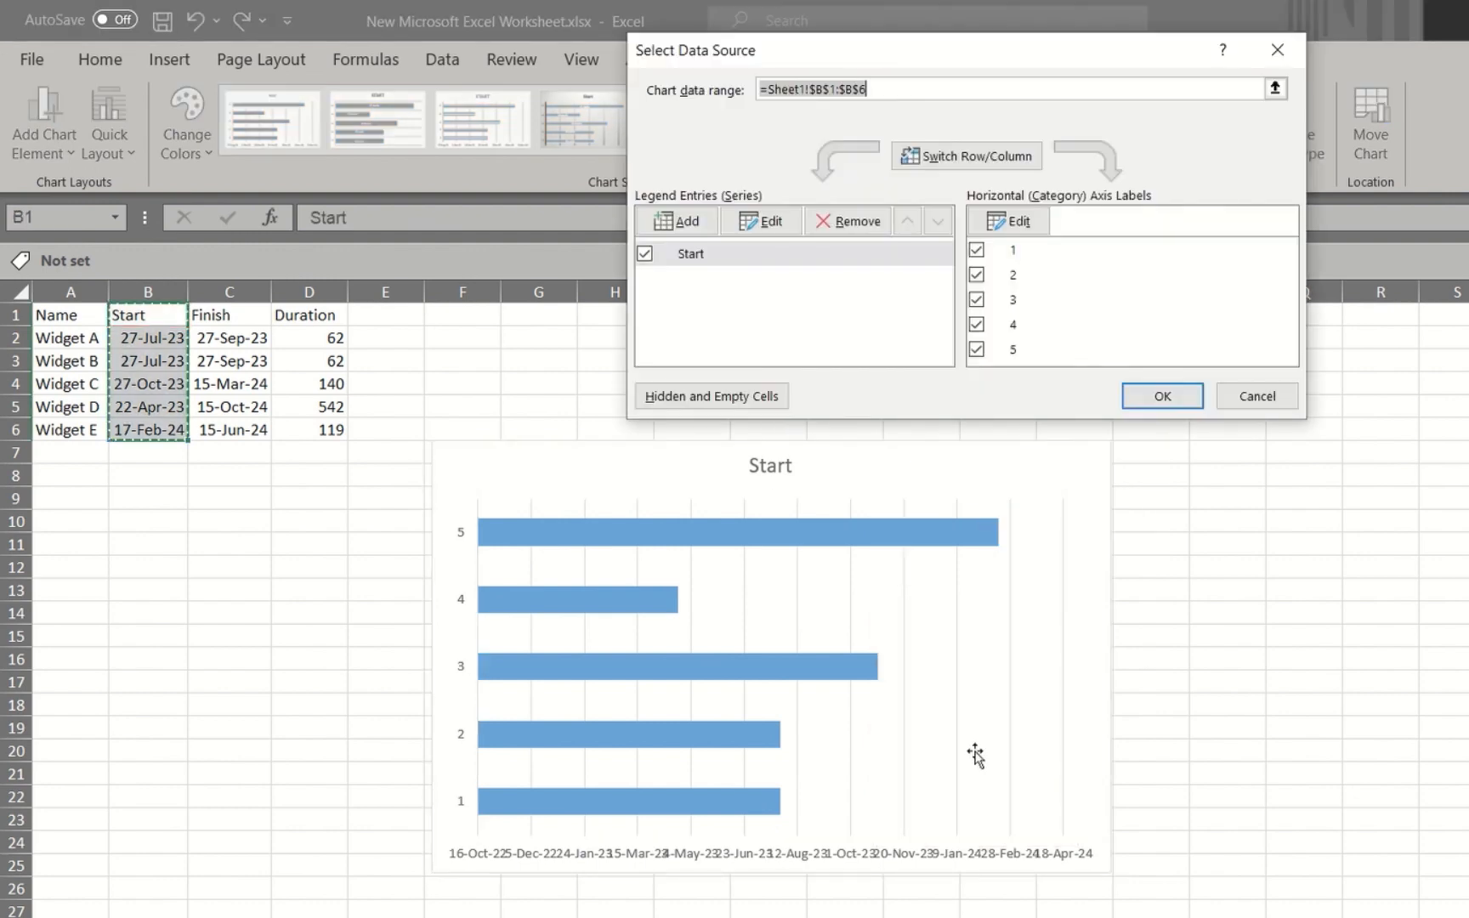
left_click(700, 223)
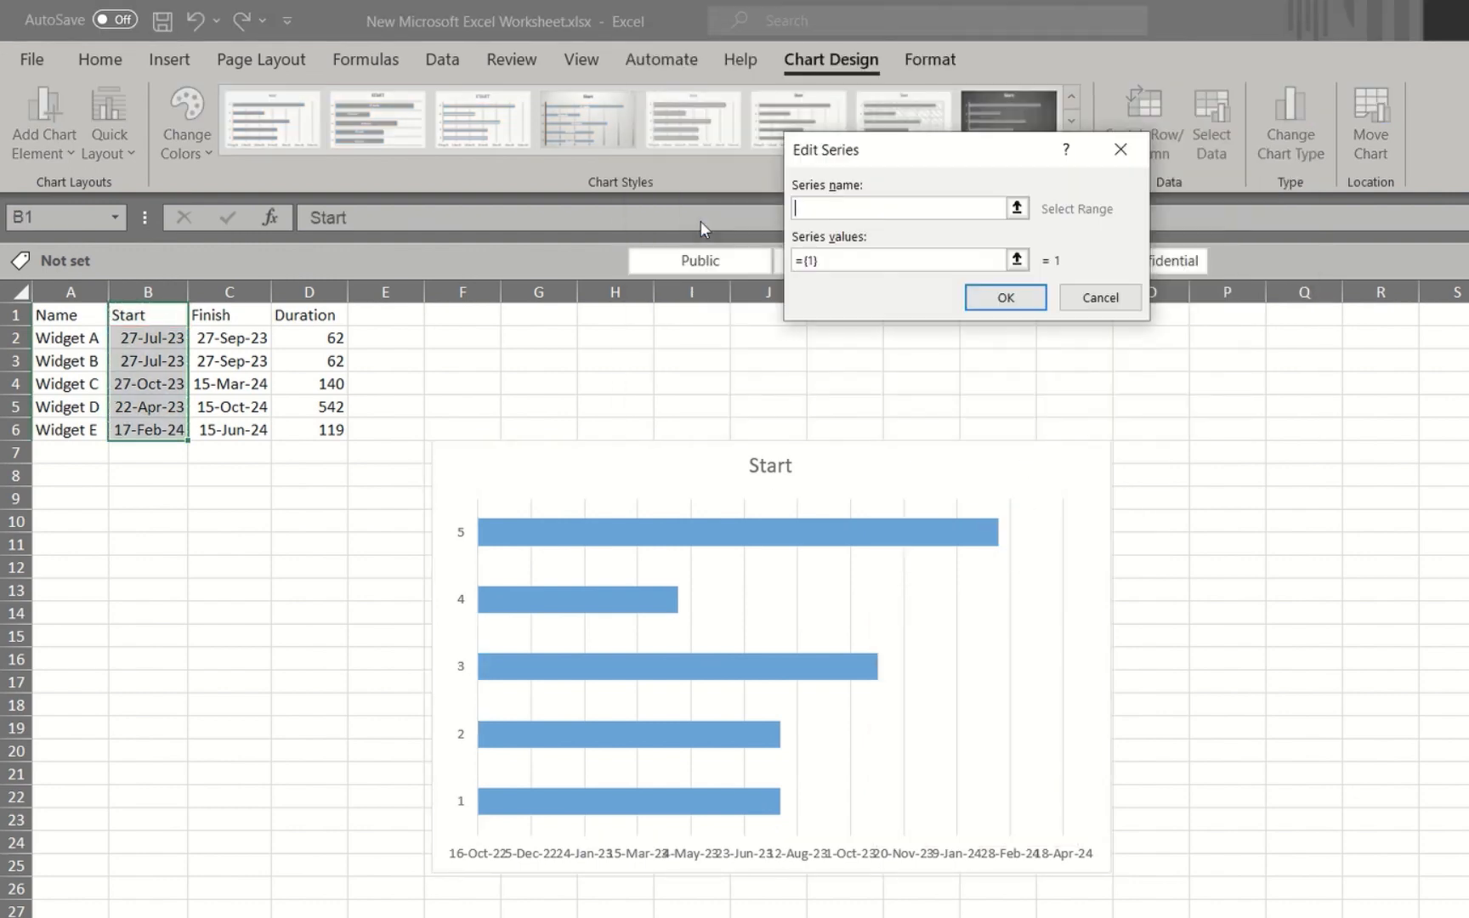
left_click(308, 315)
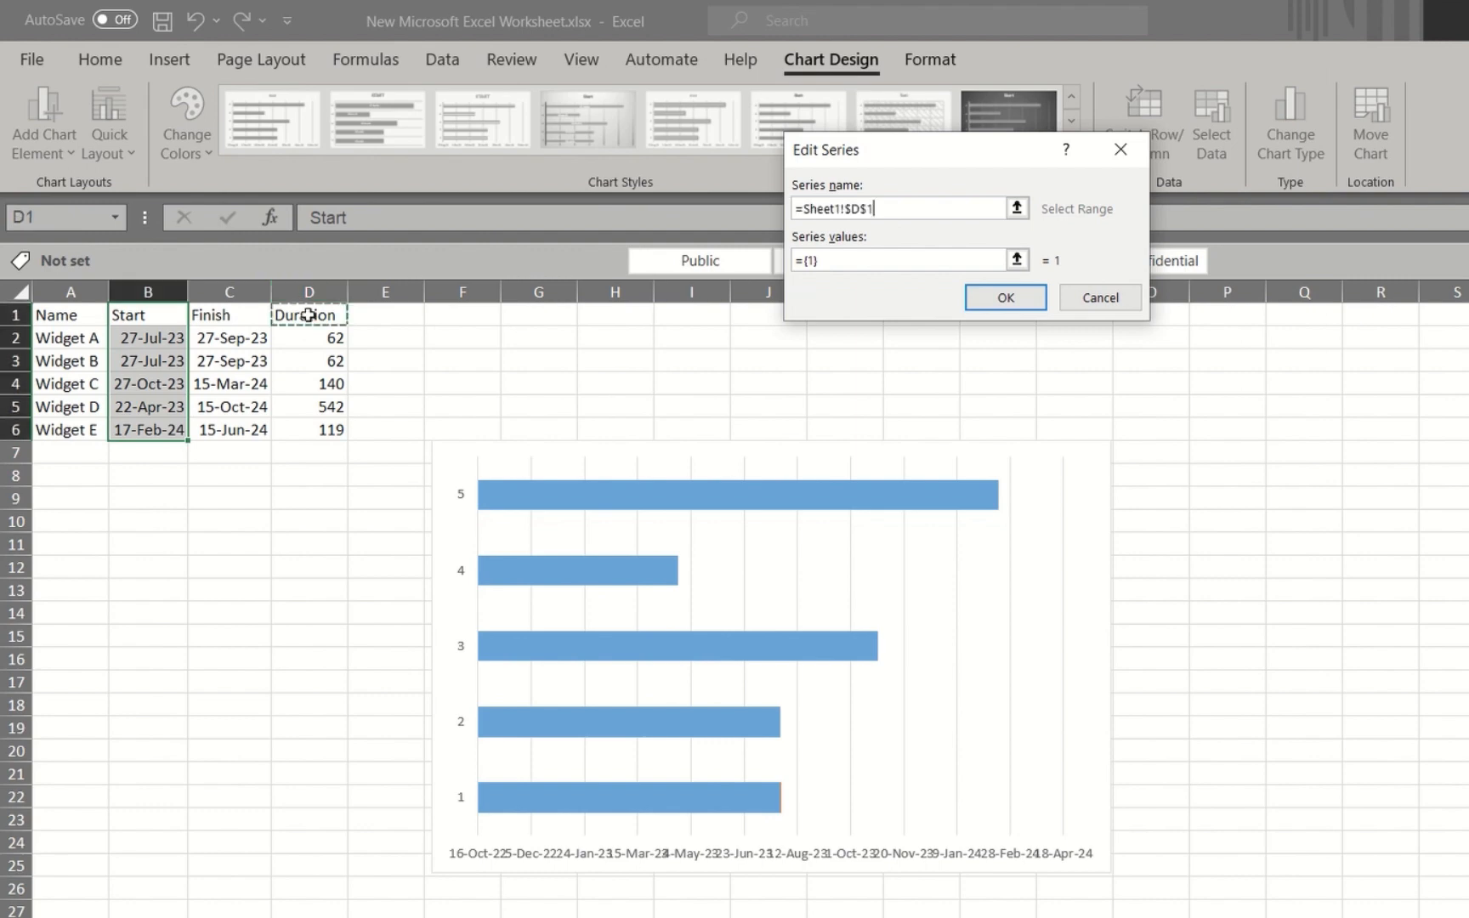
left_click_drag(821, 261, 790, 263)
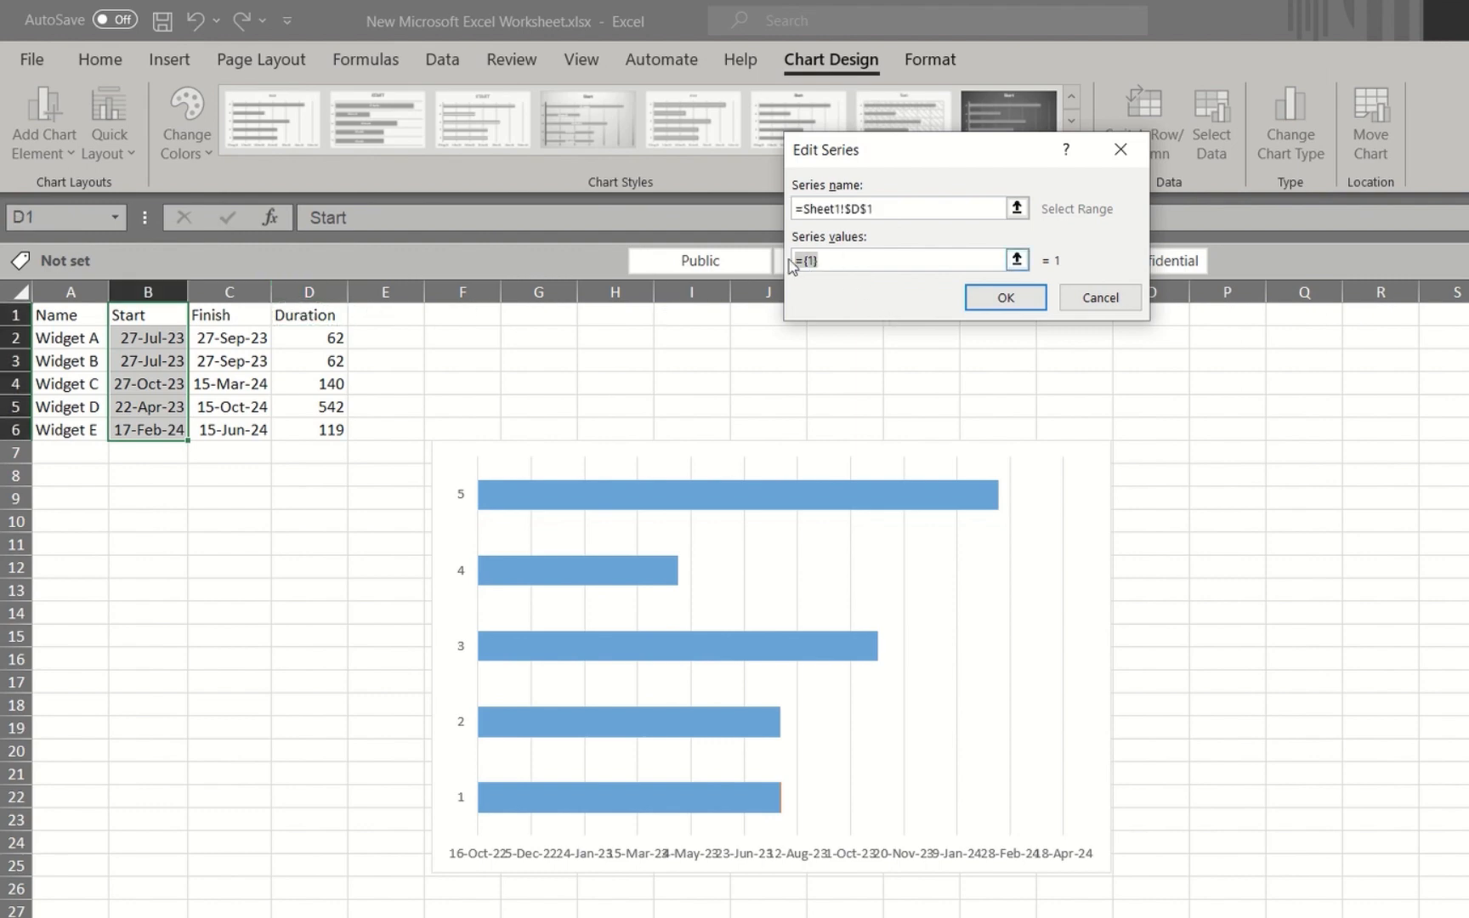
key("BackSpace")
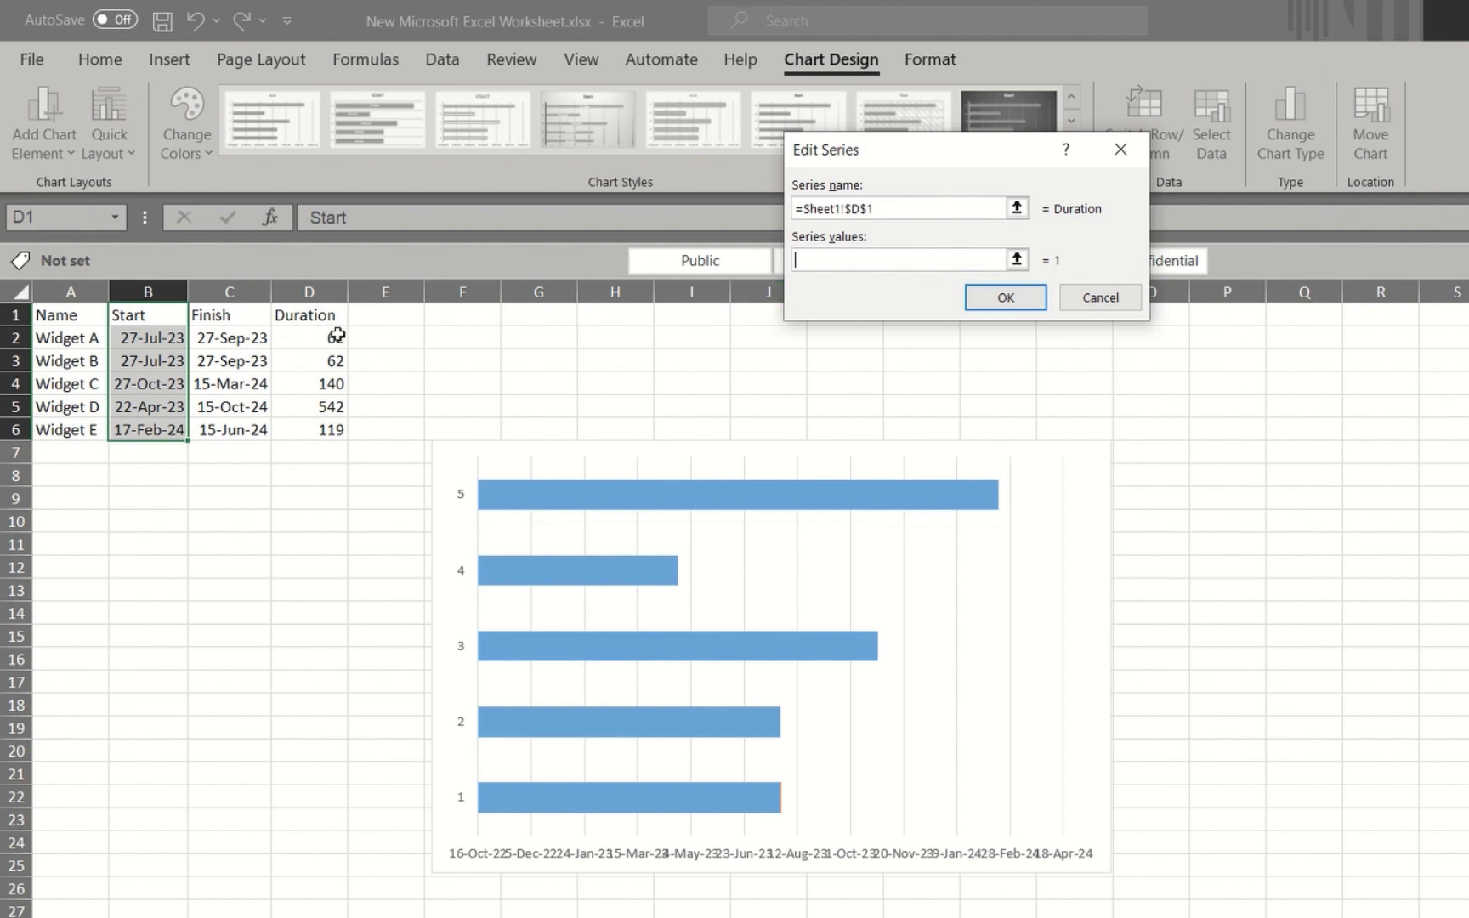
left_click_drag(329, 335, 329, 429)
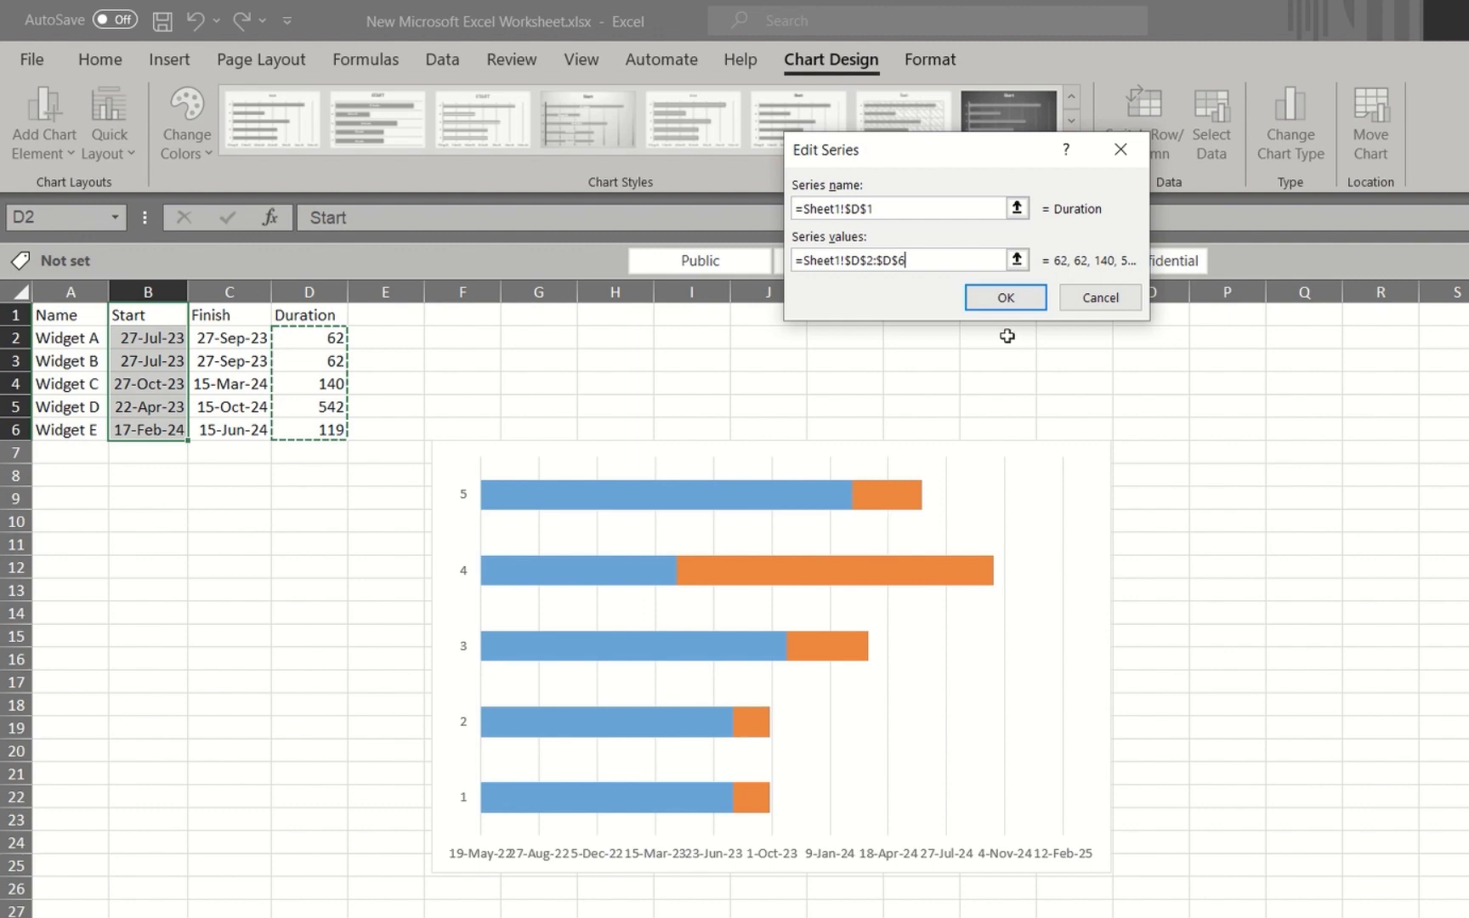
left_click(1005, 298)
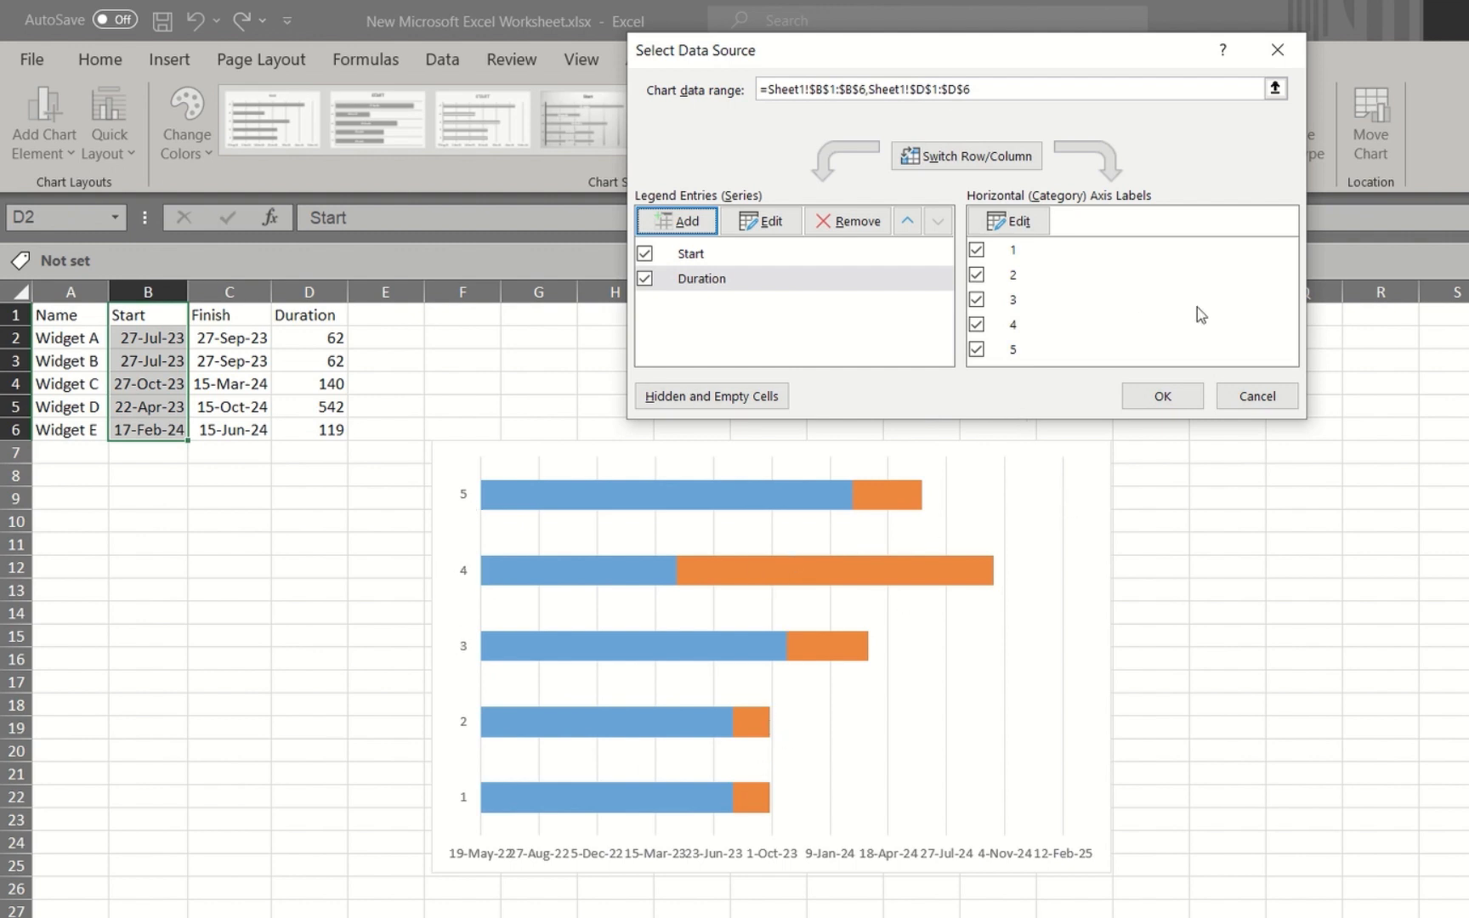
Set the chart's category axis labels to the widget names in A2 to A6 and apply the data source changes
left_click(1011, 221)
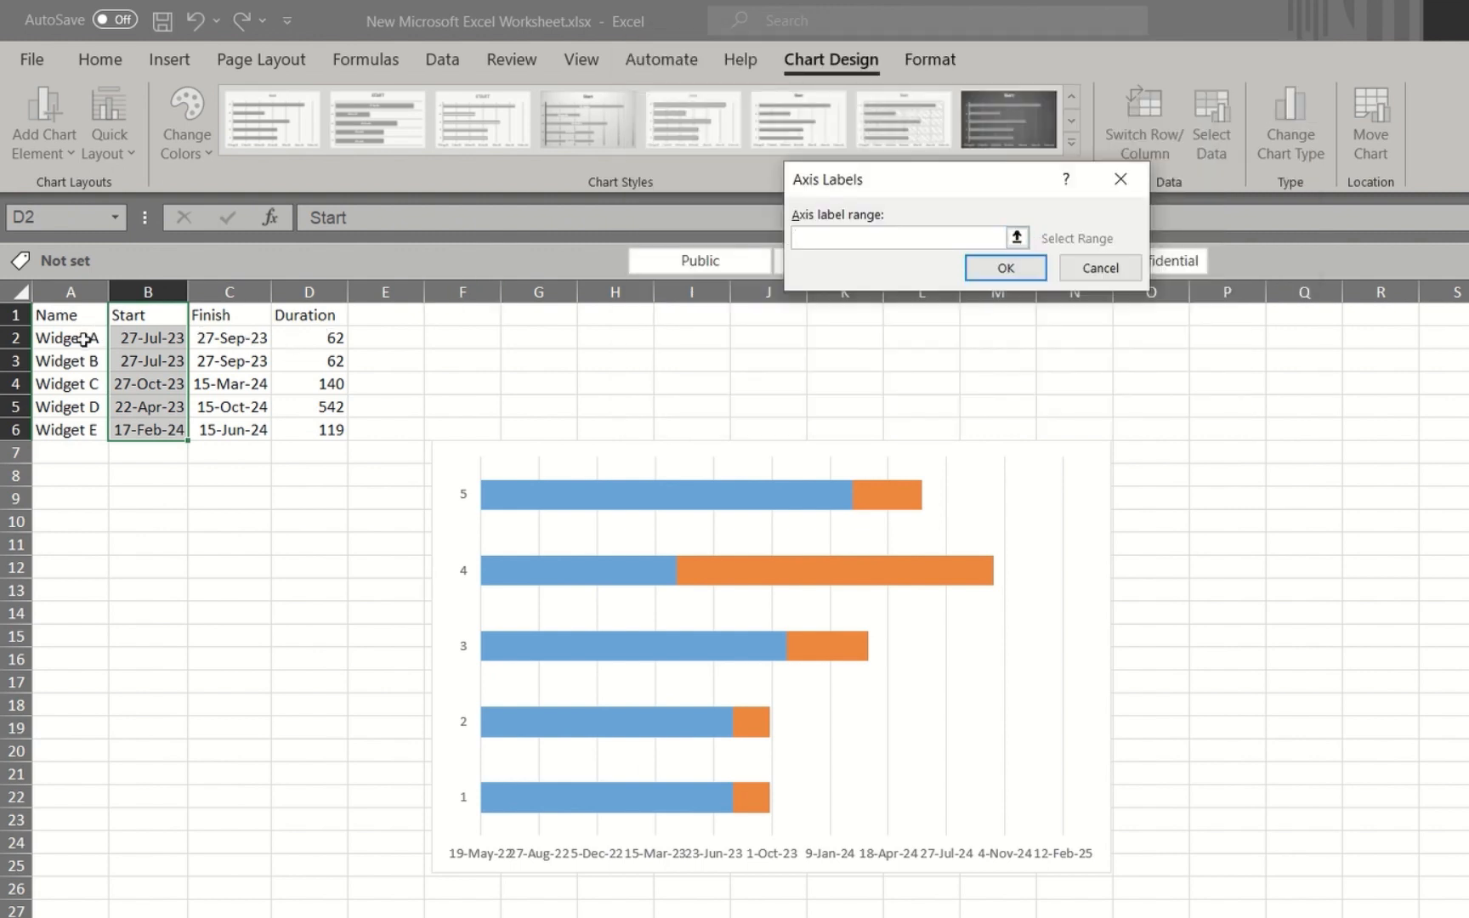
left_click_drag(78, 337, 78, 430)
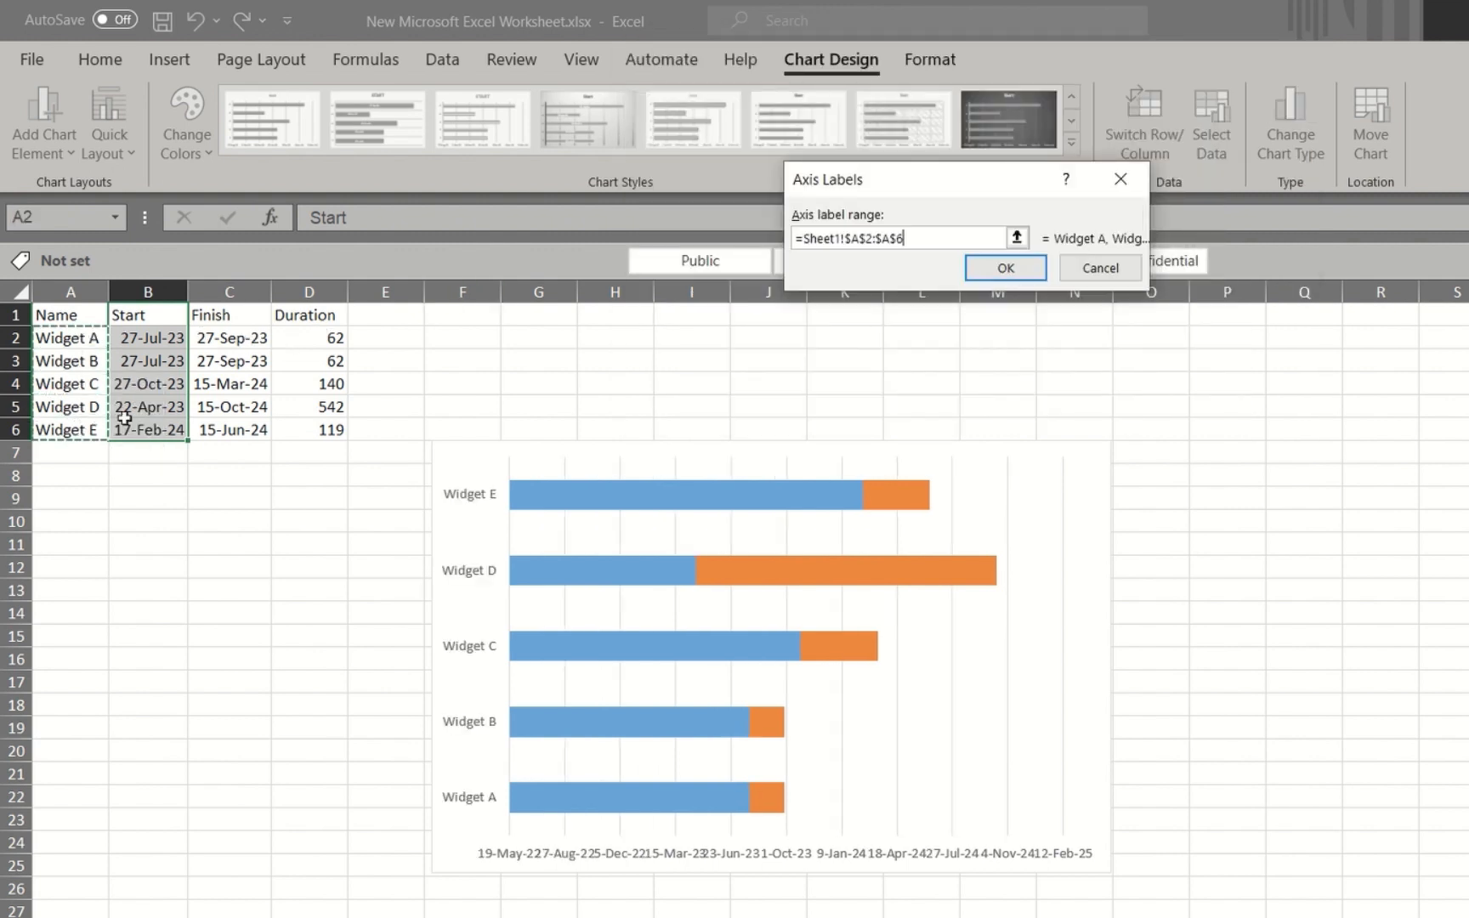
left_click(1006, 267)
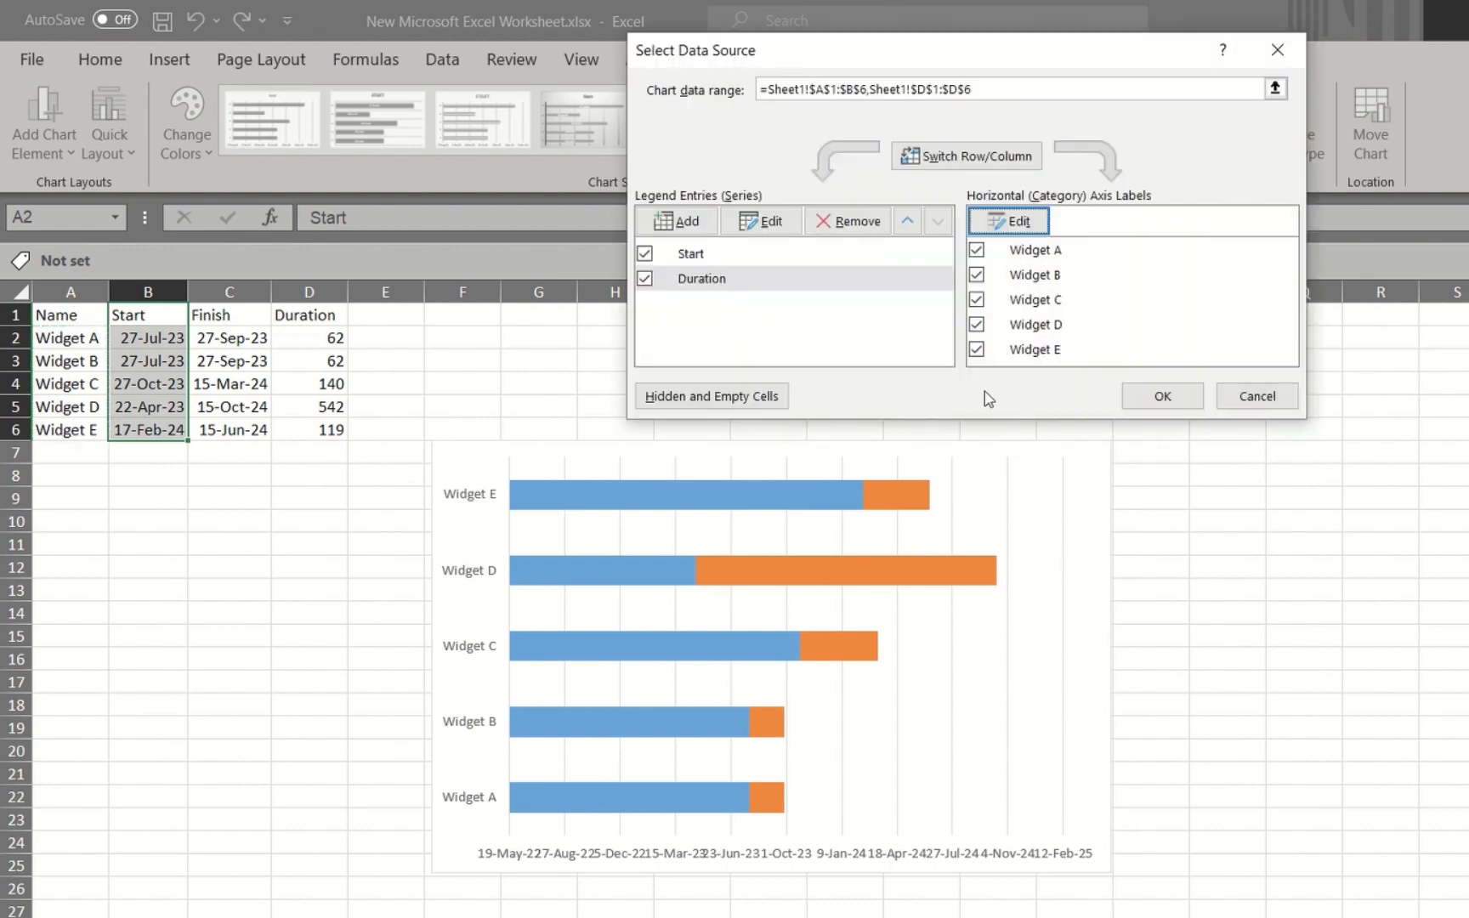
left_click(1157, 392)
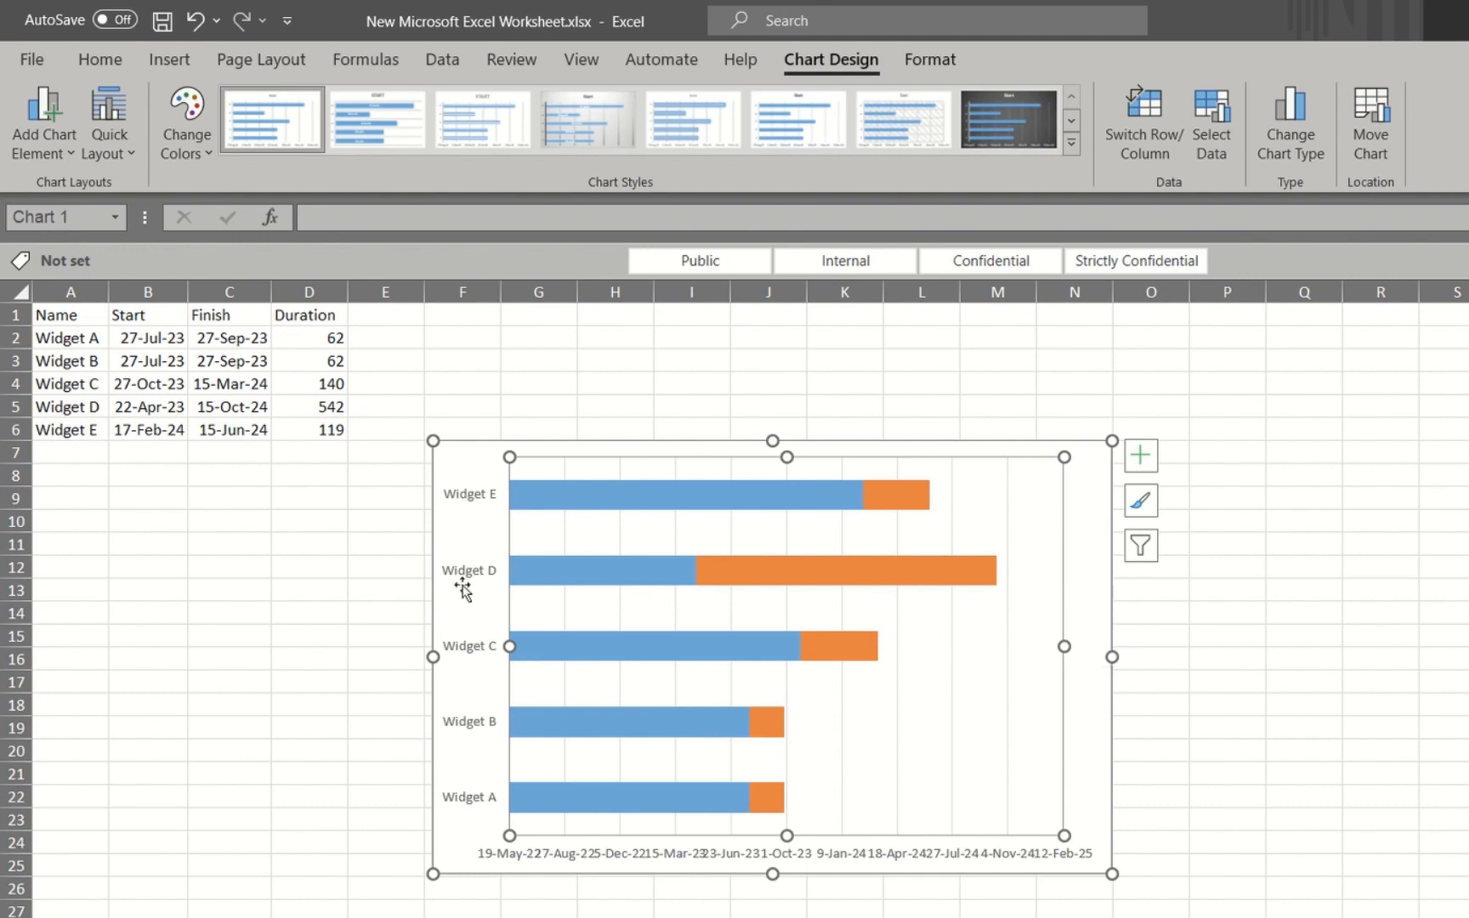
Format the chart's vertical category axis to show the categories in reverse order
left_click(467, 527)
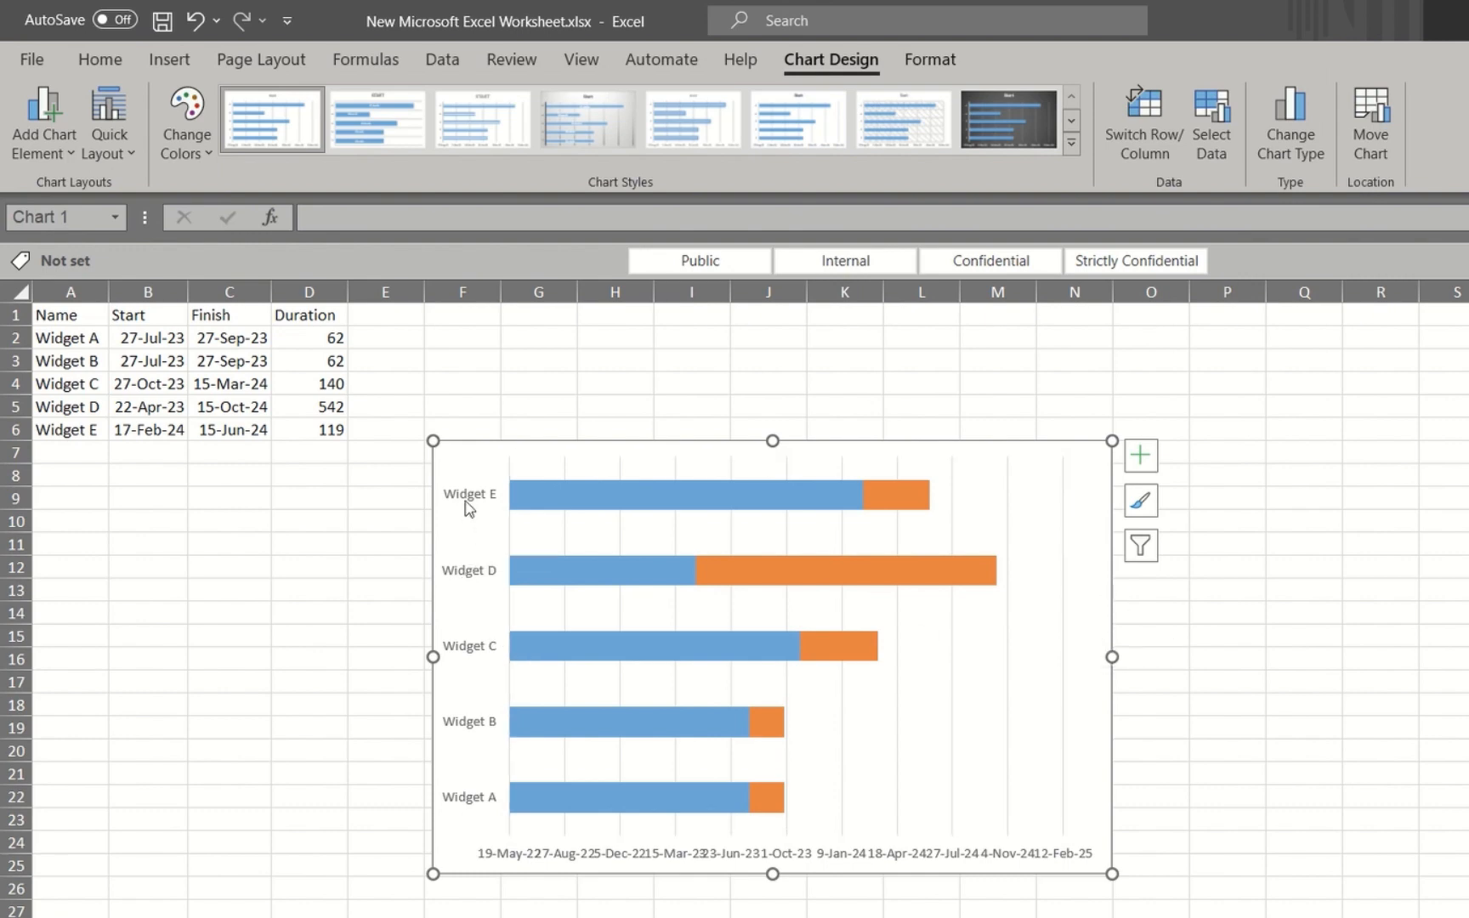
left_click(466, 504)
right_click(475, 505)
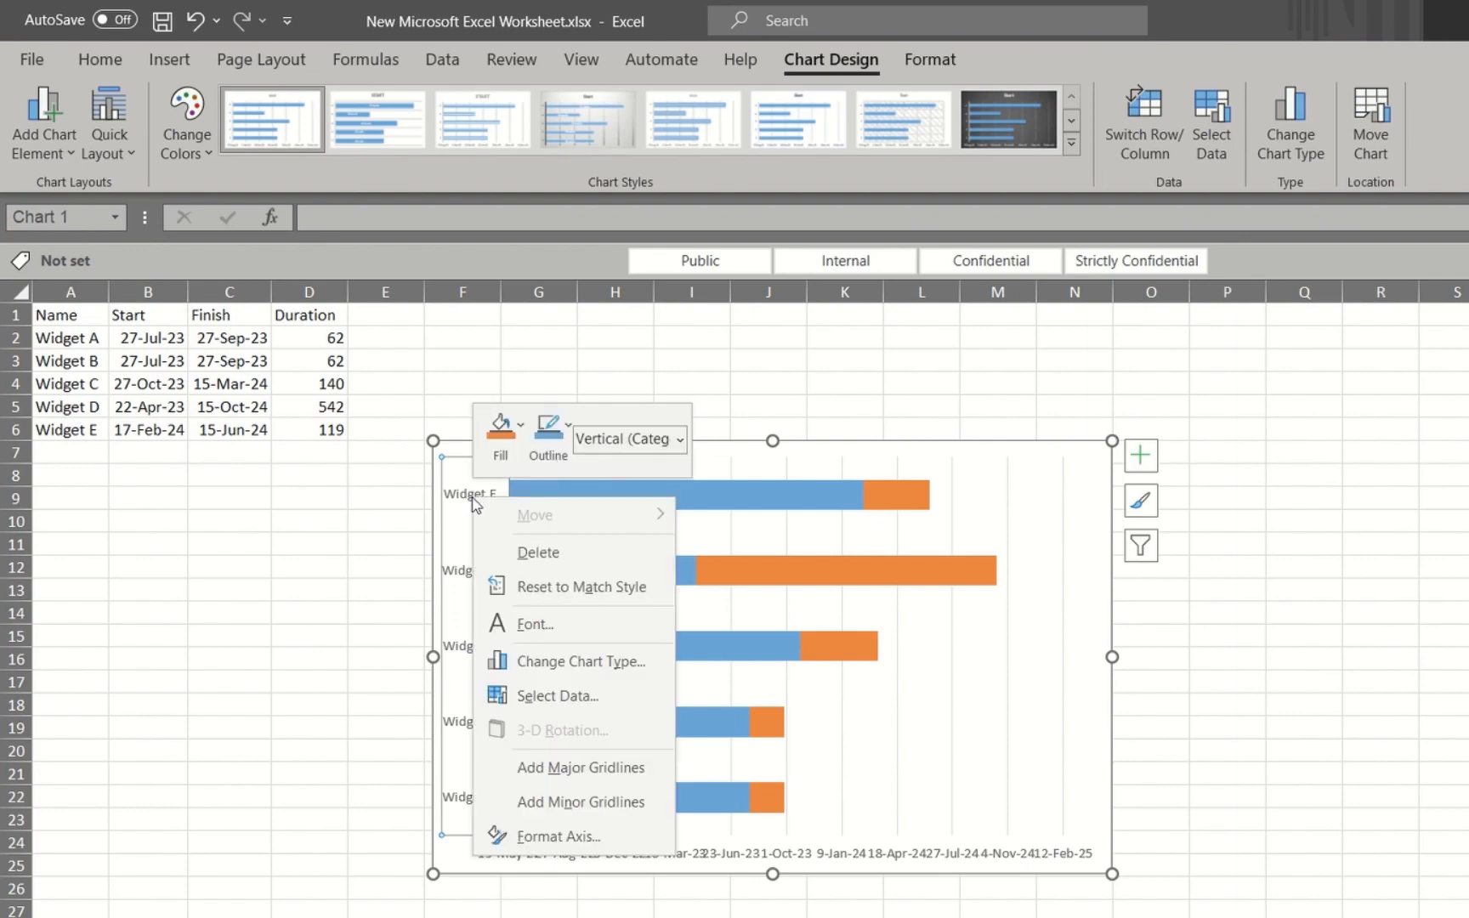
left_click(559, 835)
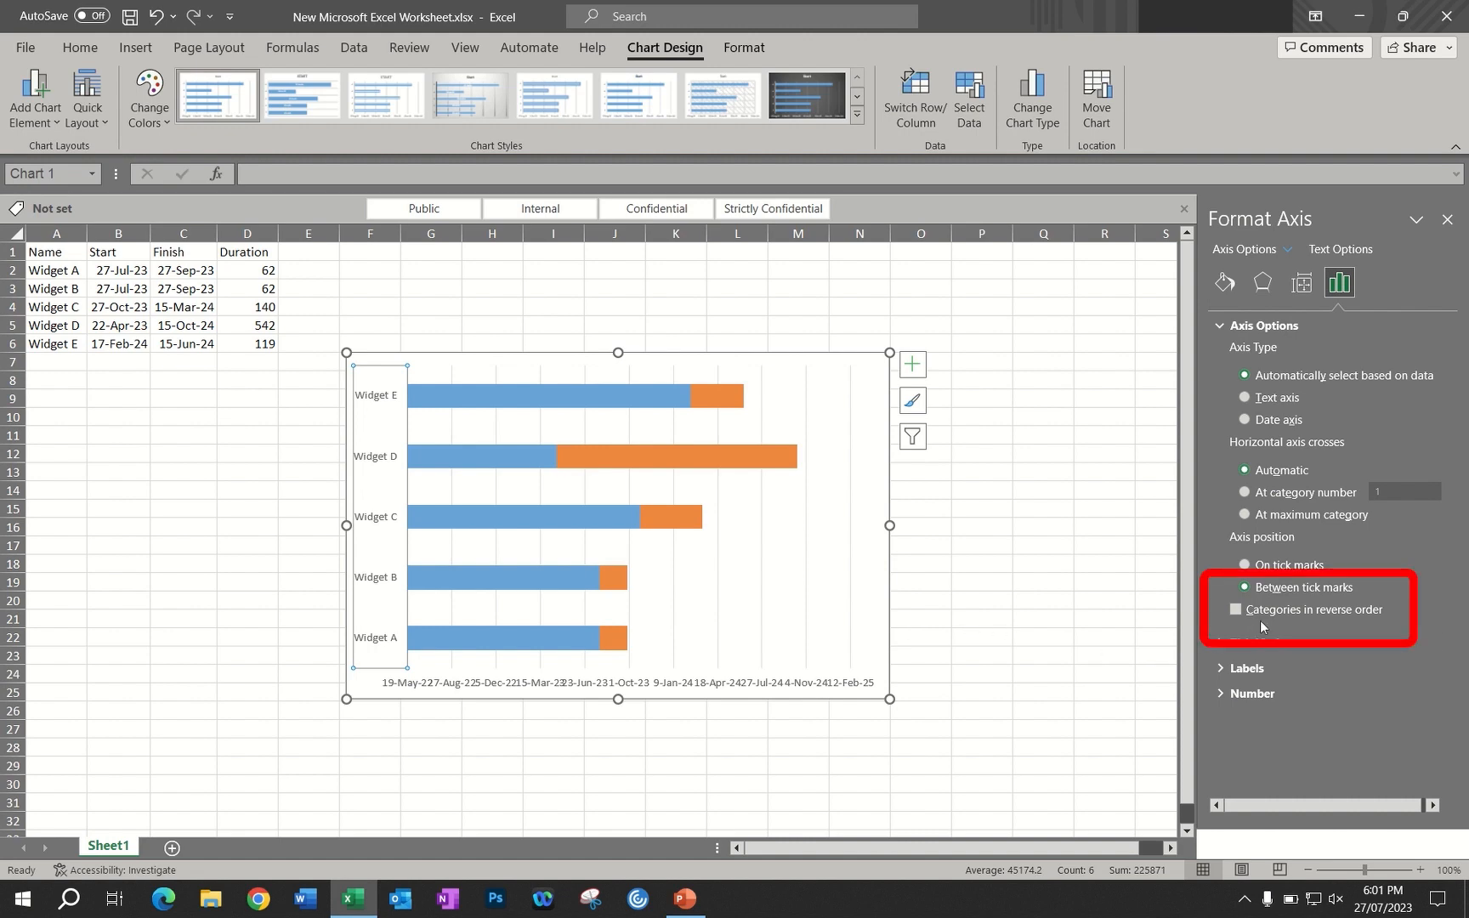
left_click(1234, 610)
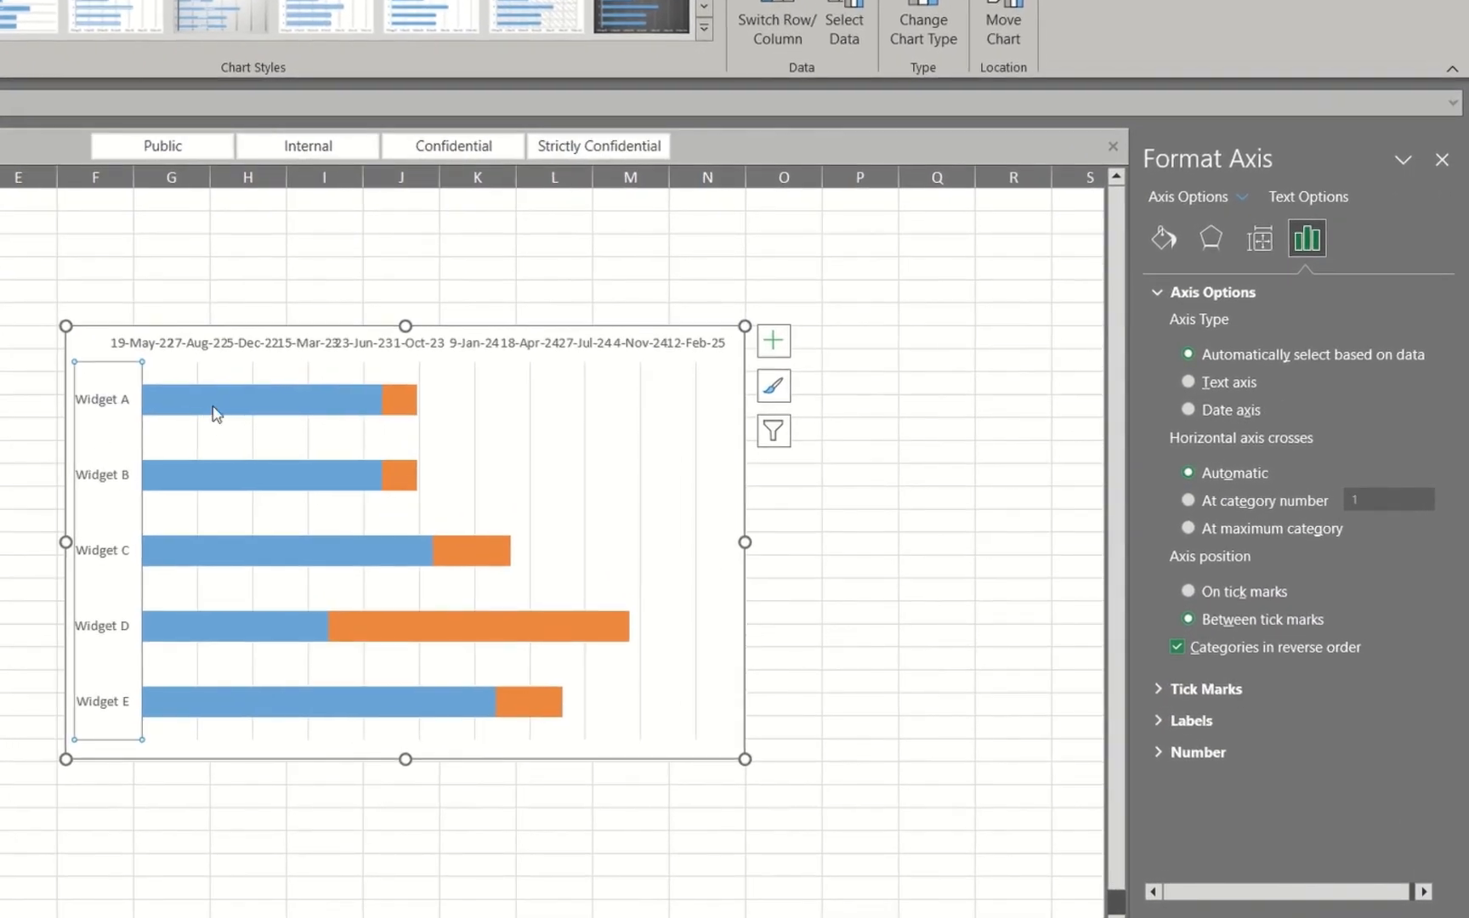
Hide the blue Start bars in the chart by setting the series to No fill
left_click(216, 413)
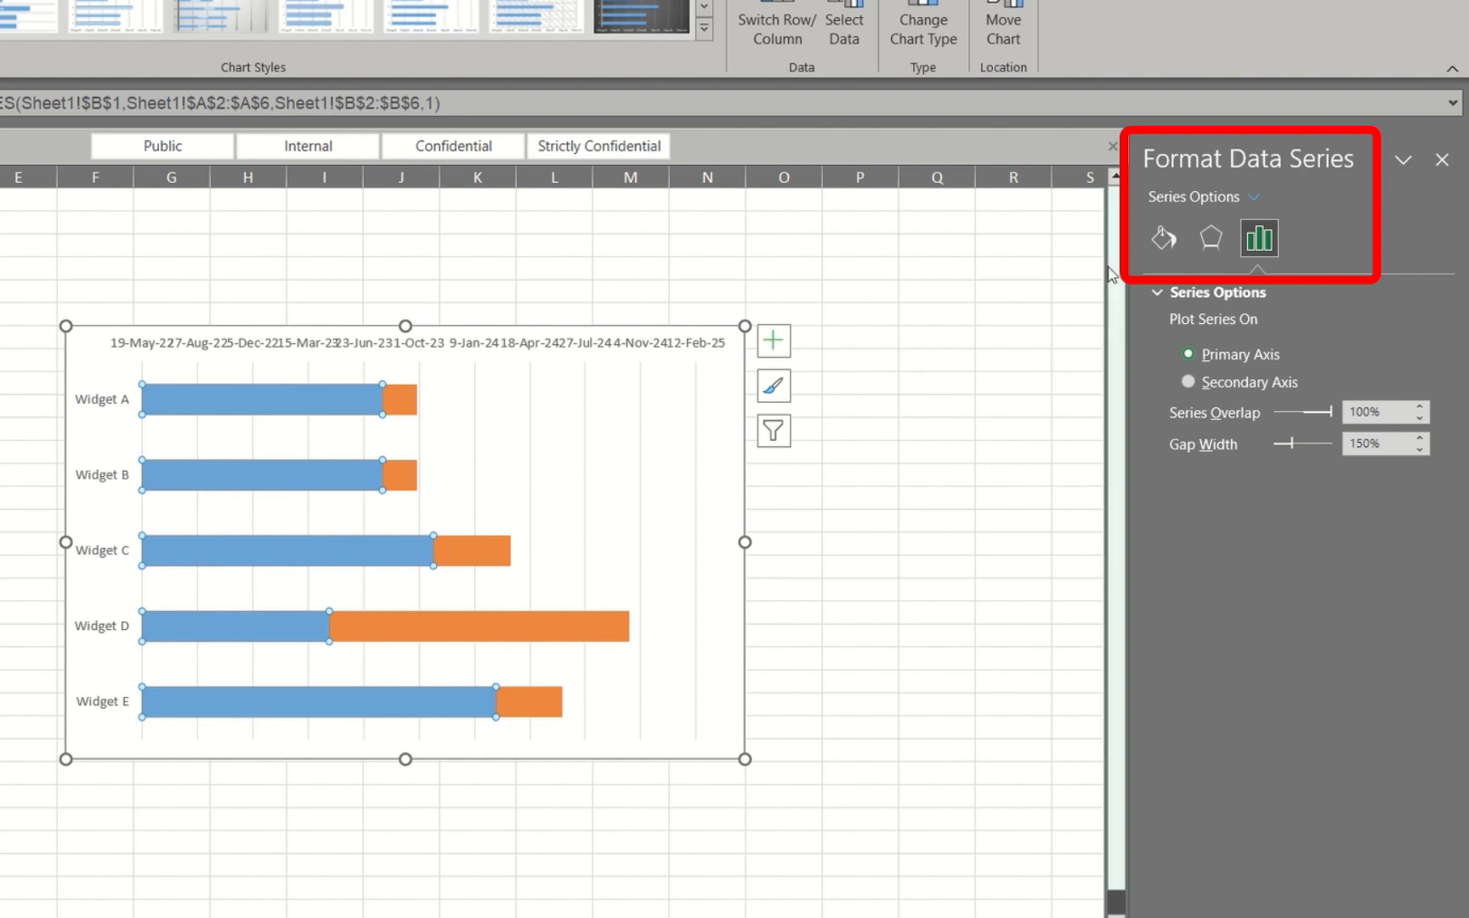
left_click(1166, 243)
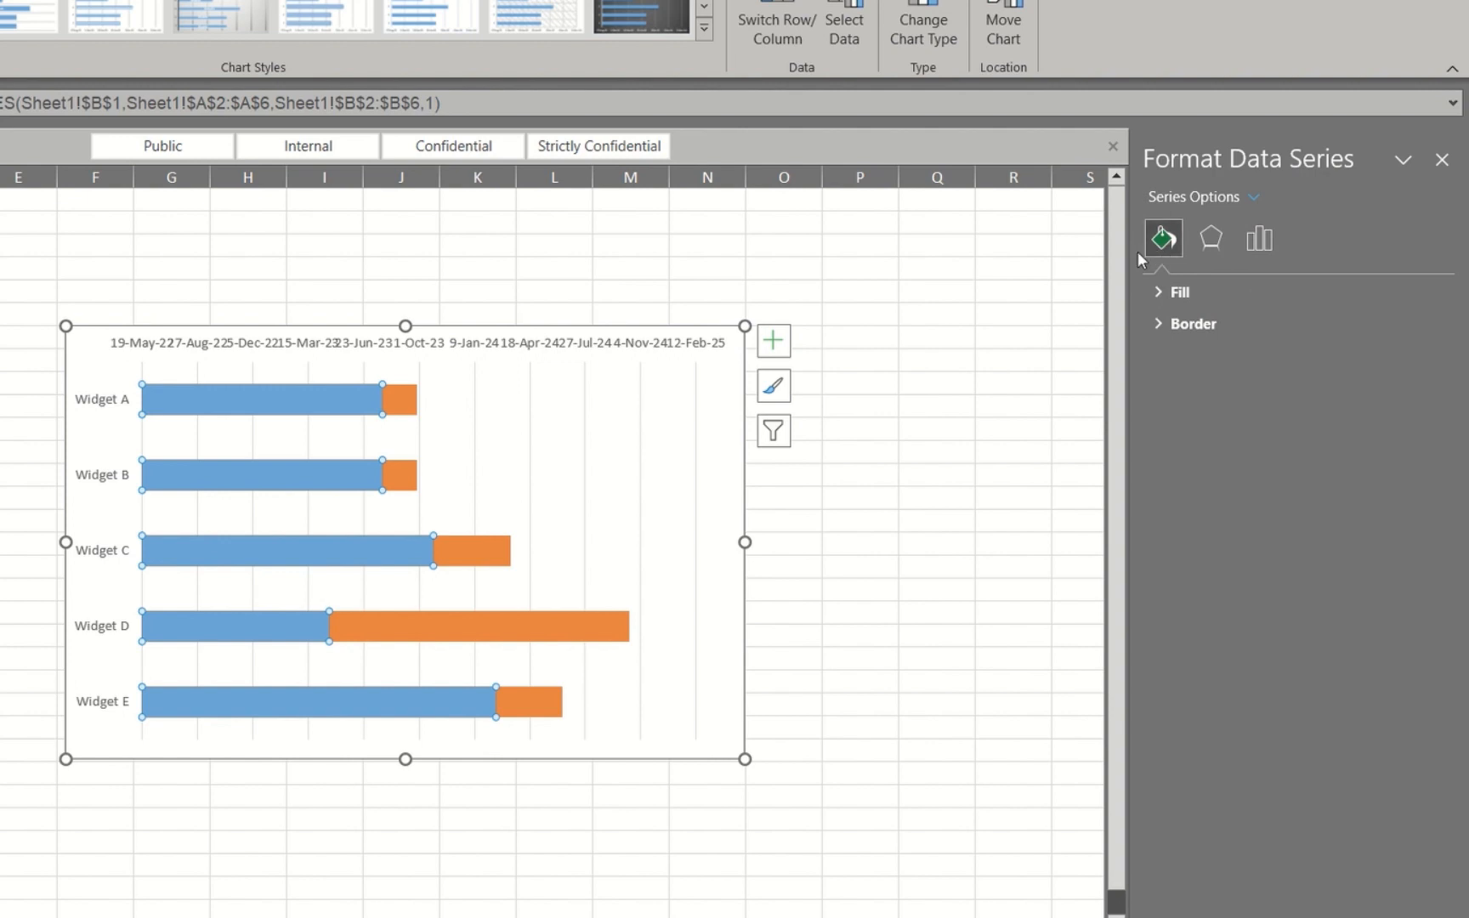
left_click(1156, 291)
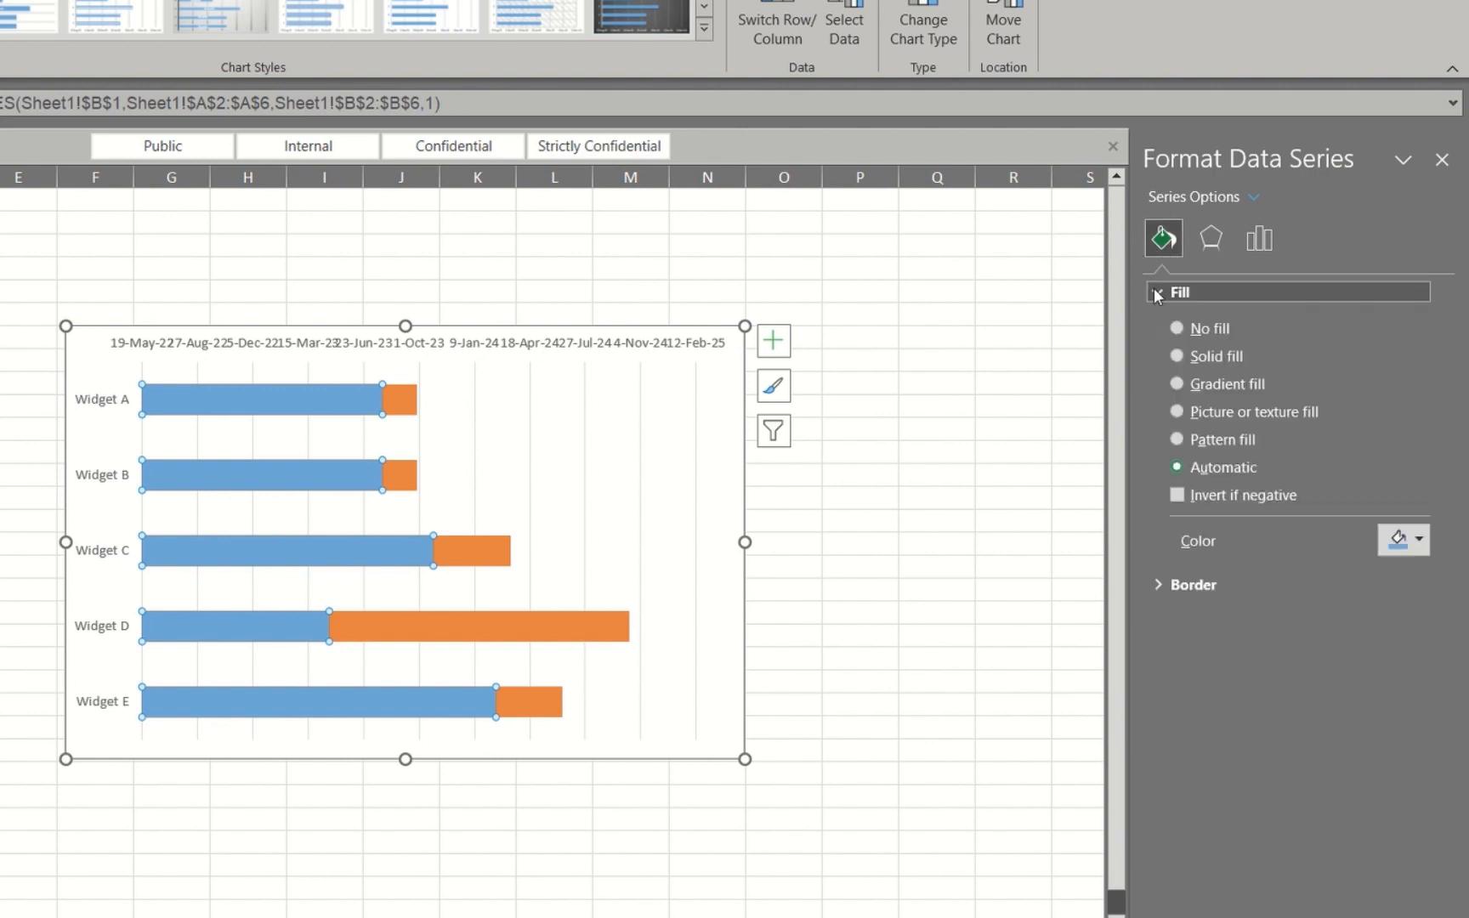
left_click(1177, 328)
left_click(875, 385)
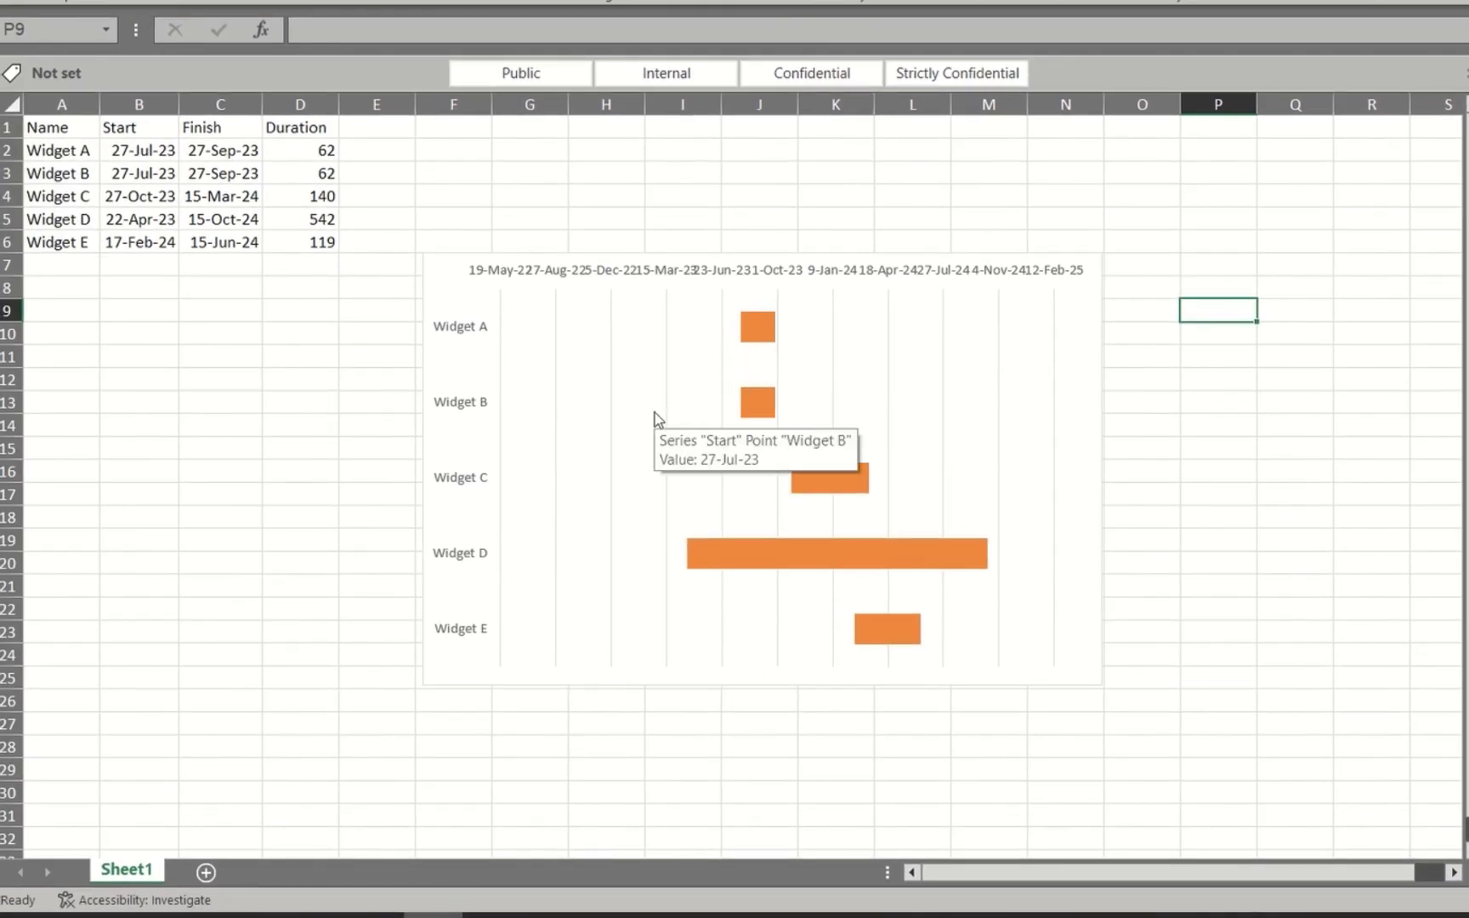
Add major gridlines for the chart's vertical category axis to separate the widget rows
left_click(465, 327)
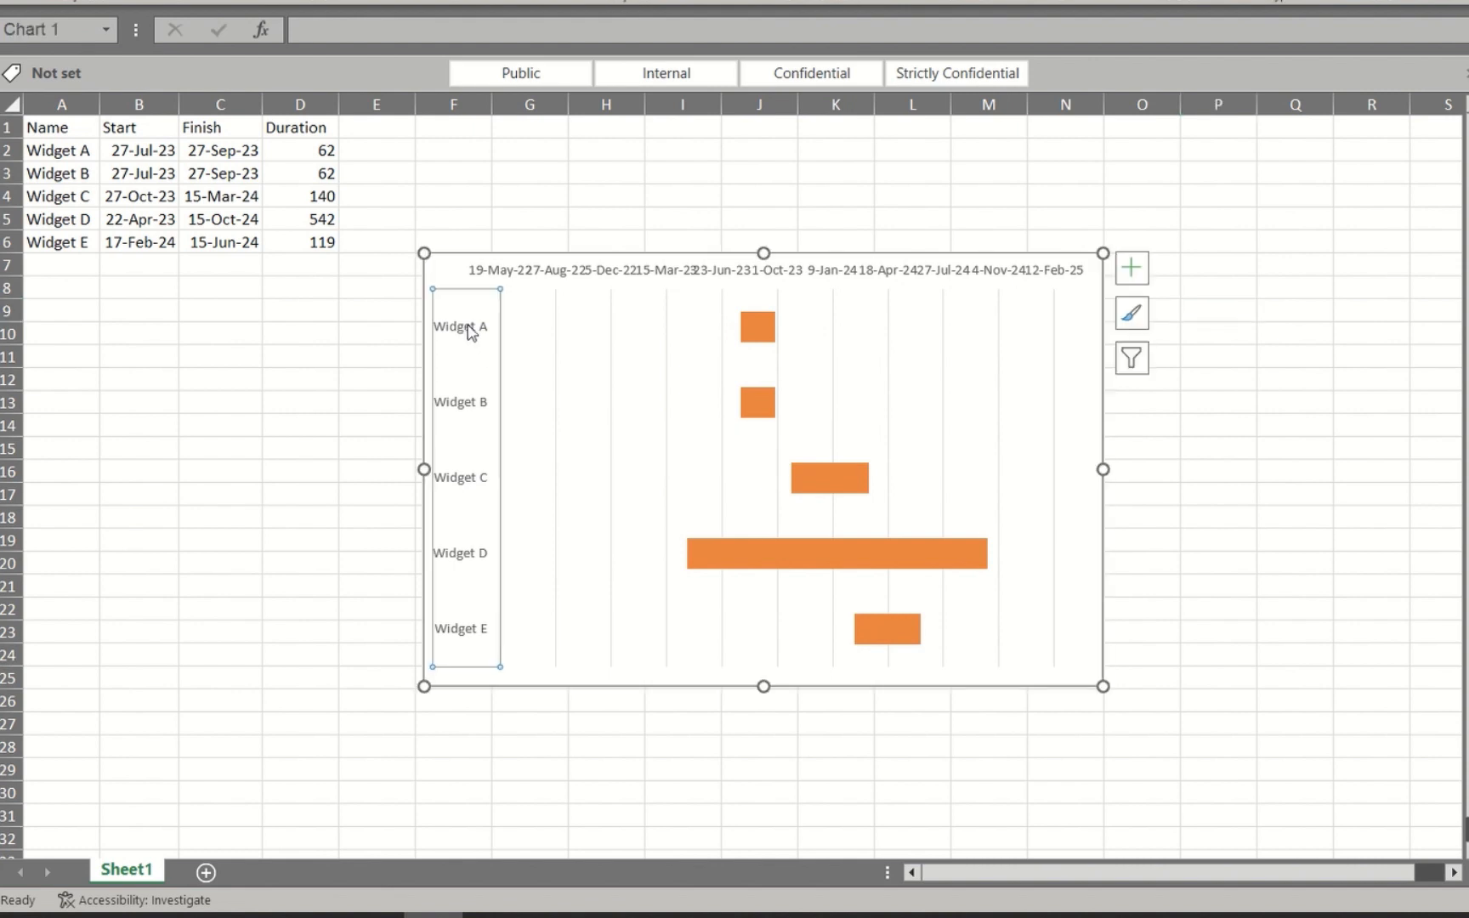
right_click(469, 325)
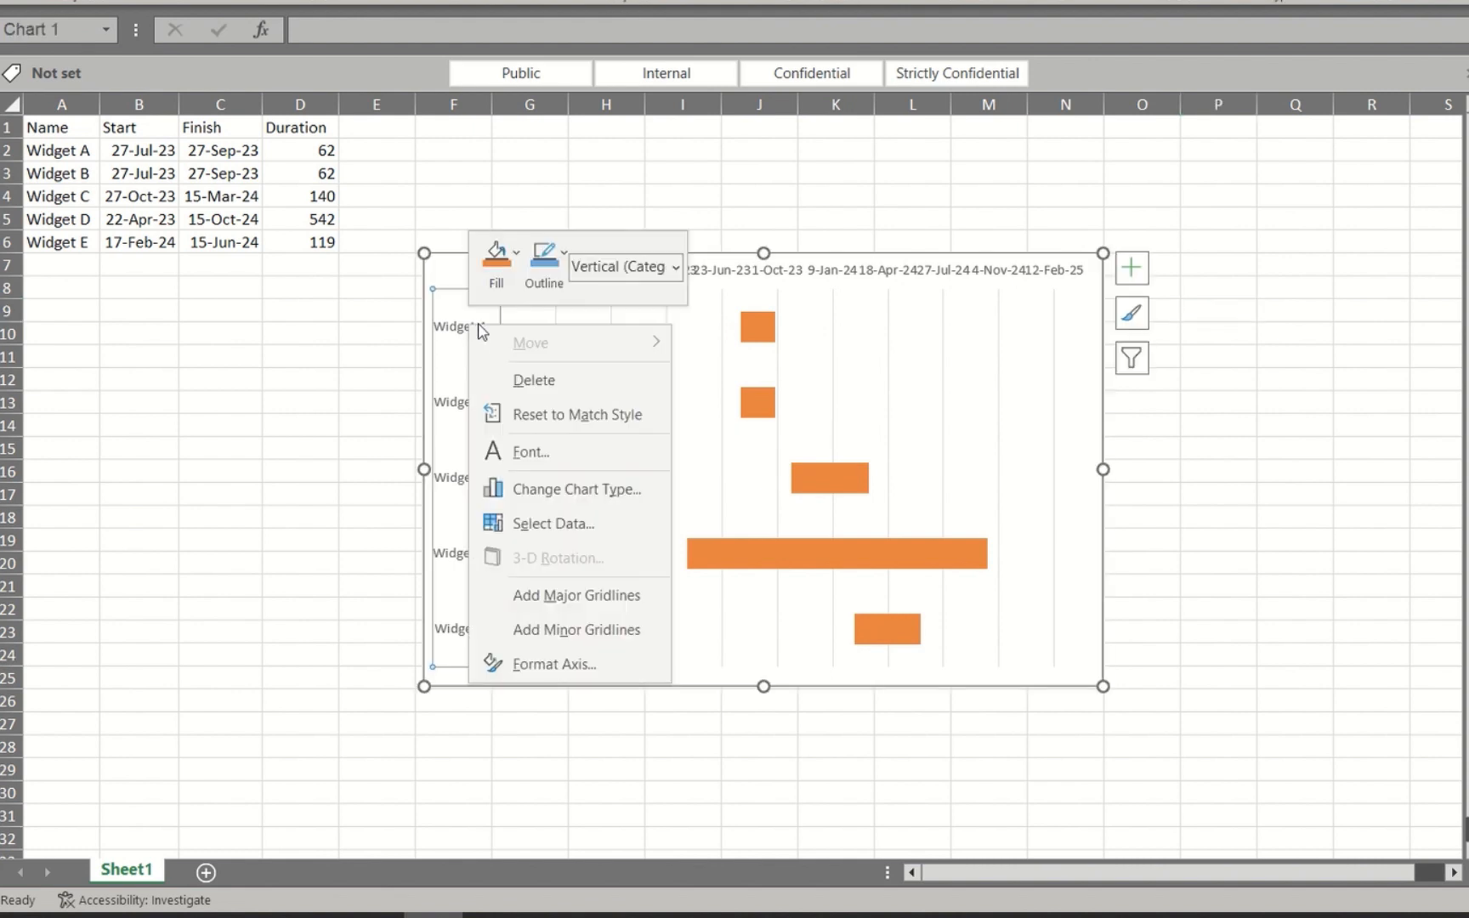
left_click(602, 596)
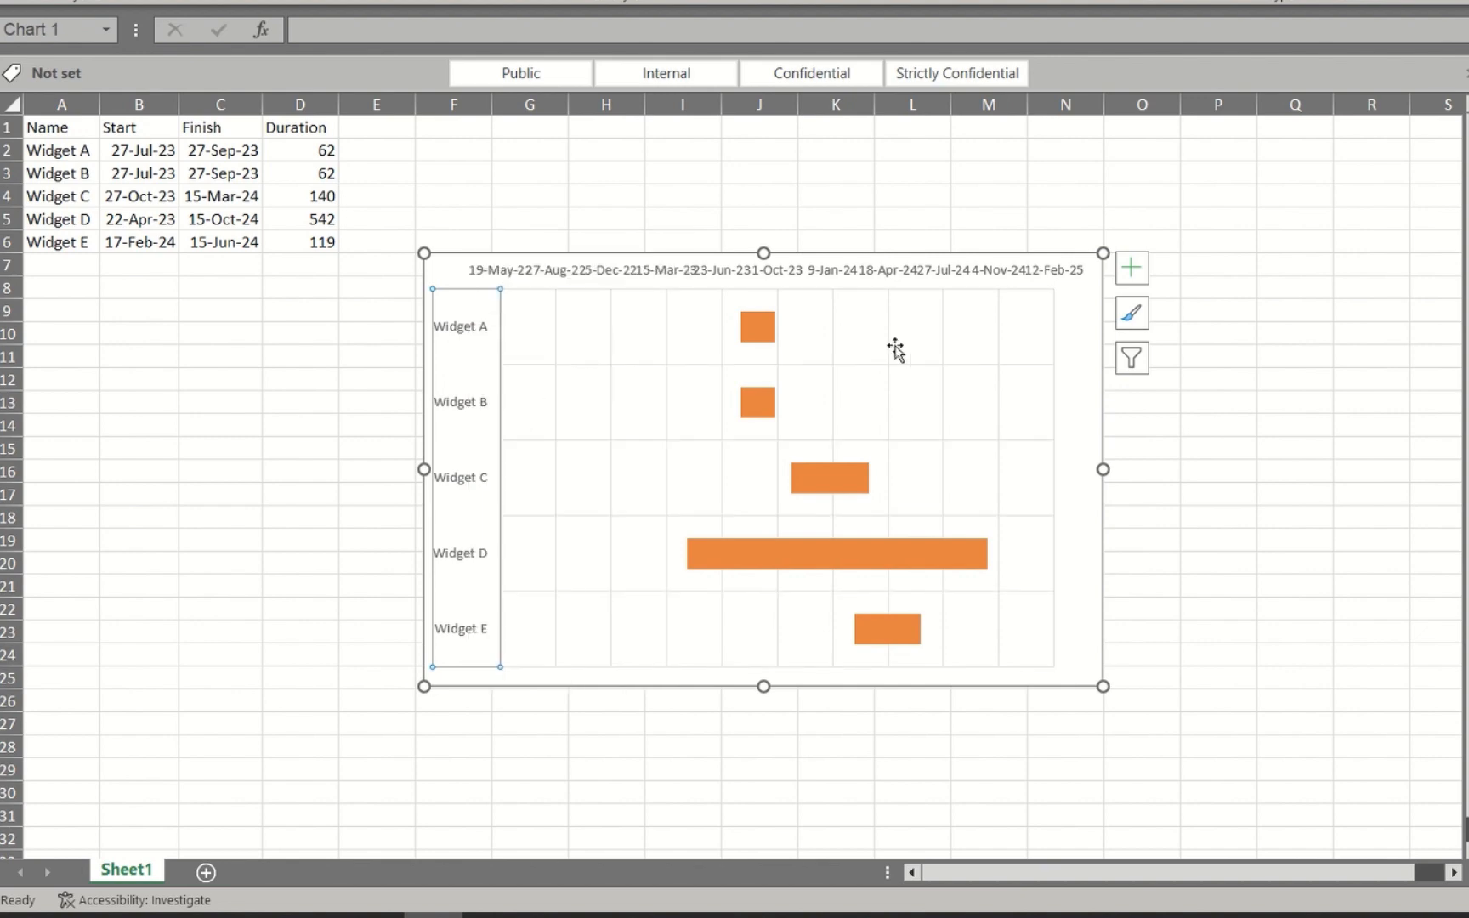
left_click(983, 400)
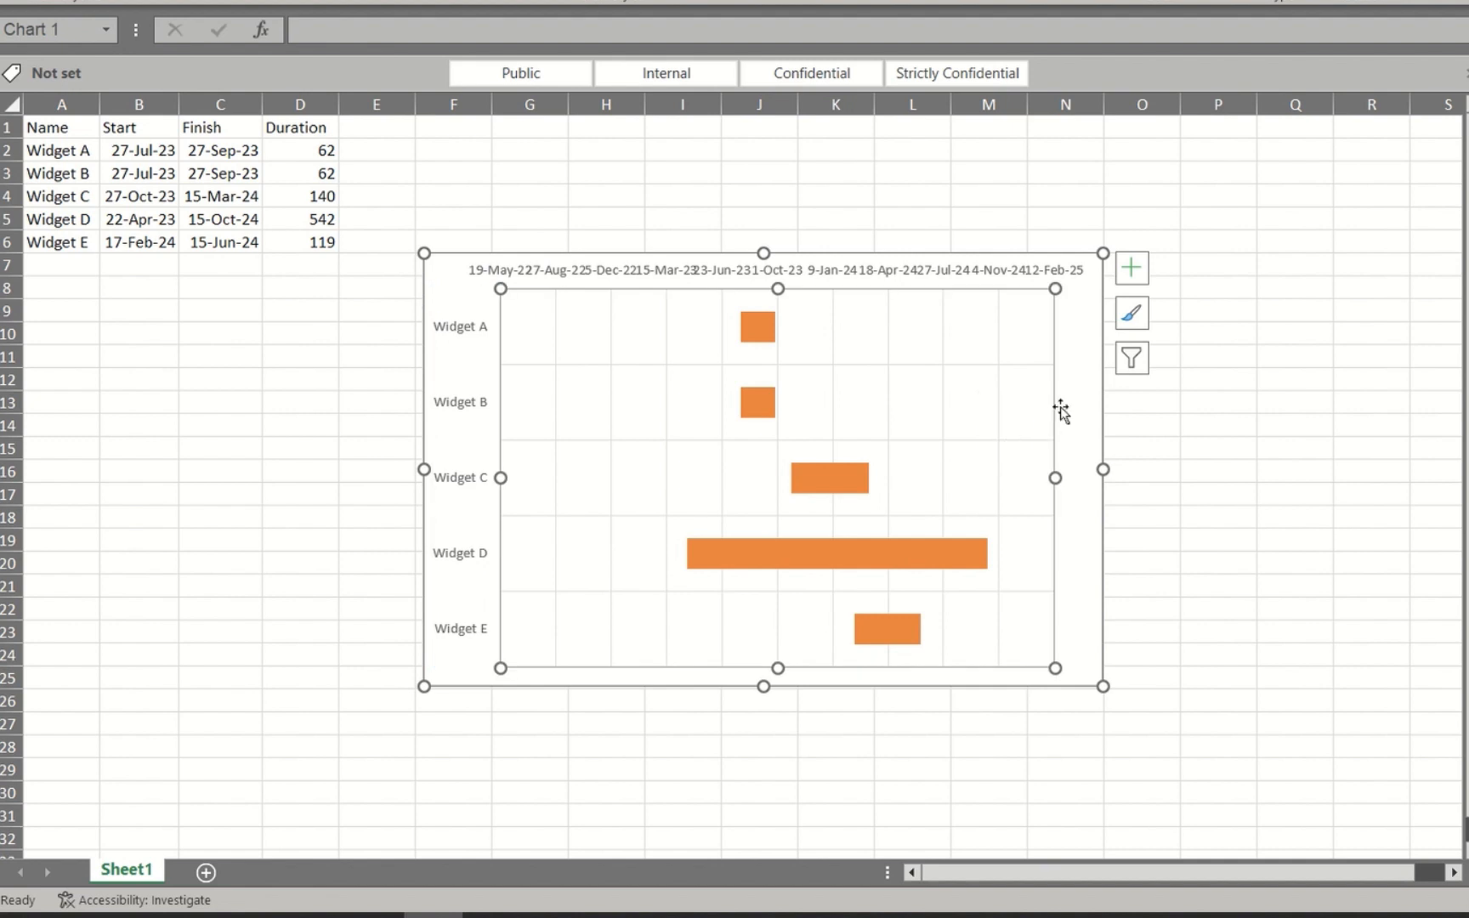
left_click(1197, 400)
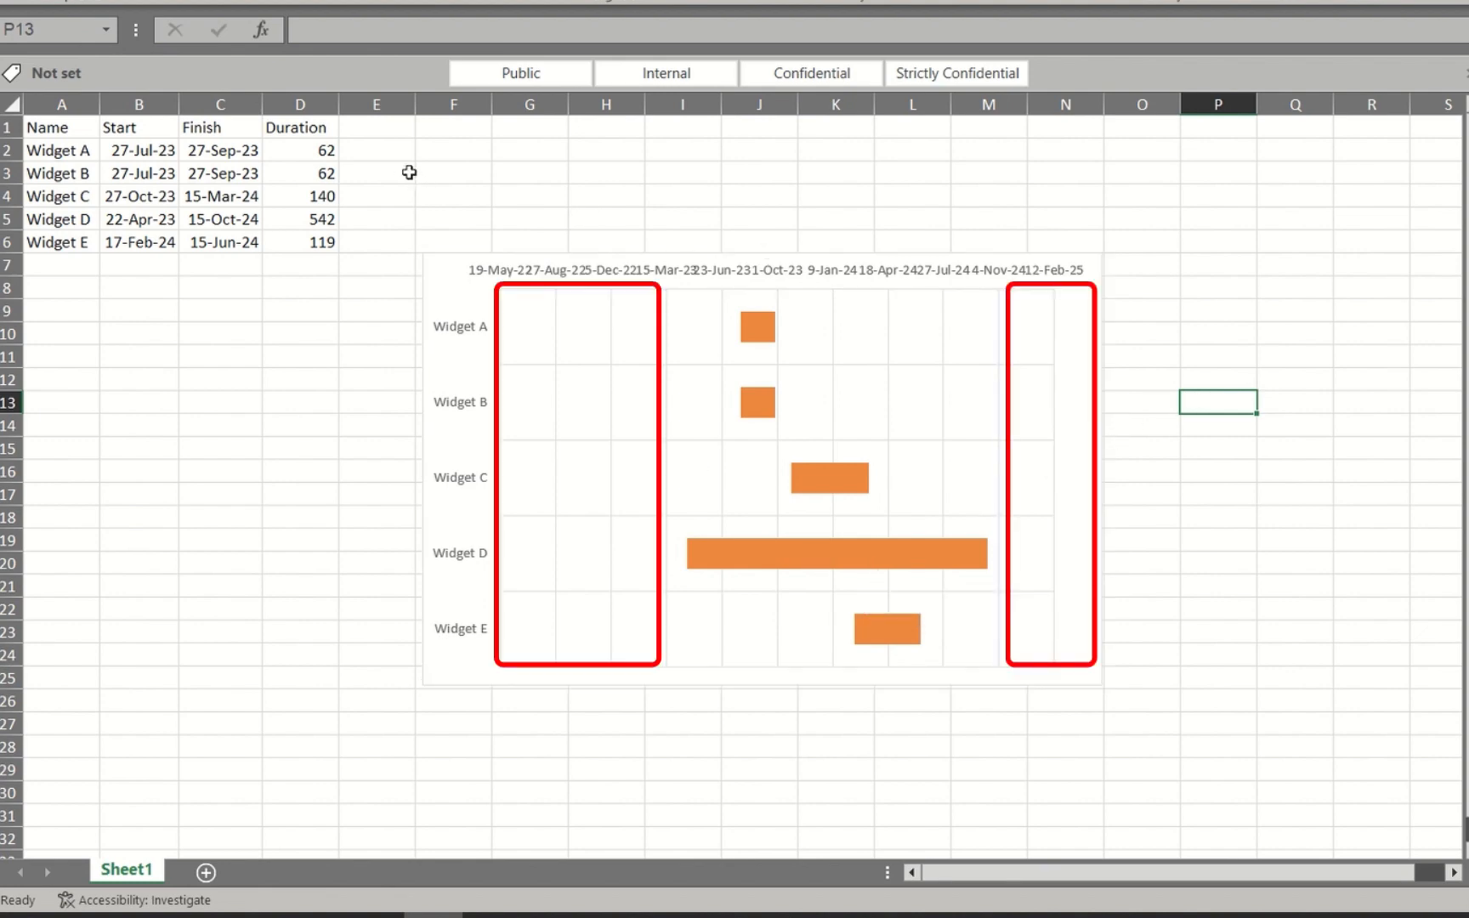
Turn on filters for the table headers and sort the rows by the Start column from oldest to newest
left_click(379, 134)
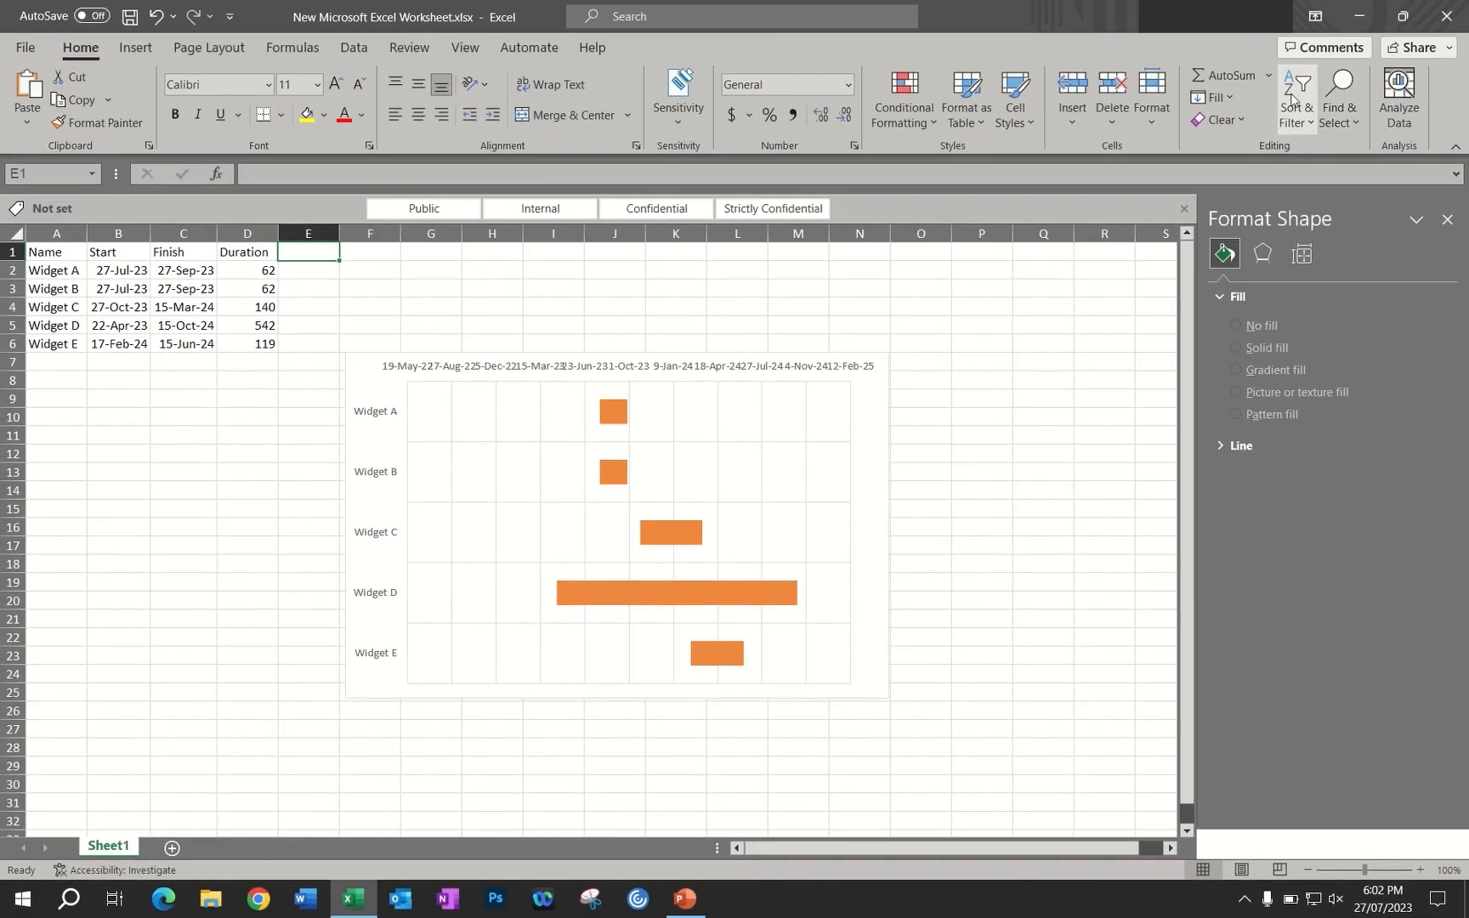
left_click(1293, 100)
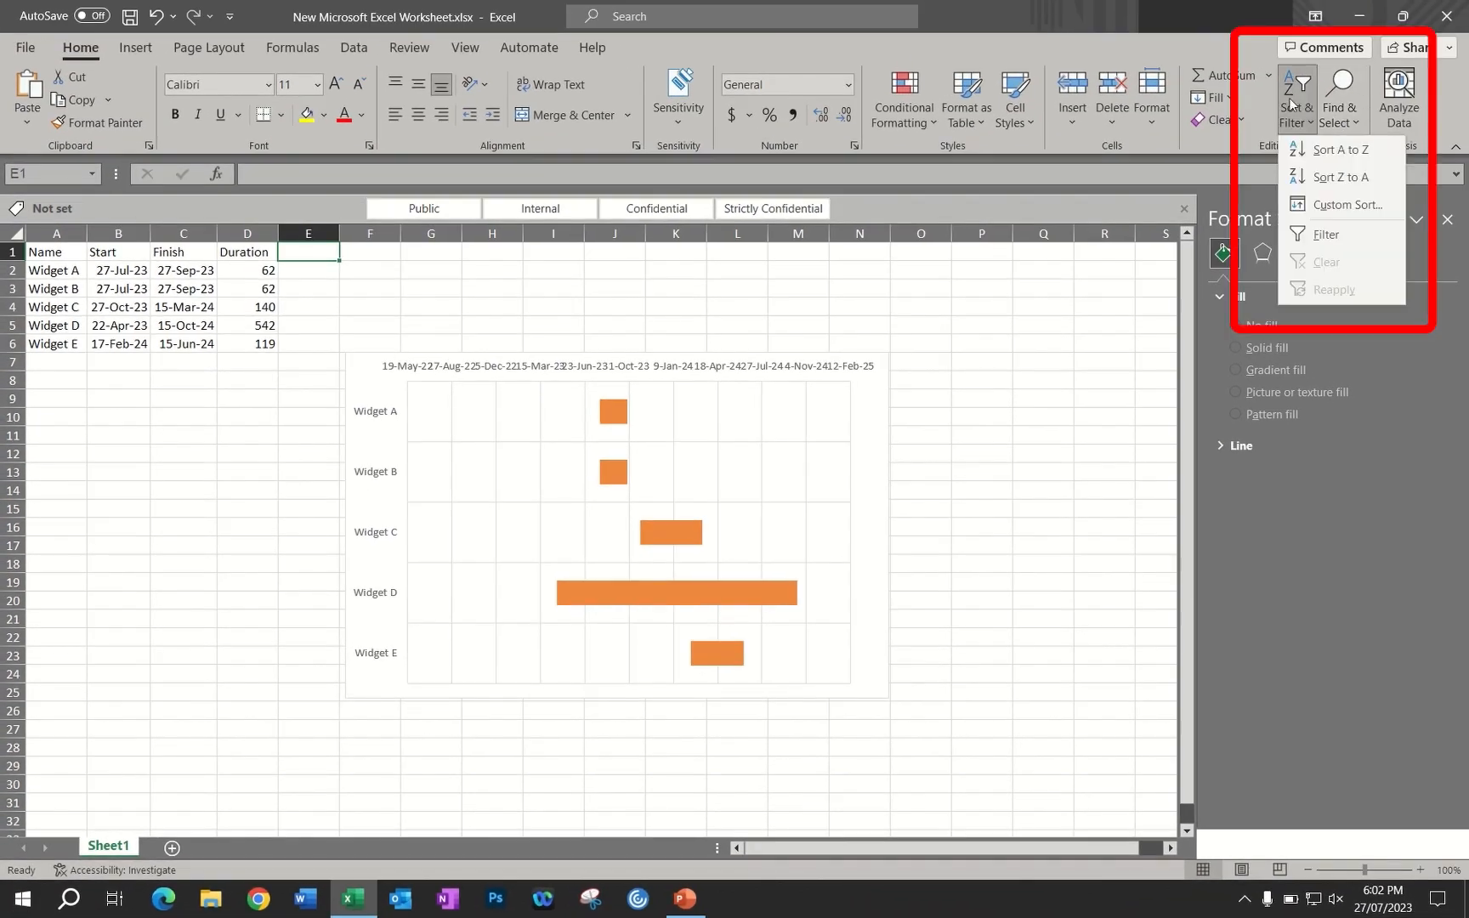
left_click(1315, 236)
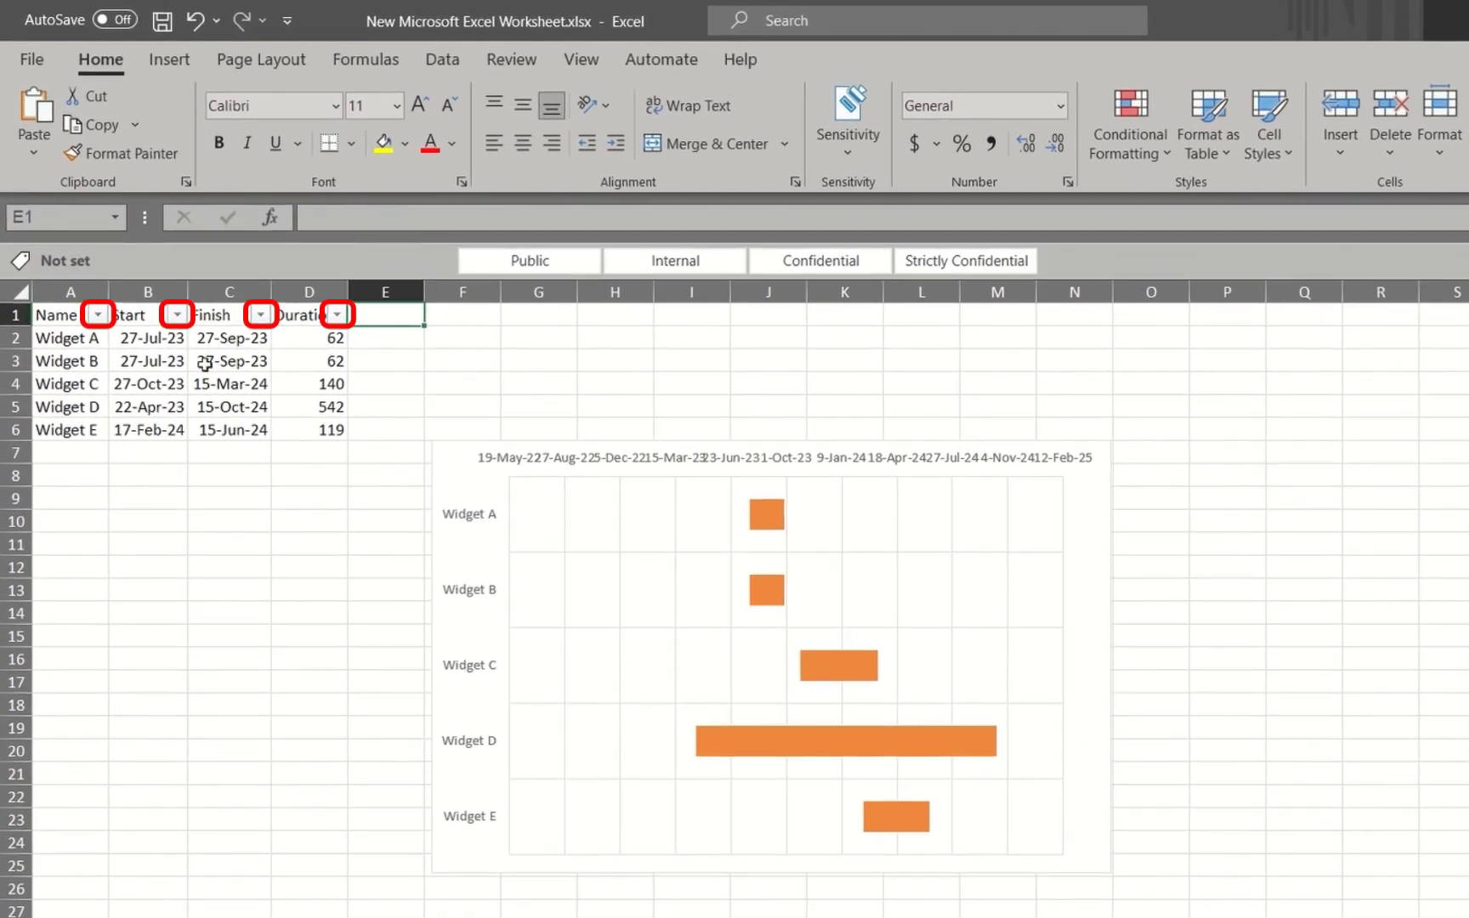
left_click(177, 315)
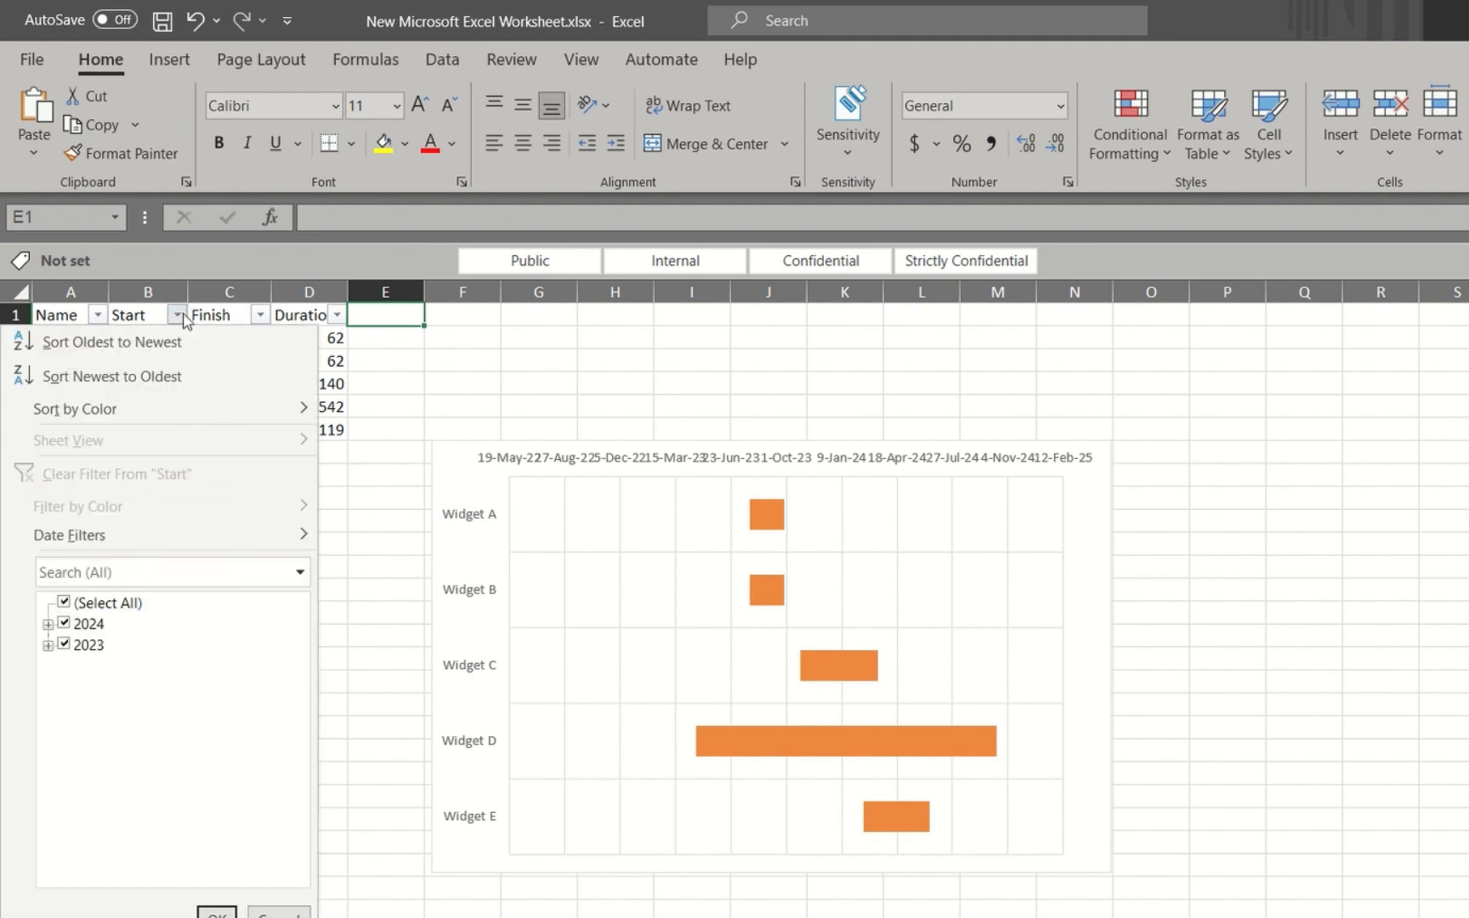
left_click(157, 340)
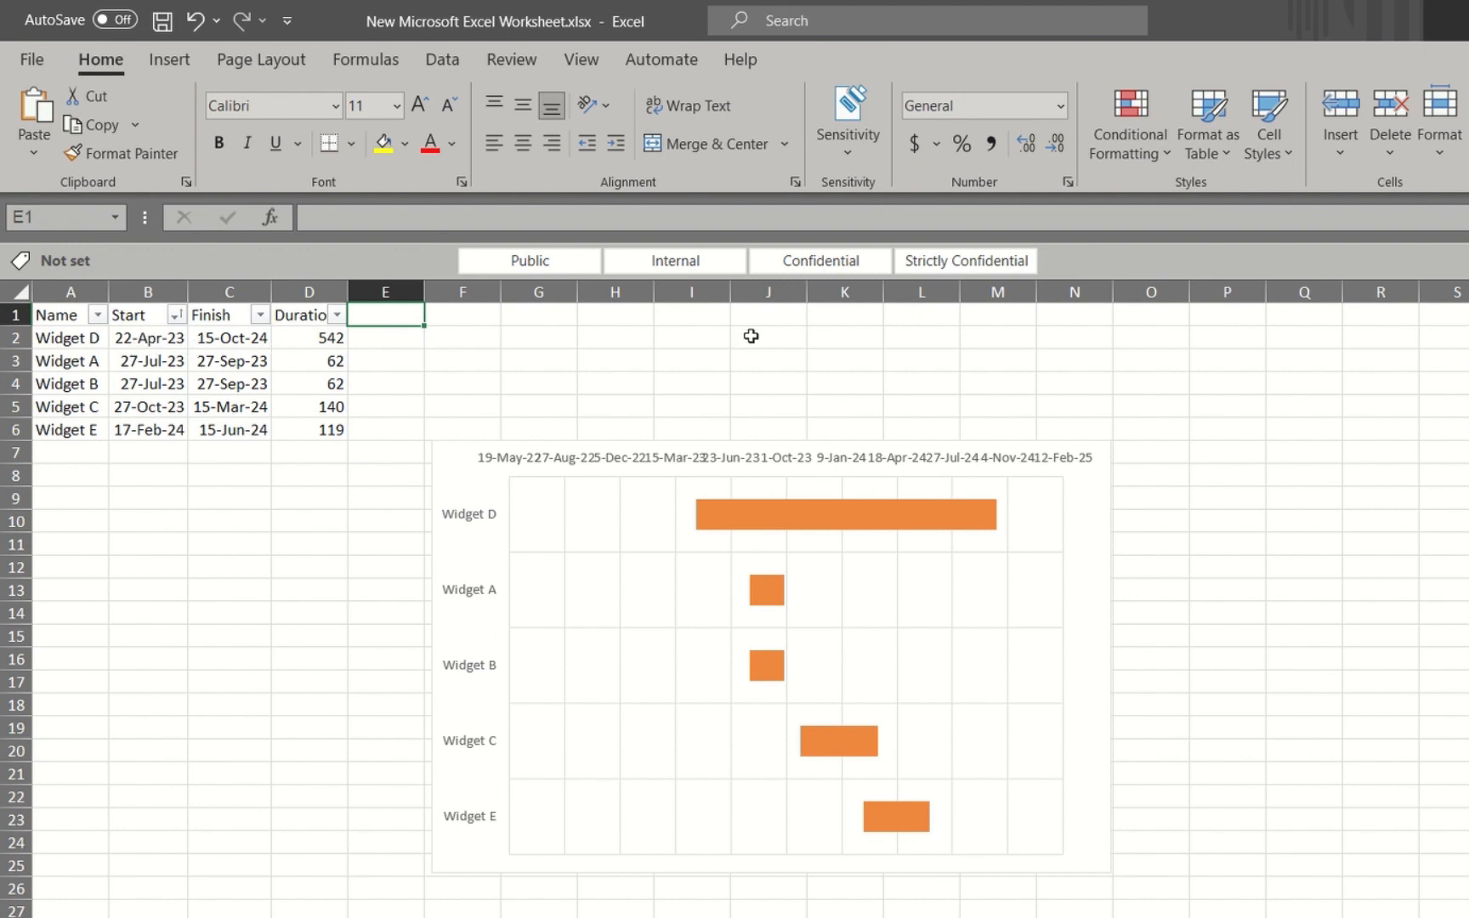
Enter the earliest start date, 22apr23, in cell J2 above the chart
left_click(746, 336)
type("22")
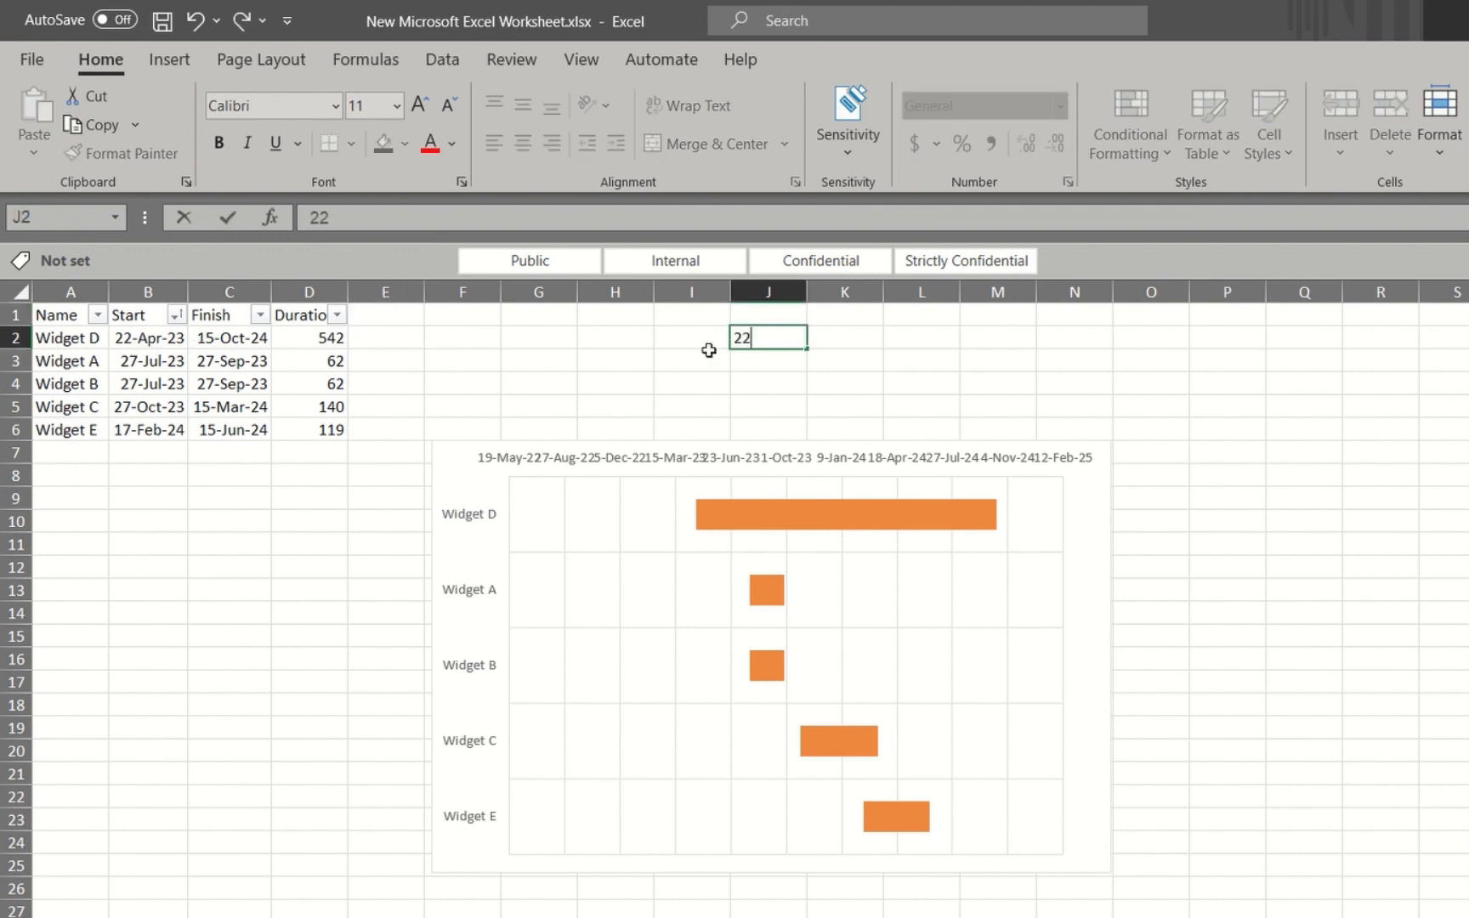
type("apr23")
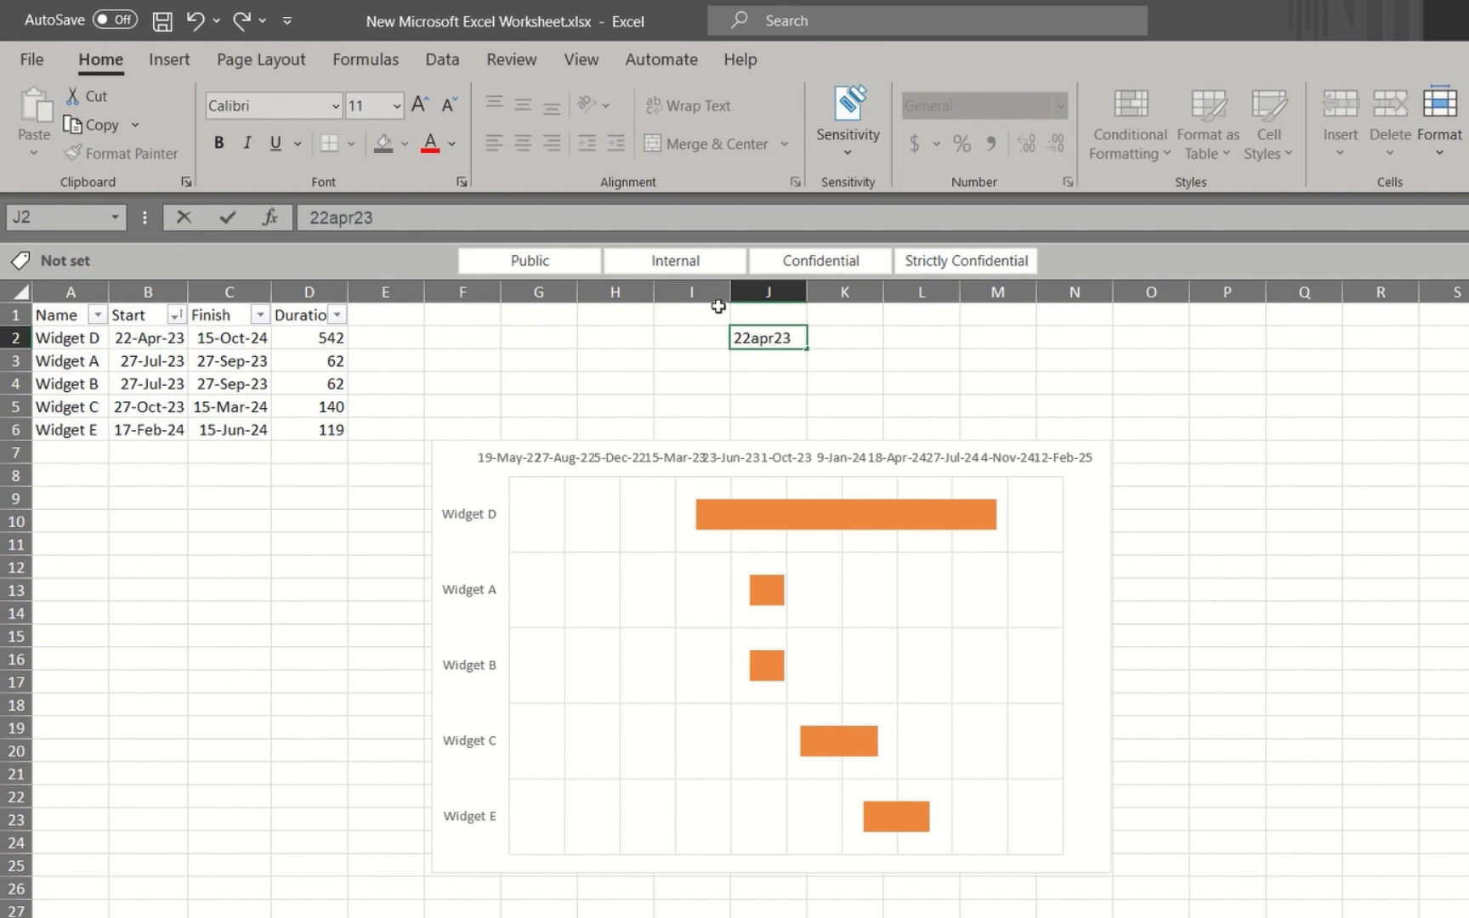
Sort the table by the Finish column from newest to oldest and enter the latest finish date, 15oct24, in cell K2
left_click(261, 315)
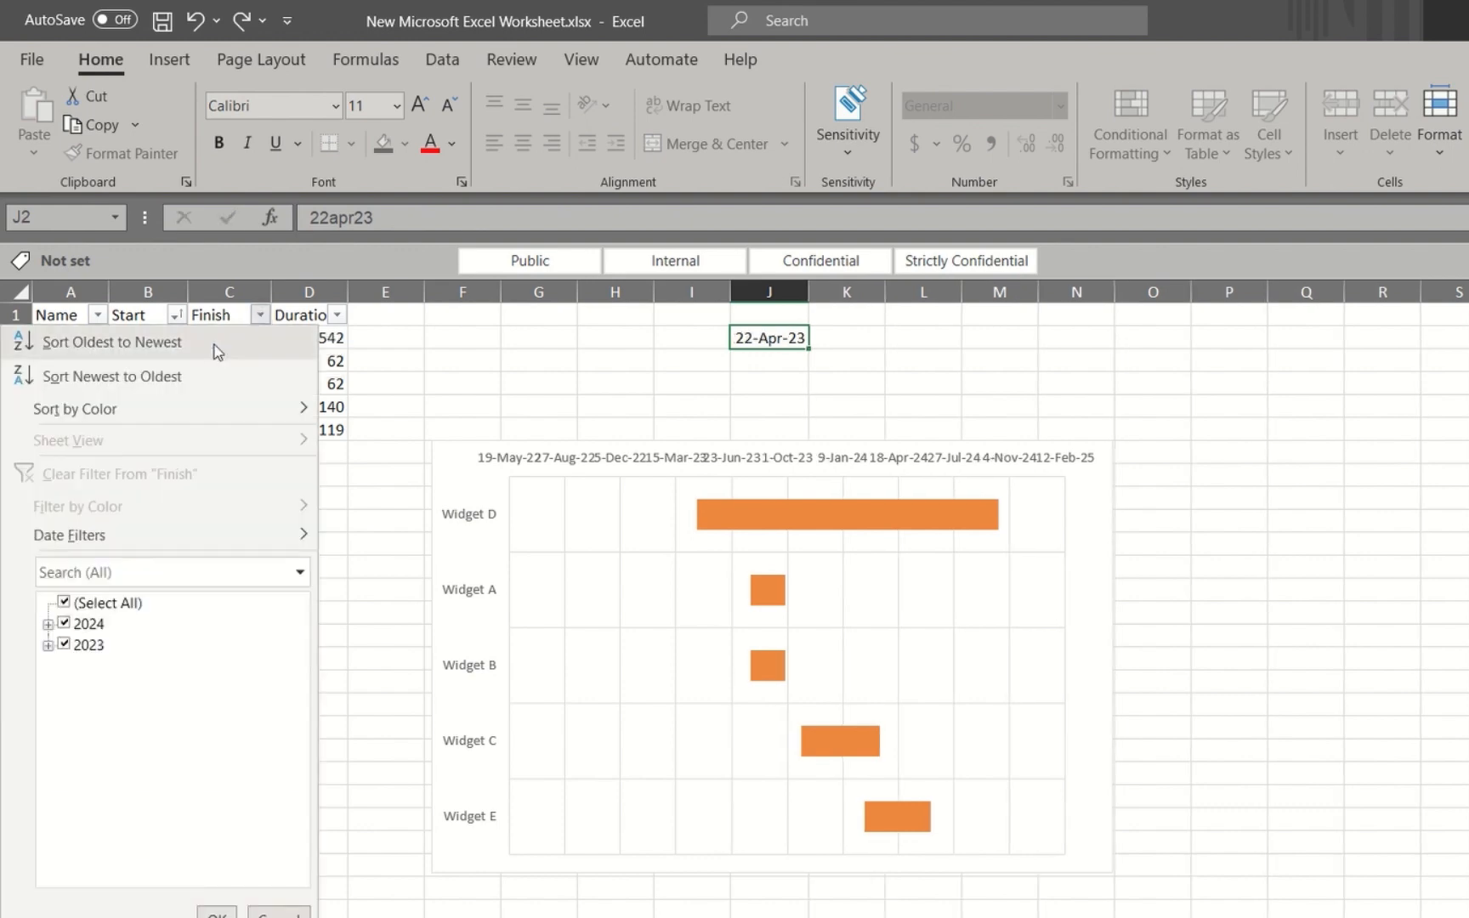
left_click(187, 378)
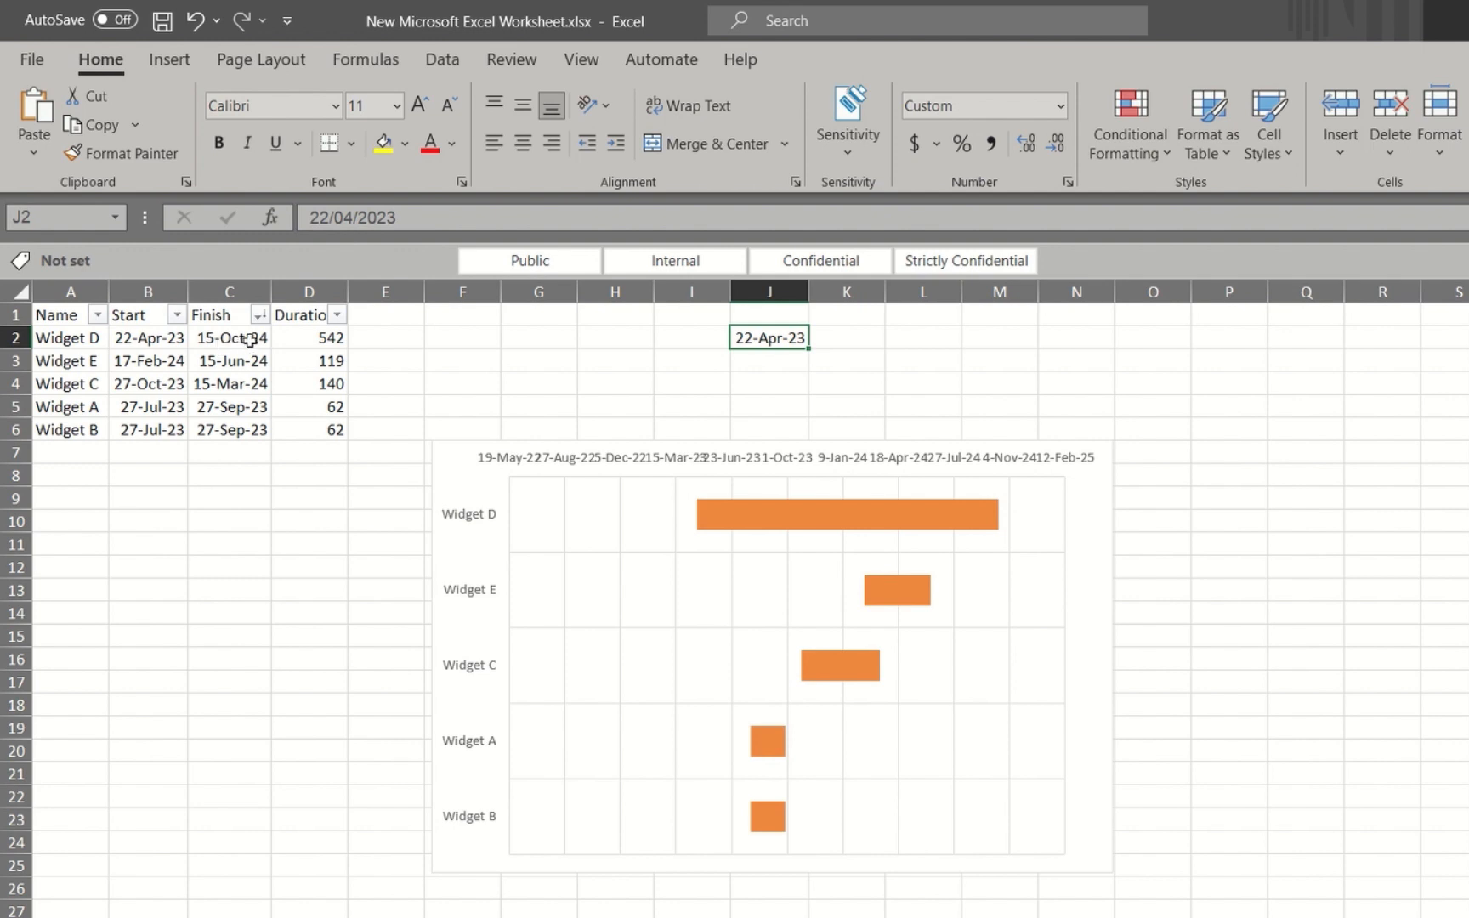
left_click(854, 337)
type("15oct24")
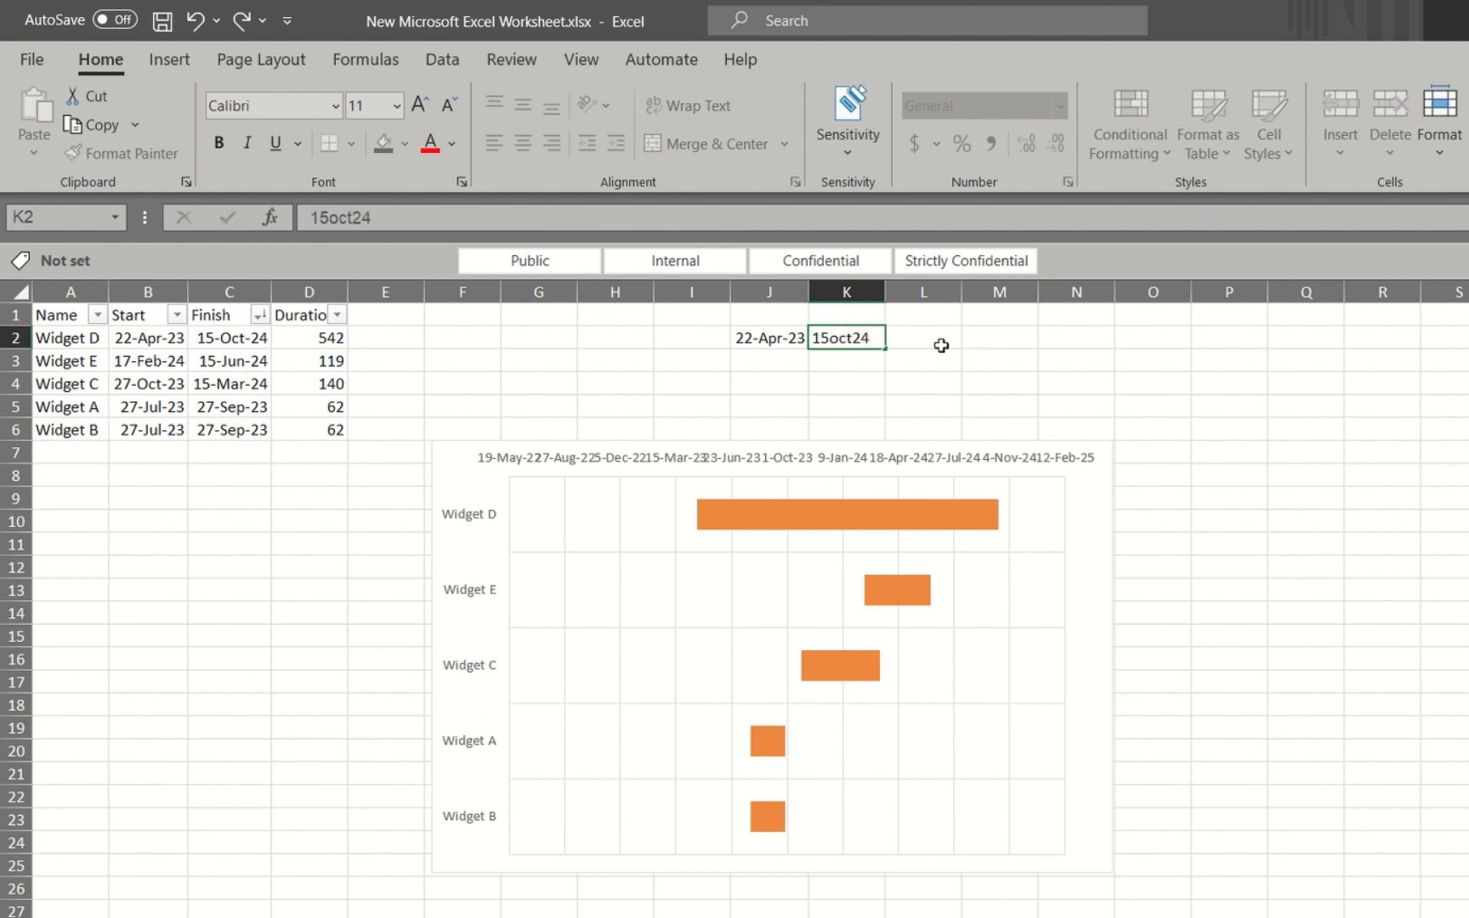
left_click(940, 345)
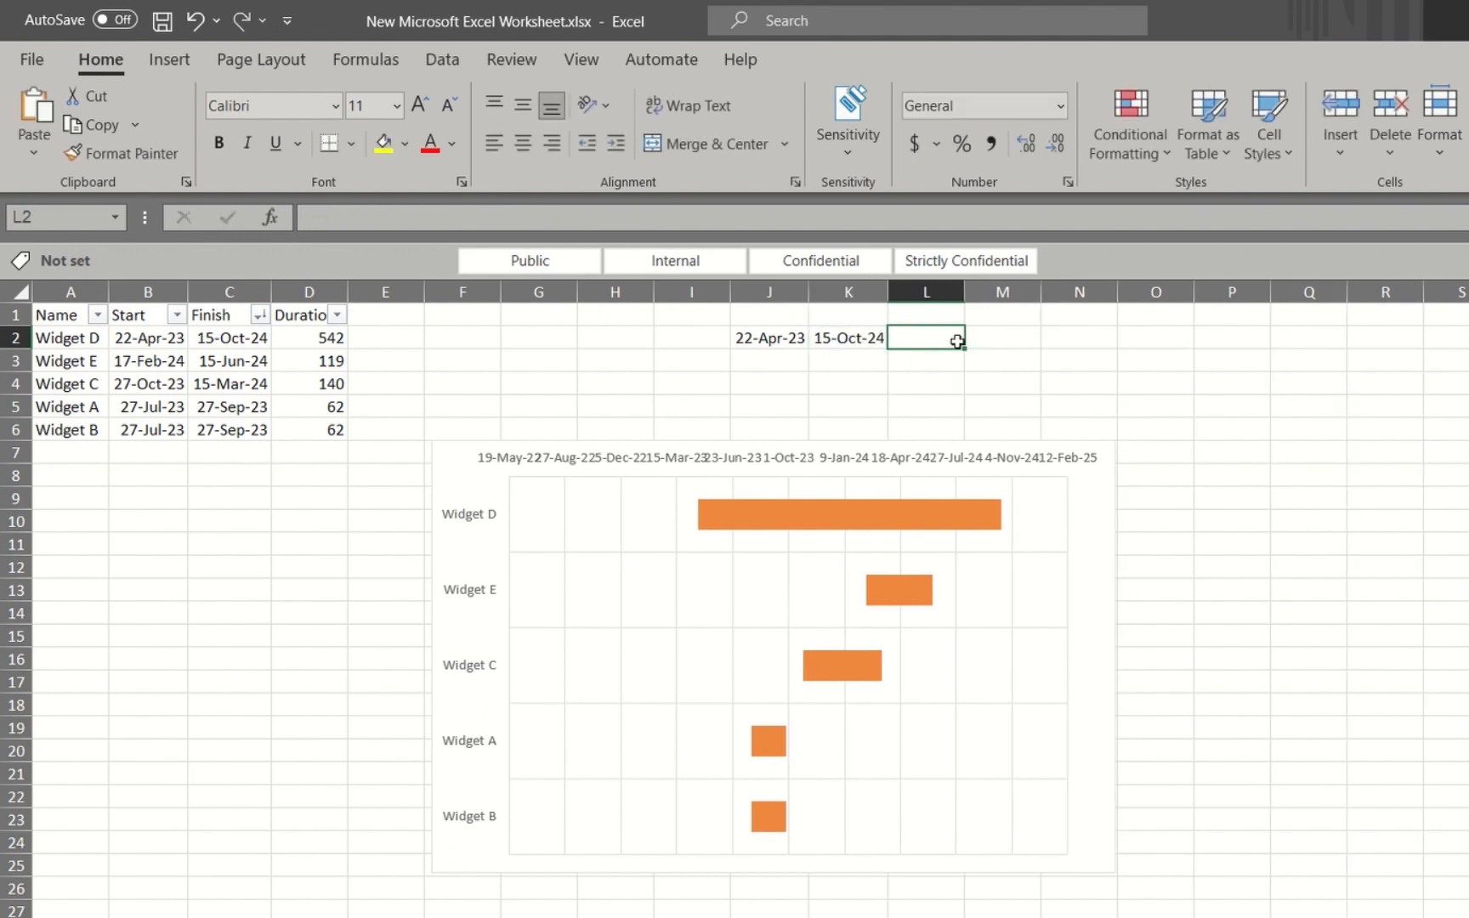
Sort the table rows by the Name column from A to Z
left_click(97, 316)
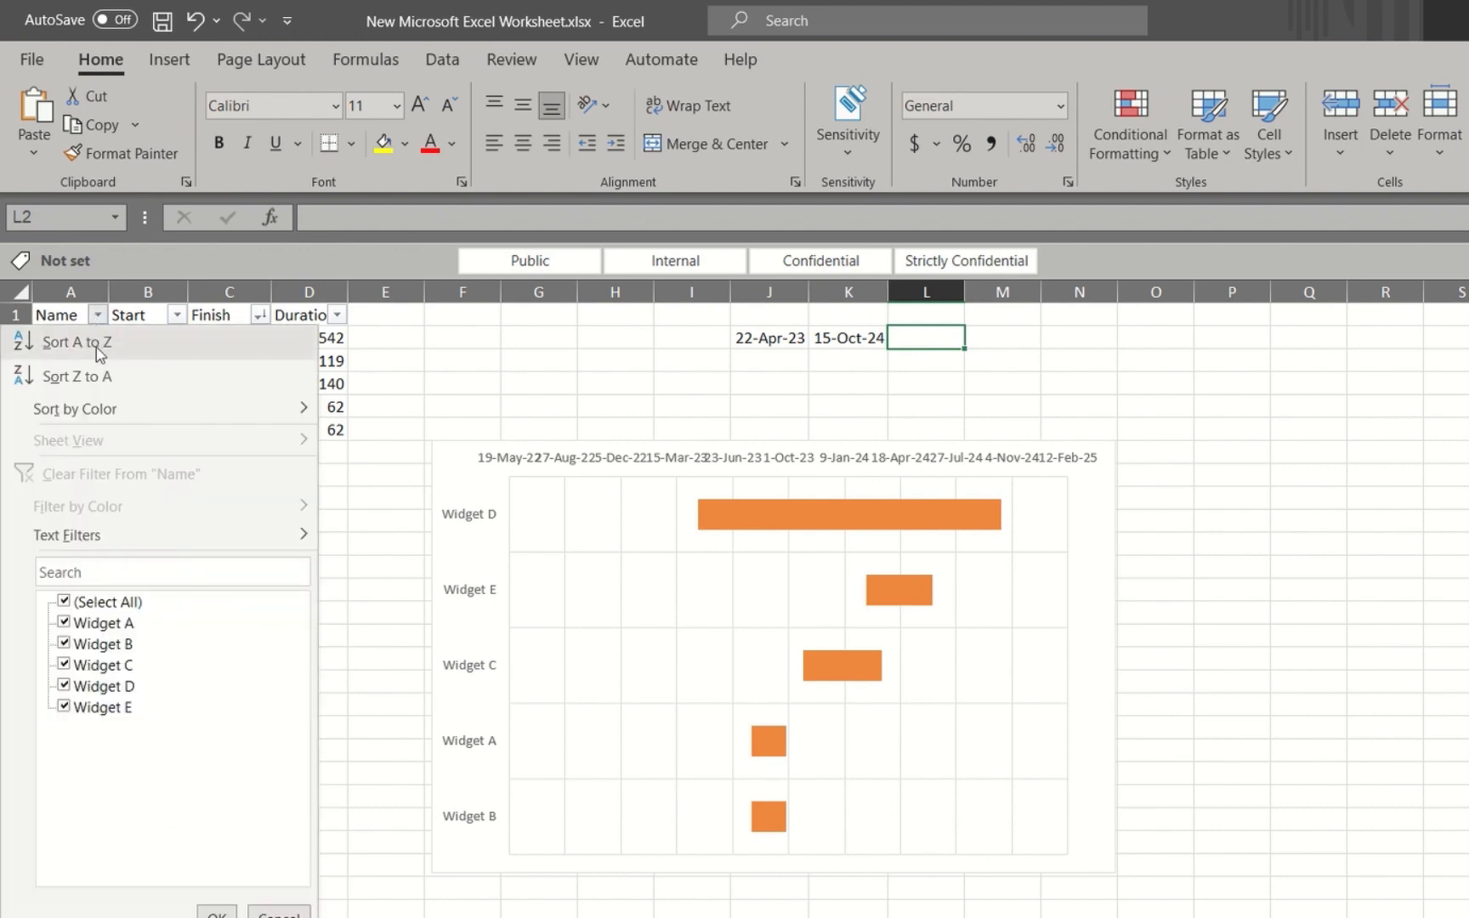
left_click(100, 350)
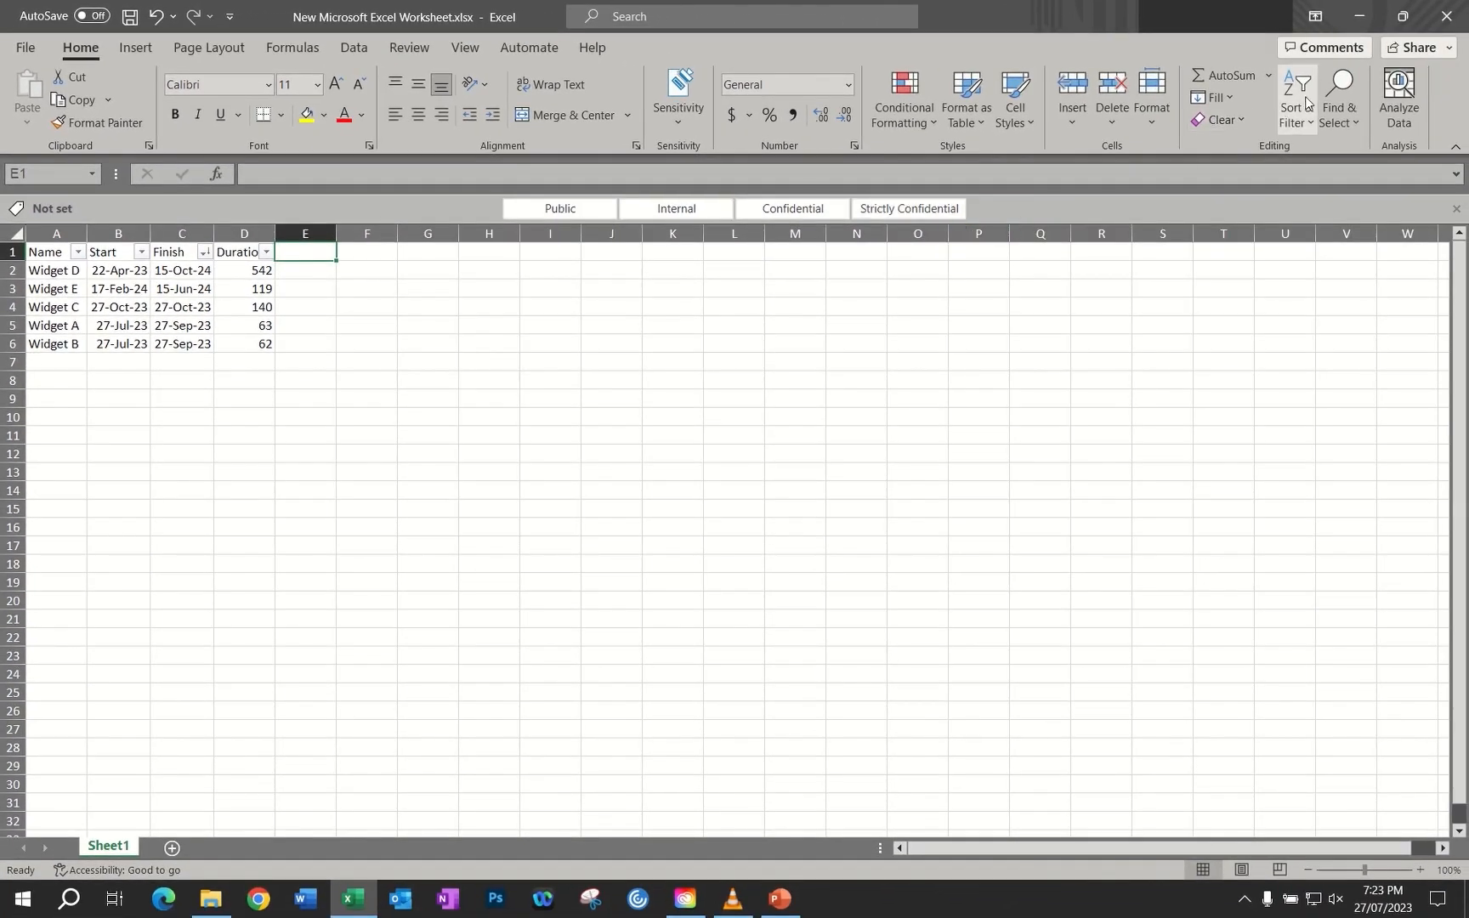
Turn off the table's header filters and enter the heading Priority in cell E1
left_click(1306, 103)
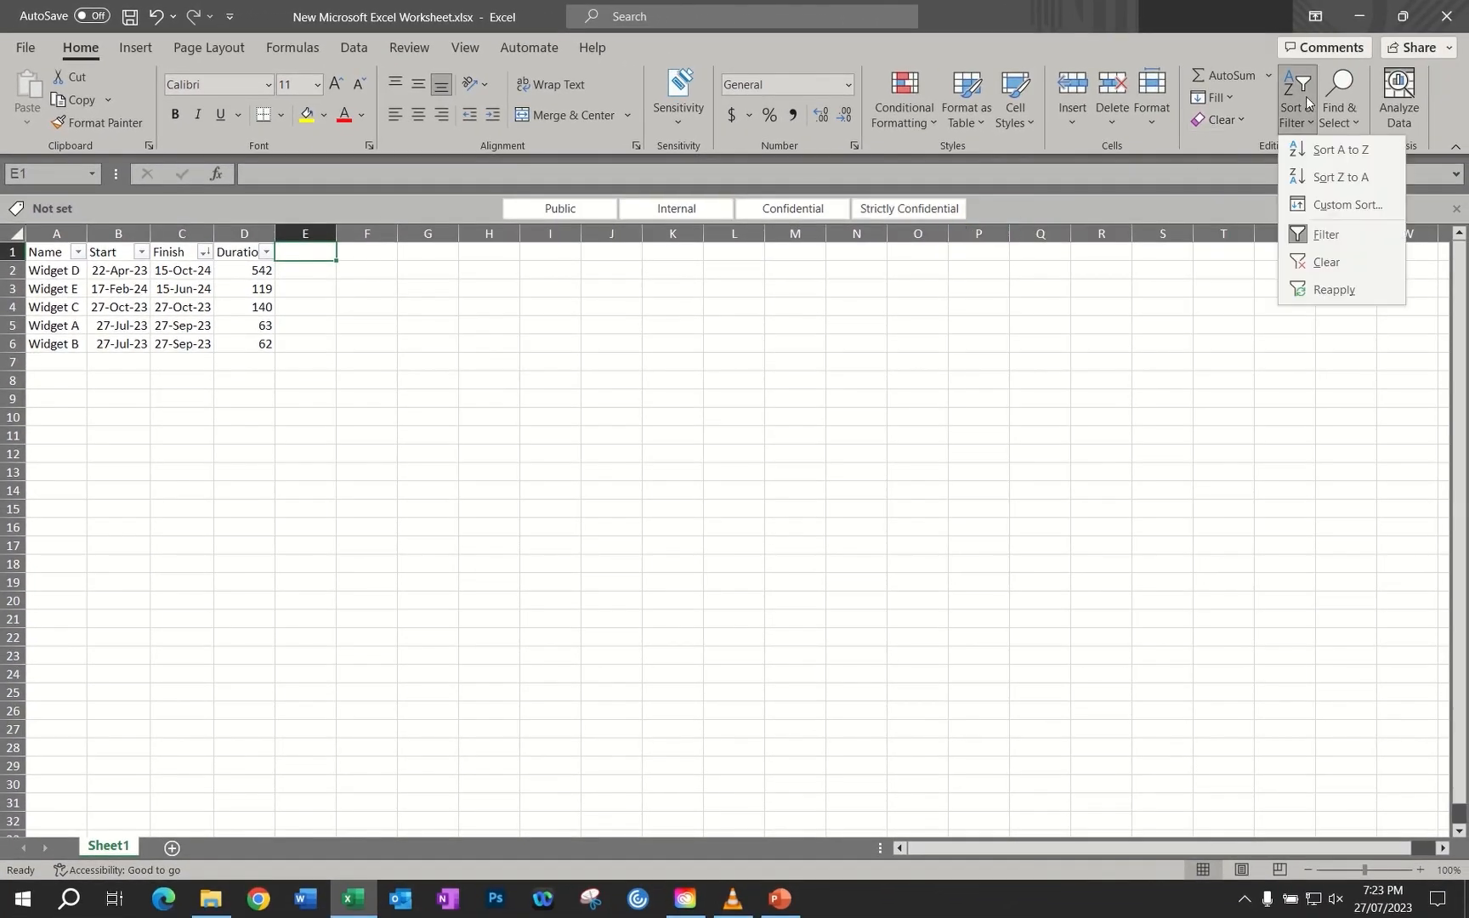
left_click(1331, 237)
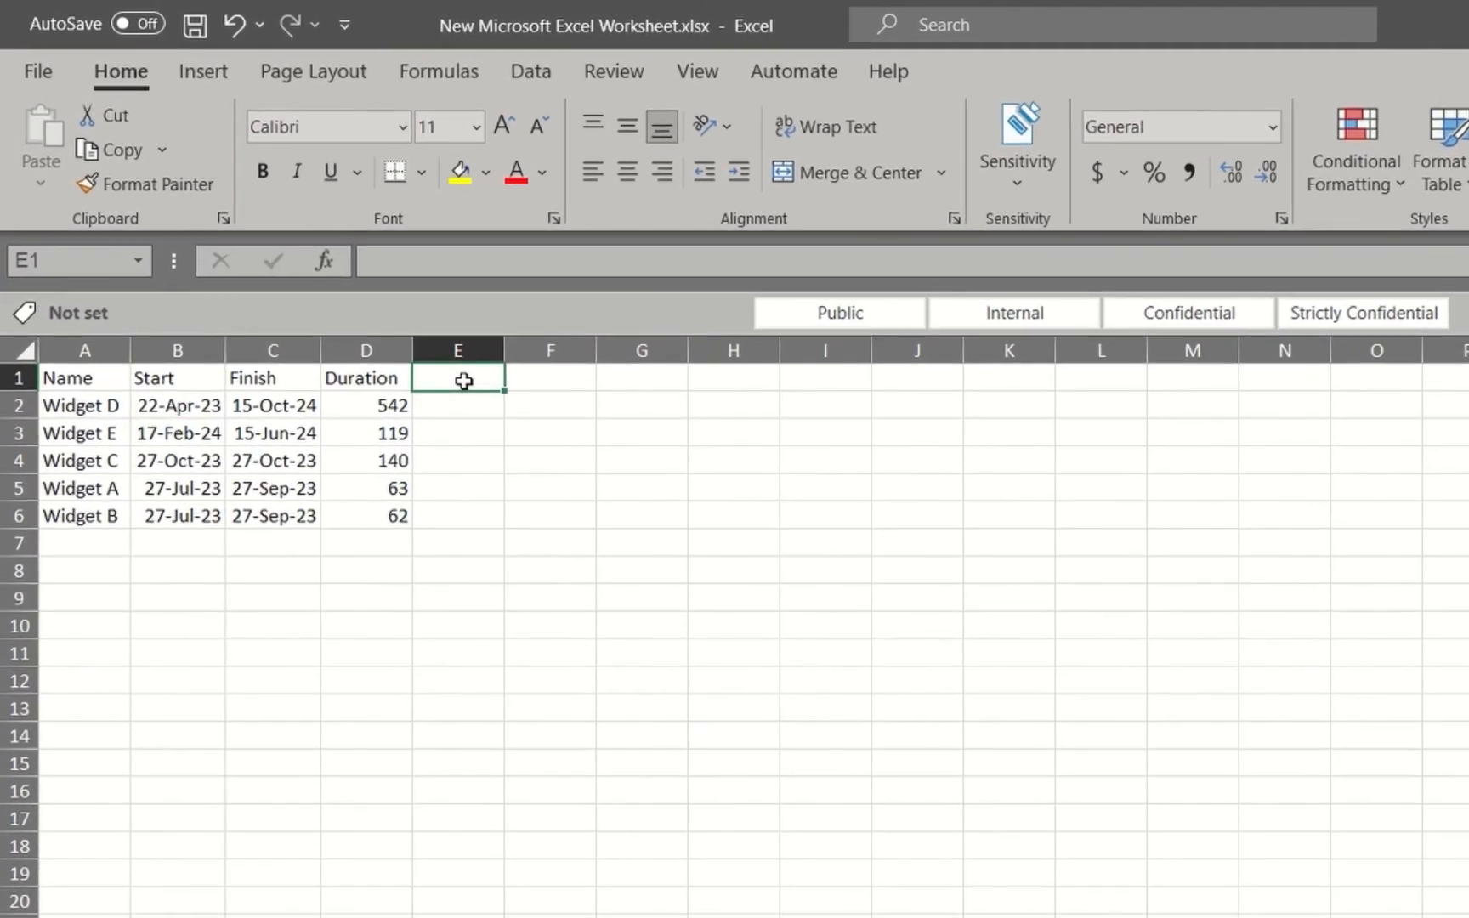
type("Priority")
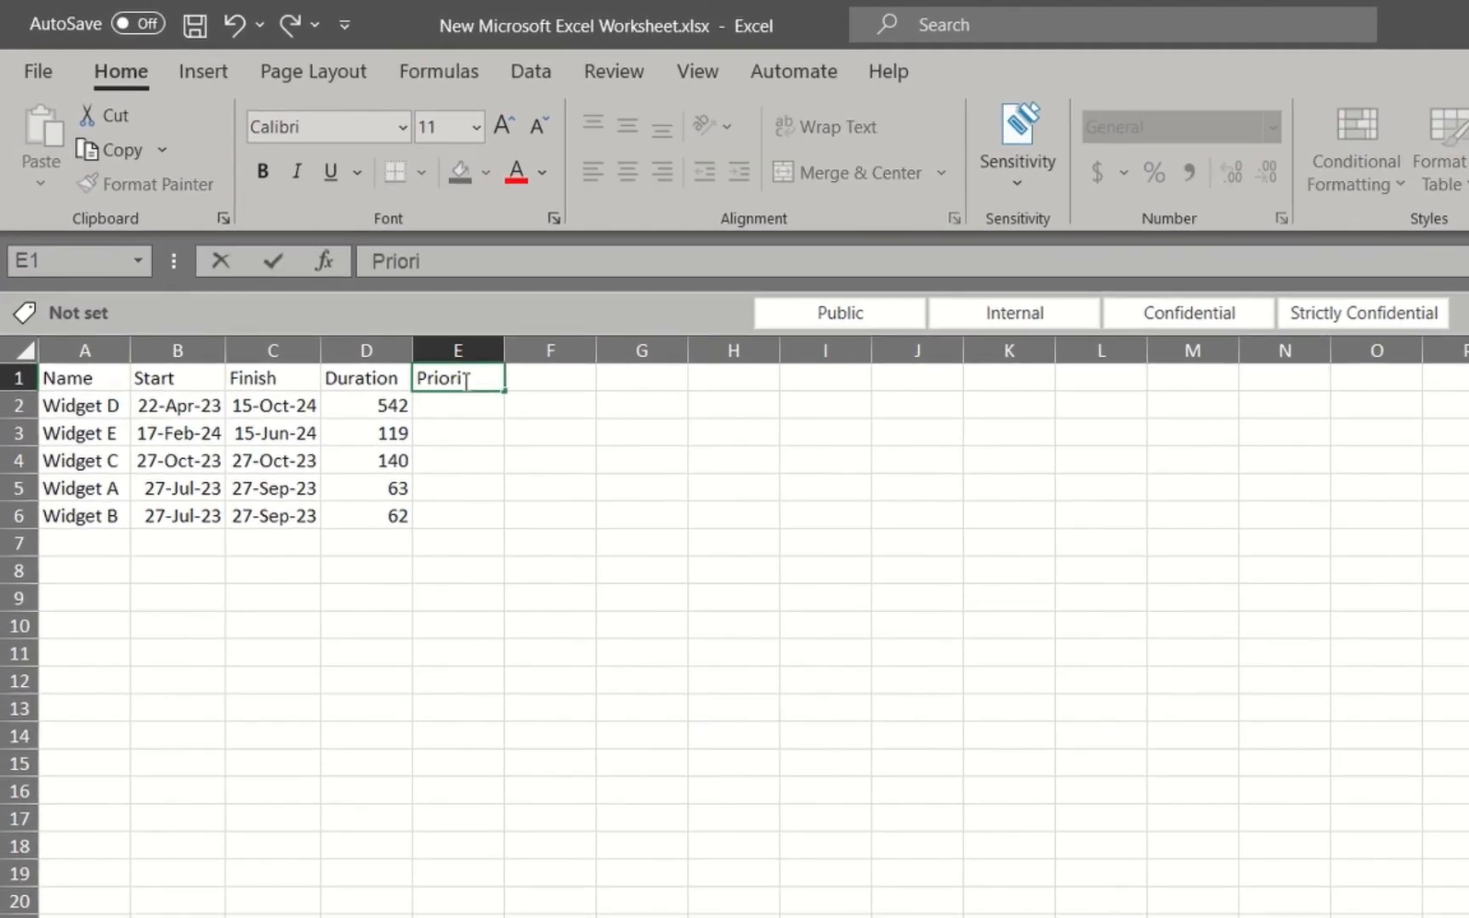
Fill the Priority column with 4 for Widget D, 5 for Widget E, 3 for Widget C, 1 for Widget A and 2 for Widget B
left_click(466, 410)
type("4")
left_click(468, 429)
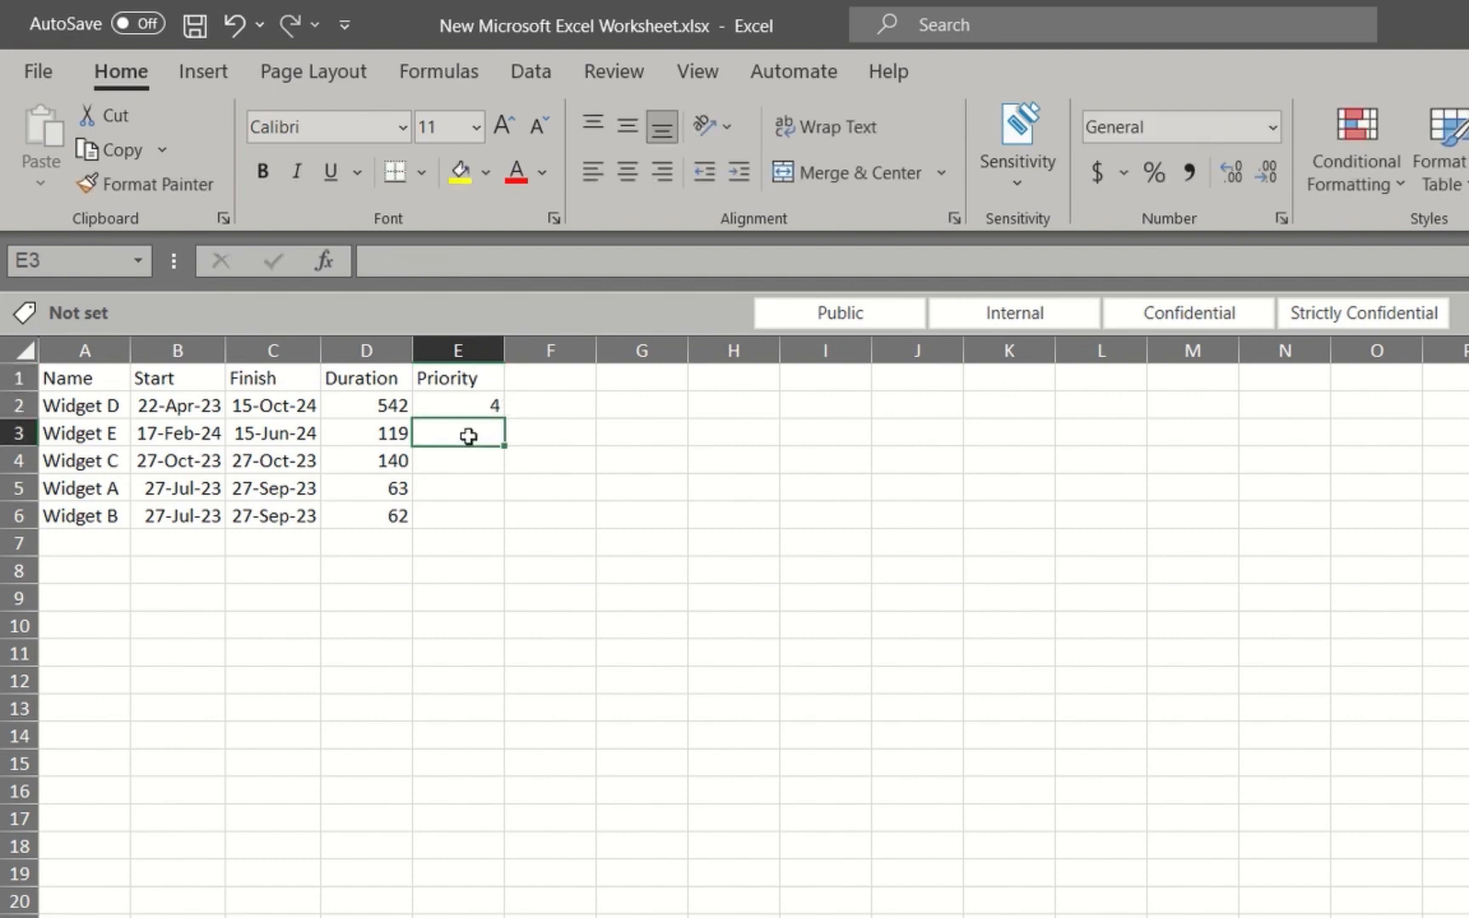
type("5")
left_click(469, 470)
type("3")
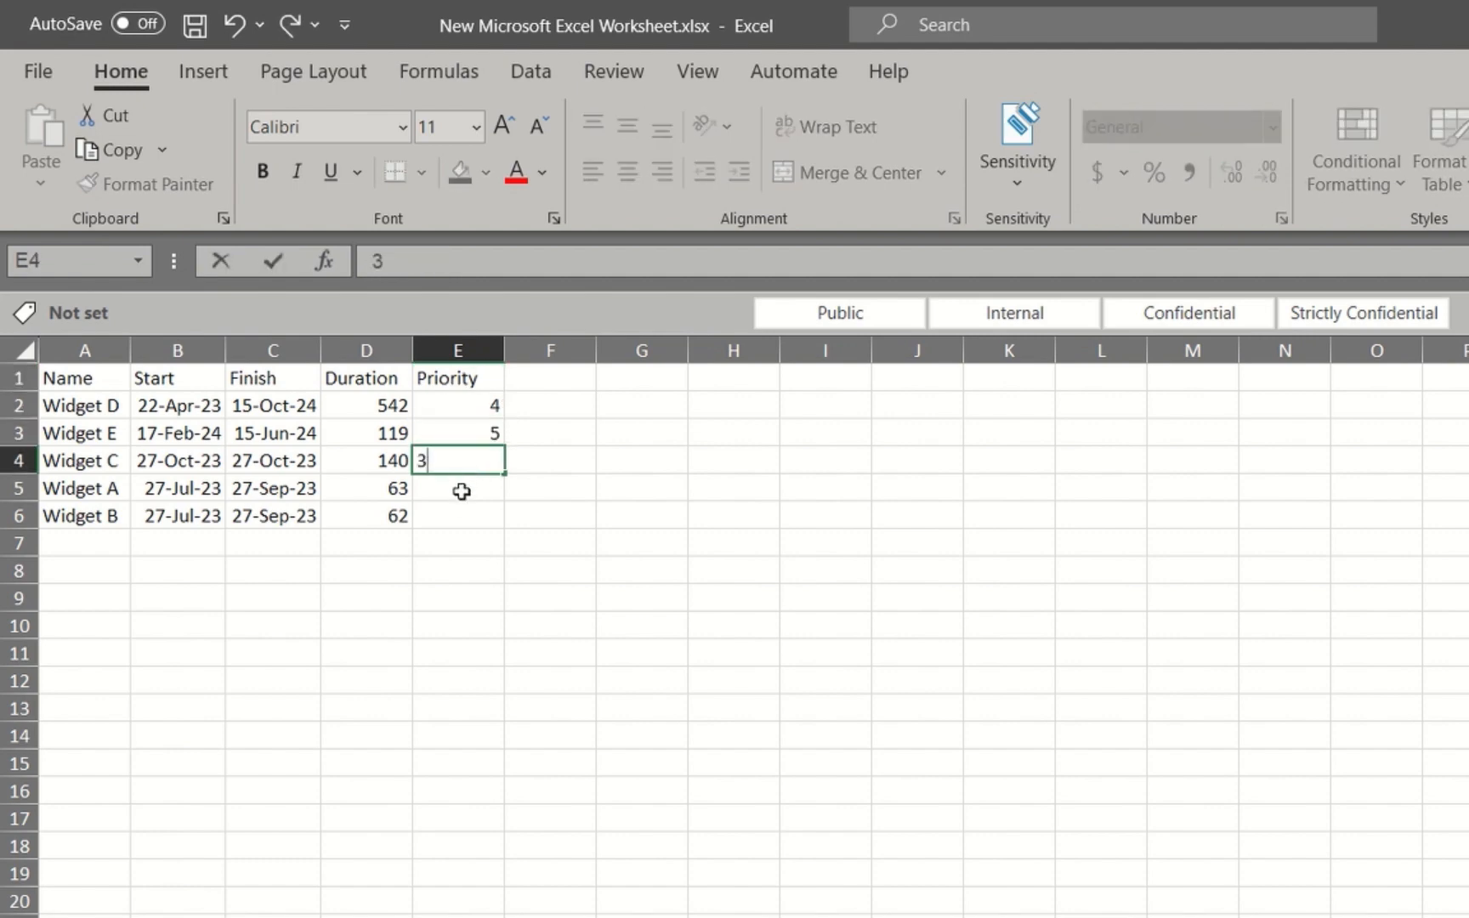
left_click(468, 488)
type("1")
left_click(460, 515)
type("2")
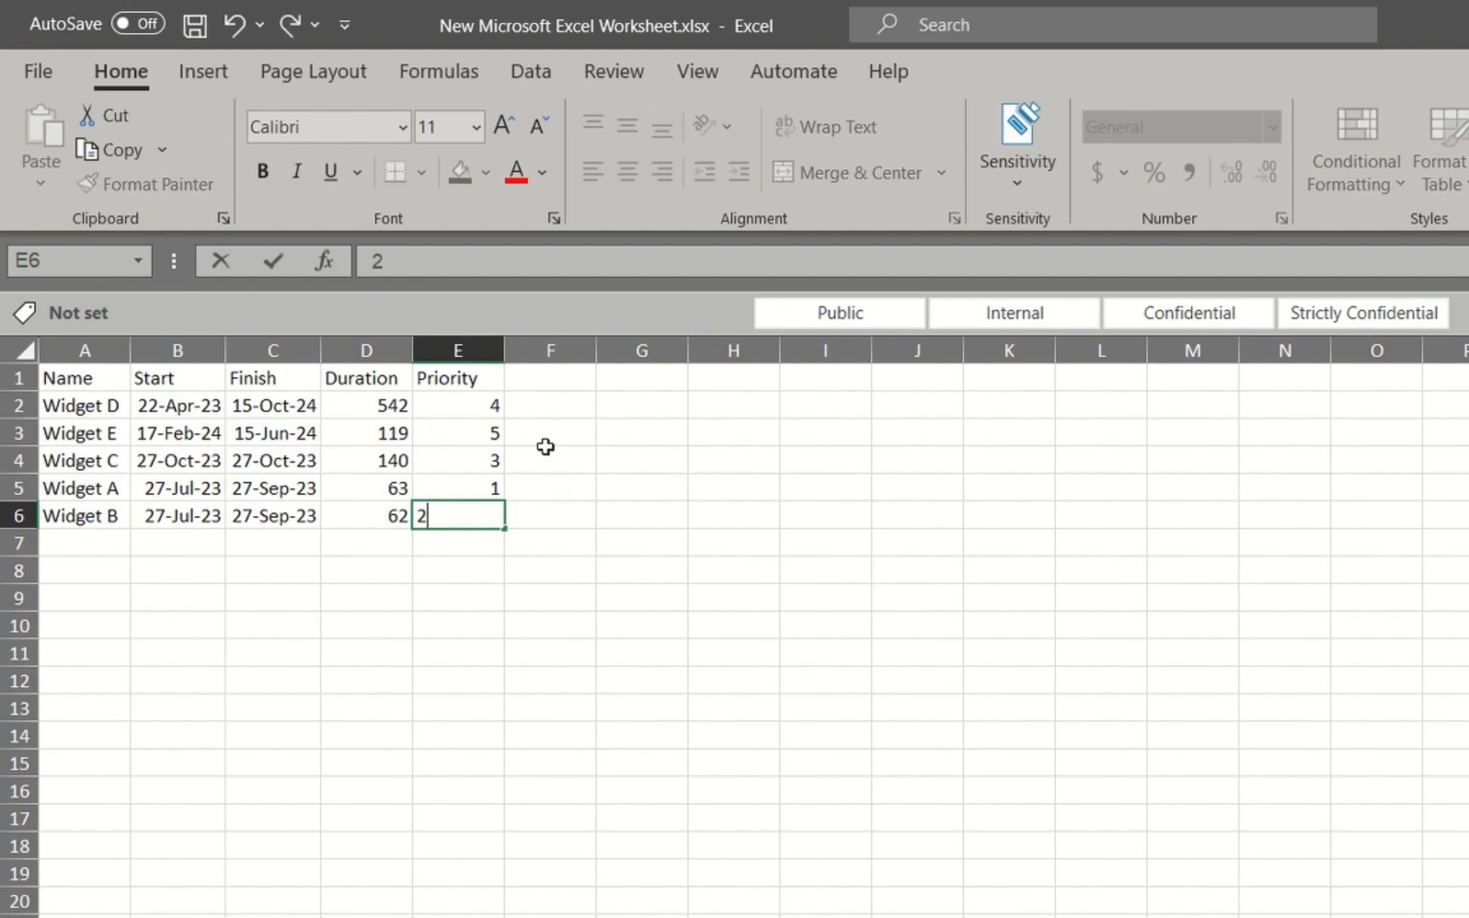
Turn the header filters back on to include the Priority column and sort the rows by Priority from smallest to largest
left_click(560, 379)
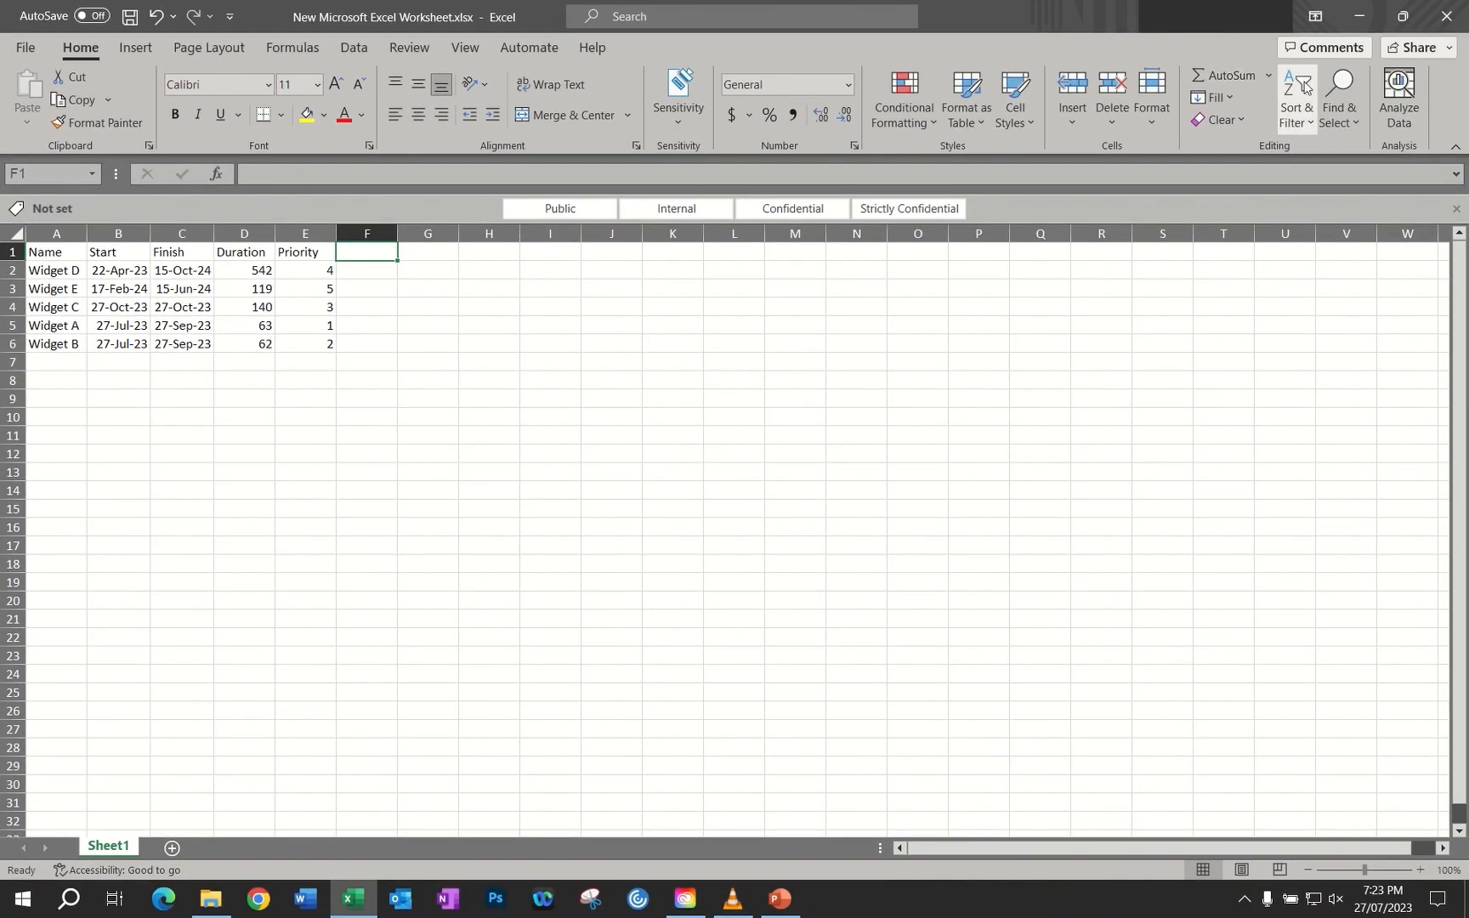
left_click(1297, 98)
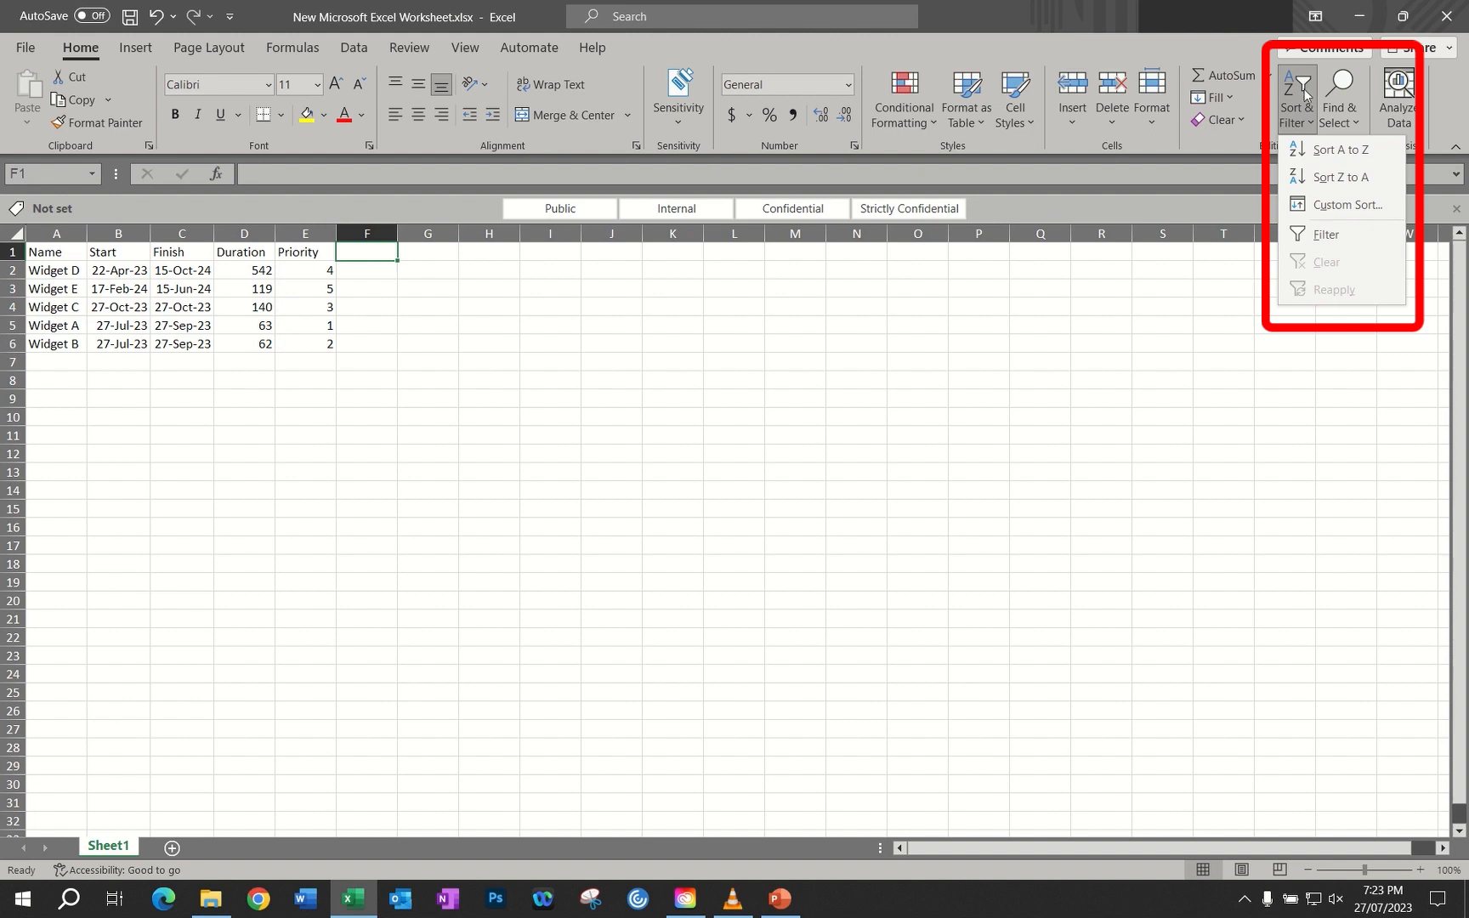
left_click(1317, 245)
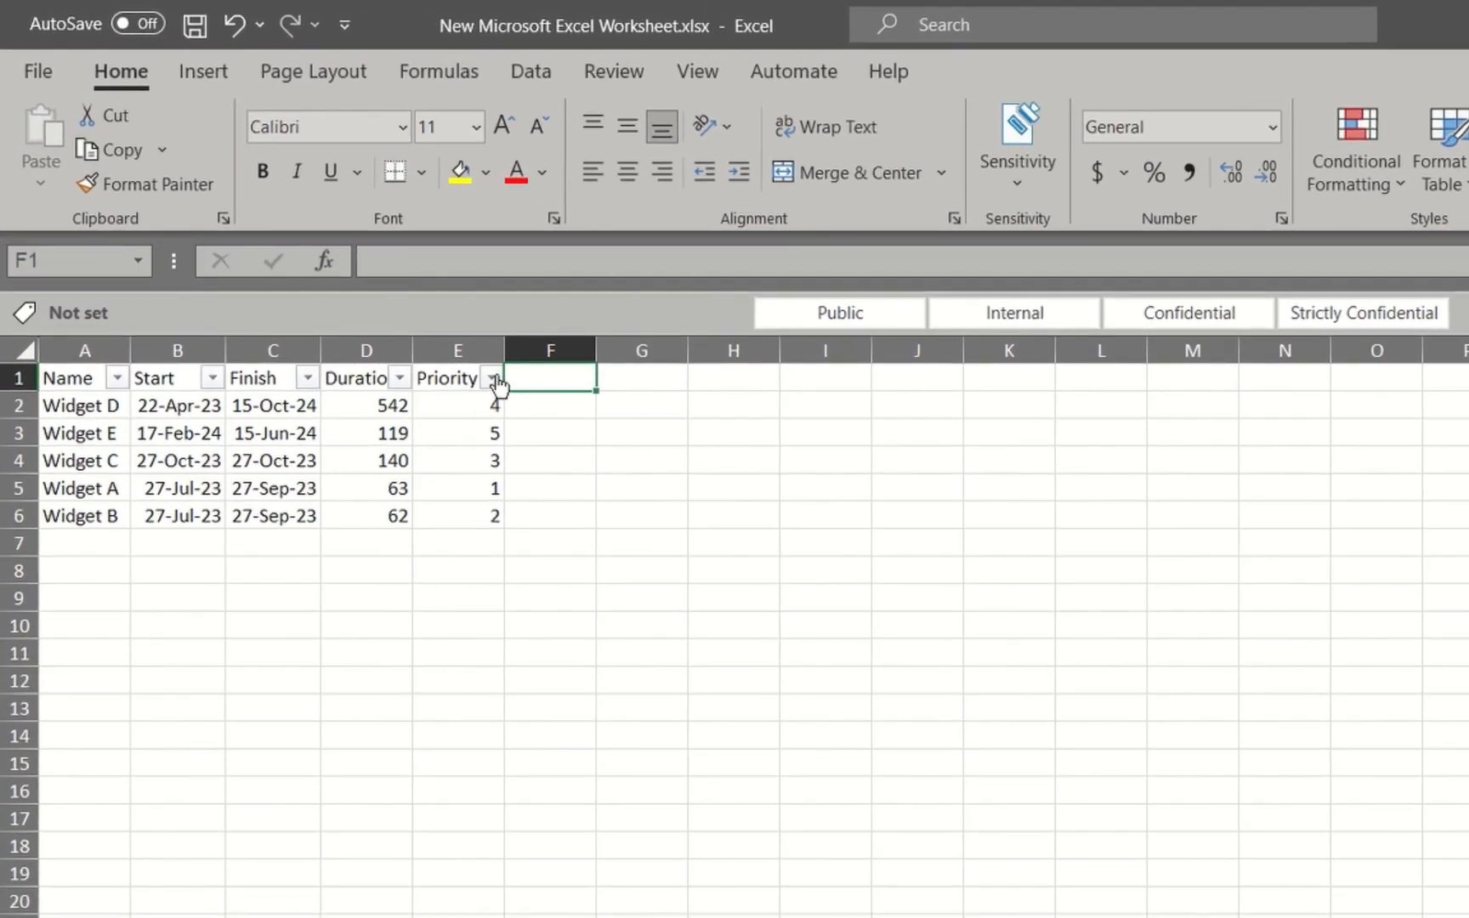
left_click(345, 265)
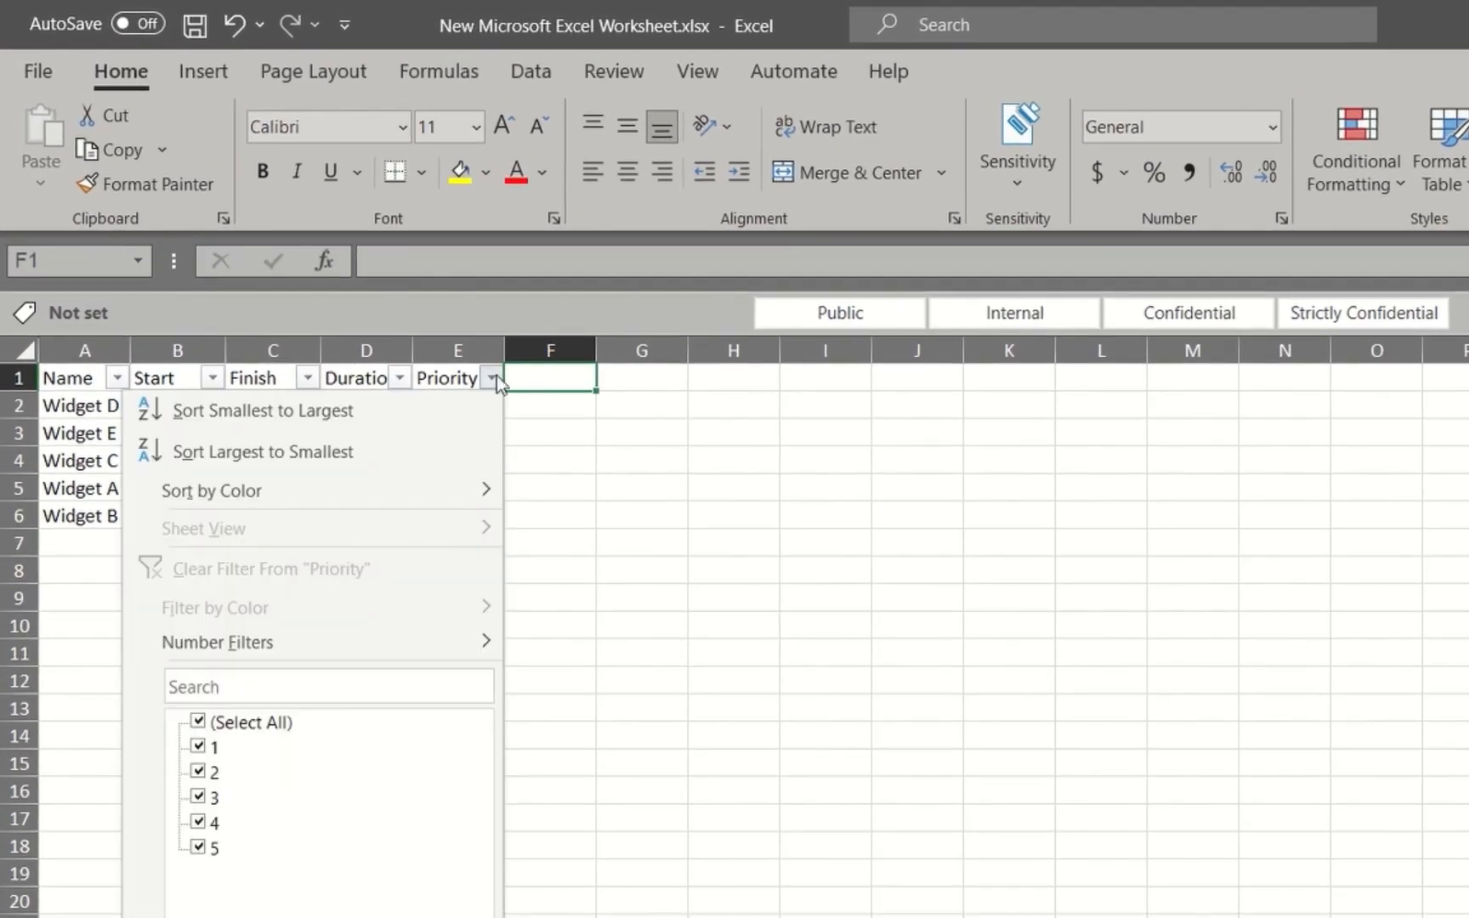
left_click(437, 411)
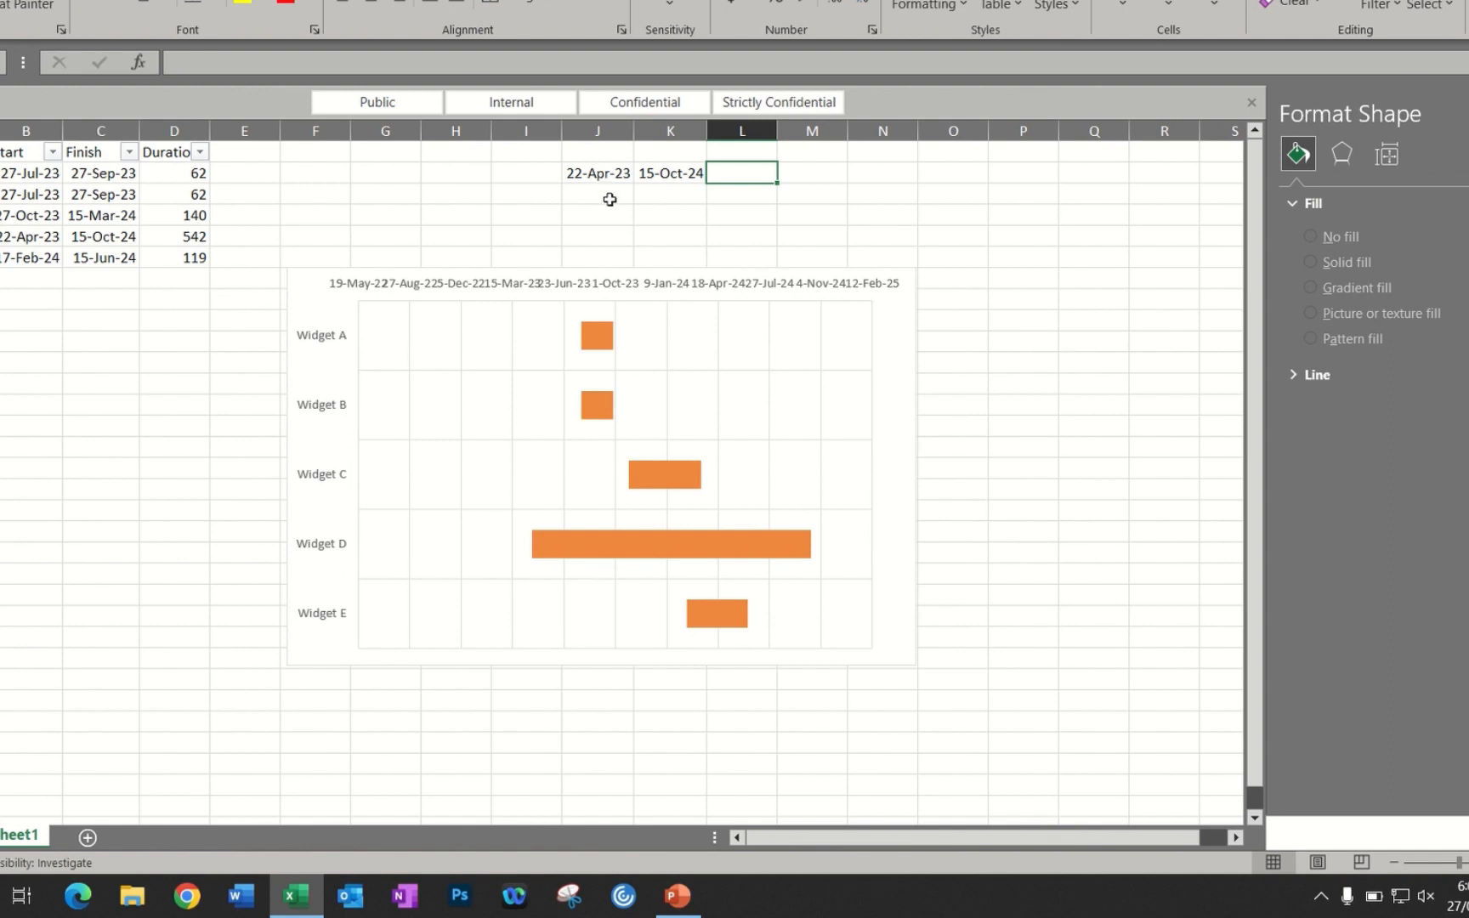
Format the two dates in cells J2 and K2 as General to convert them to serial numbers
left_click_drag(594, 172, 656, 173)
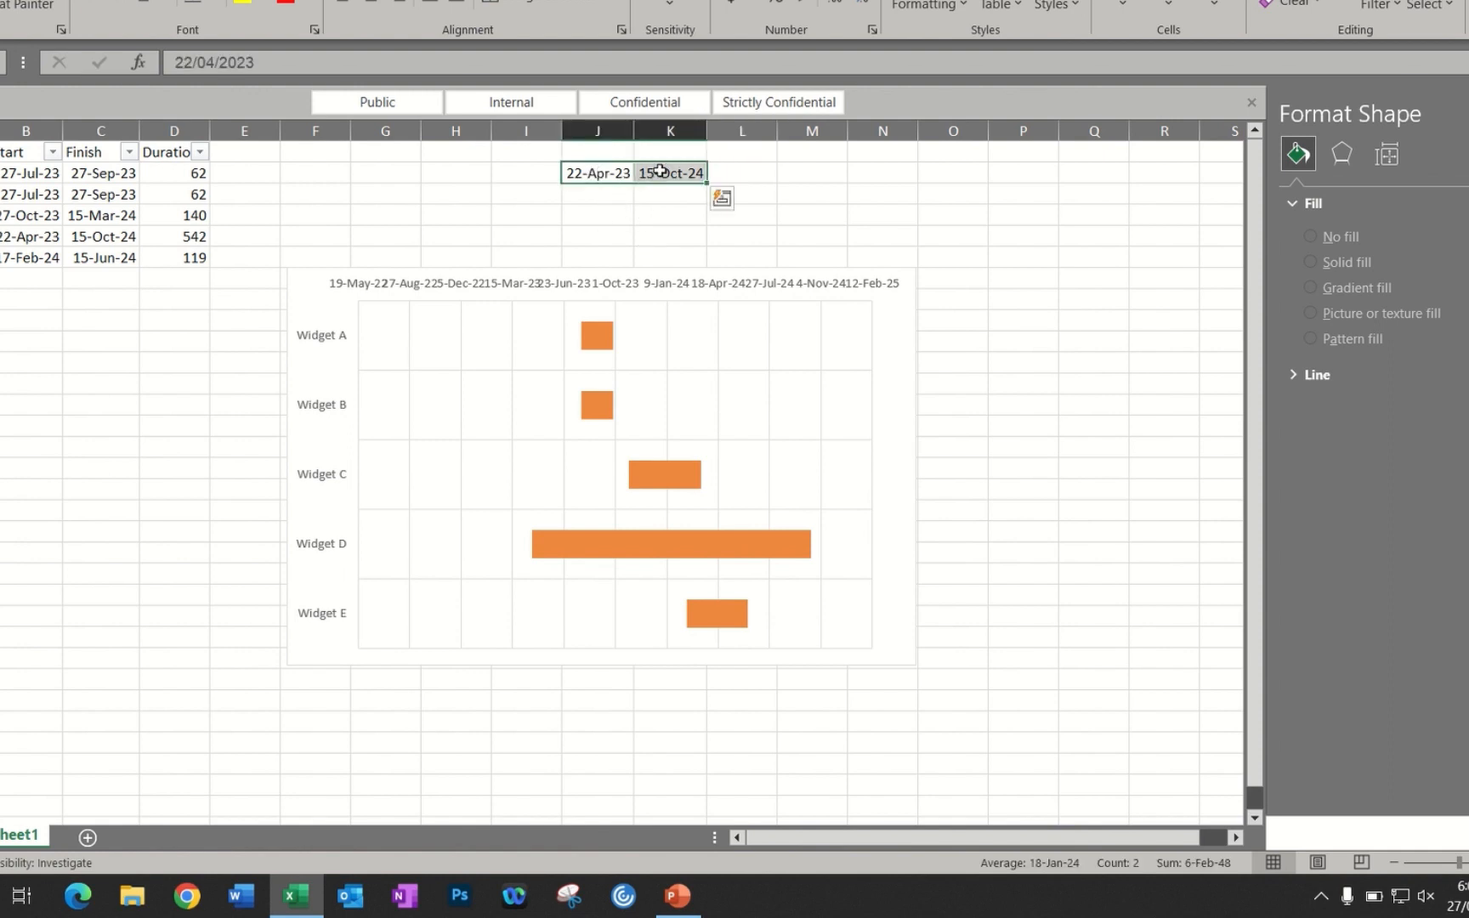
right_click(660, 170)
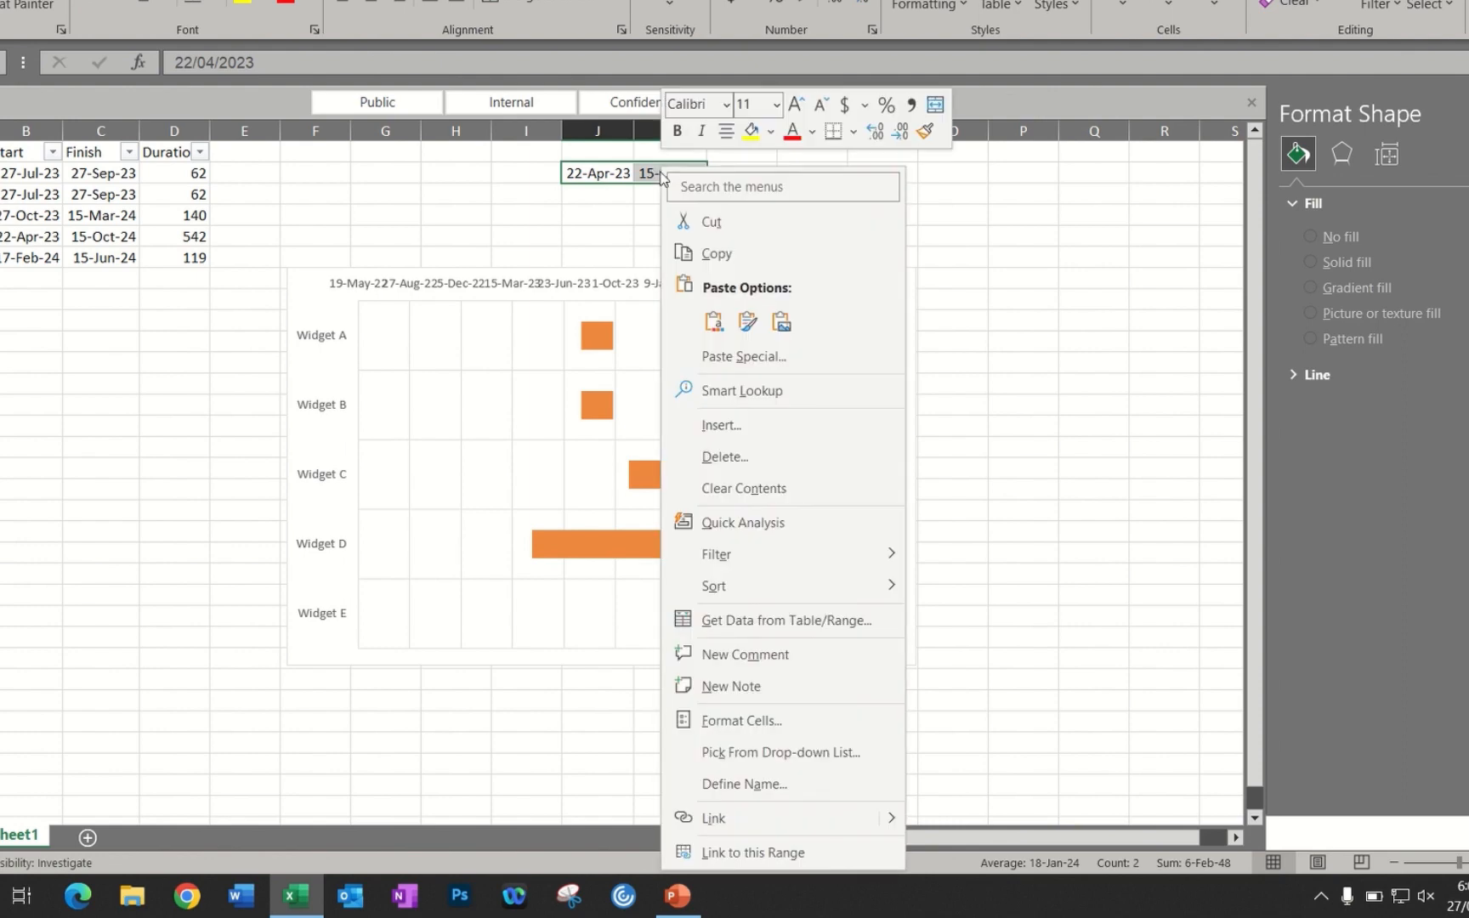
left_click(773, 721)
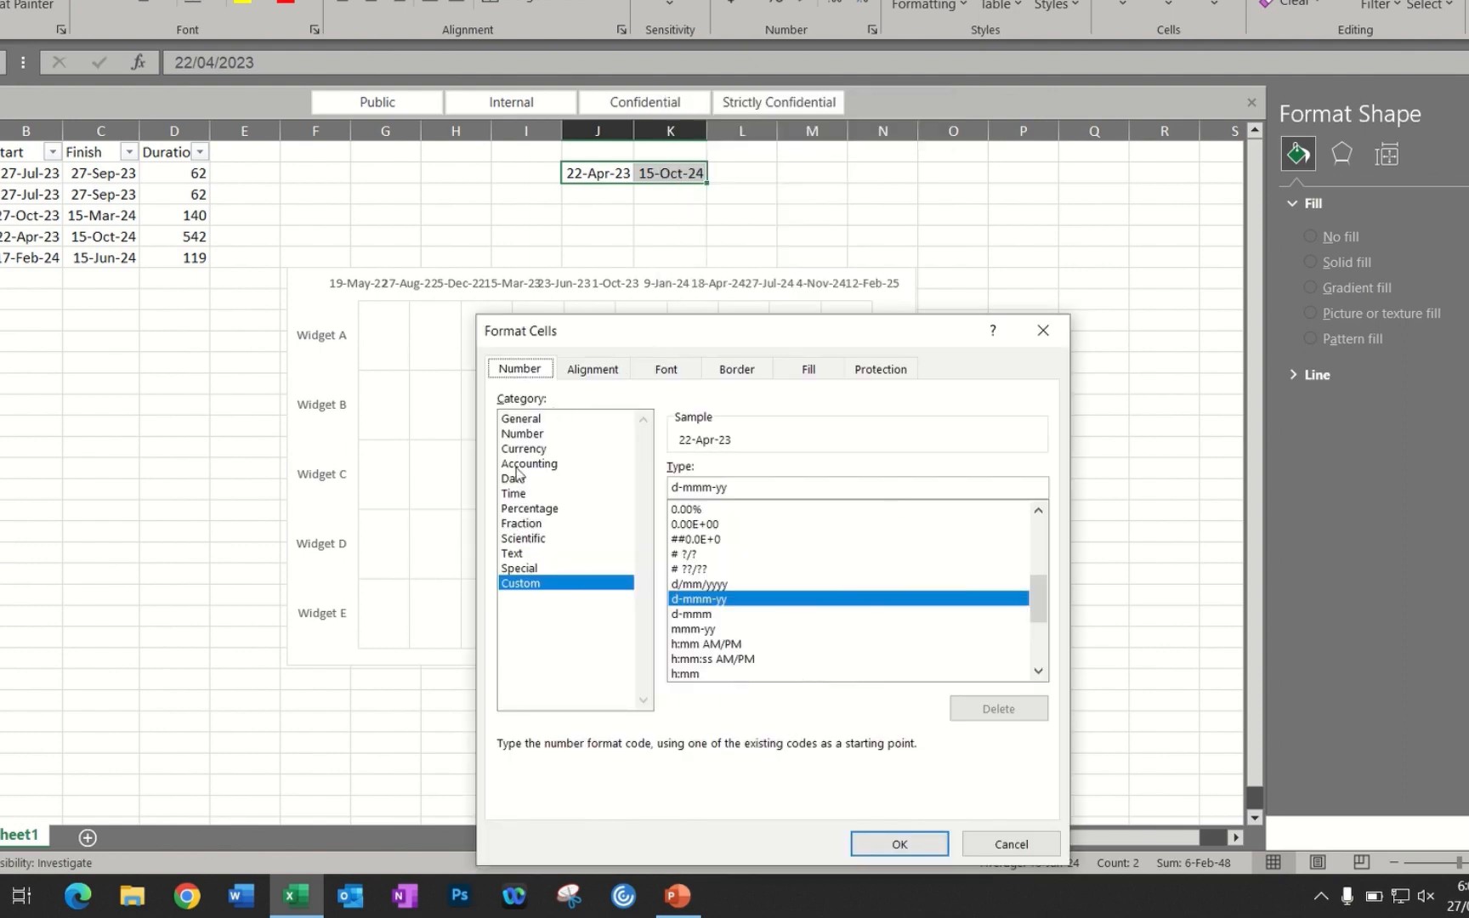
left_click(538, 421)
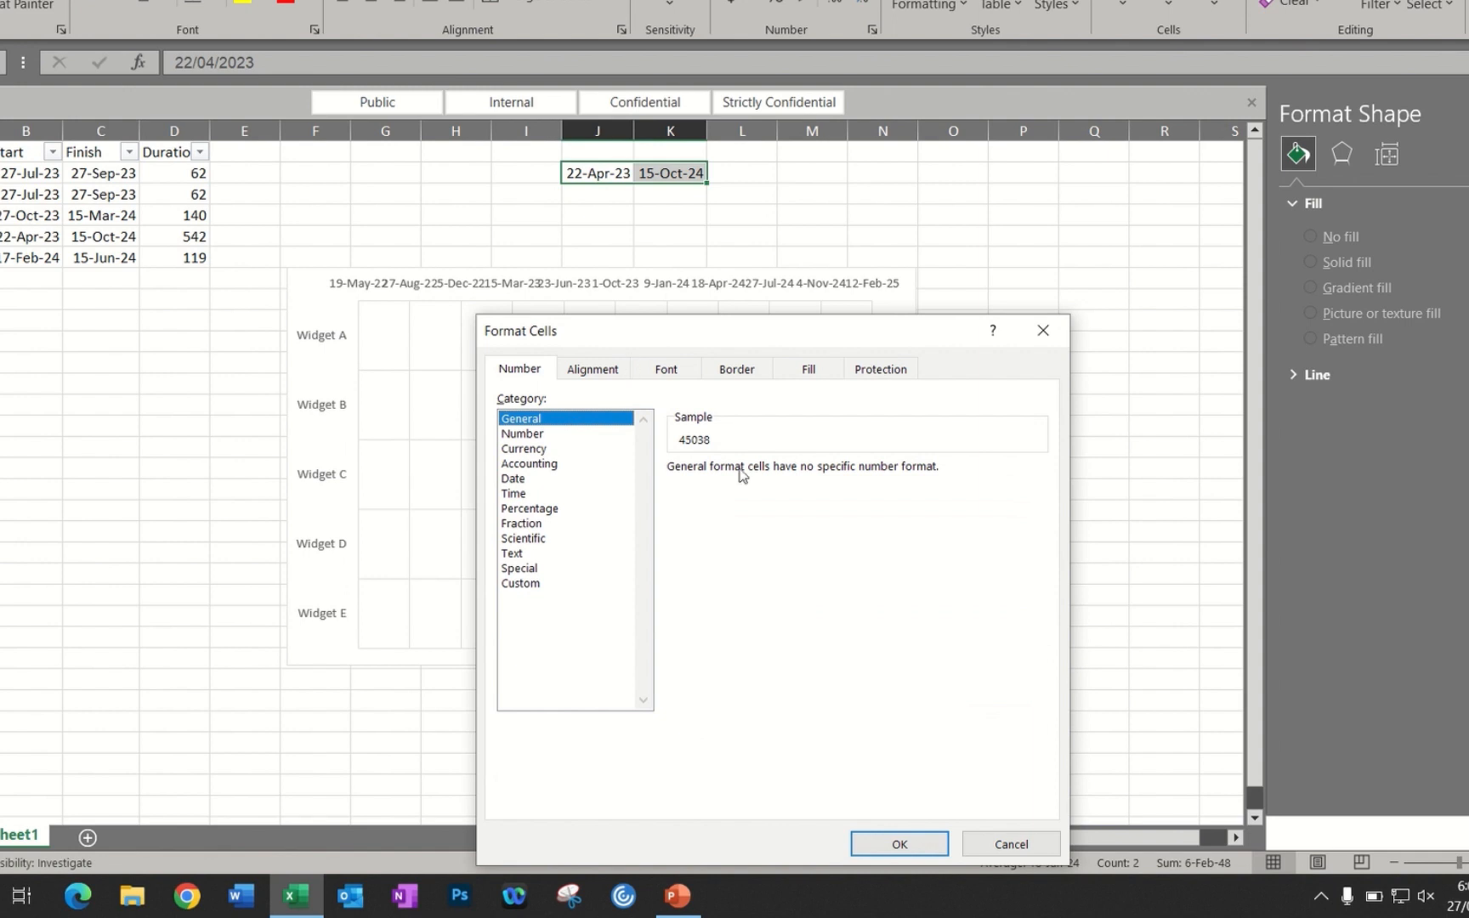
left_click(924, 844)
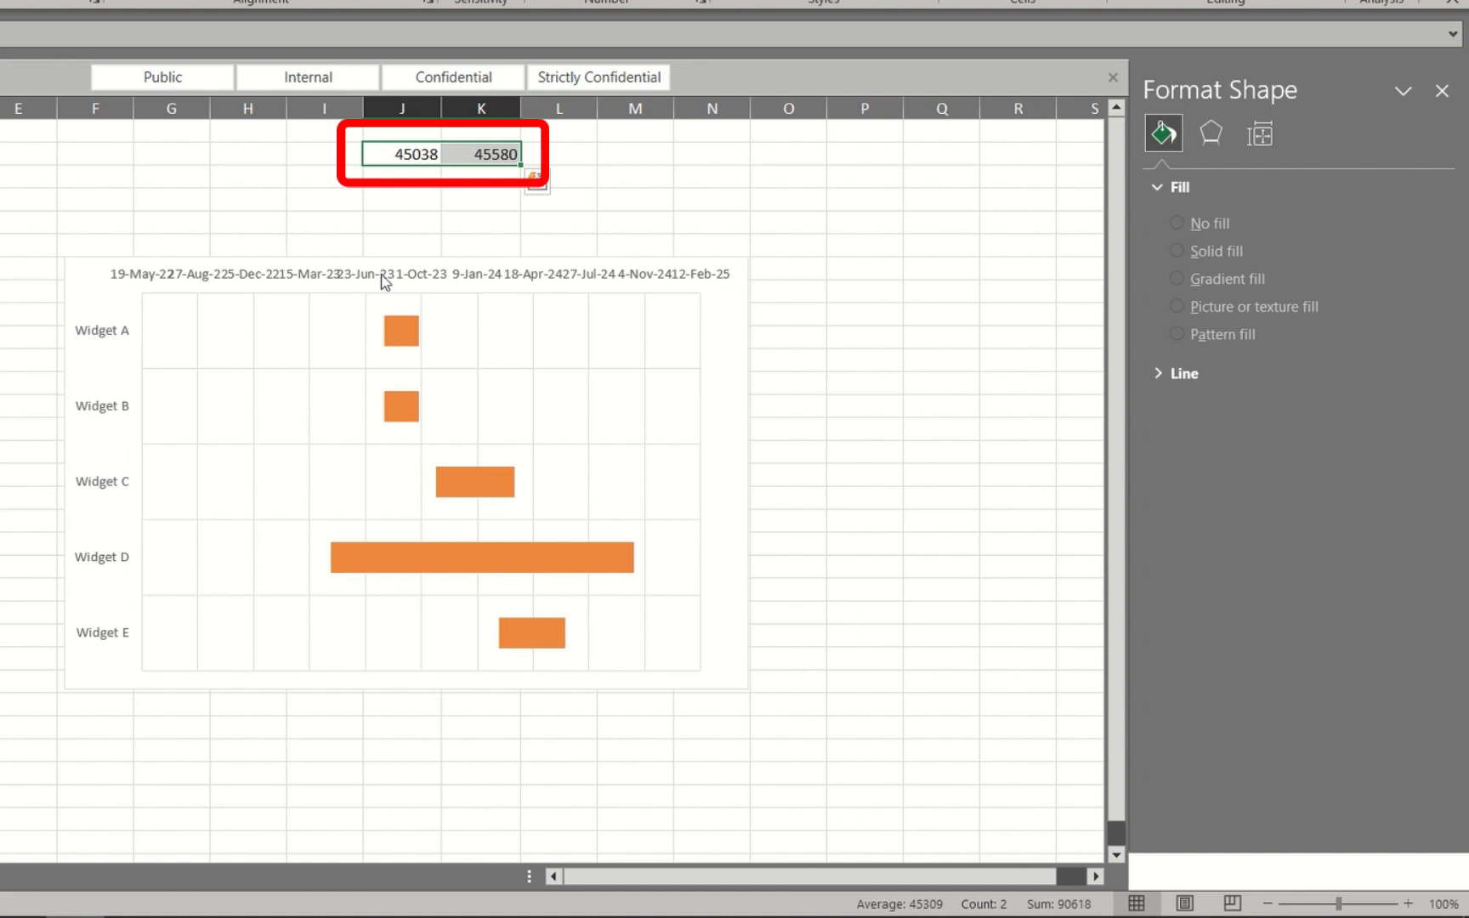
Set the bounds of the chart's date axis to a minimum of 45038 and a maximum of 45580
left_click(401, 284)
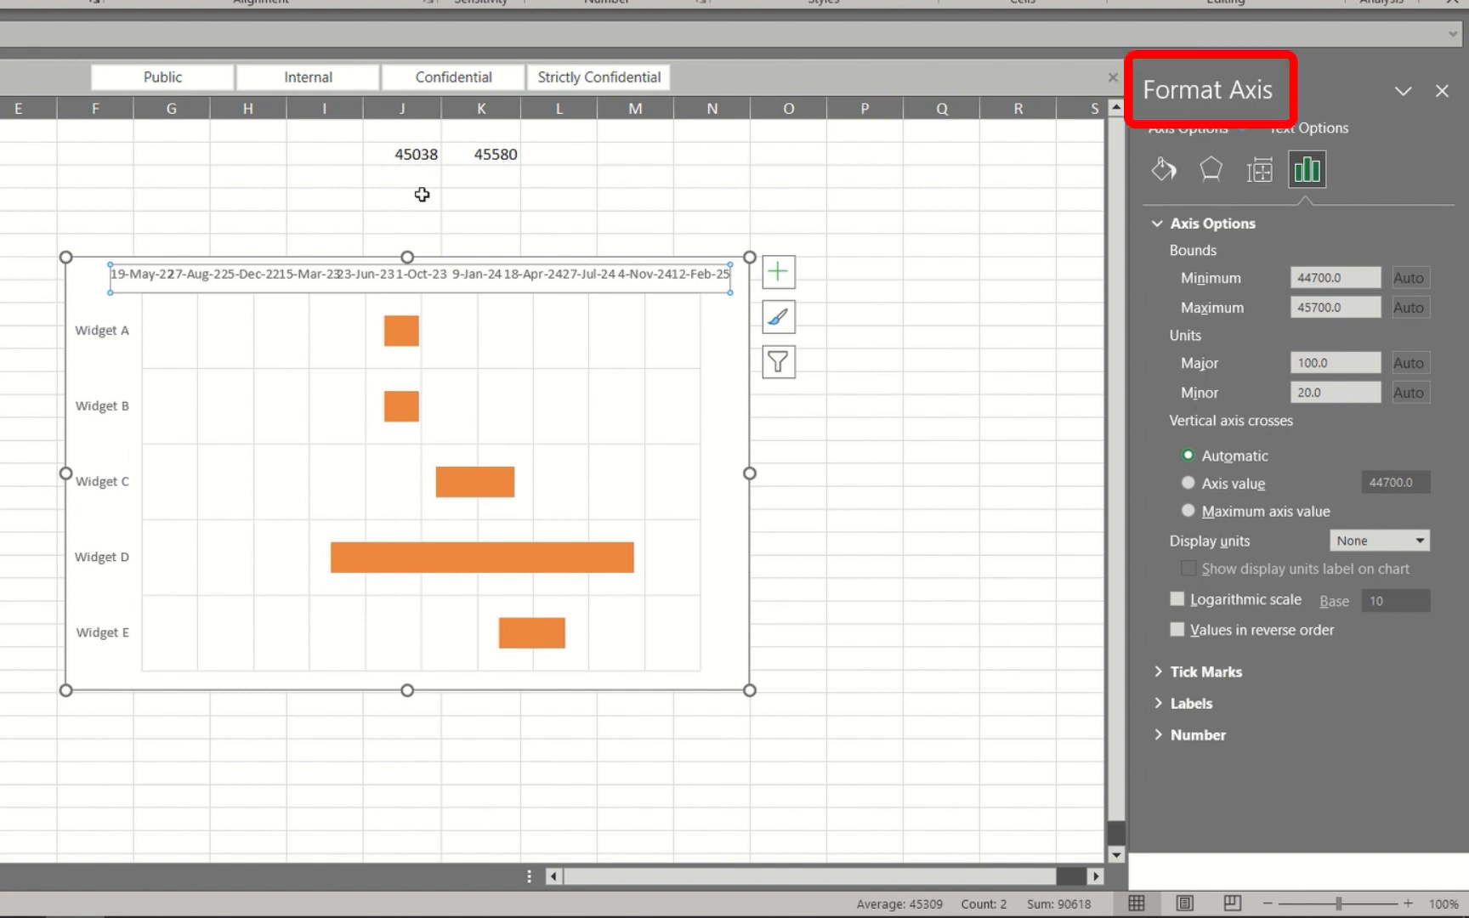
left_click_drag(1342, 278, 1306, 289)
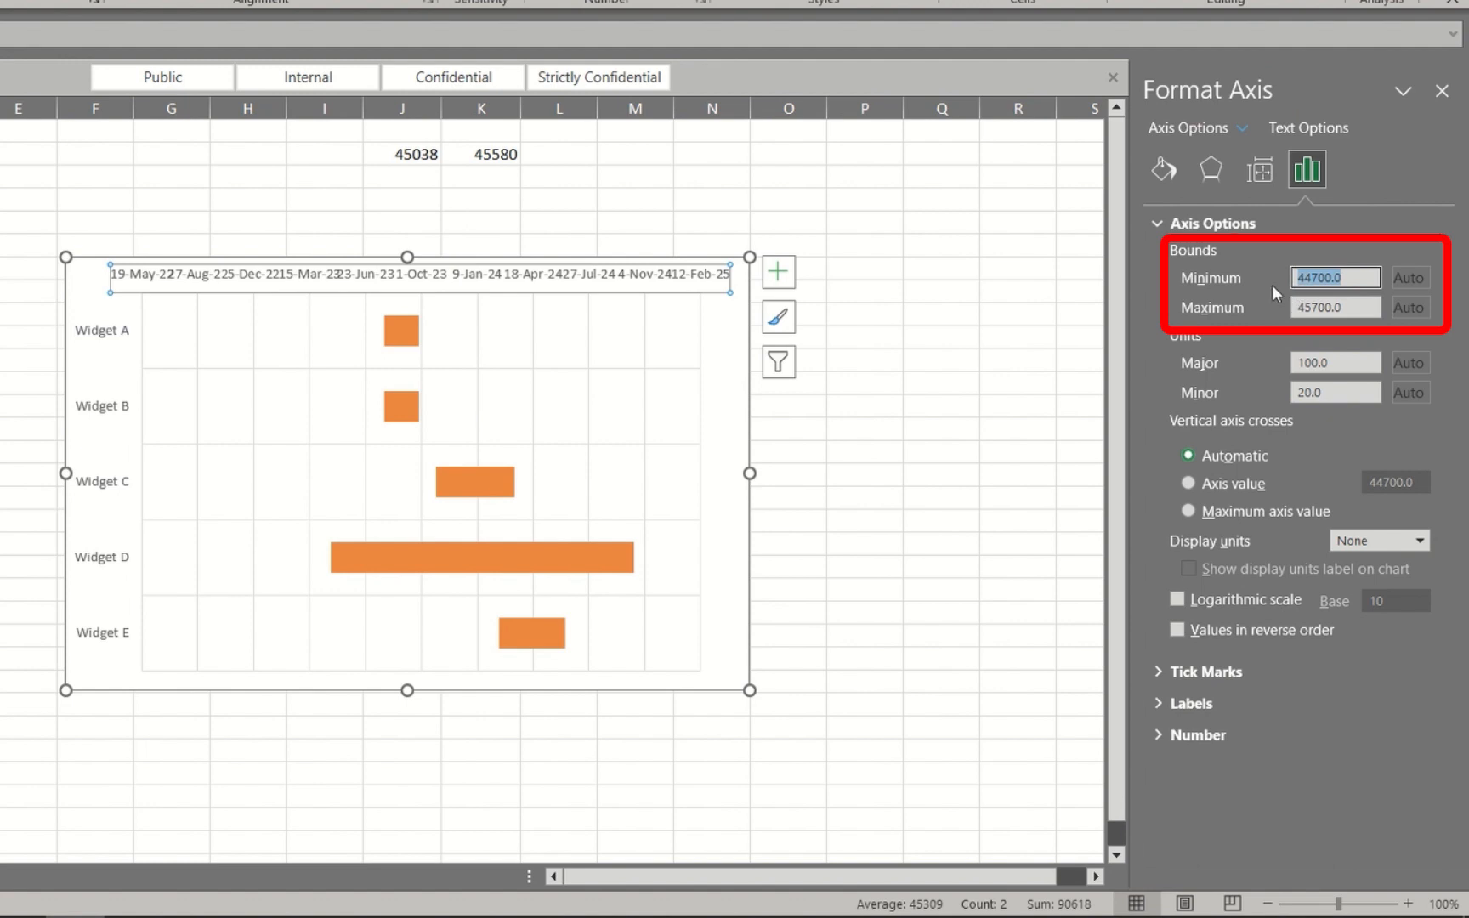
type("45038")
key("Tab")
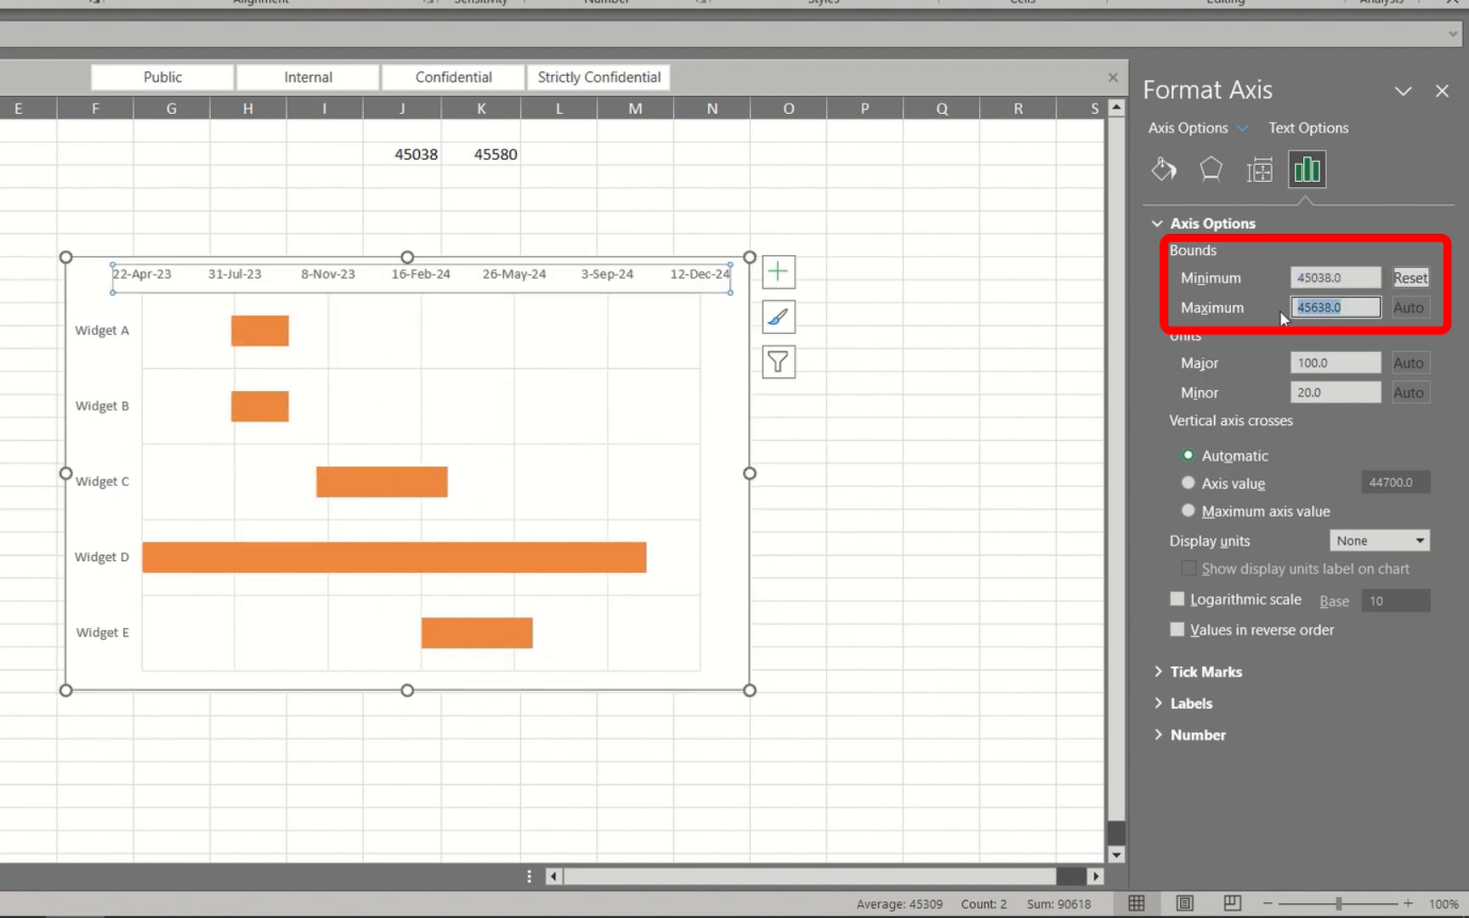
type("455")
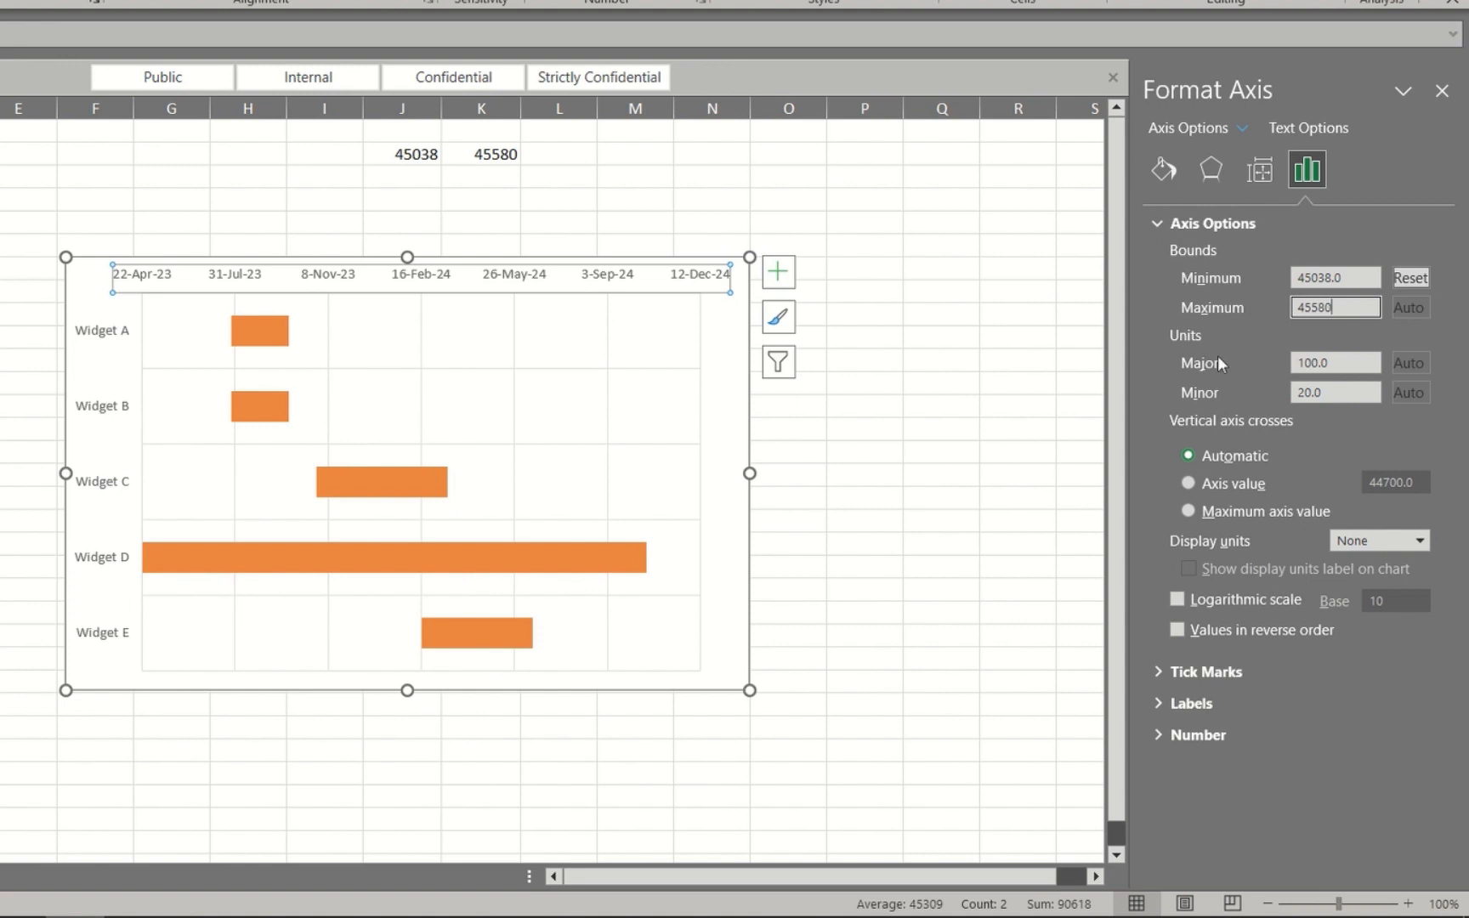
key("Tab")
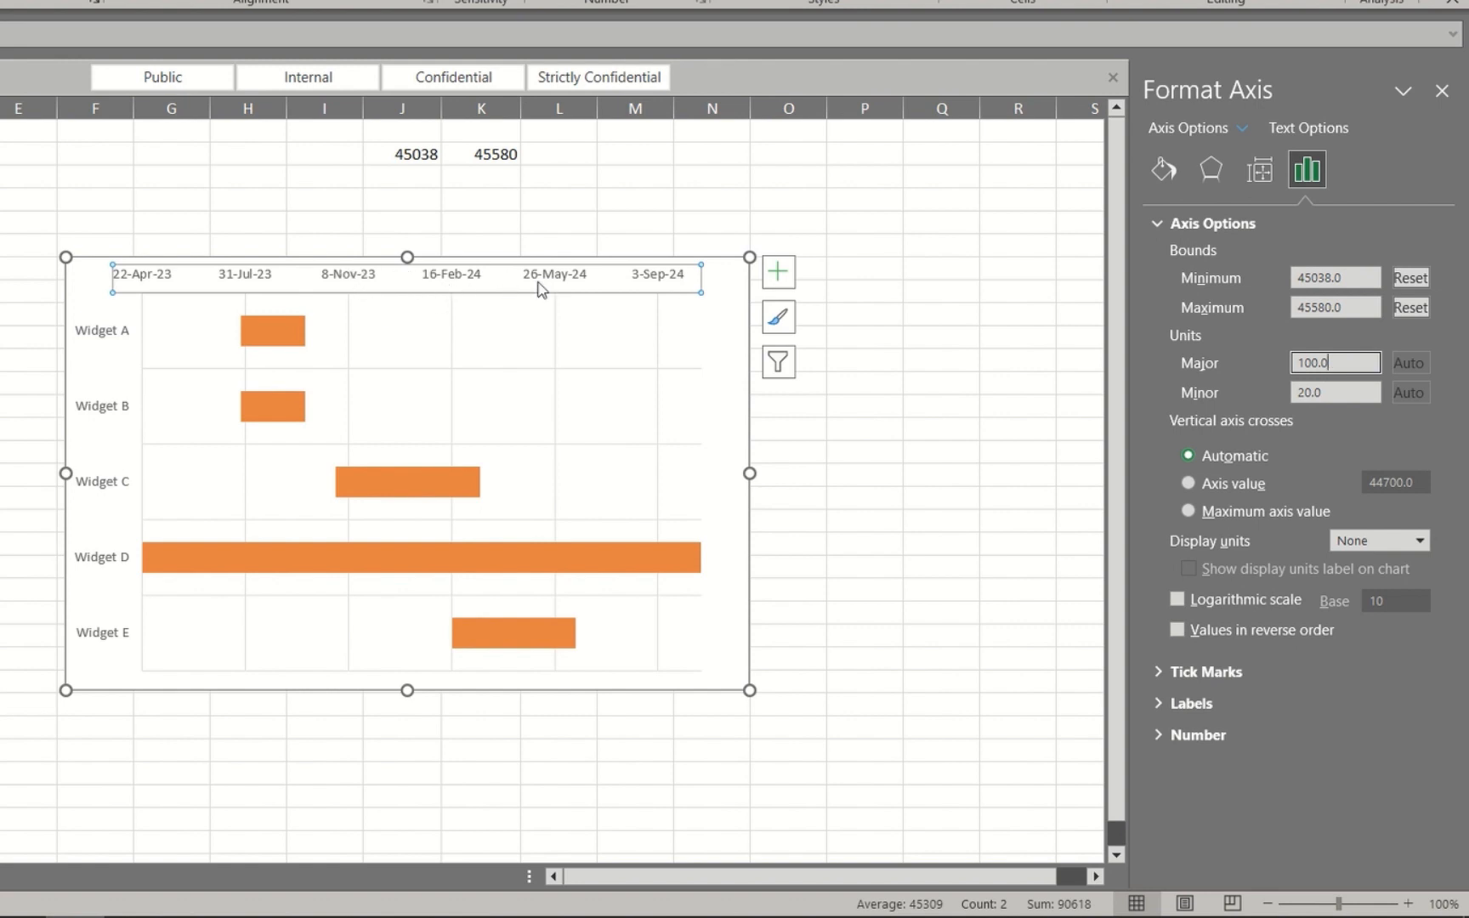
Set the major unit of the chart's date axis to 92.5
double_click(1314, 363)
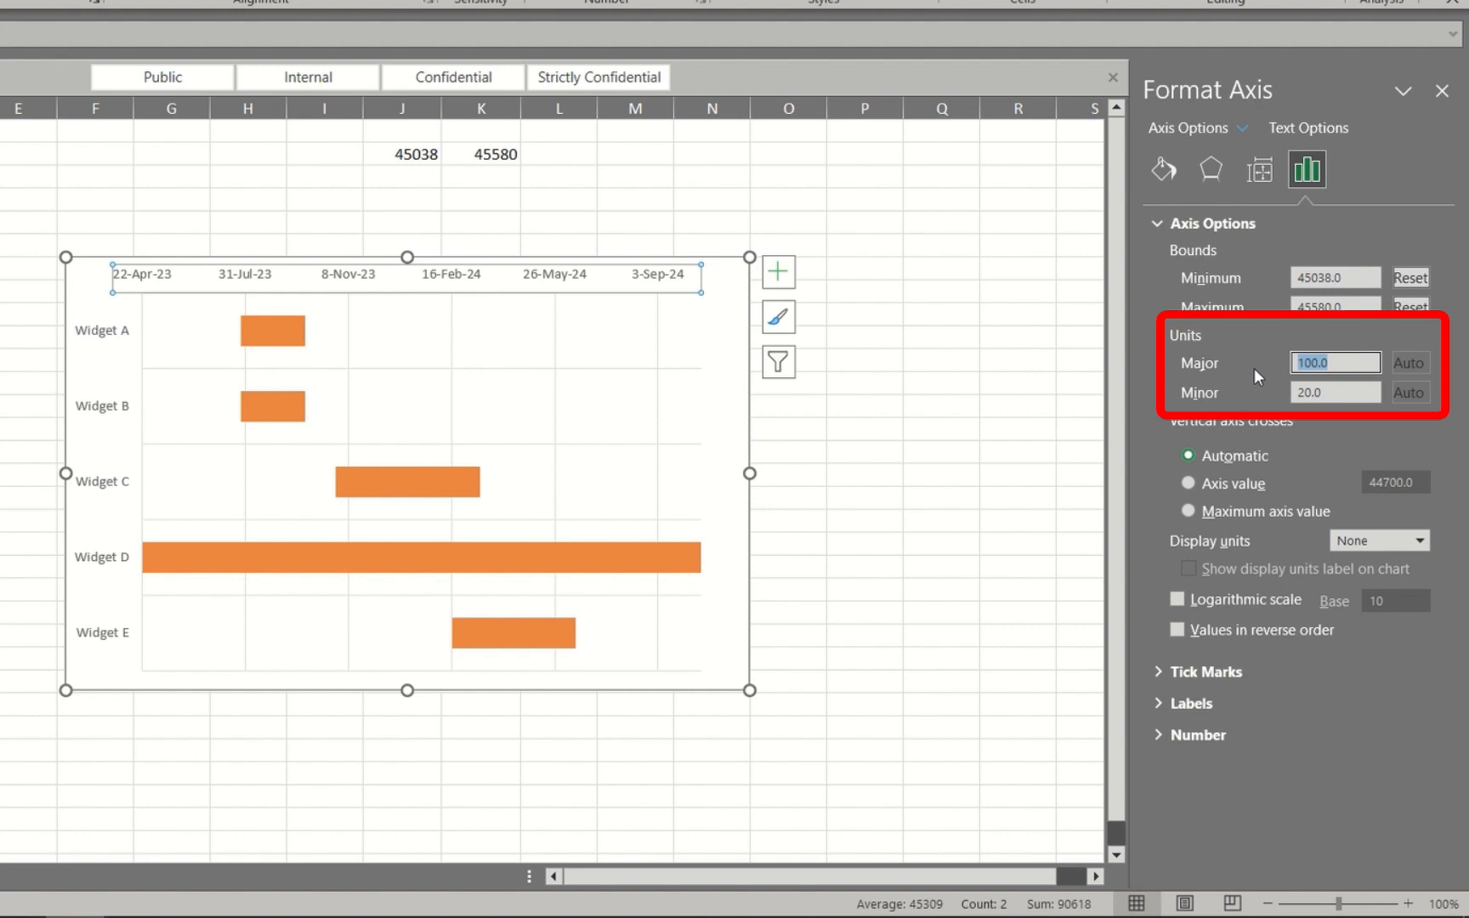
type("92.5")
left_click(1330, 391)
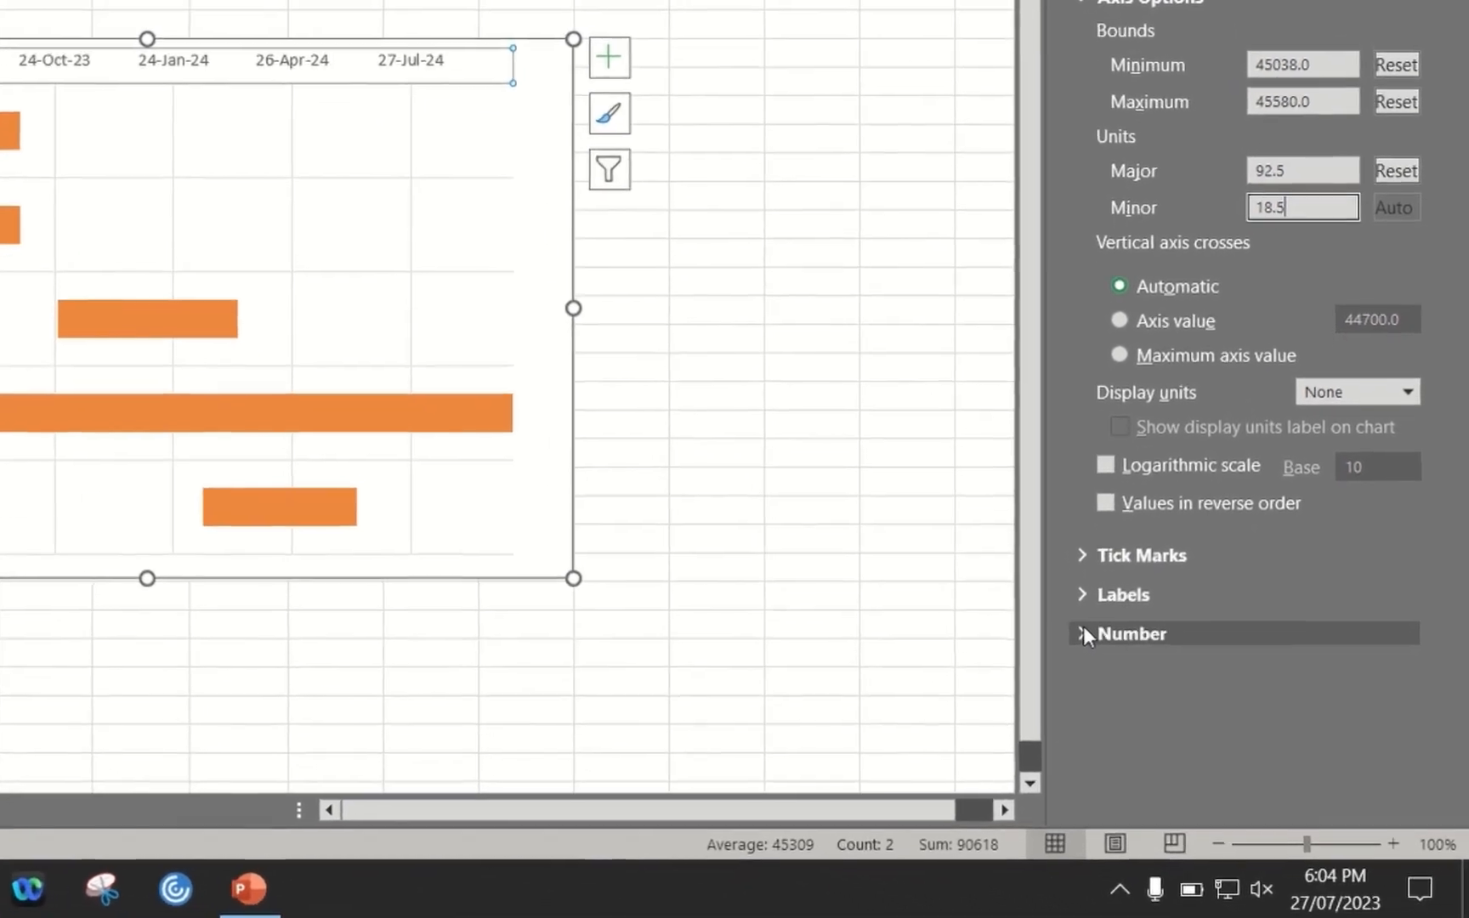
Set the number format category of the chart's date axis to Date
left_click(1172, 735)
scroll(1340, 618, "down", 3)
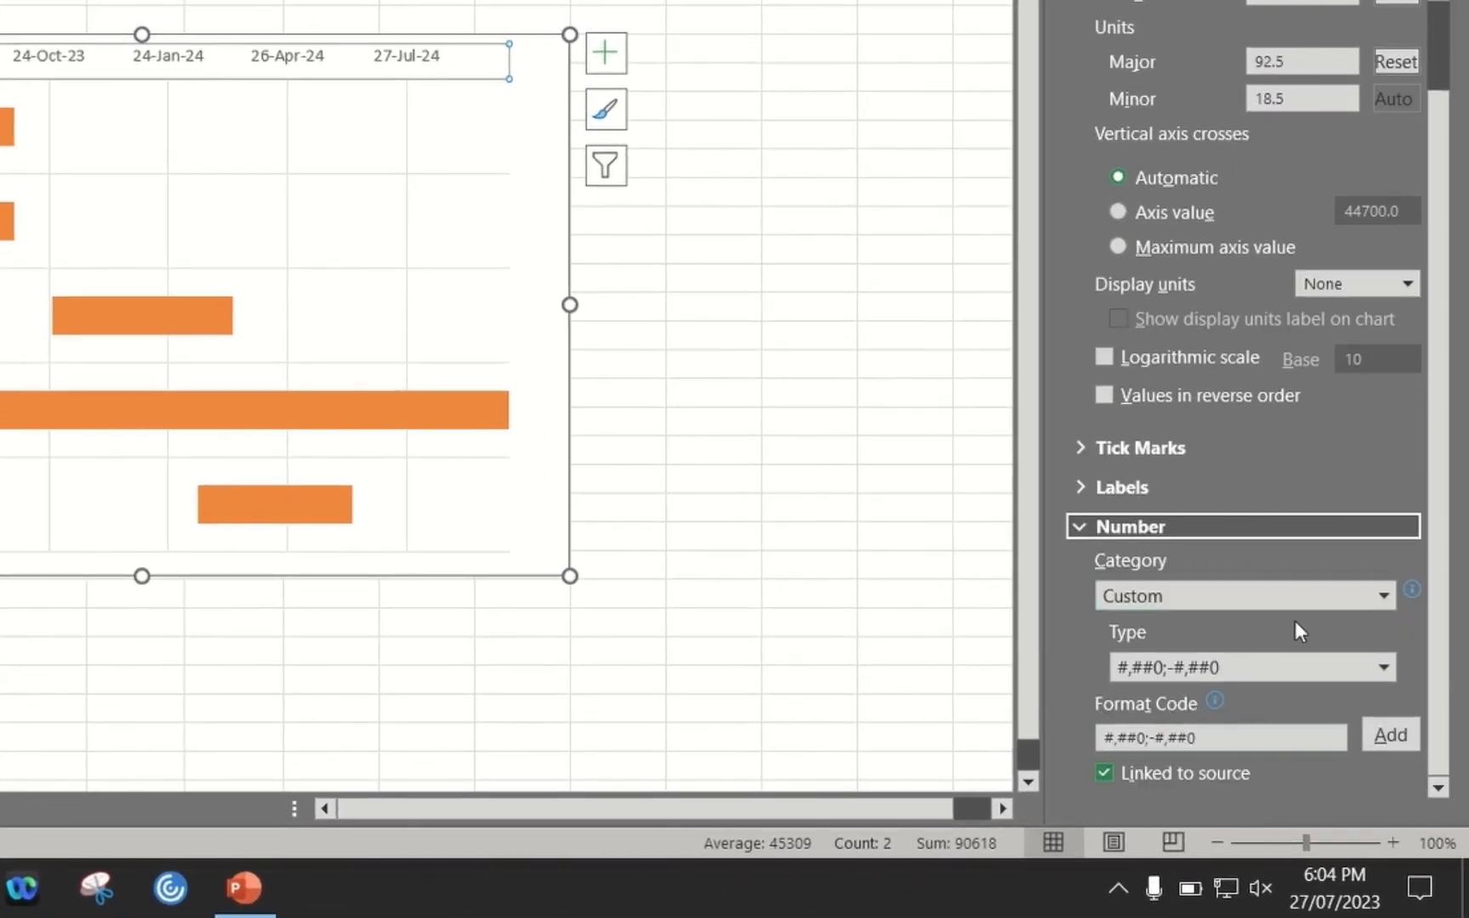
left_click(1383, 596)
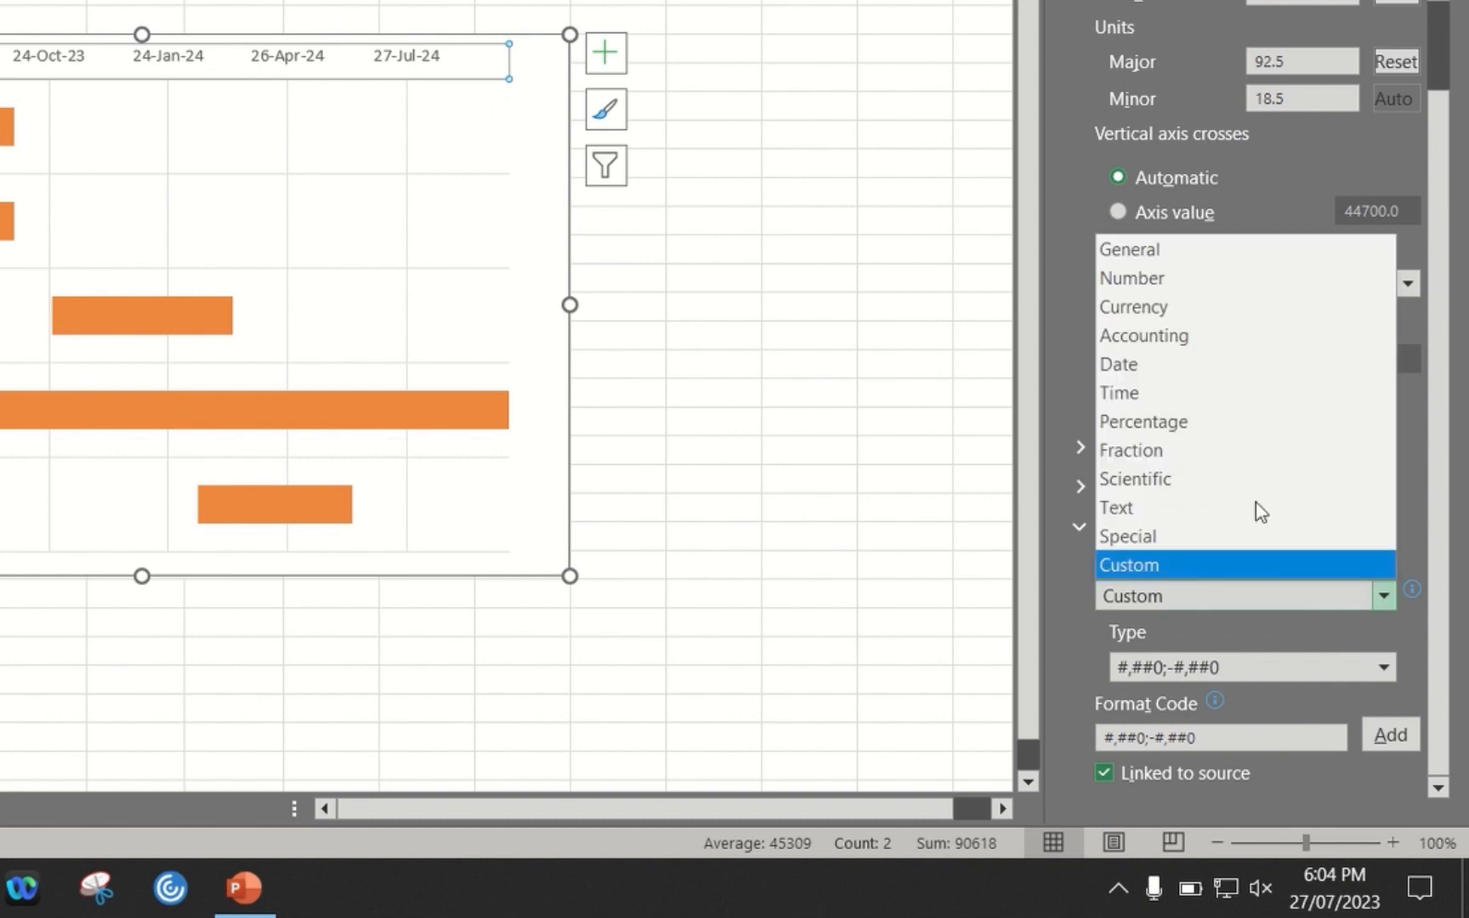
left_click(1177, 367)
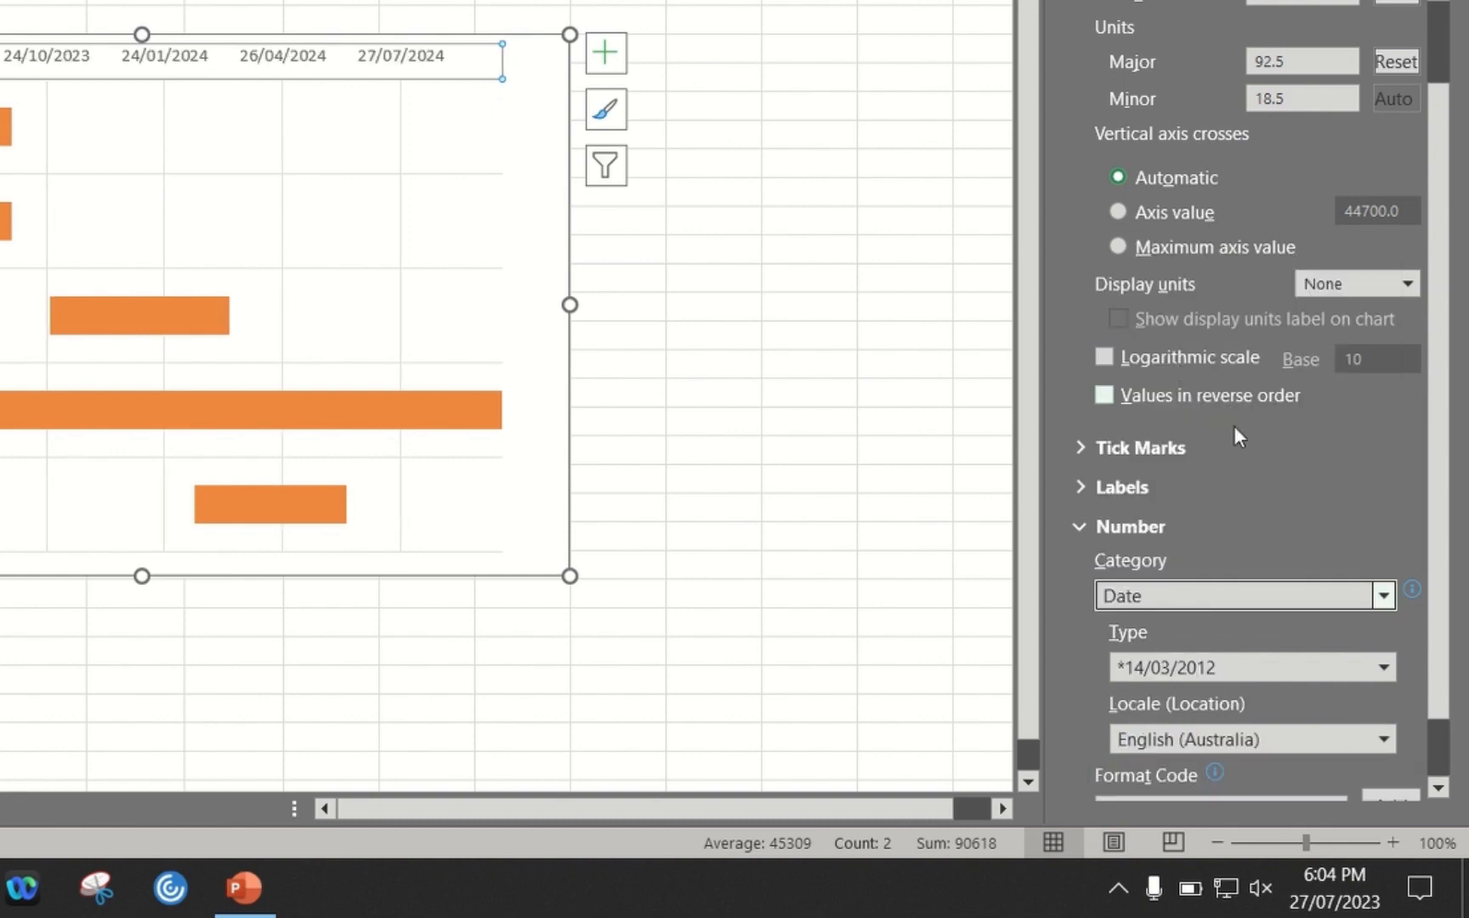
scroll(1265, 604, "down", 1)
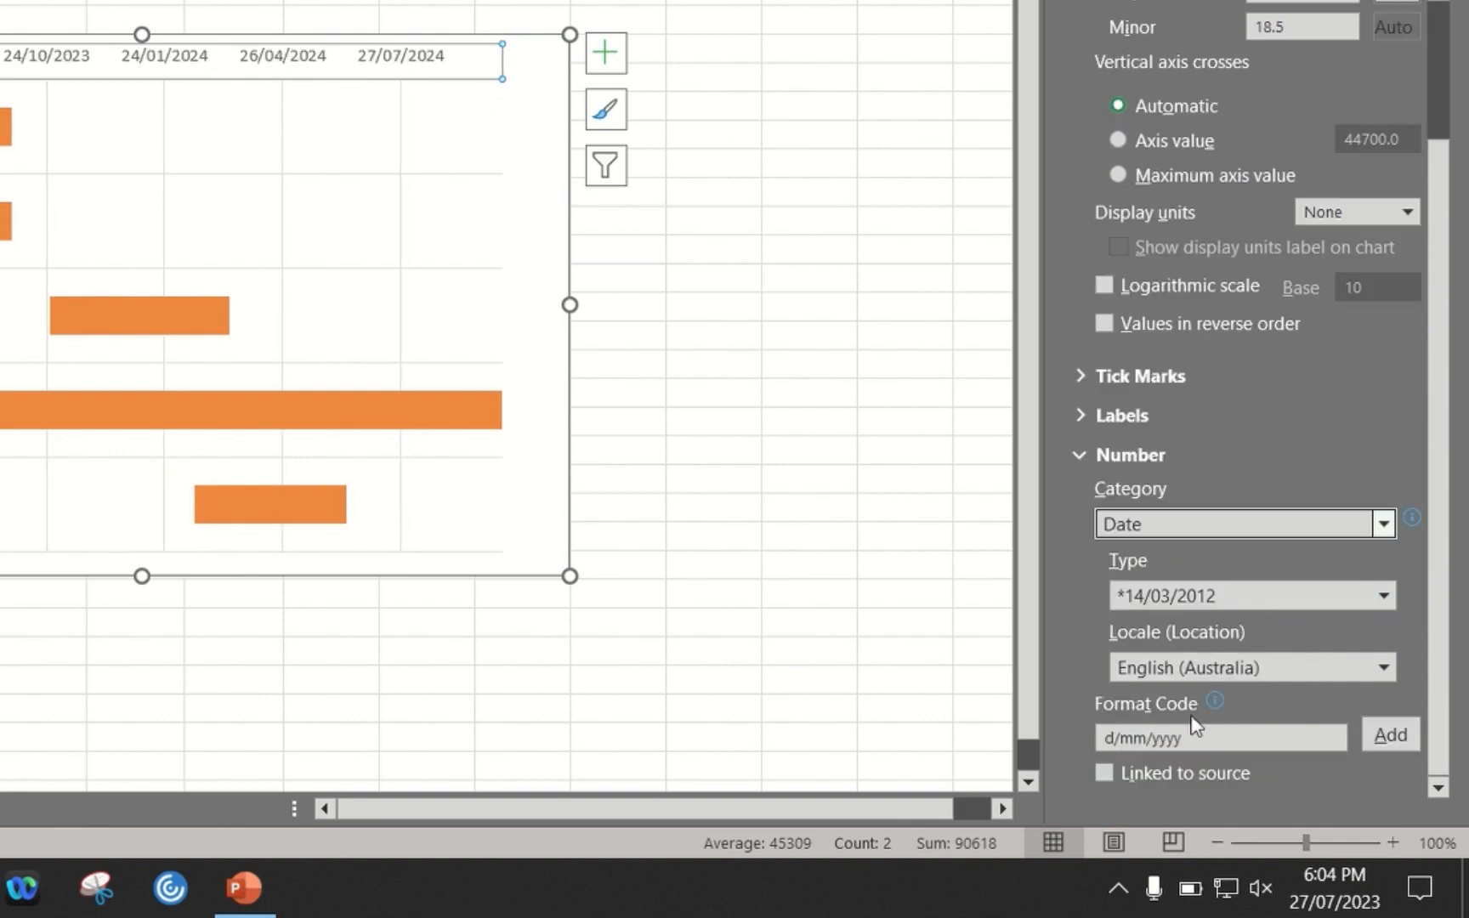
Change the date axis's format code to mmm/yyyy and add it as a custom format
left_click(1122, 733)
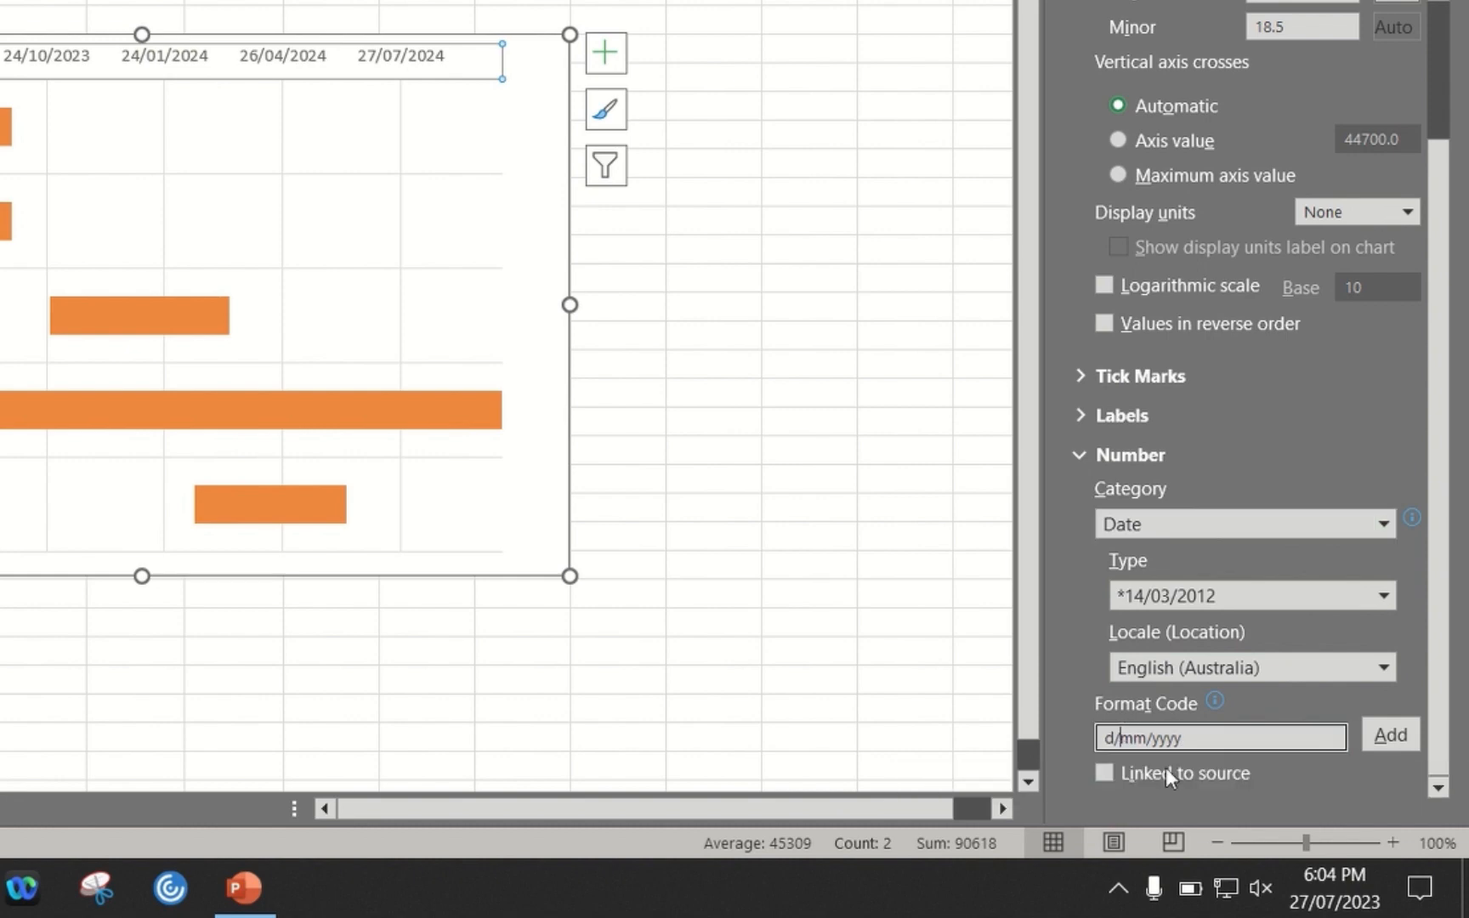
key("BackSpace")
key("BackSpace")
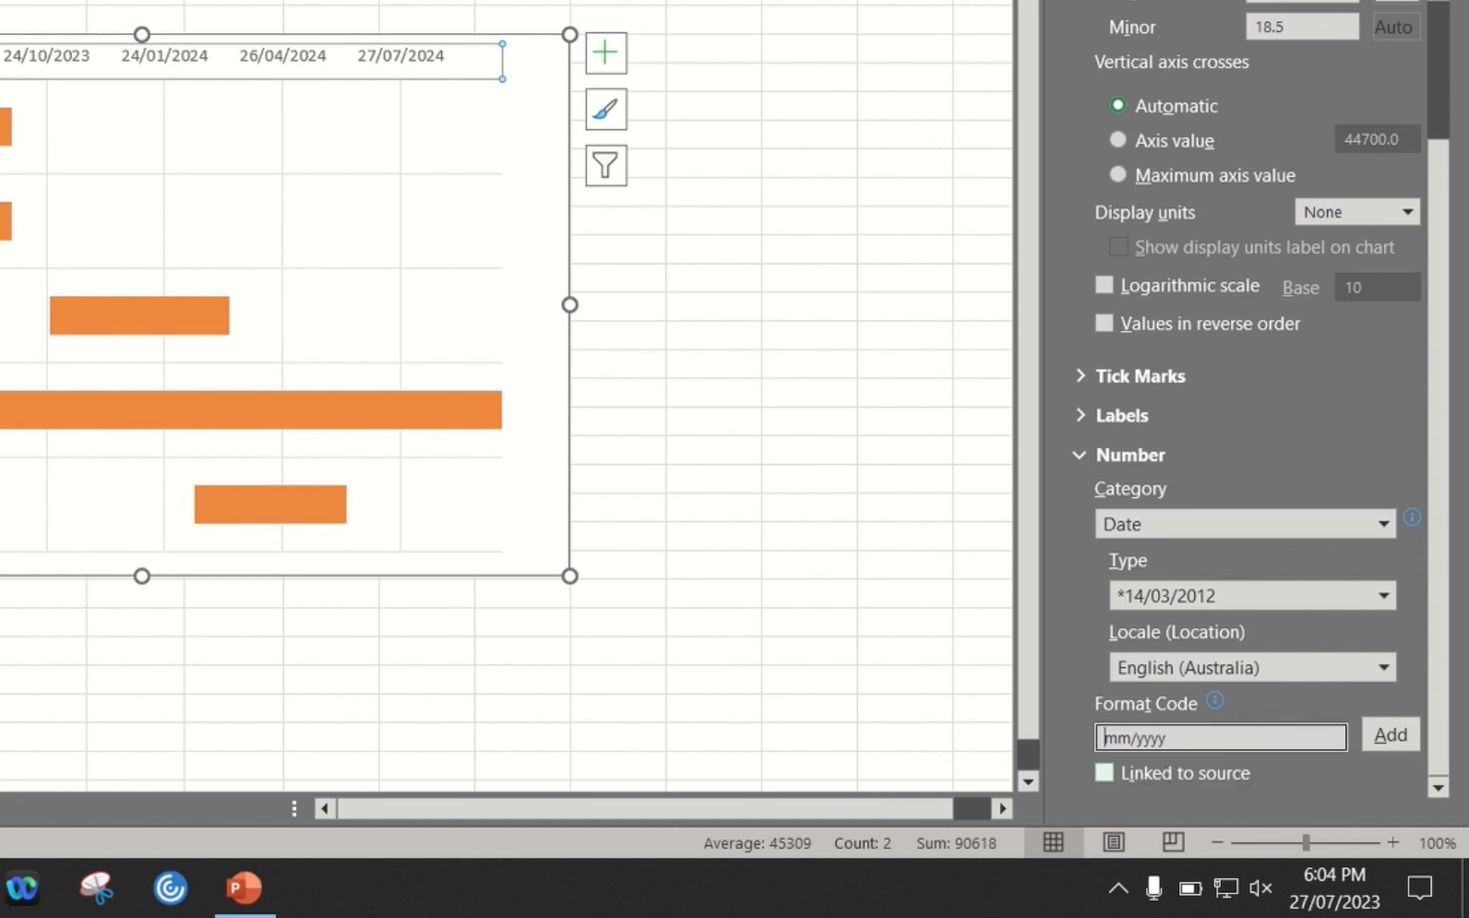
type("m")
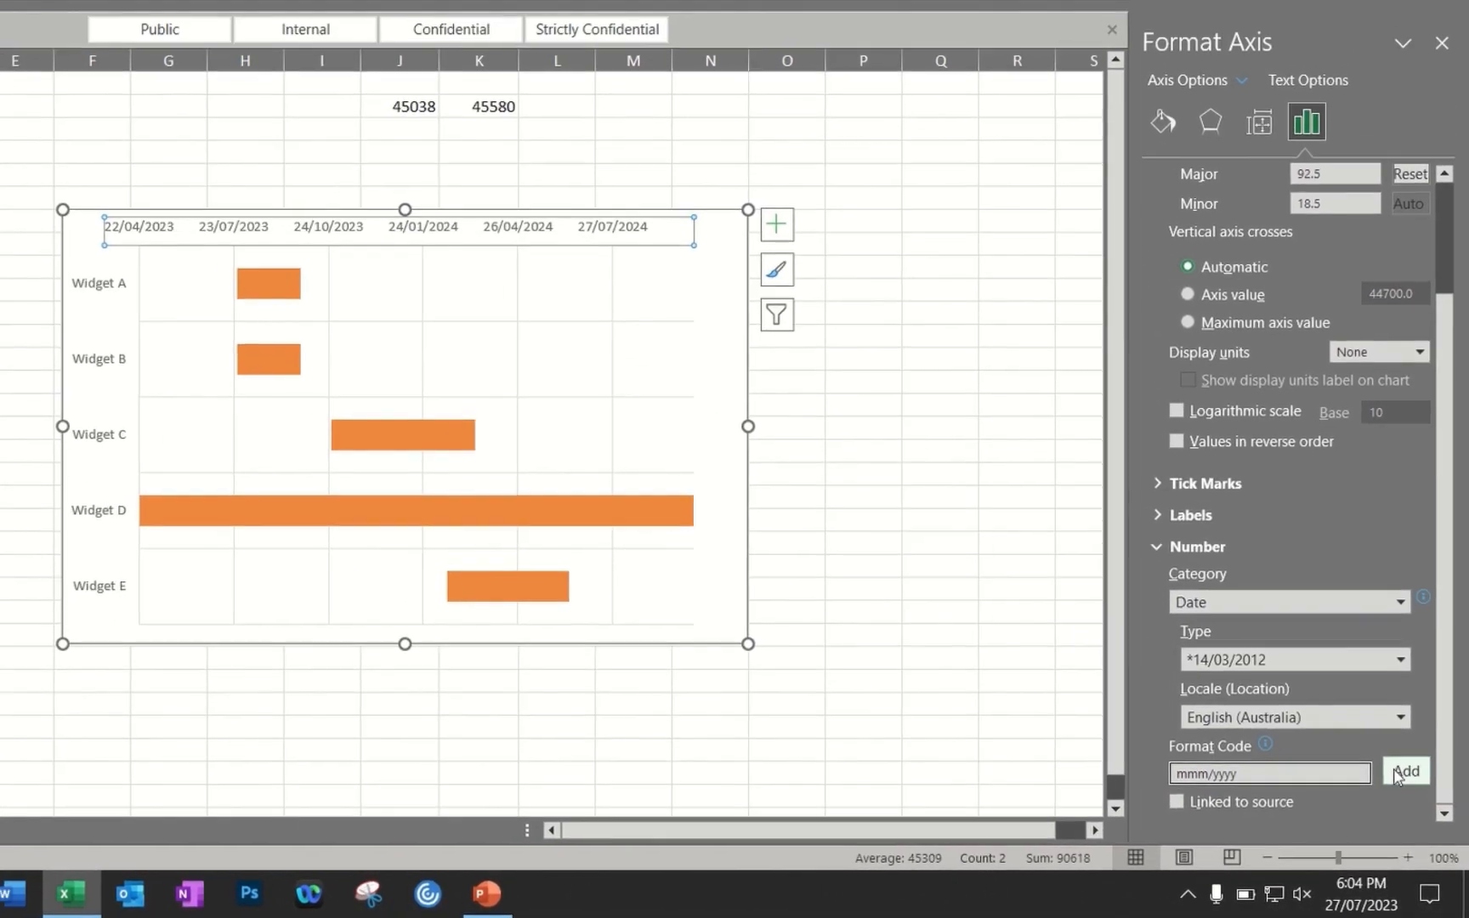
left_click(1390, 734)
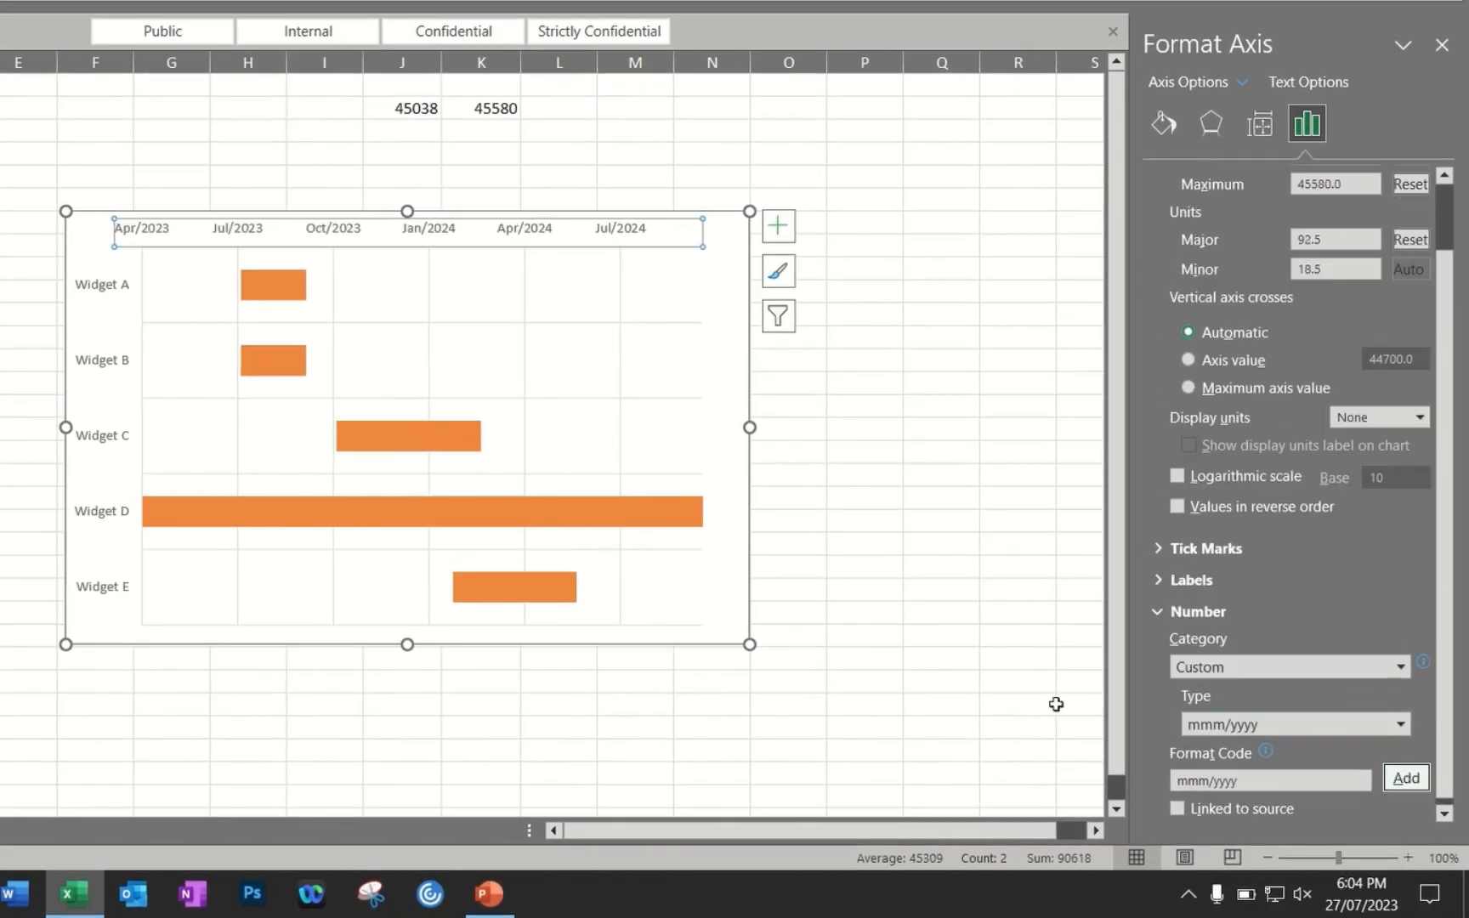
Move the Gantt chart from Sheet1 to a new worksheet, pasting it at cell A1 and shifting it slightly away from the sheet's corner
left_click(882, 223)
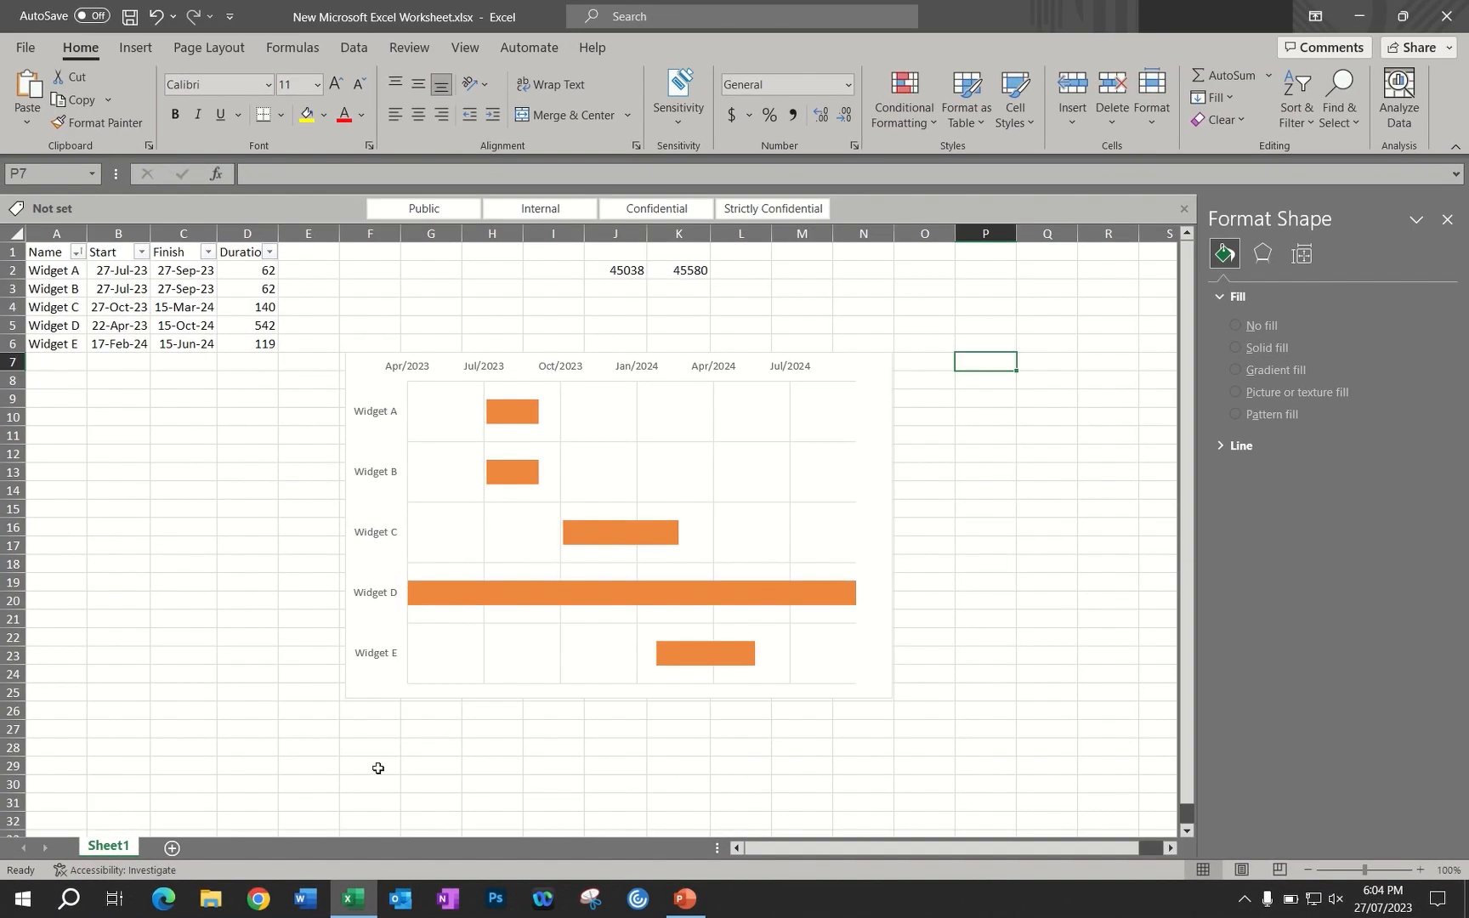
left_click(374, 373)
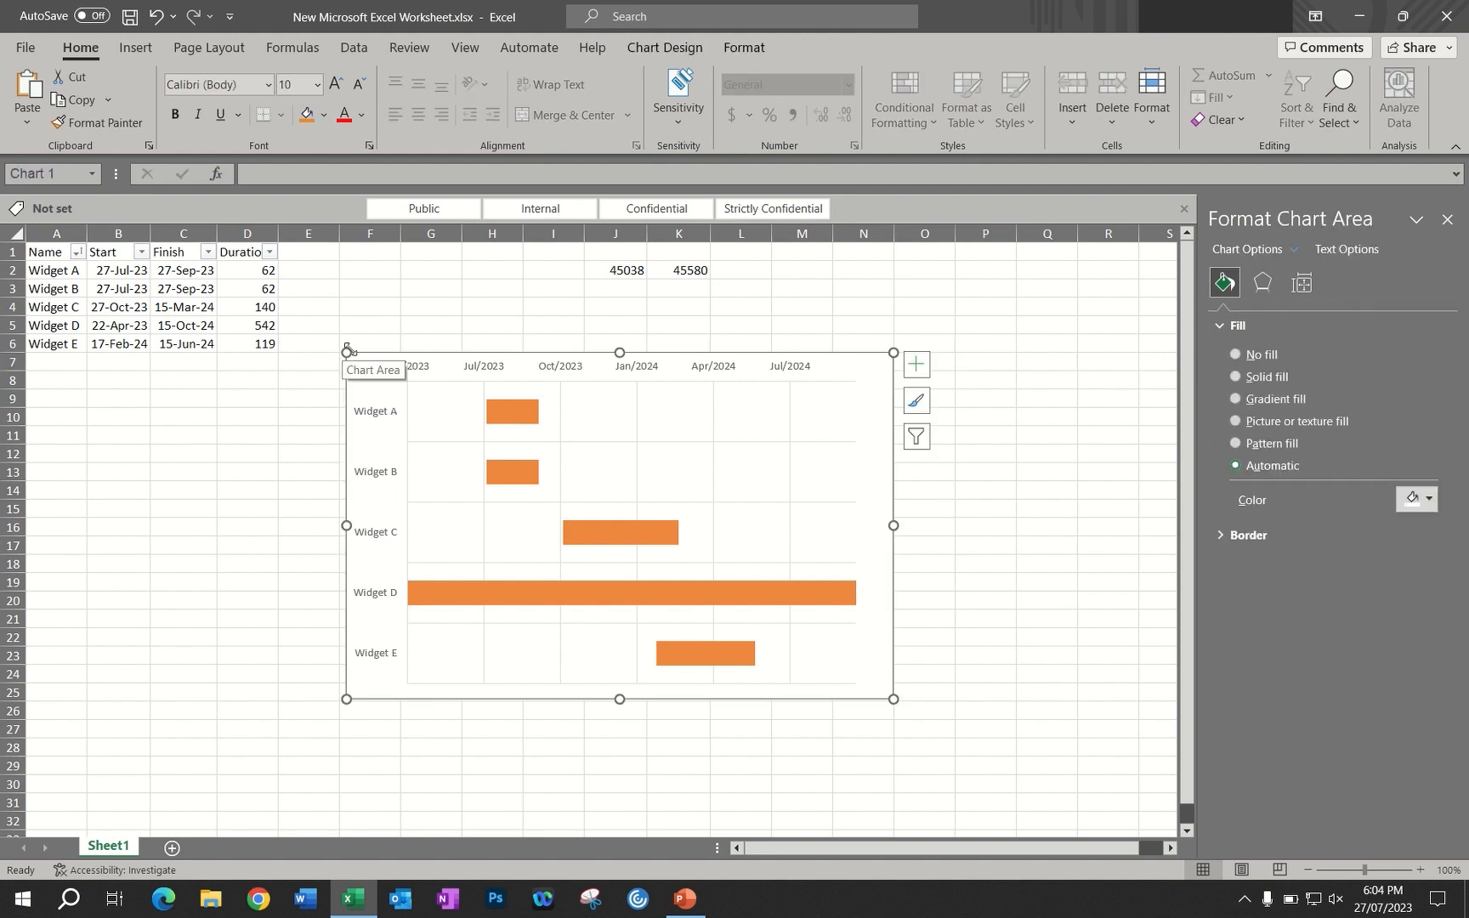
right_click(346, 353)
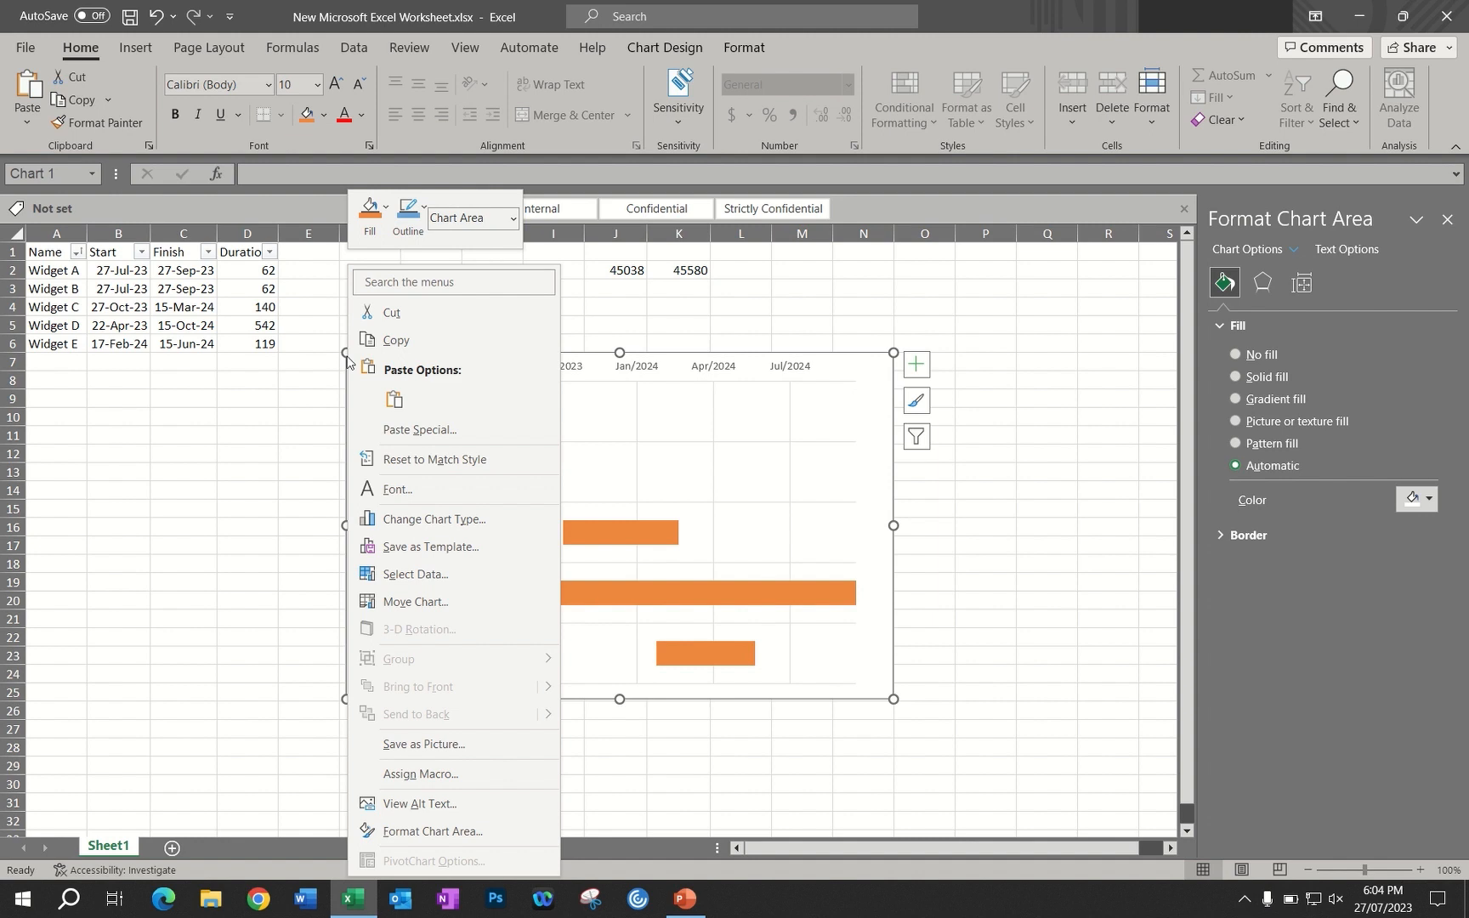
left_click(402, 313)
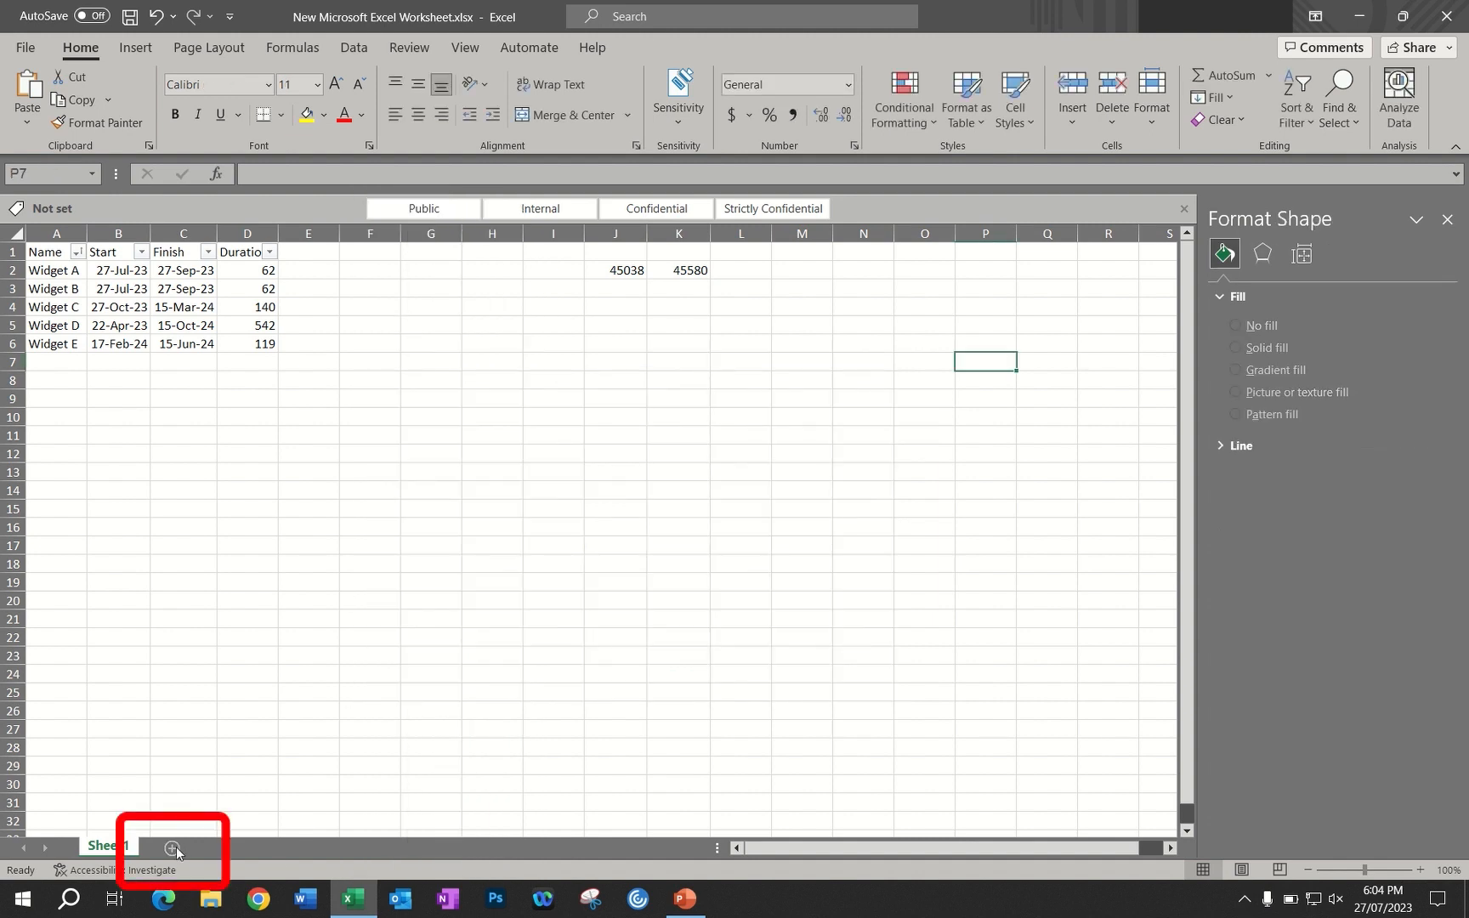
left_click(172, 847)
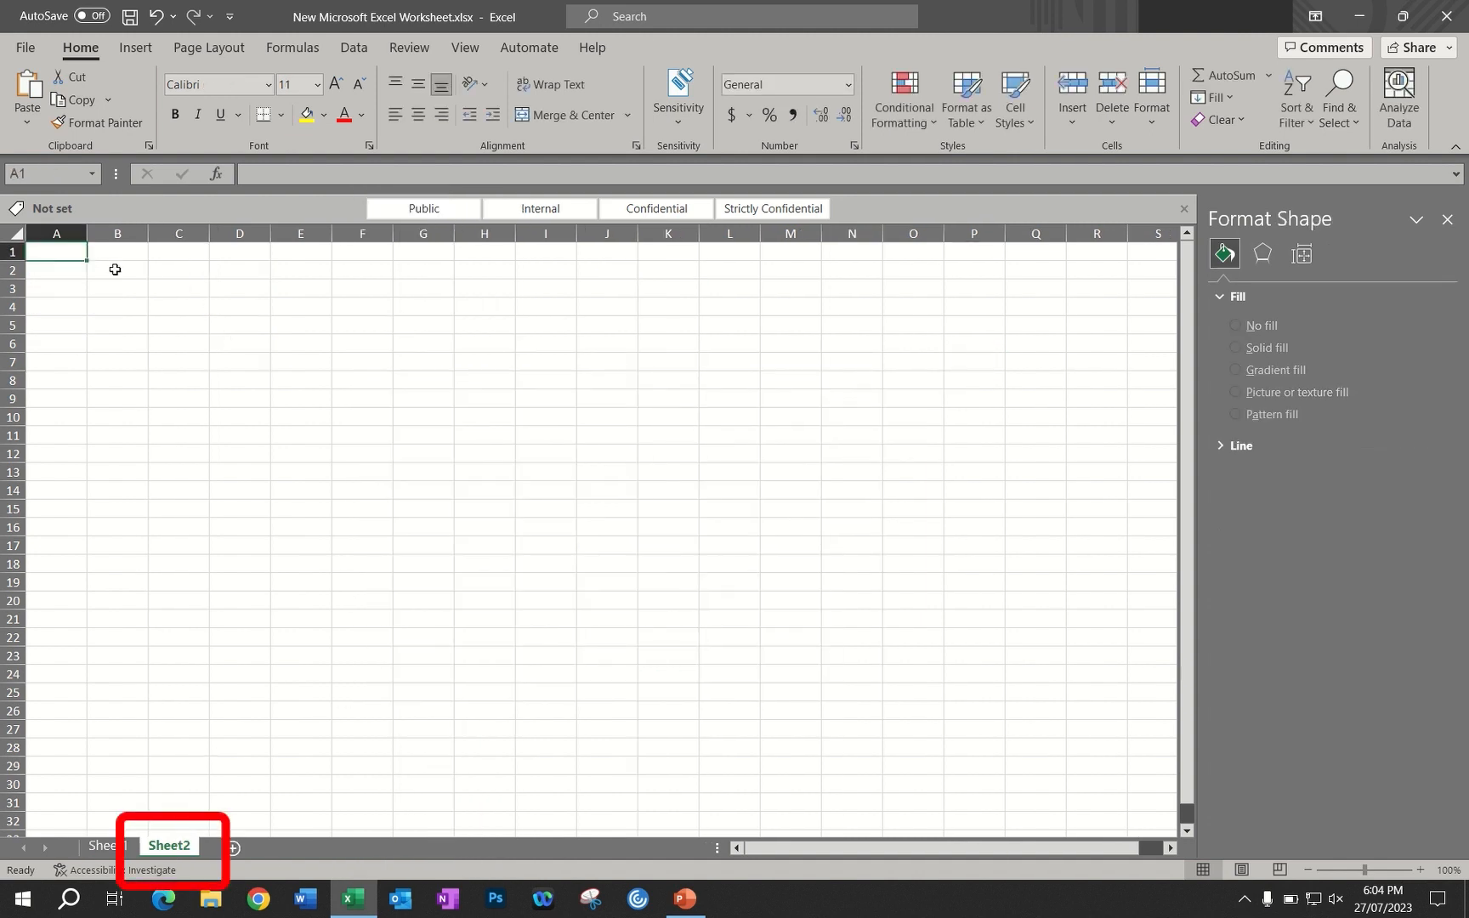
right_click(58, 250)
left_click(102, 389)
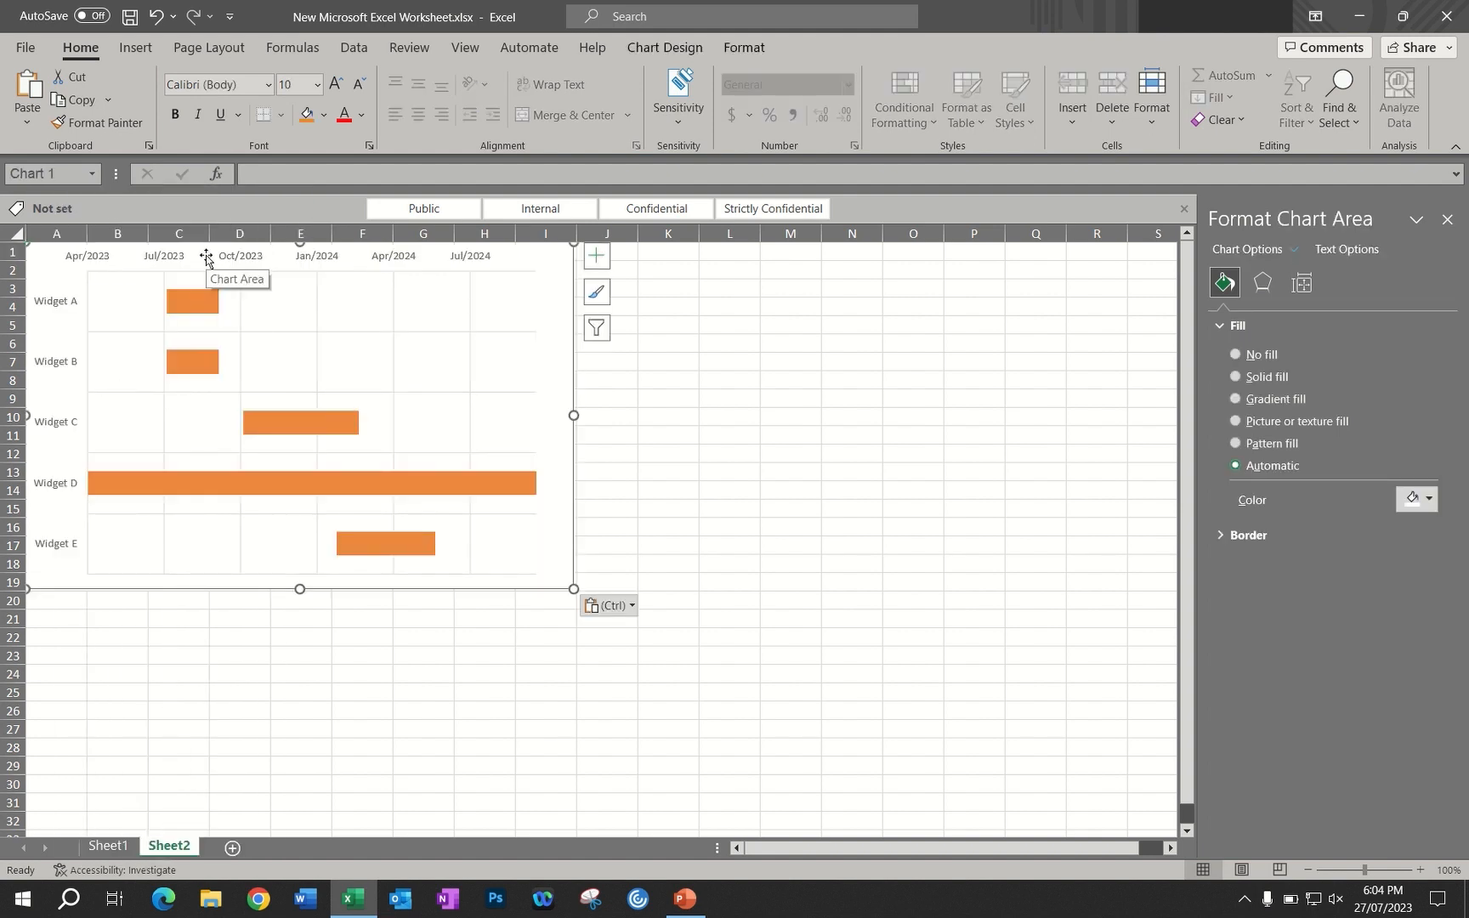
left_click_drag(207, 260, 274, 274)
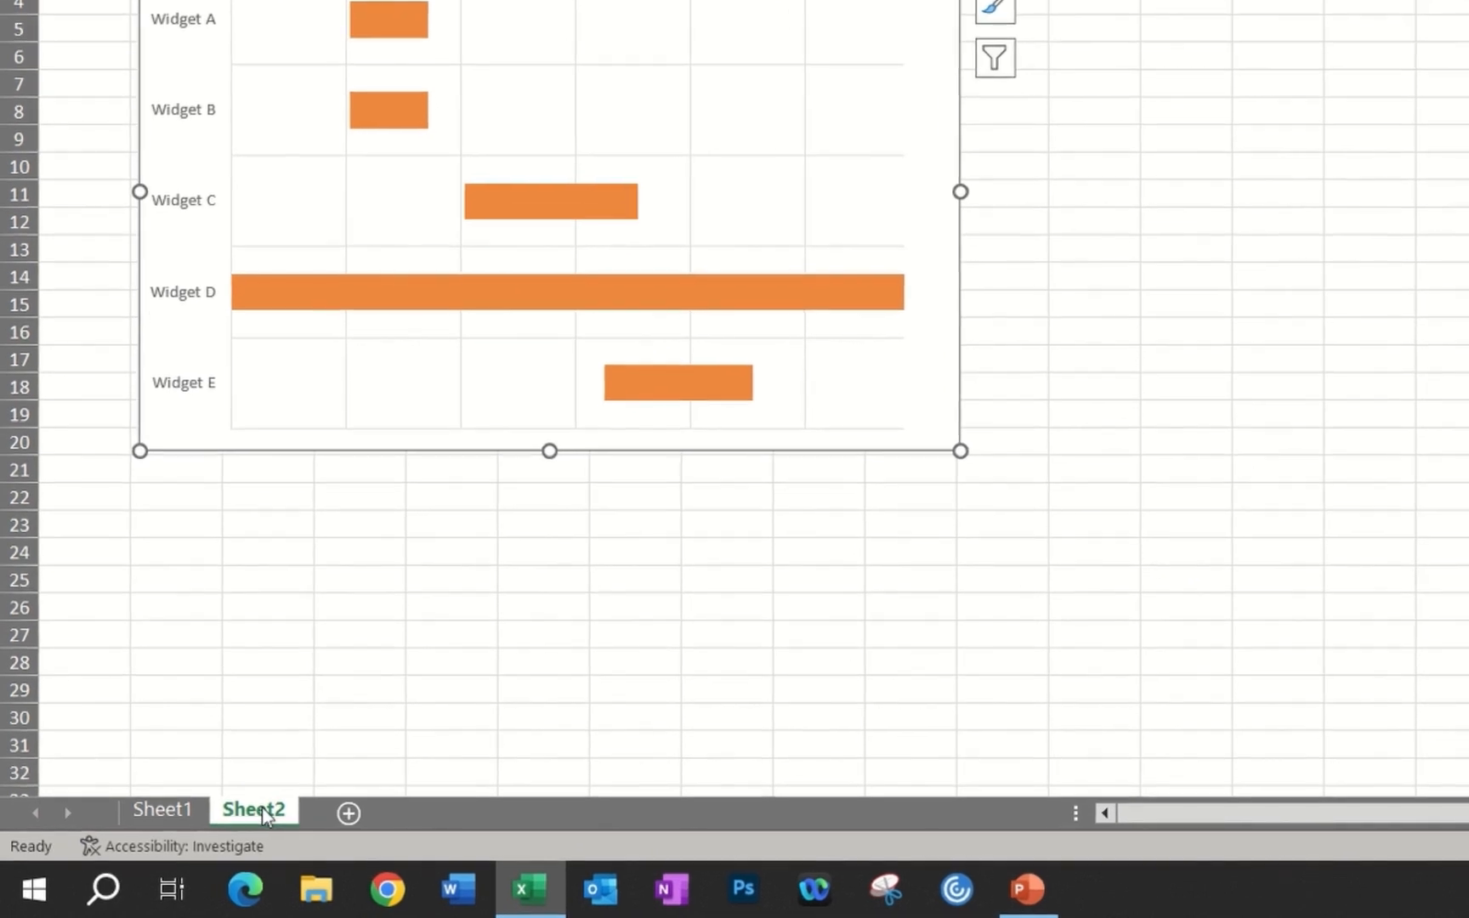
Rename the new worksheet that holds the chart as CHART
type("D")
key("BackSpace")
type("CHART")
Rename Sheet1 as DATA and place the CHART sheet before it
left_click(171, 810)
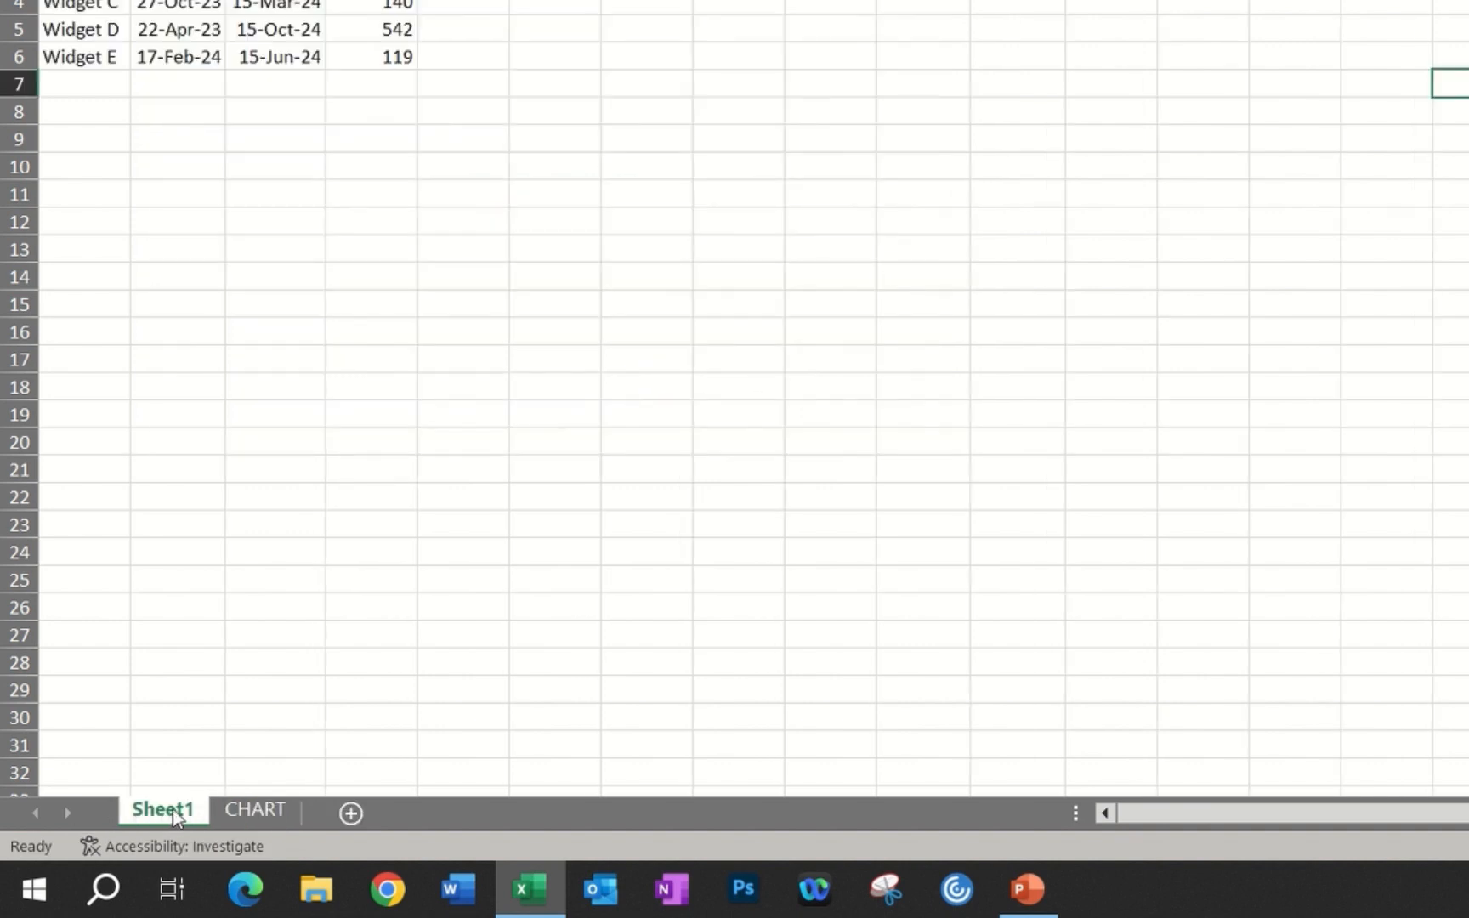
double_click(172, 809)
type("DATA")
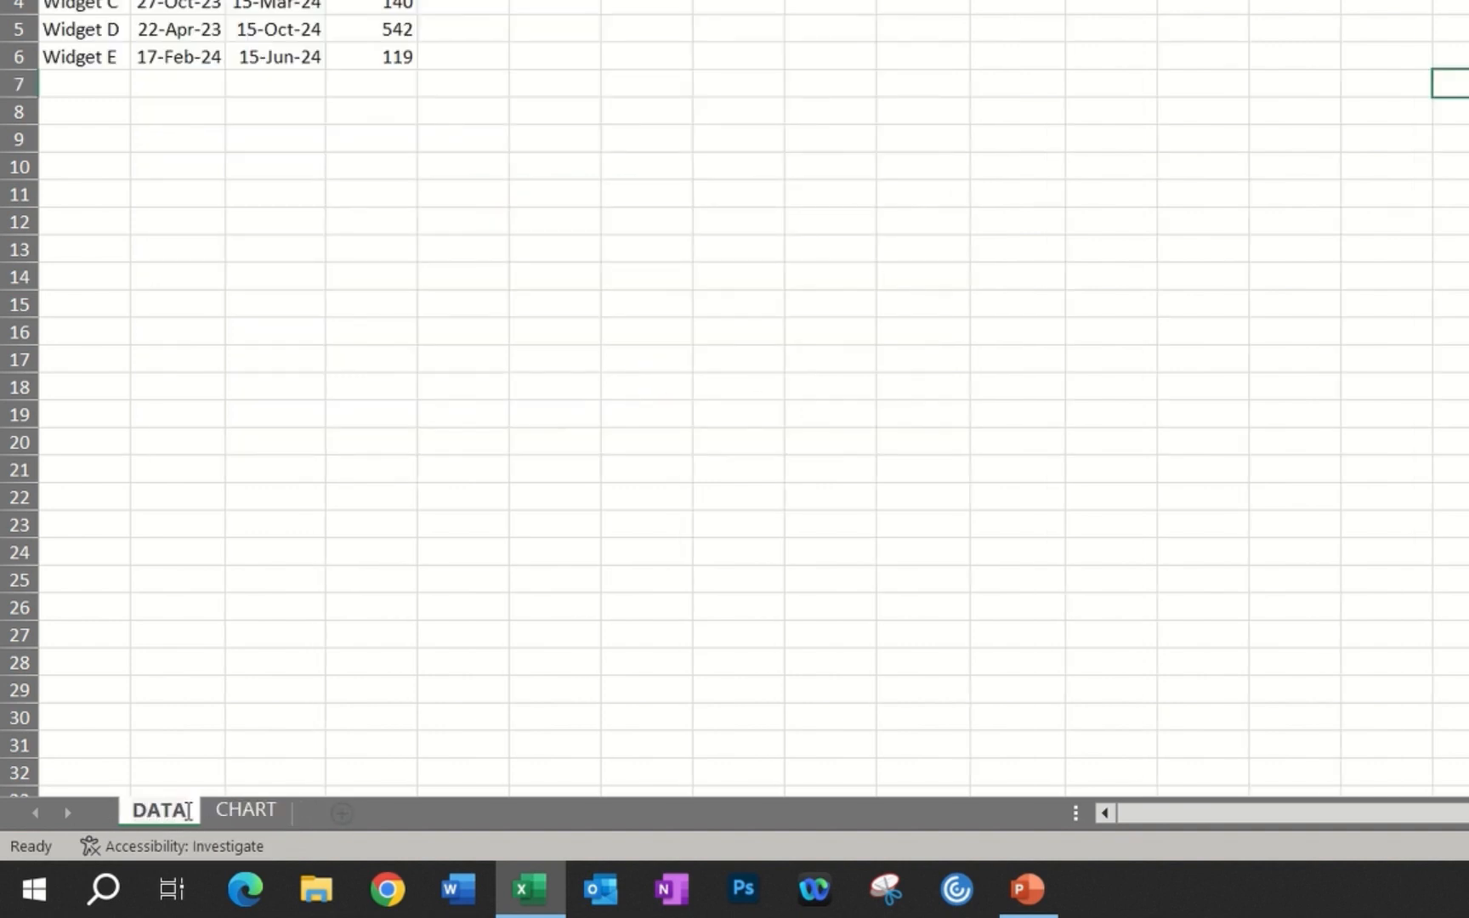
left_click(304, 750)
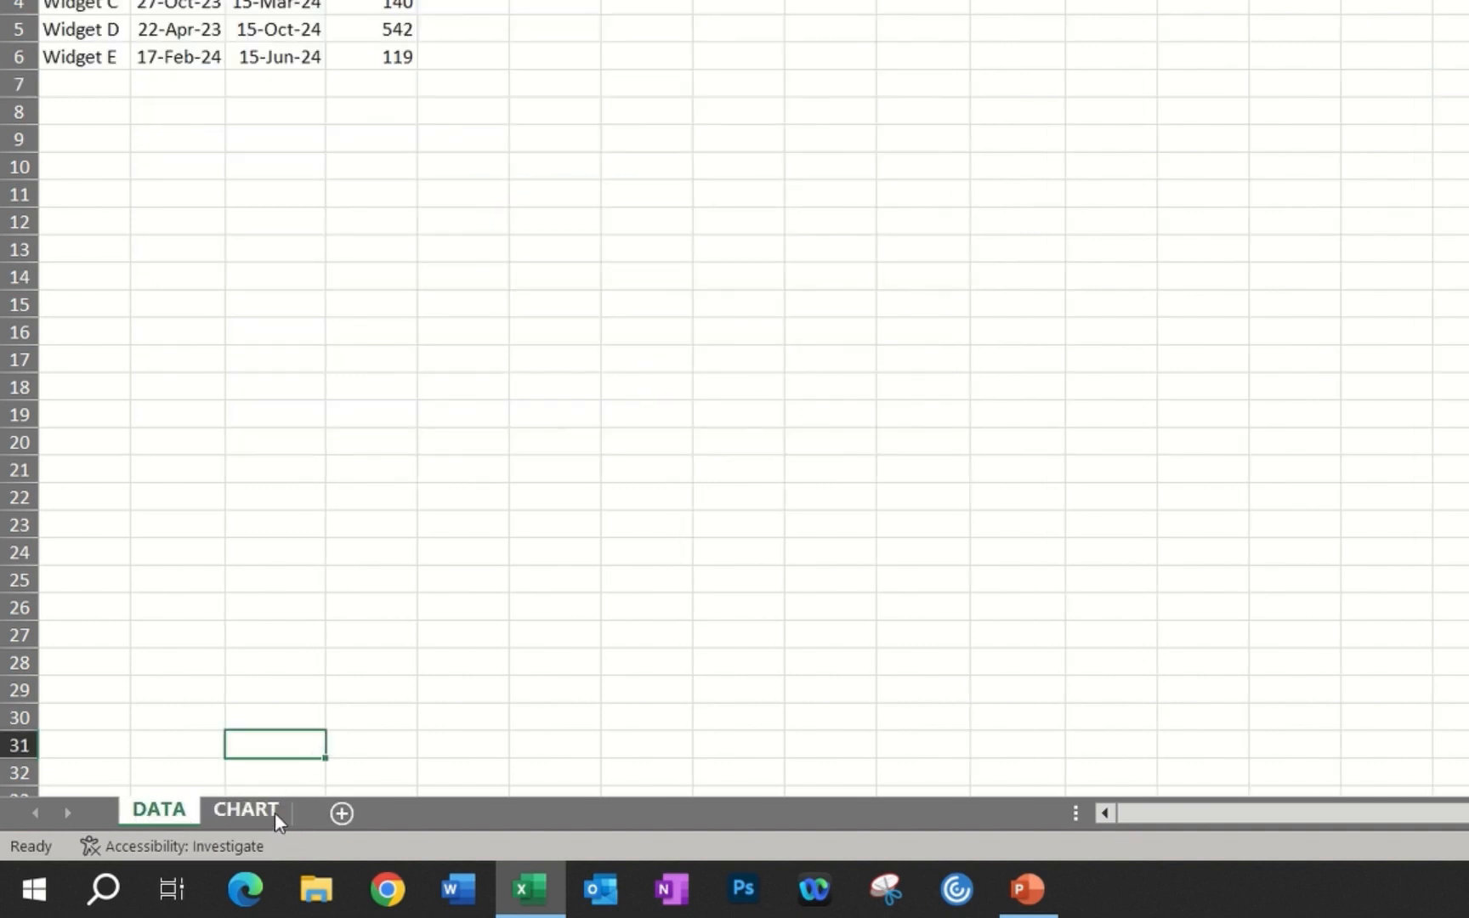
left_click_drag(275, 810, 119, 807)
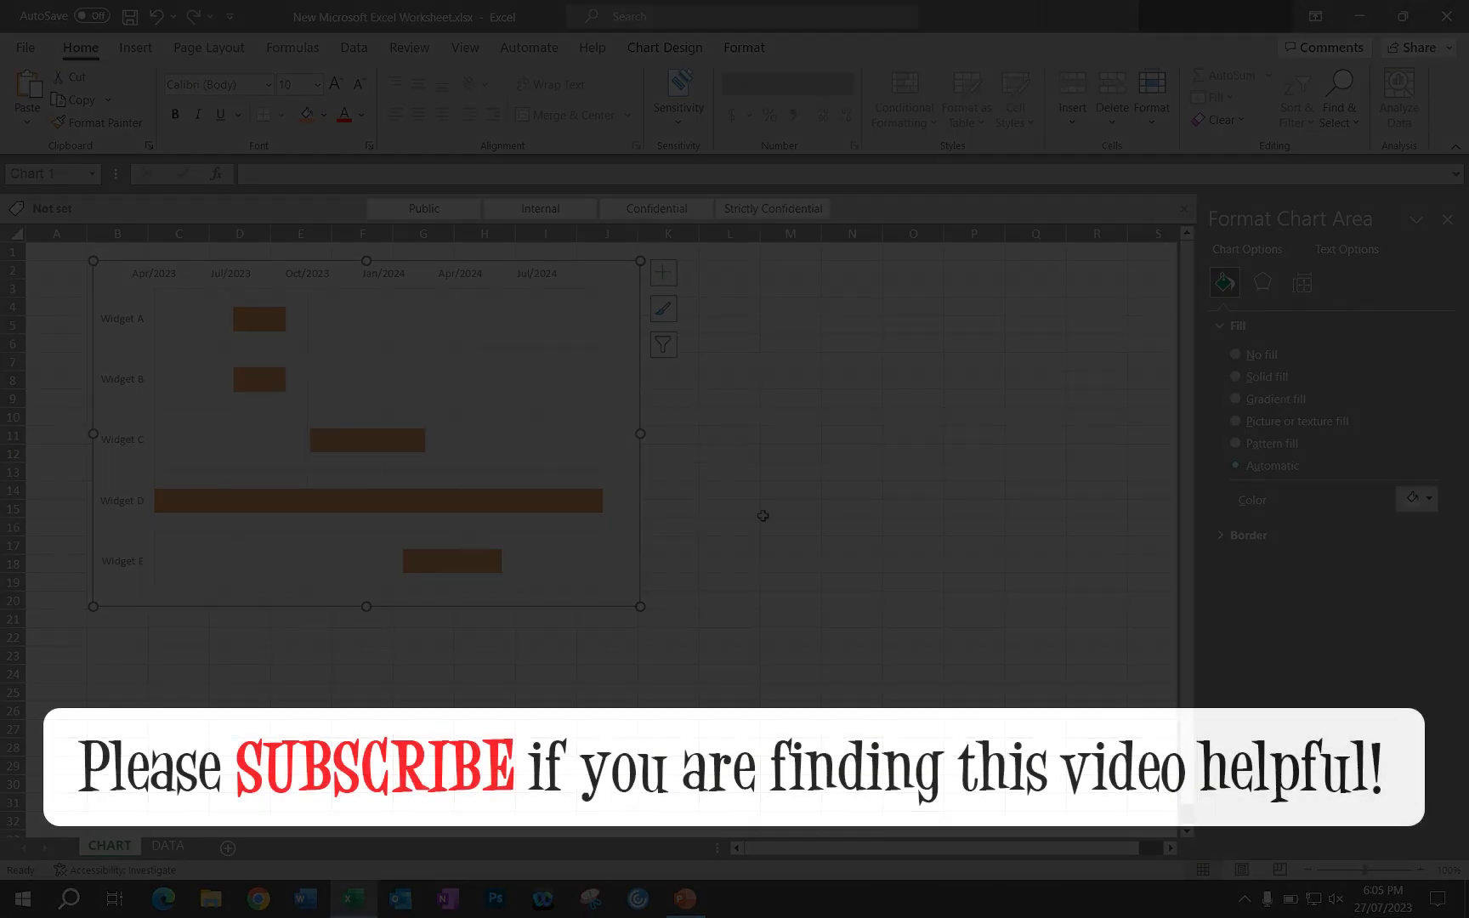
left_click(762, 515)
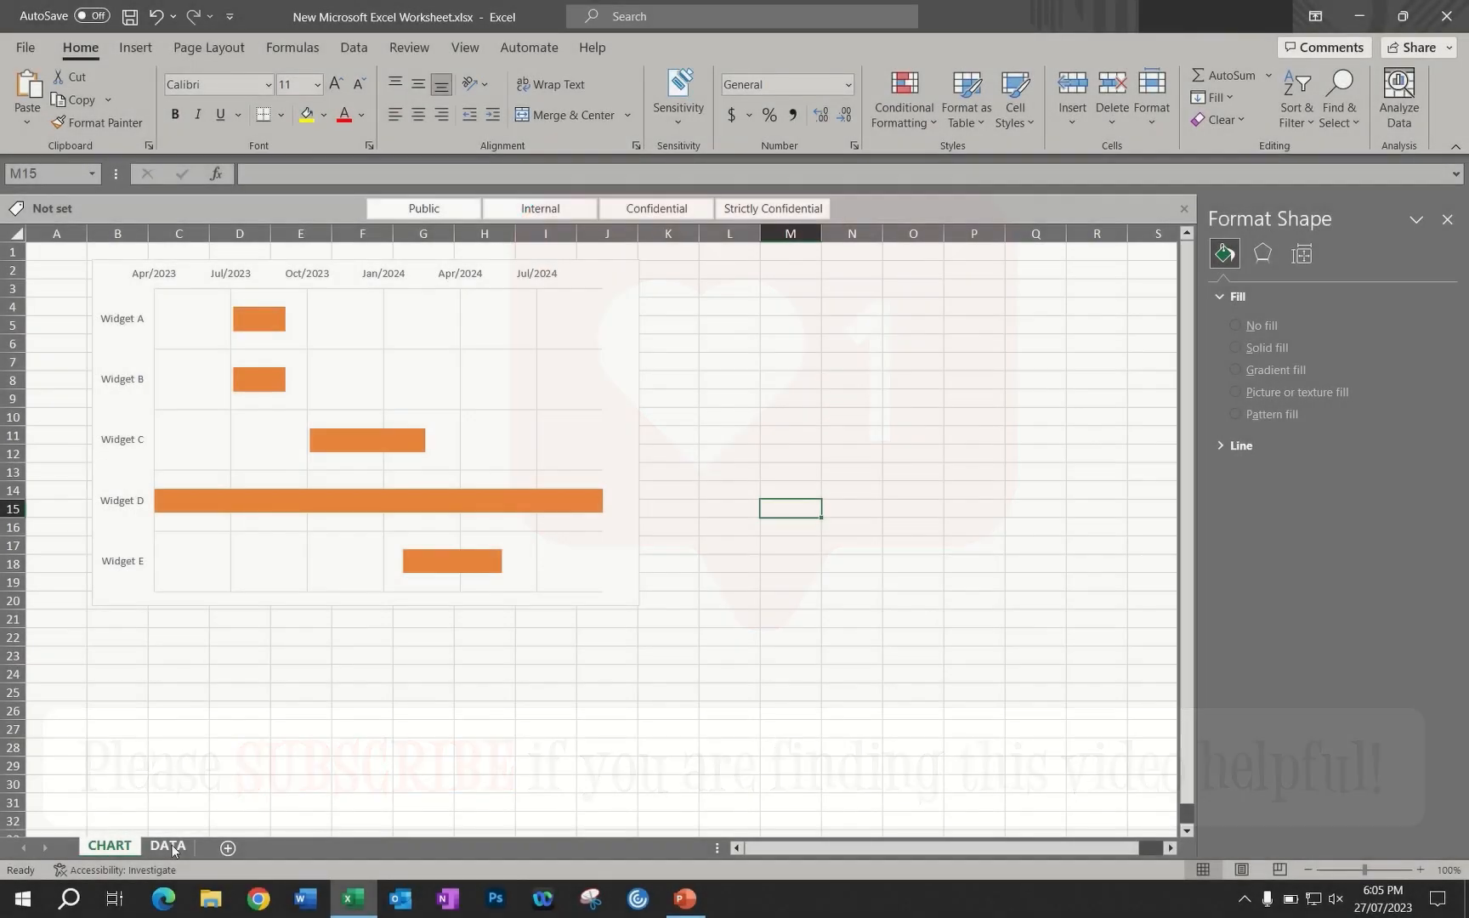
Set Widget D's finish date on the DATA sheet to 15-Jun-24 and check its bar on the CHART sheet
left_click(169, 845)
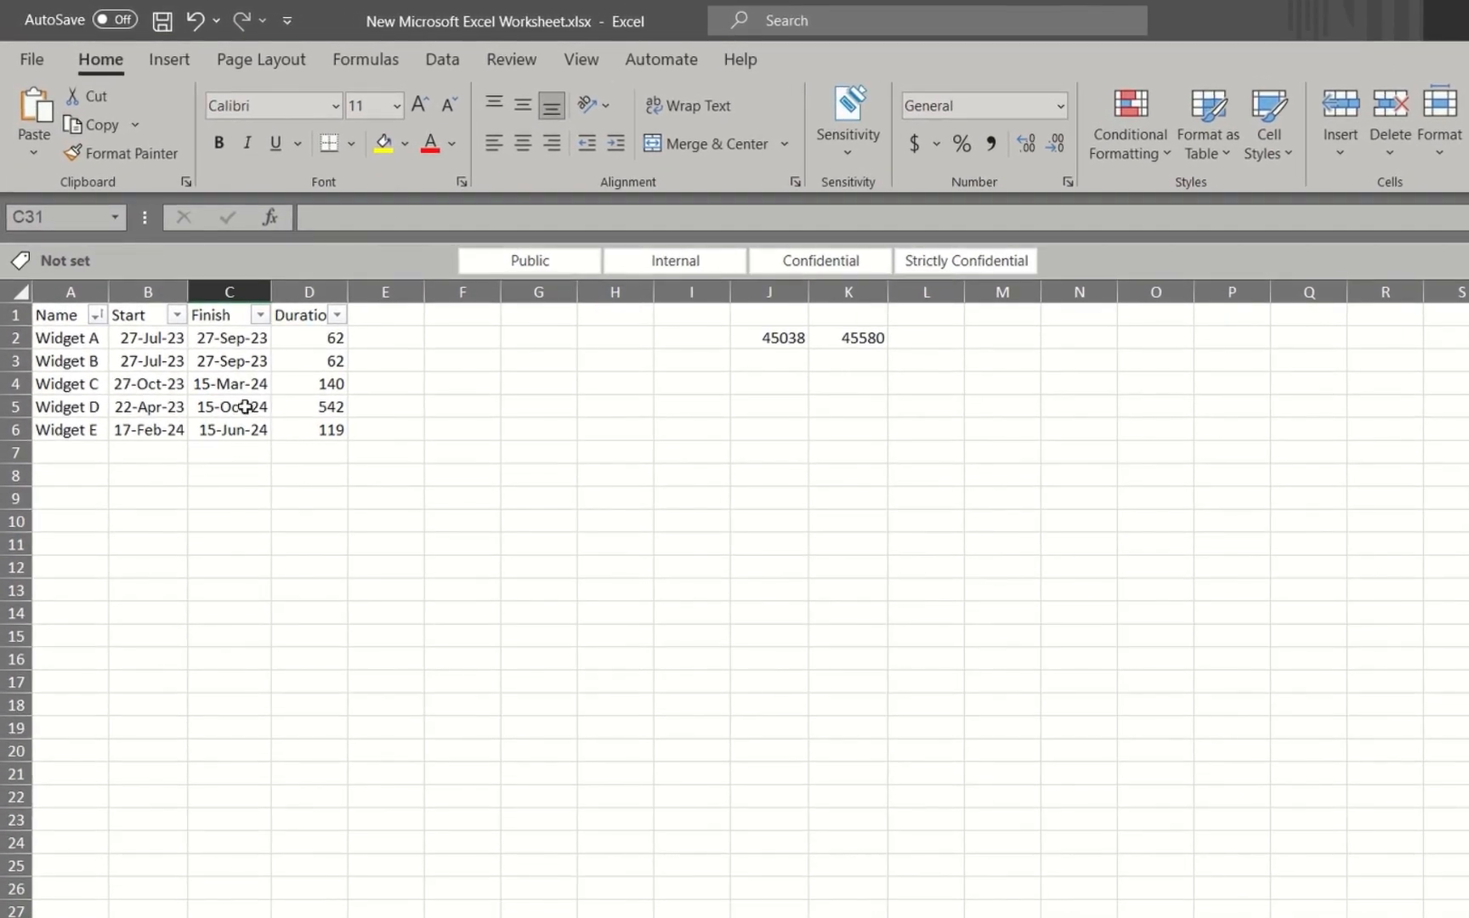
left_click(244, 406)
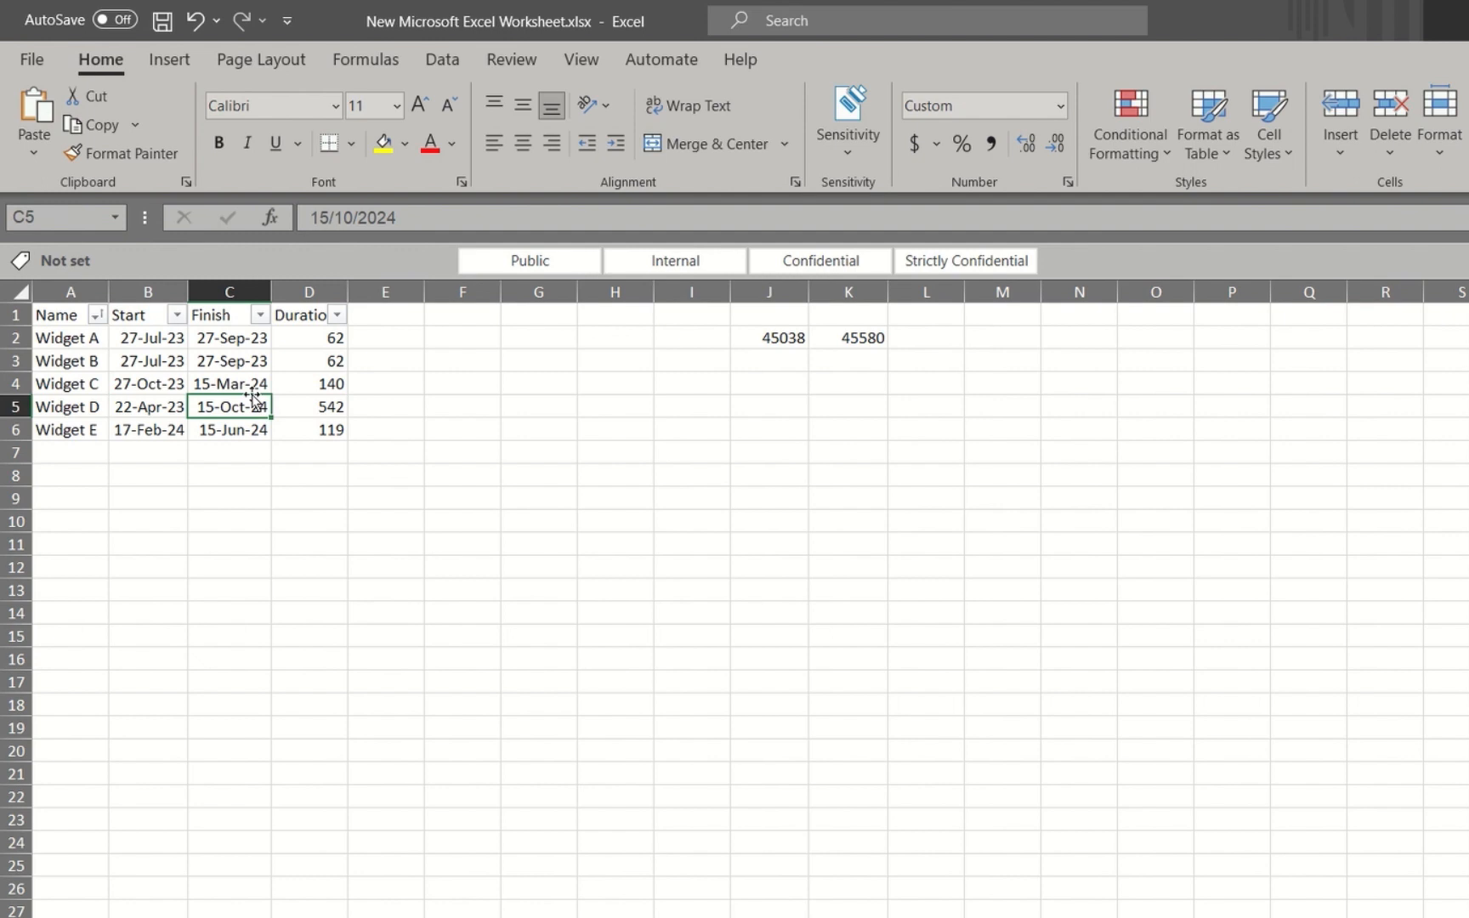
type("15")
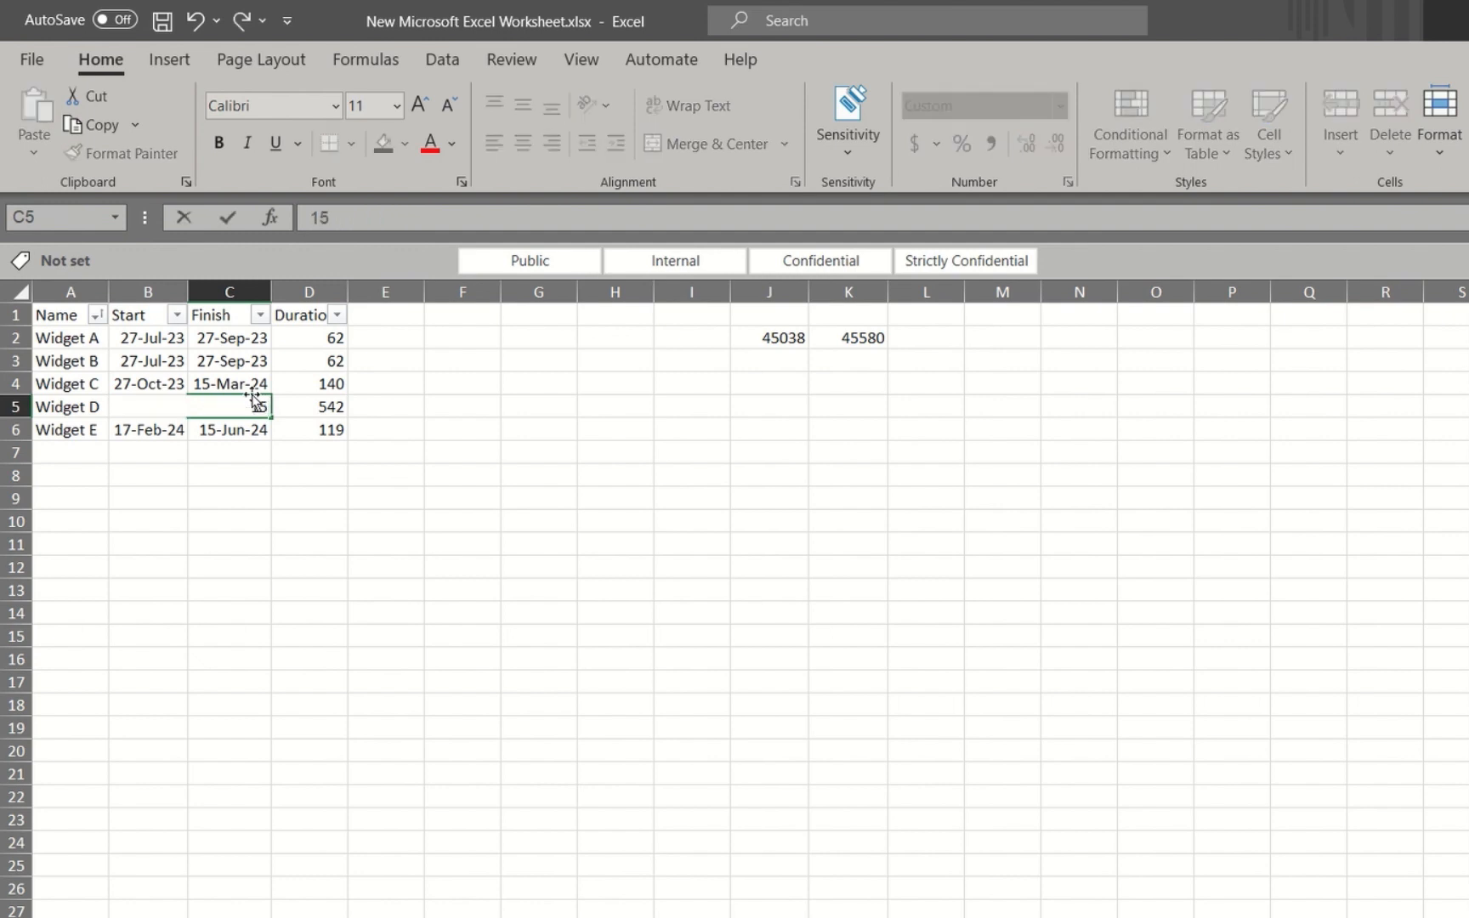
type("june24")
key("Return")
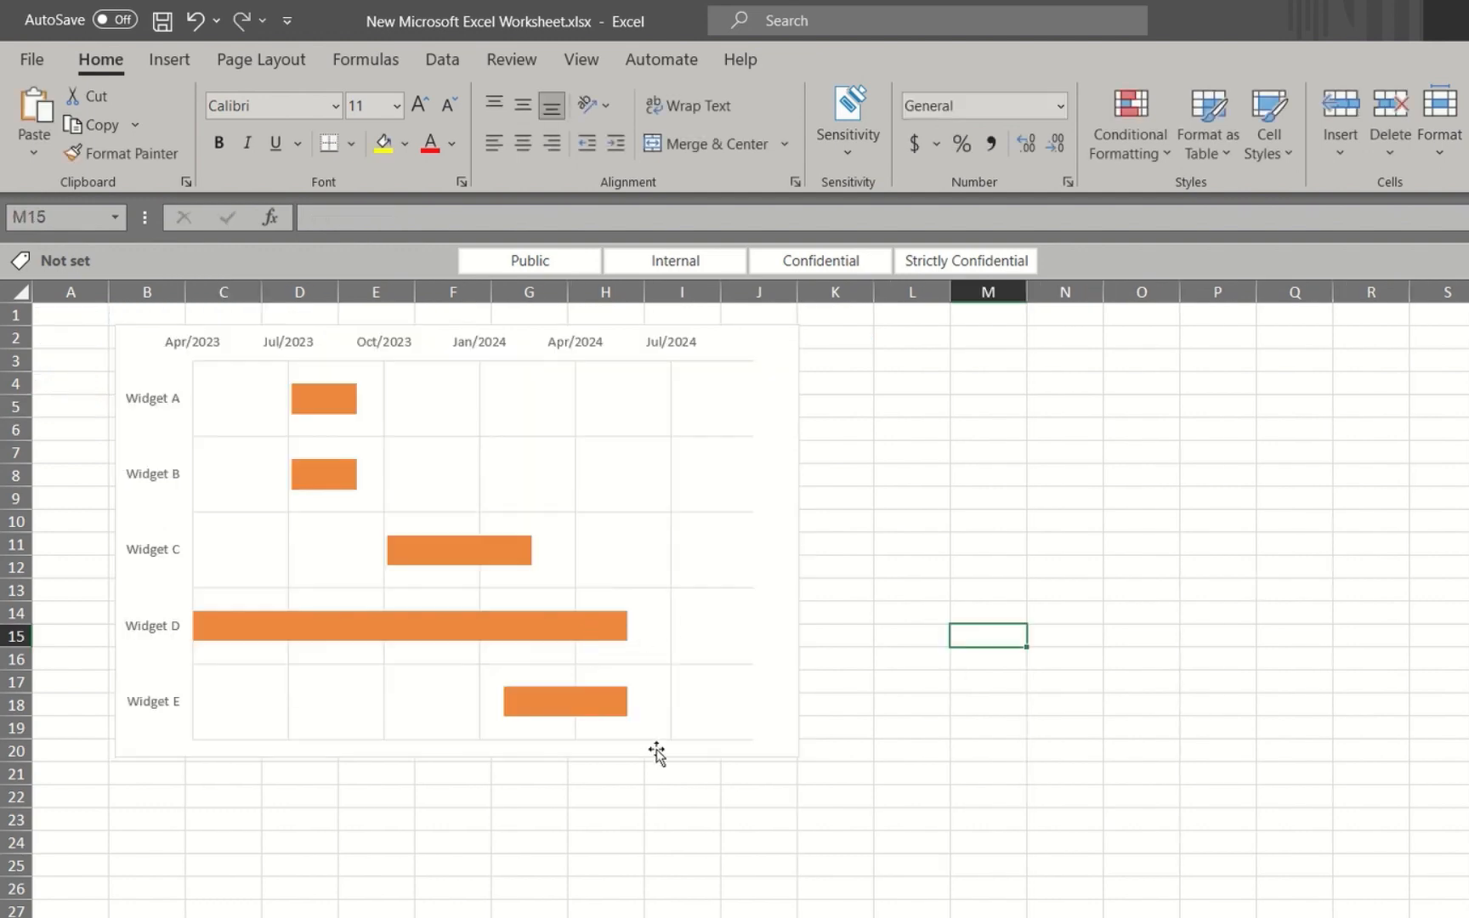
mouse_move(498, 552)
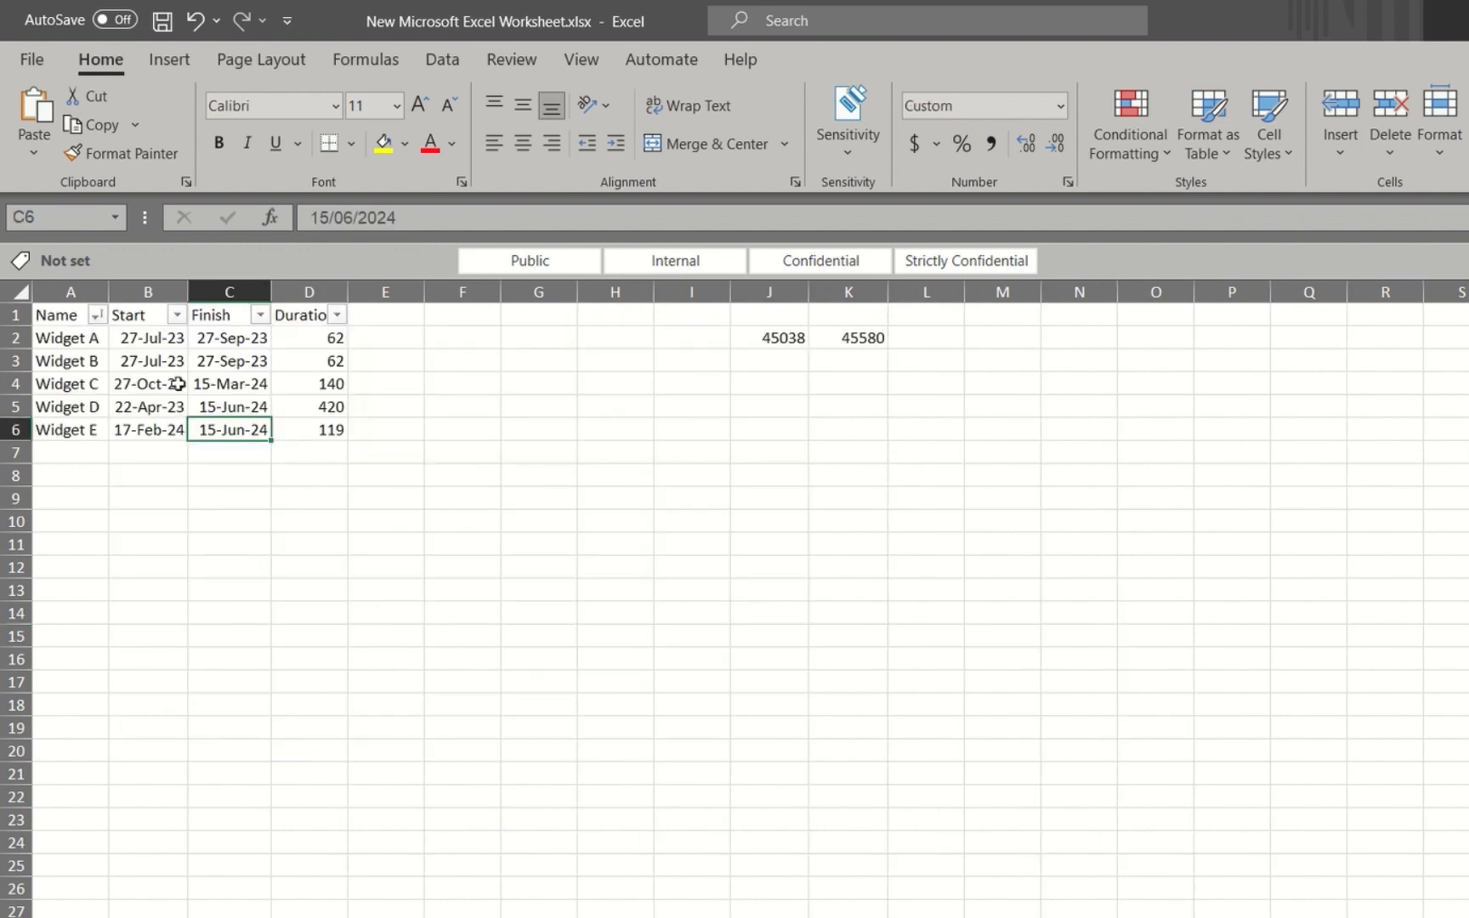
Change Widget C's finish date in cell C4 of the DATA sheet to 15/06/2024
left_click(251, 384)
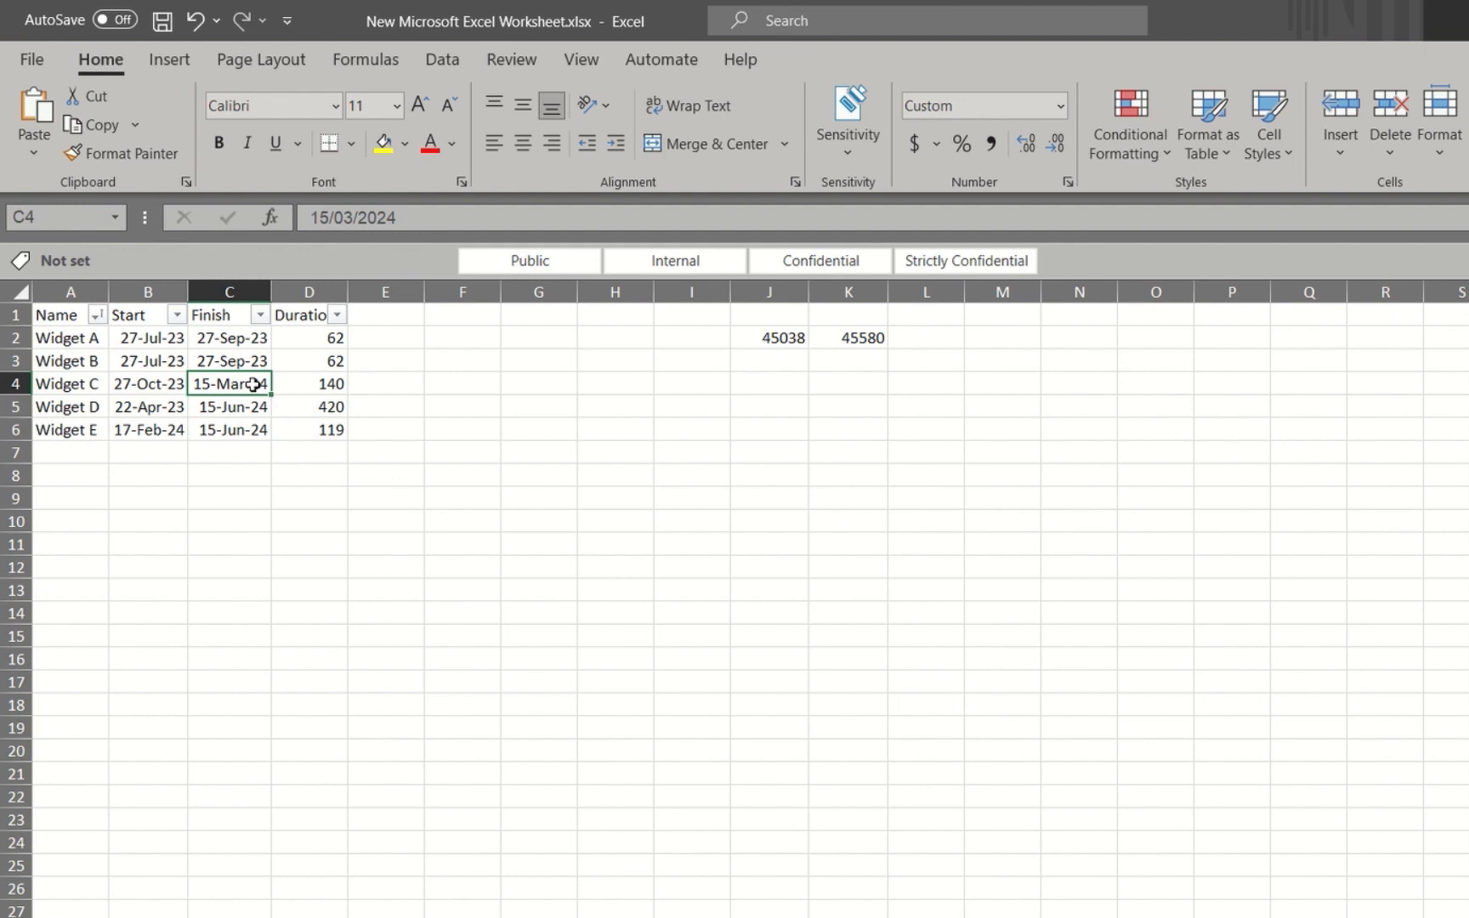
left_click(352, 217)
key("BackSpace")
type("6")
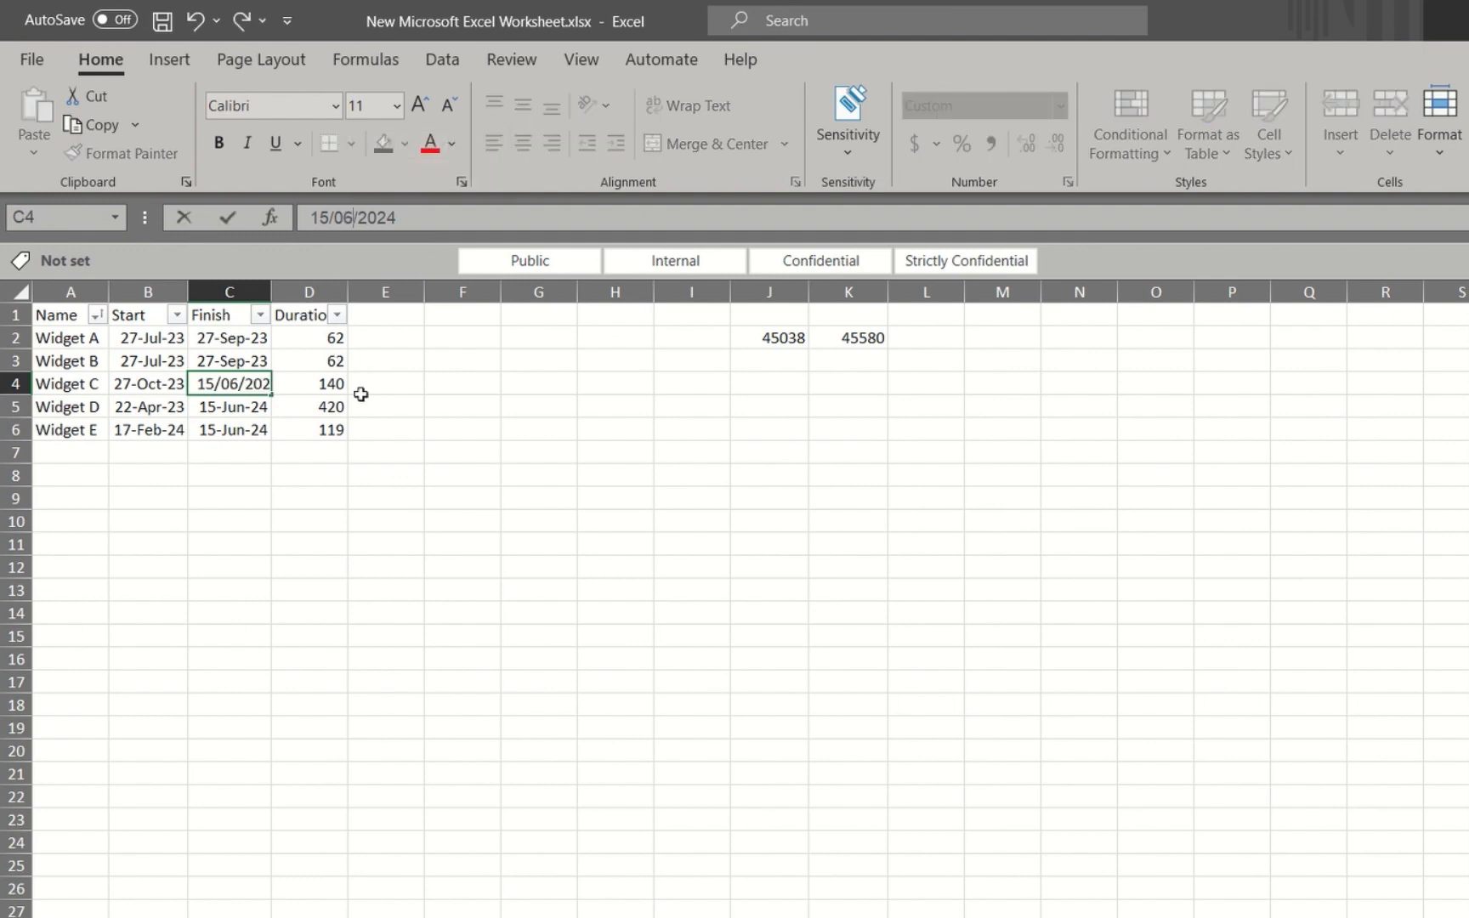
left_click(413, 421)
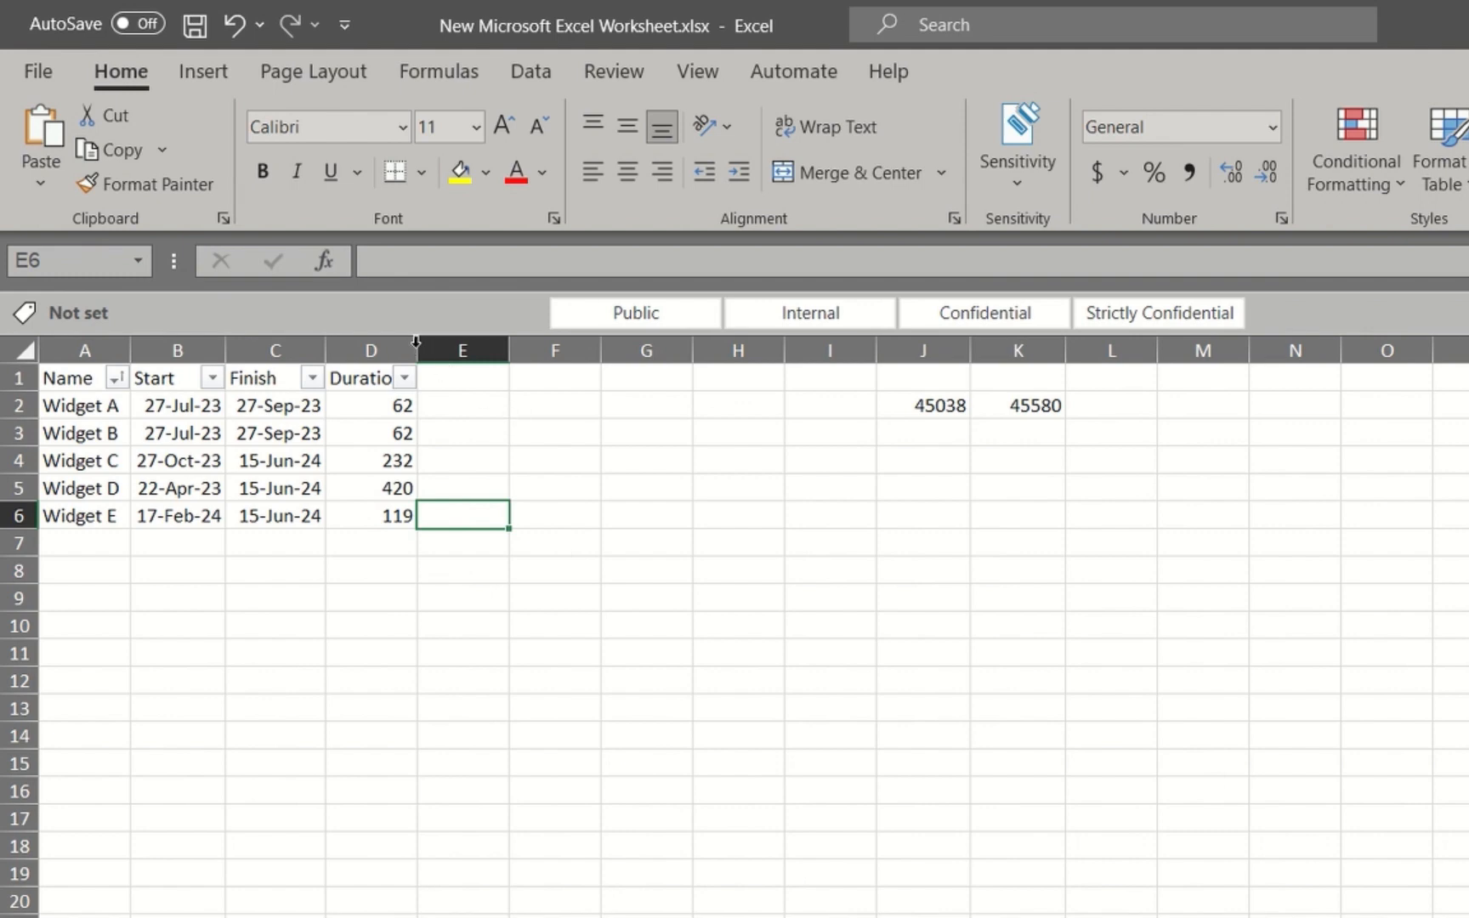
Autofit column D on the DATA sheet and change the header in D1 to Duration G1
double_click(346, 291)
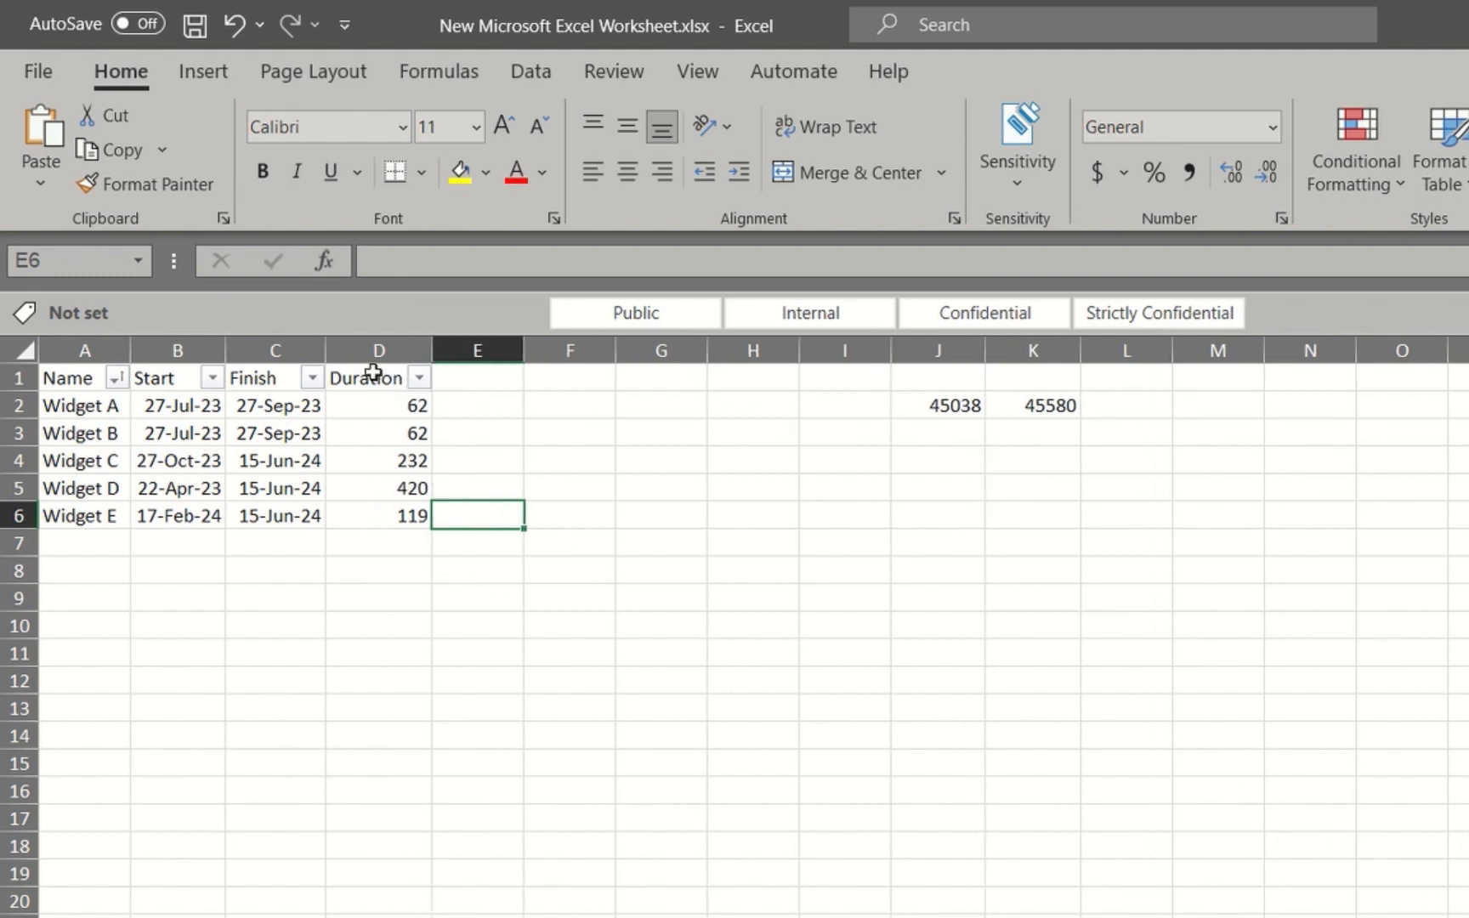
left_click(374, 372)
left_click(510, 261)
type("G")
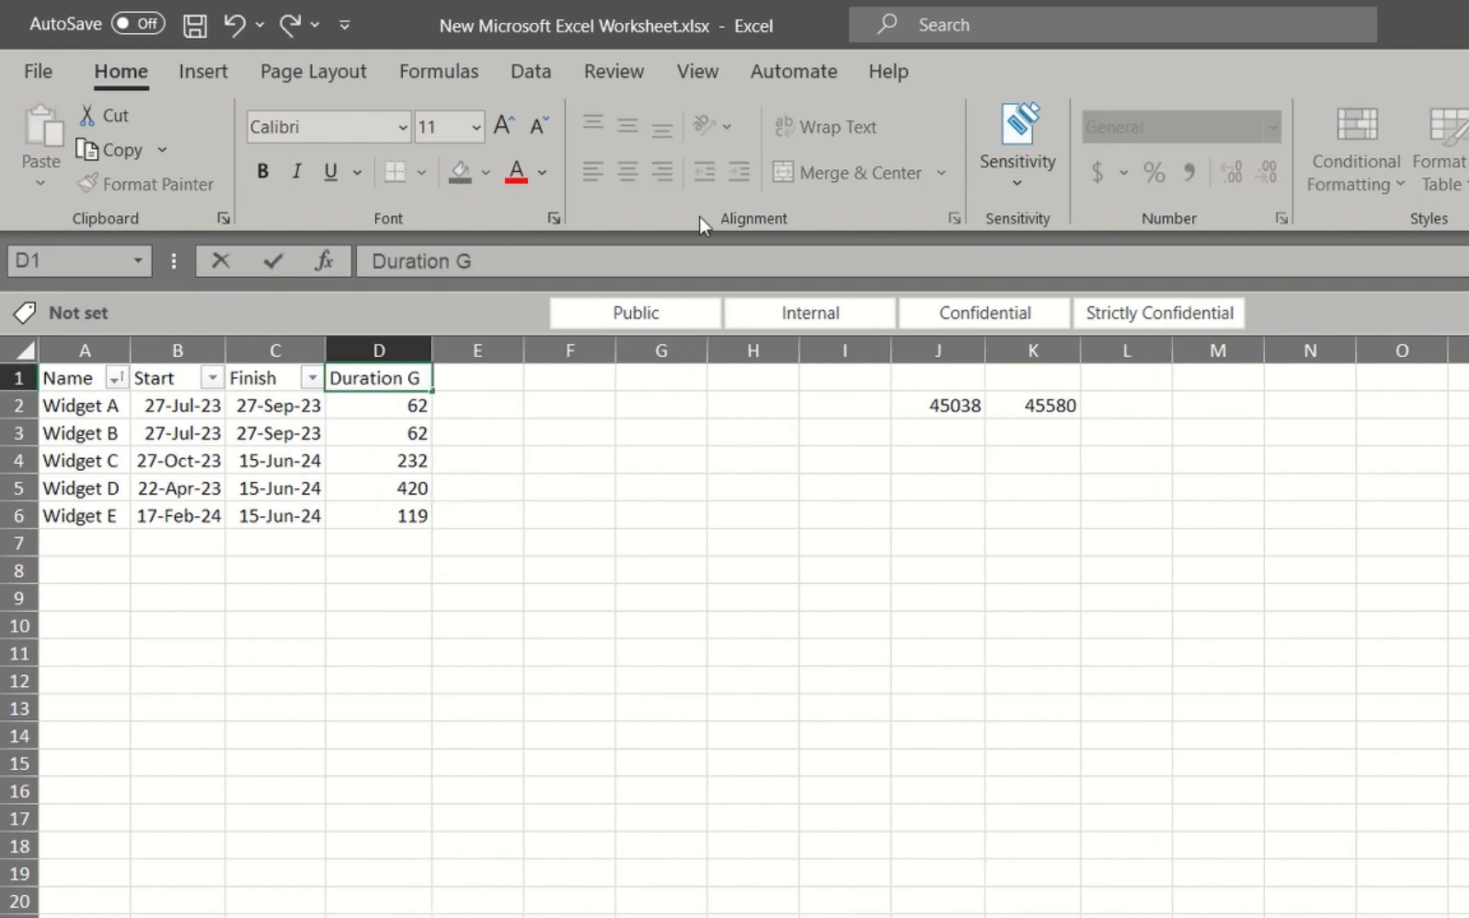
type("1")
left_click(482, 374)
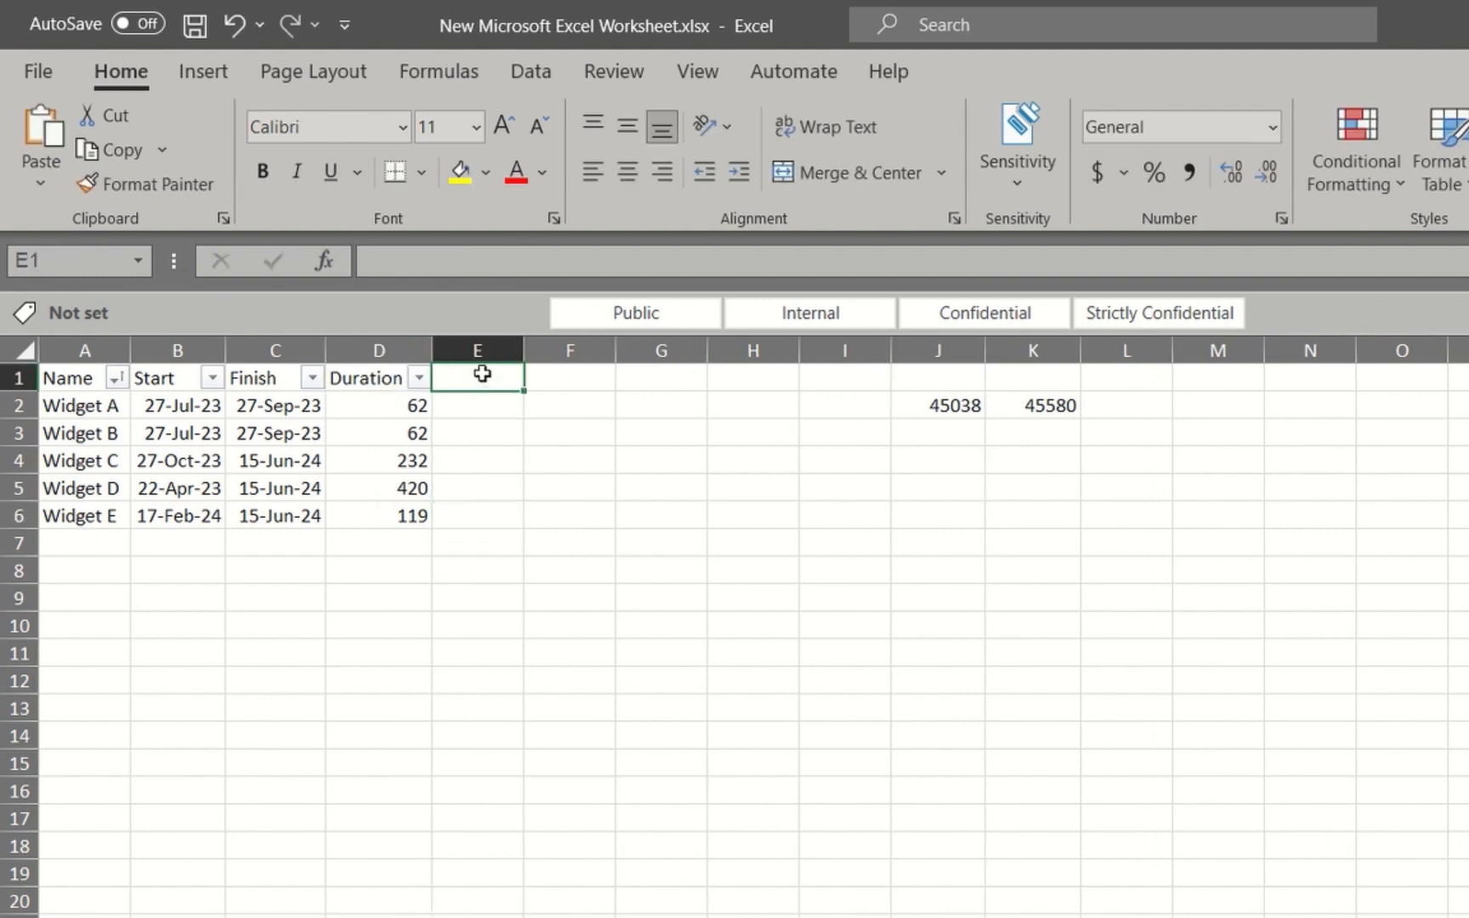
Refit column D to its header, enter the header Duration Group 2 in E1 and widen column E to fit
double_click(432, 349)
type("Durat")
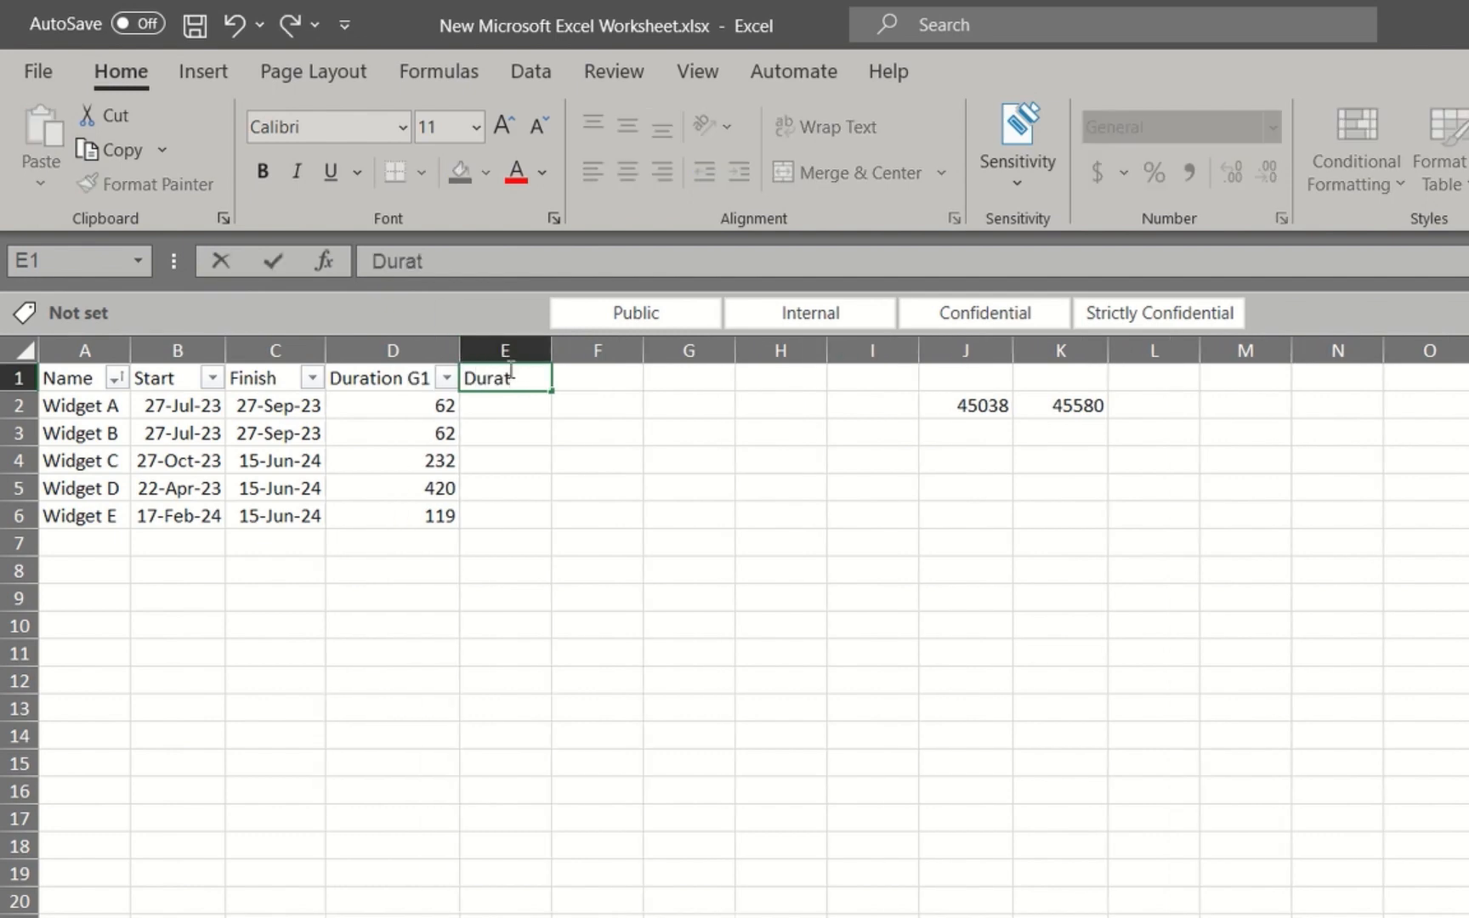
type("ion Group 2")
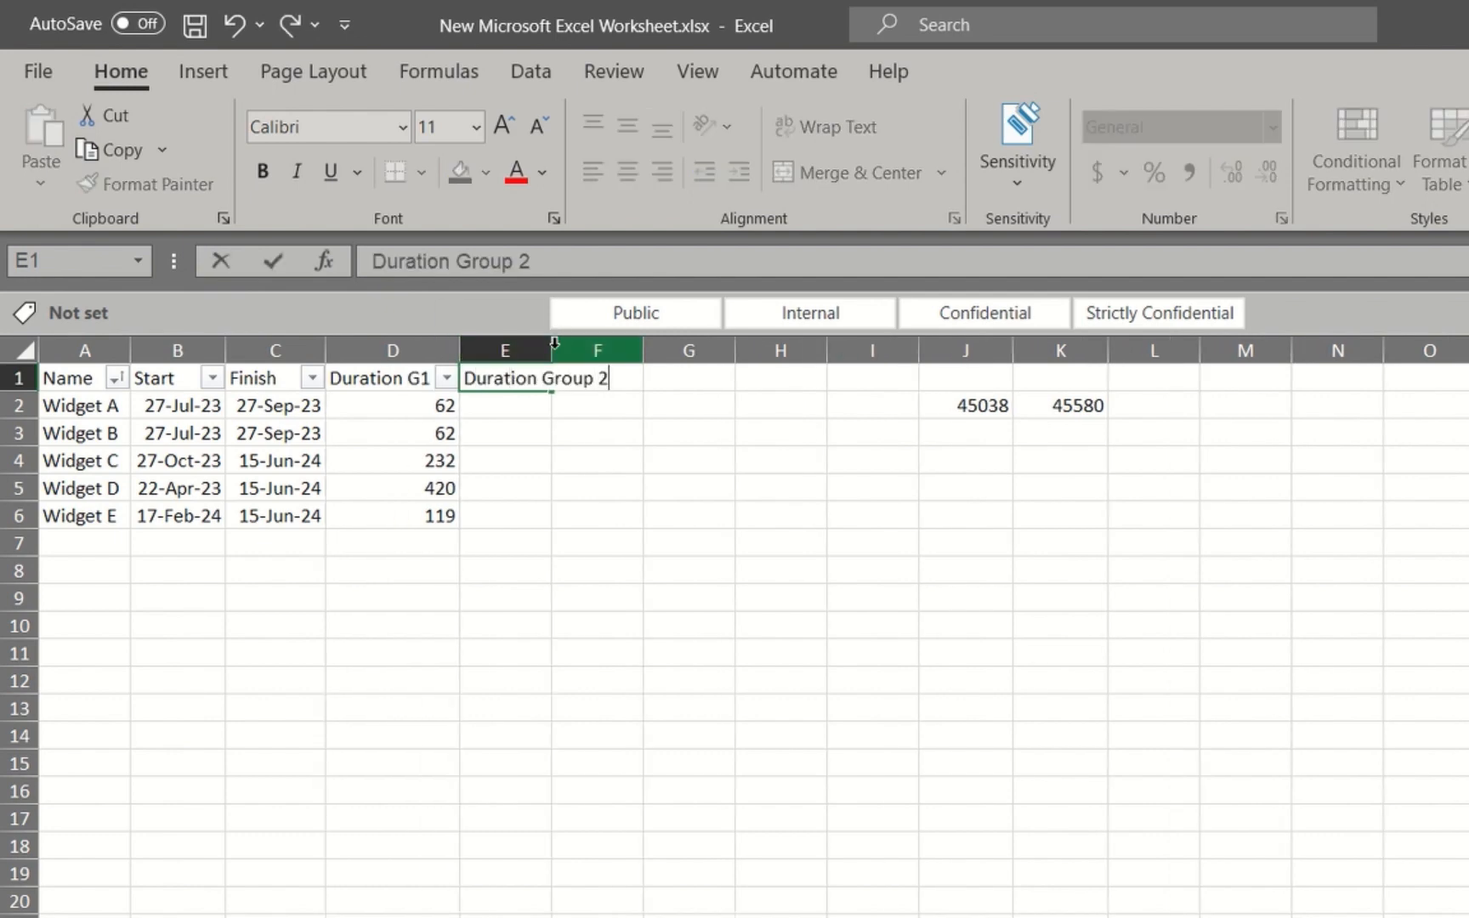
left_click(554, 343)
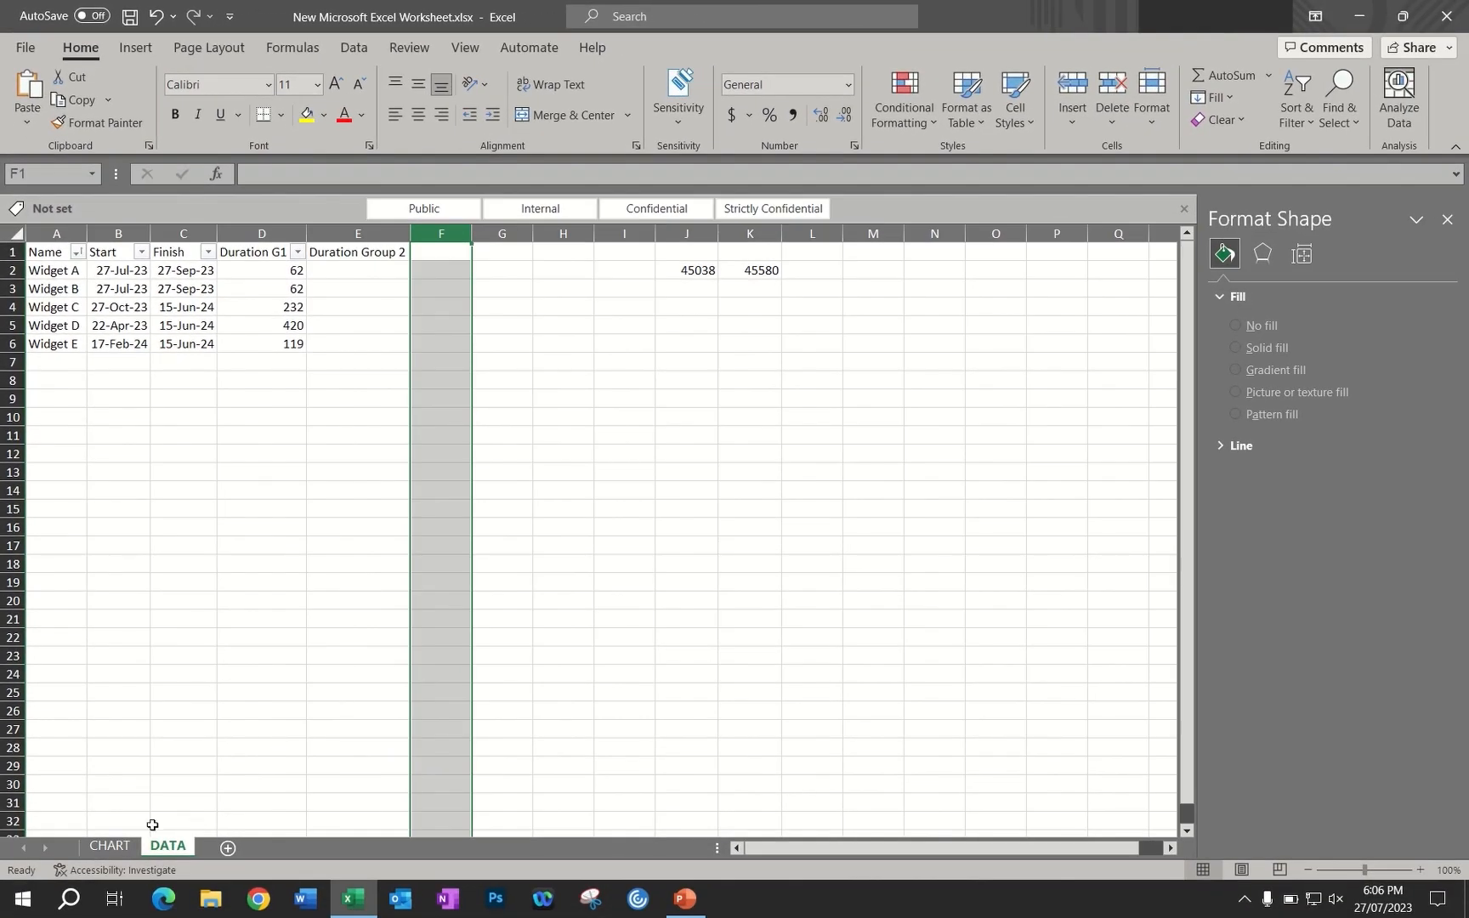
Edit the Duration G1 series of the chart on the CHART sheet so its values cover only DATA!$D$2:$D$4
left_click(116, 845)
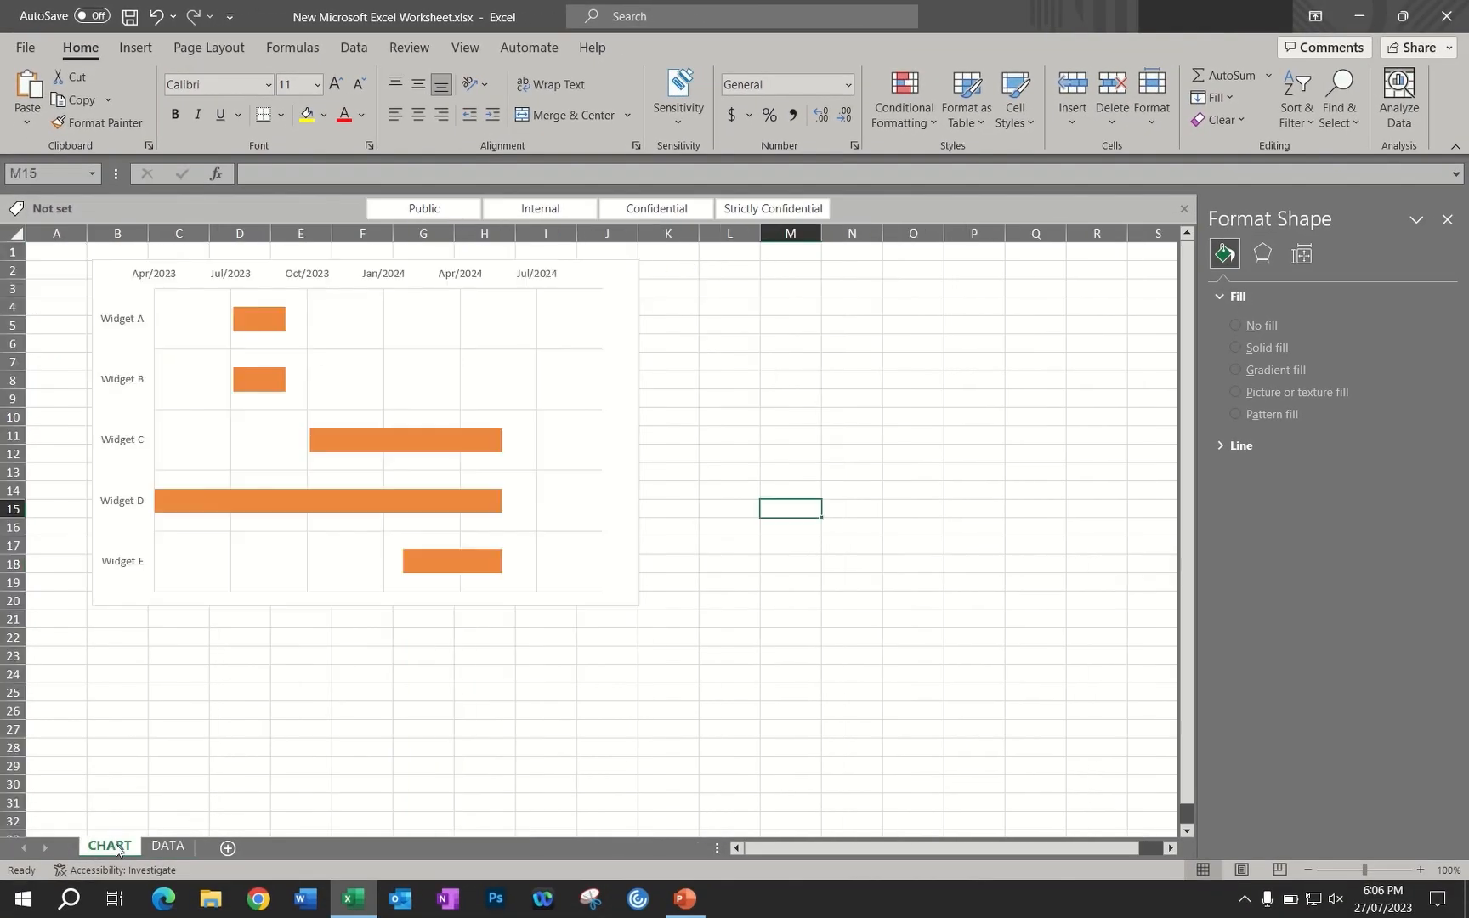
mouse_move(455, 445)
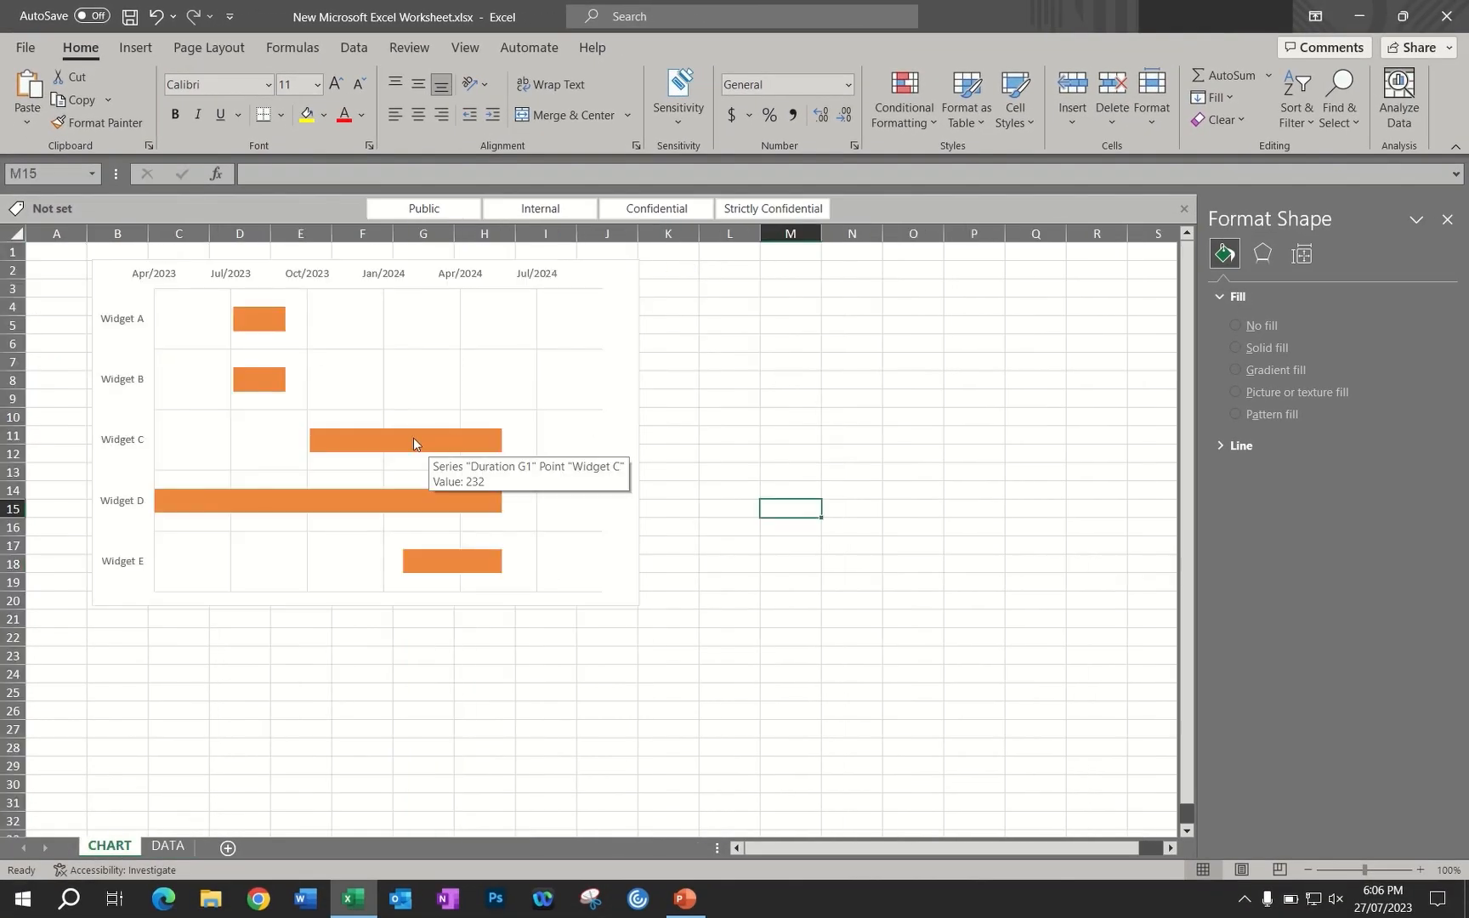
right_click(427, 384)
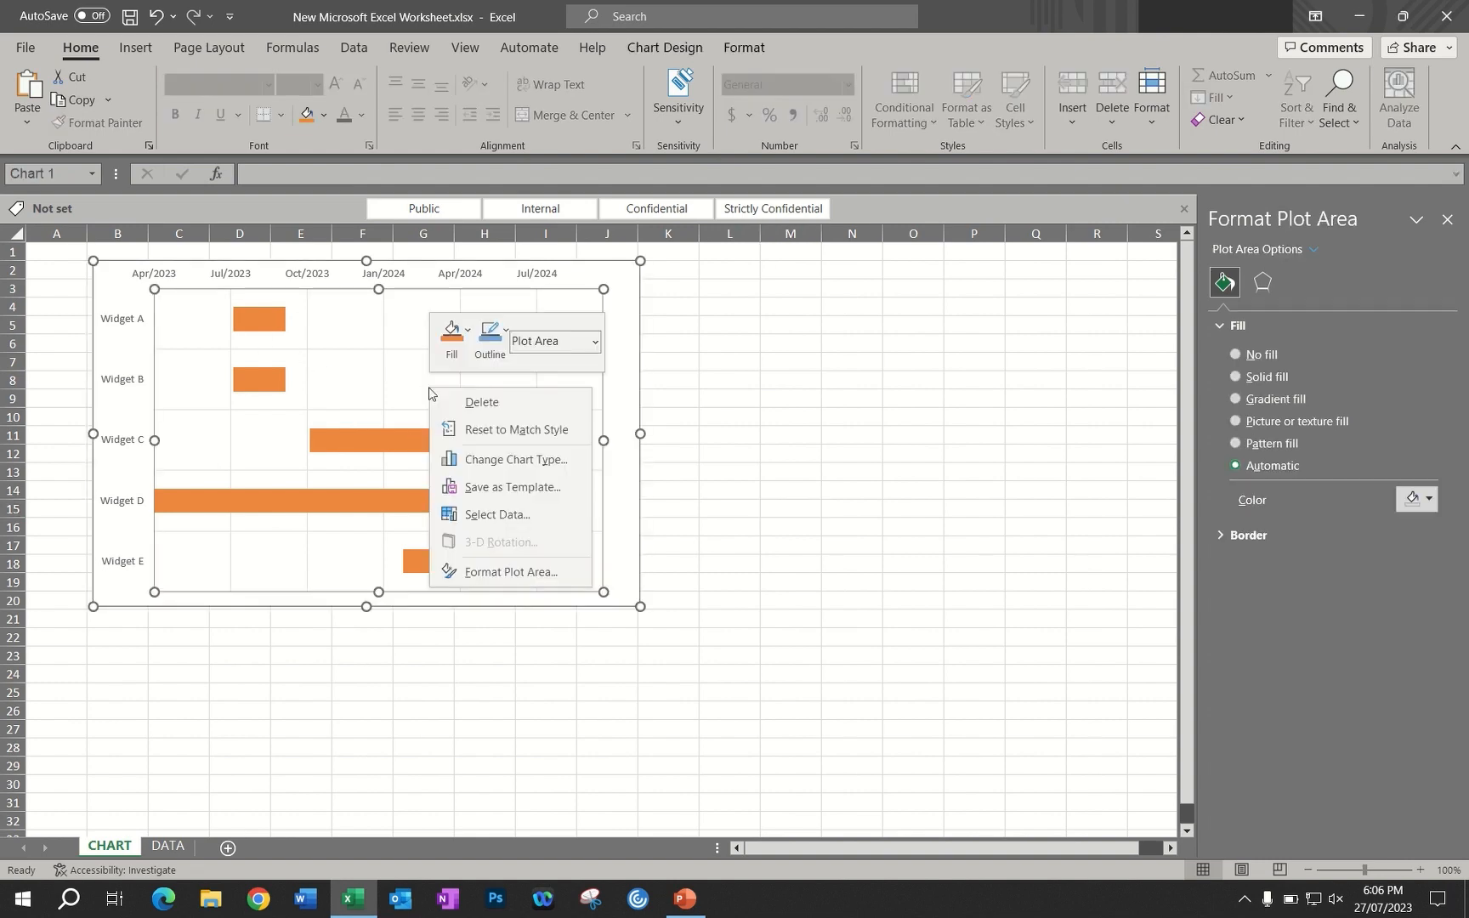
left_click(498, 516)
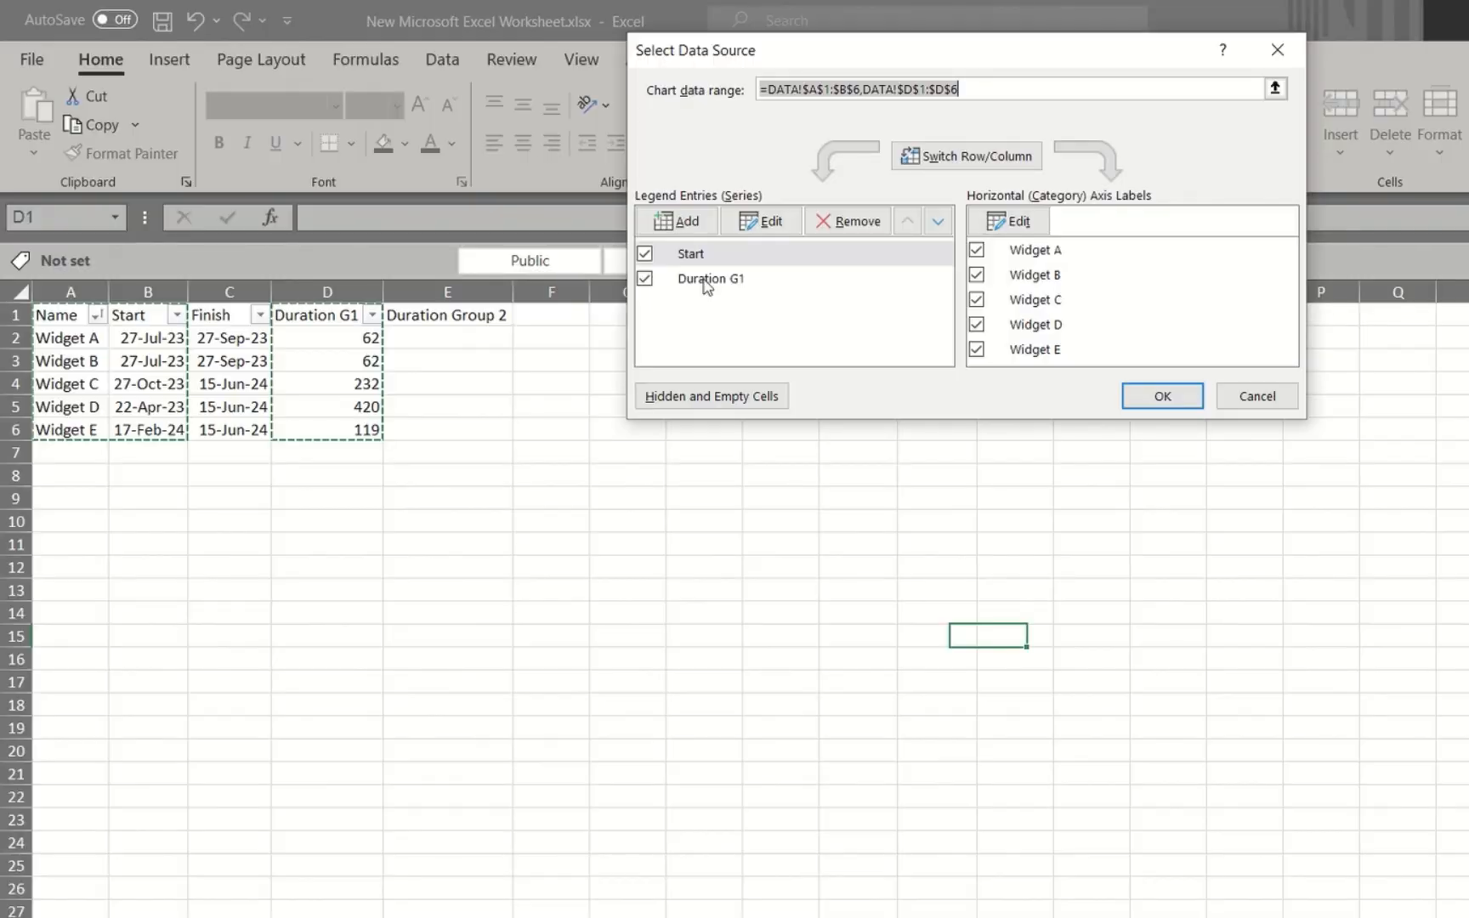
left_click(706, 280)
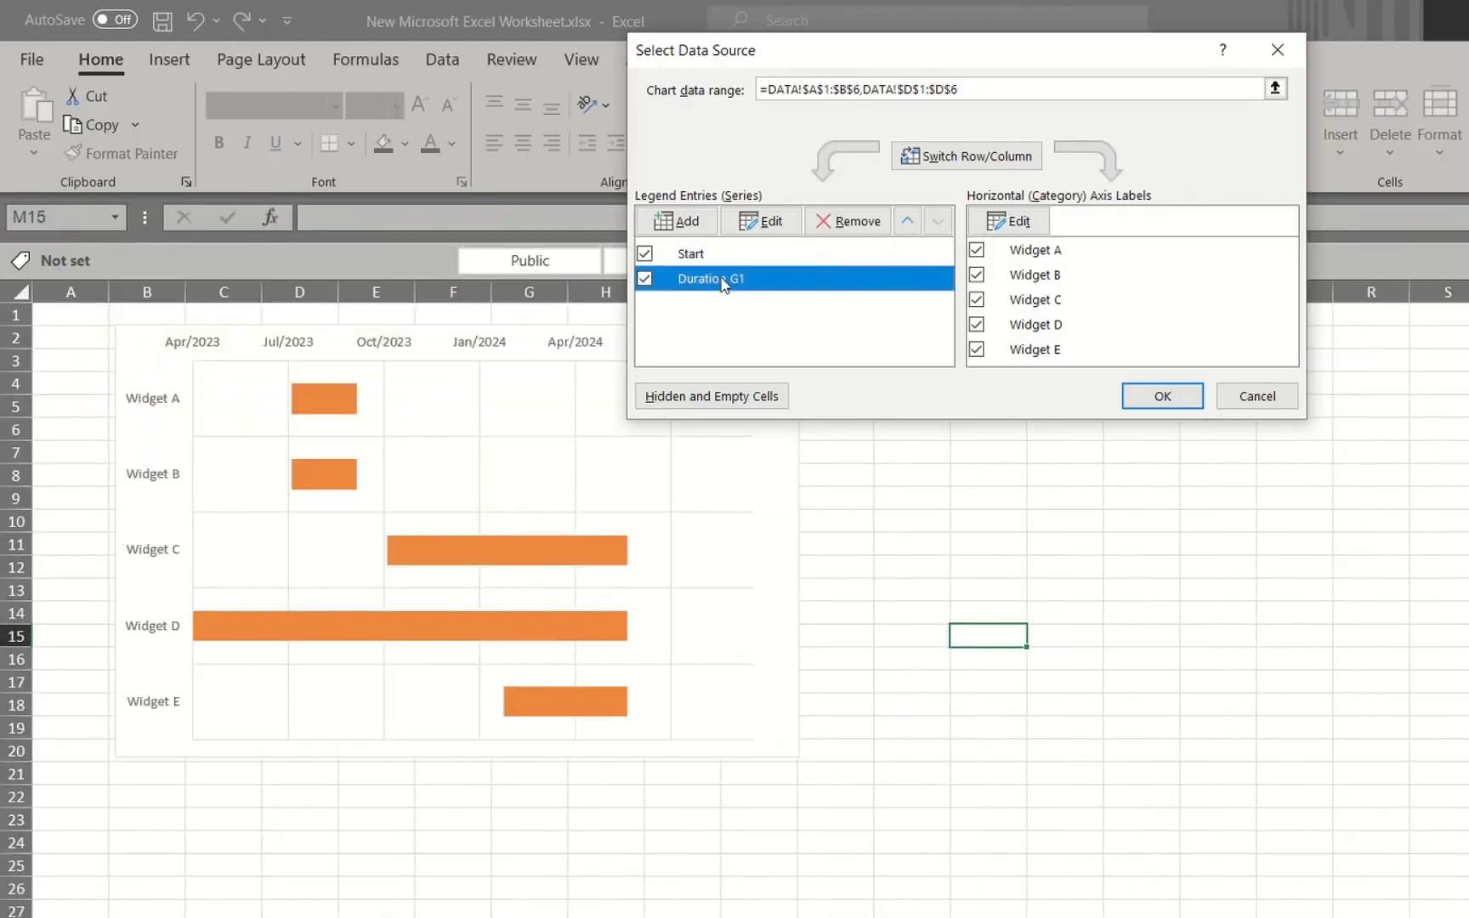
left_click(773, 223)
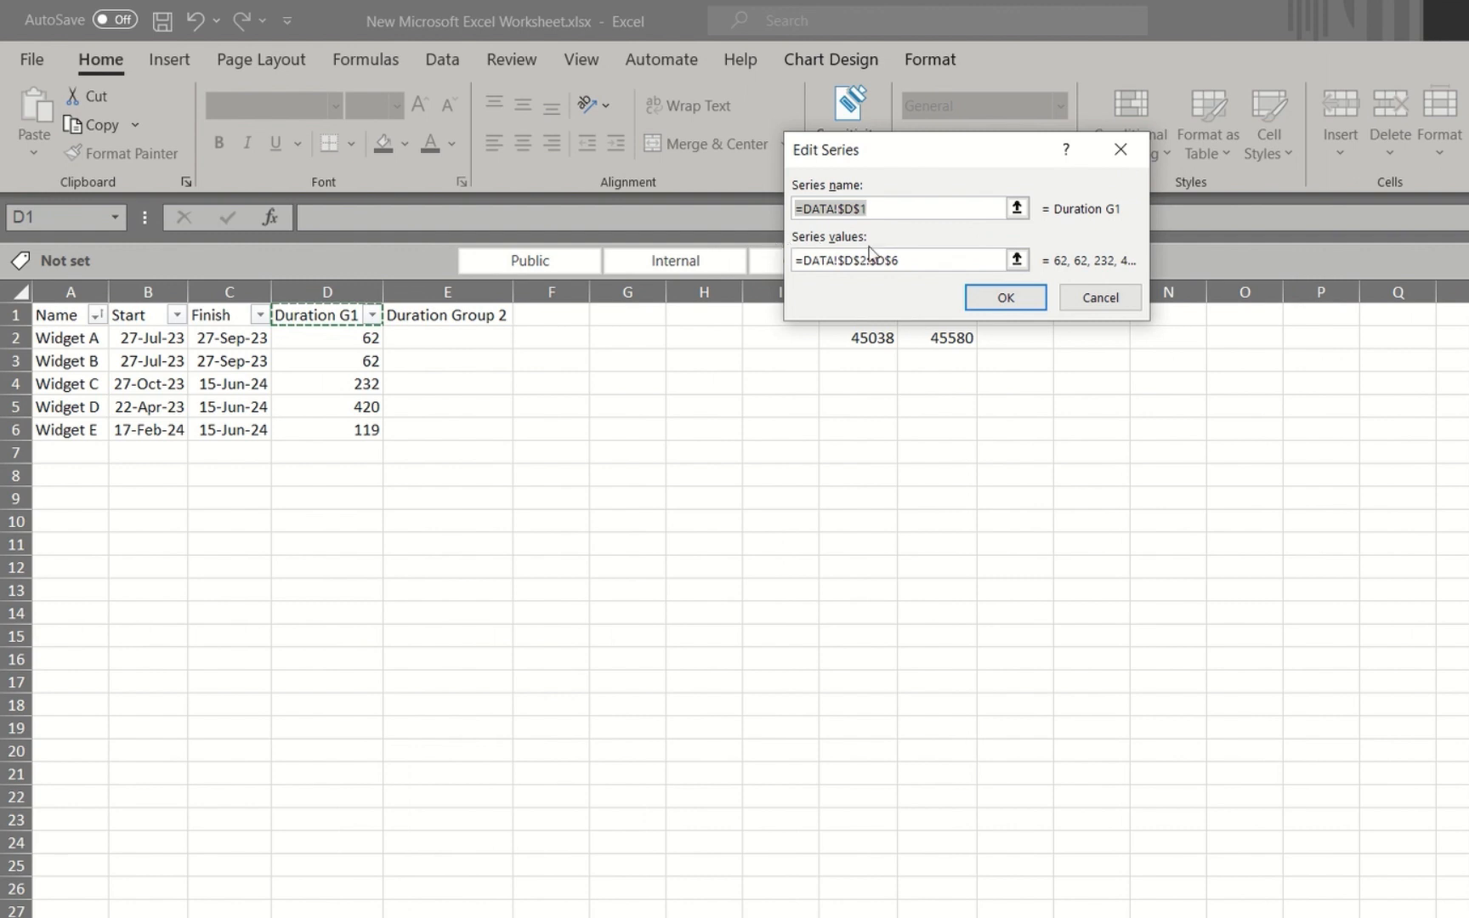
left_click_drag(907, 260, 813, 262)
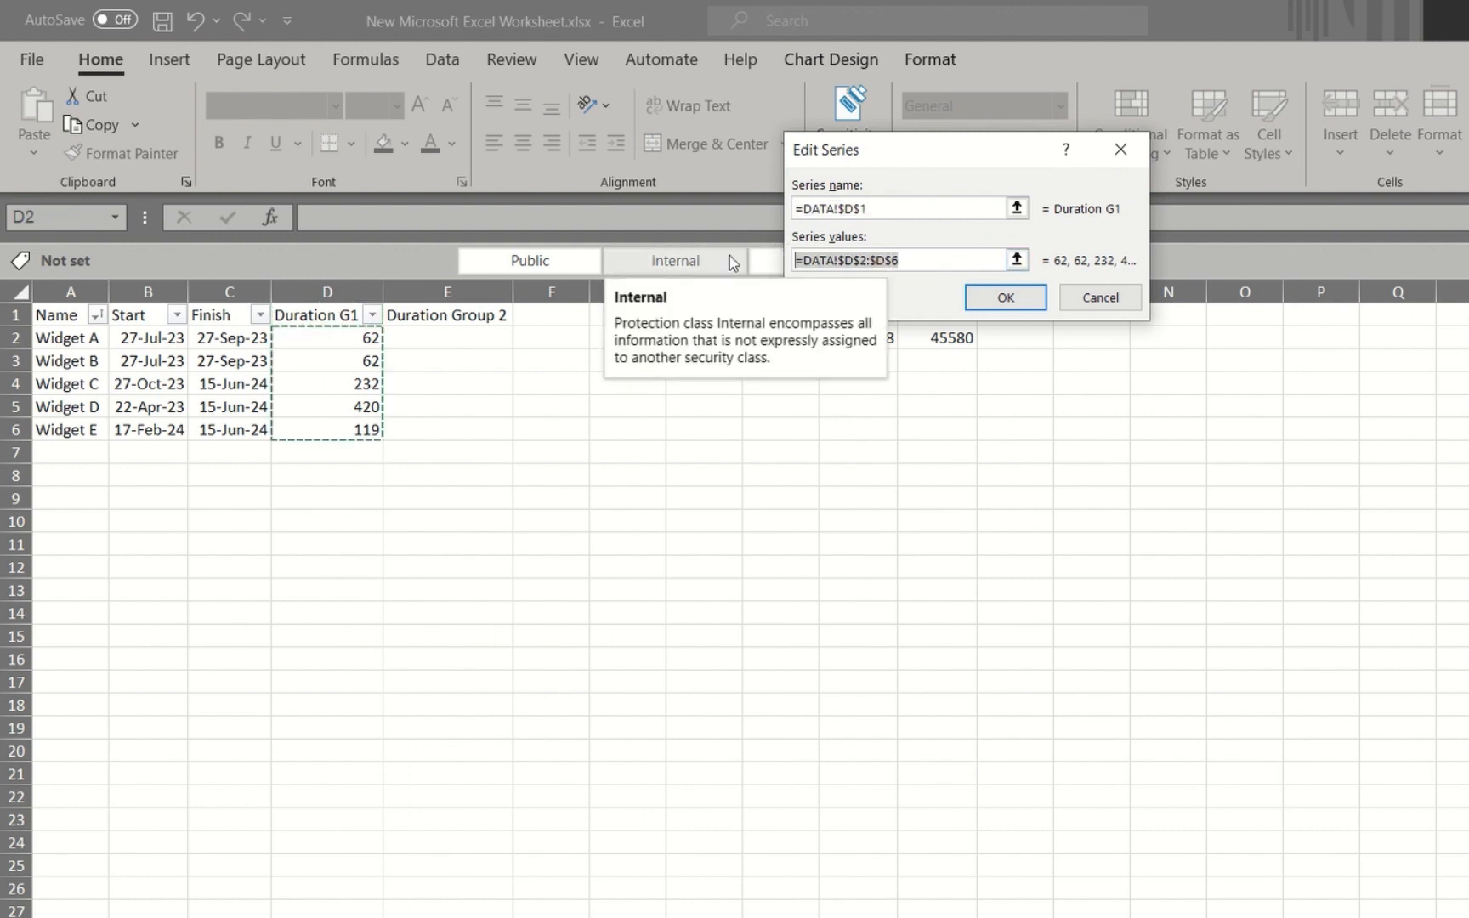
key("BackSpace")
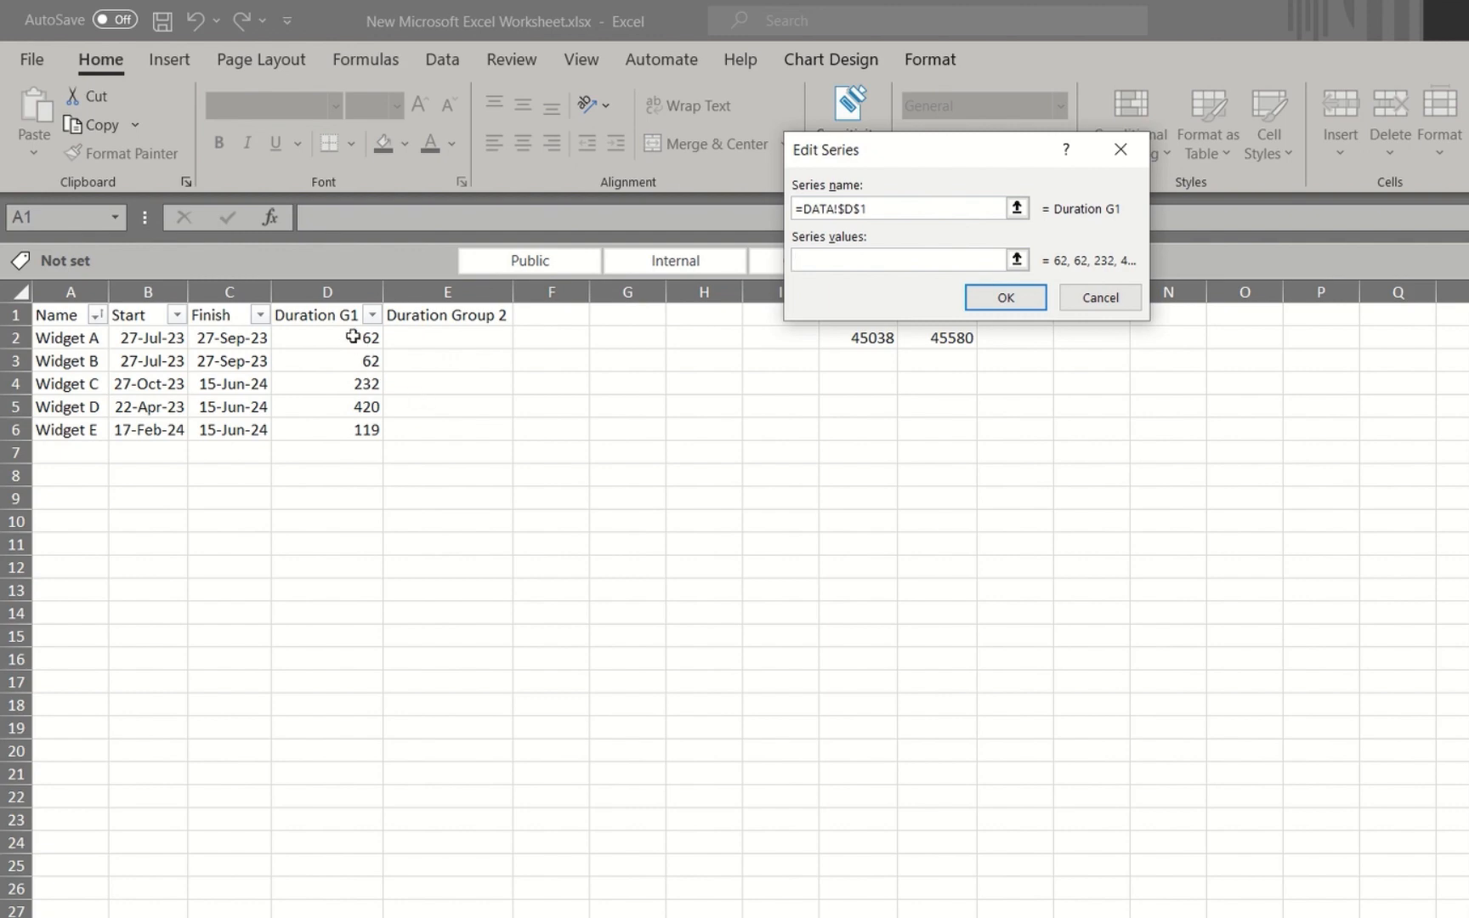
left_click_drag(360, 340, 350, 380)
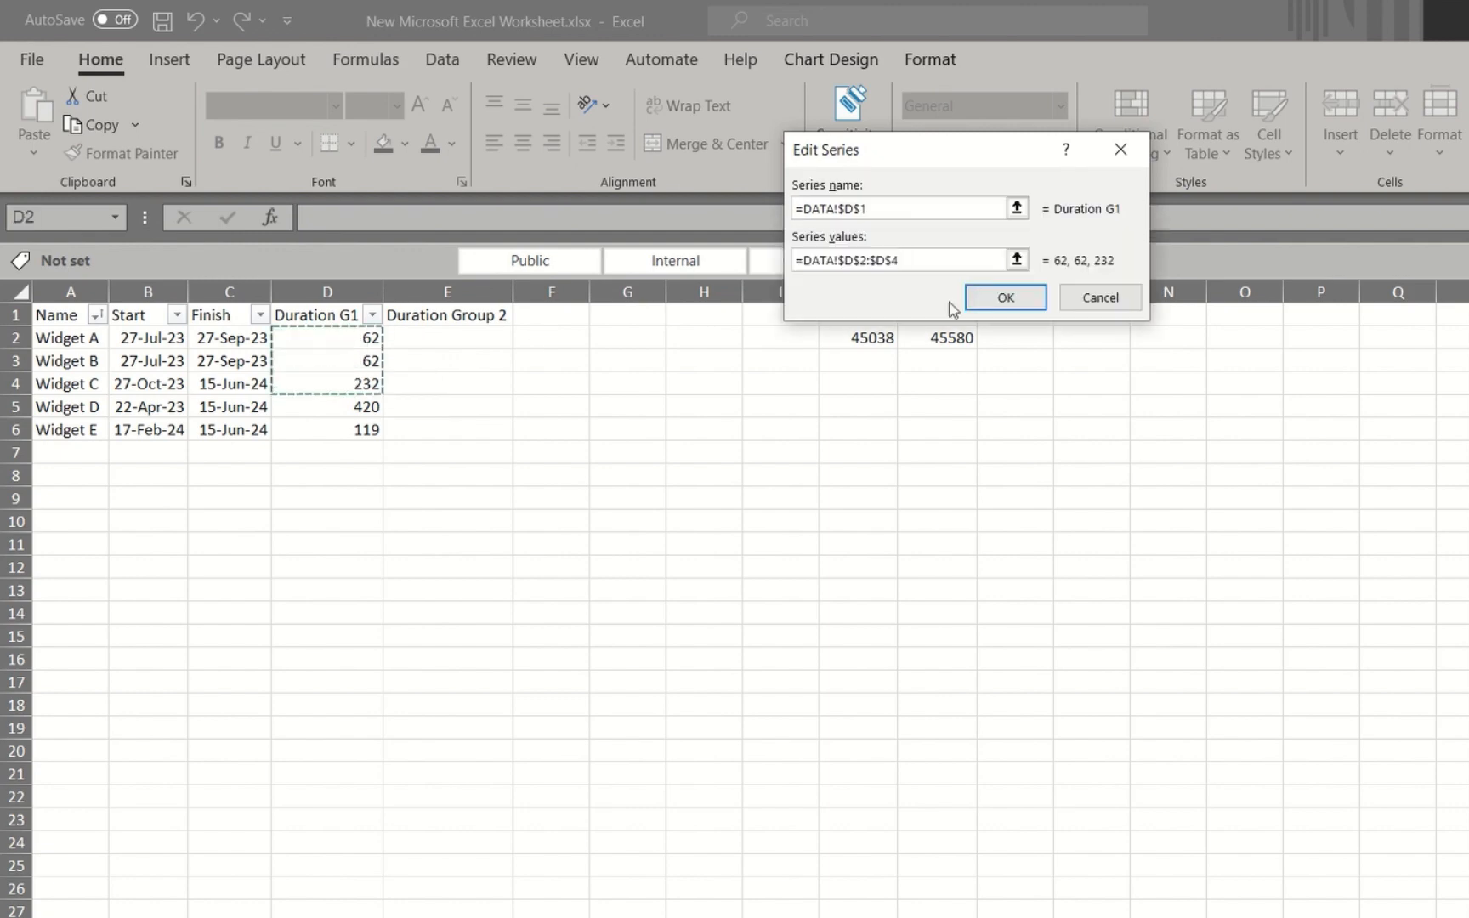
left_click(1022, 302)
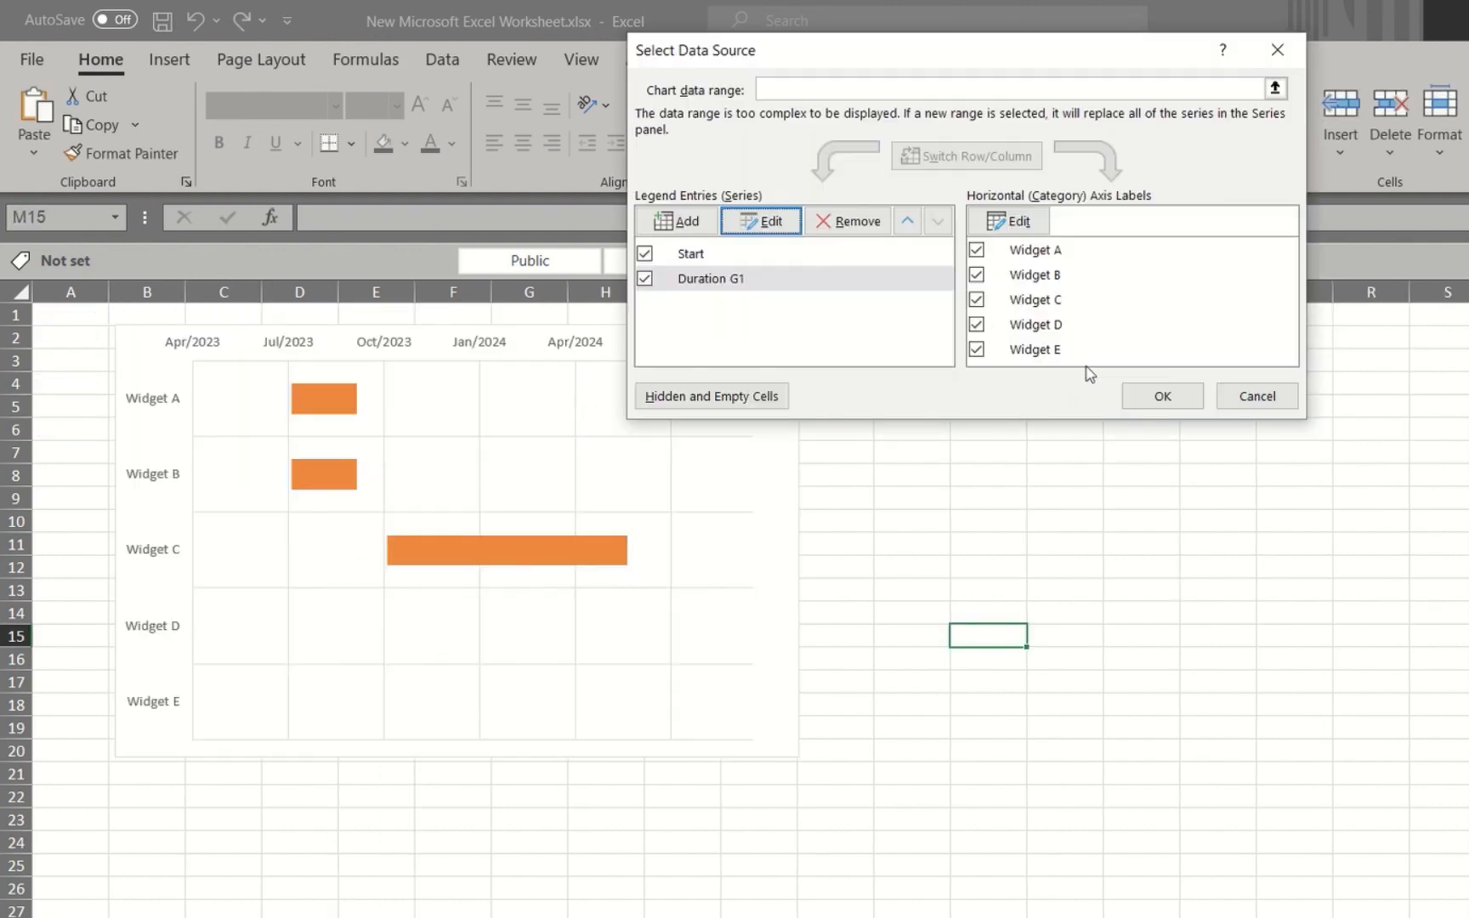
left_click(1161, 396)
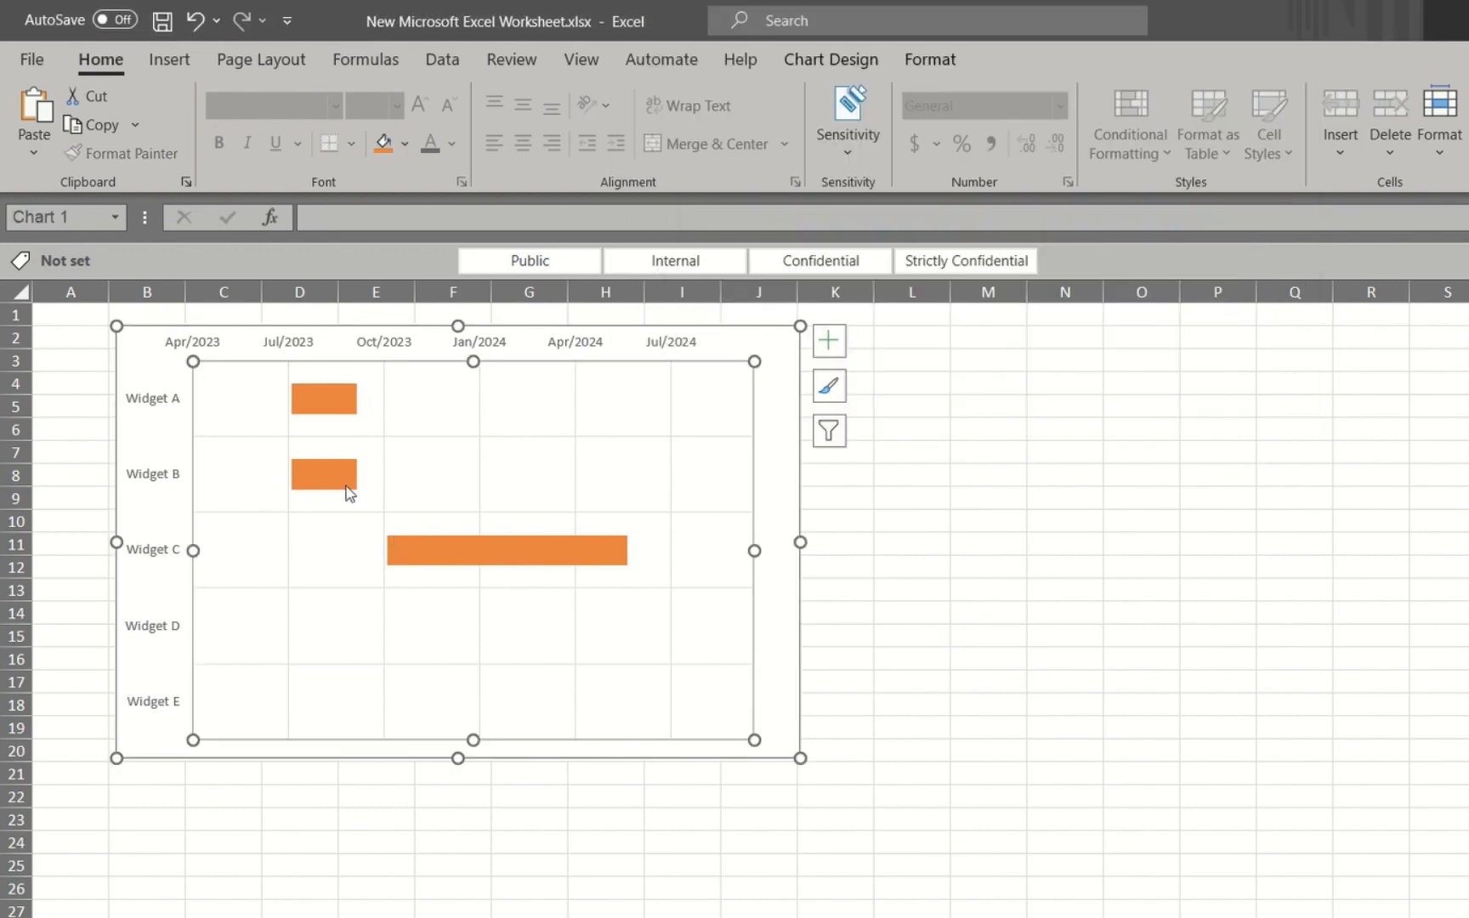
double_click(548, 577)
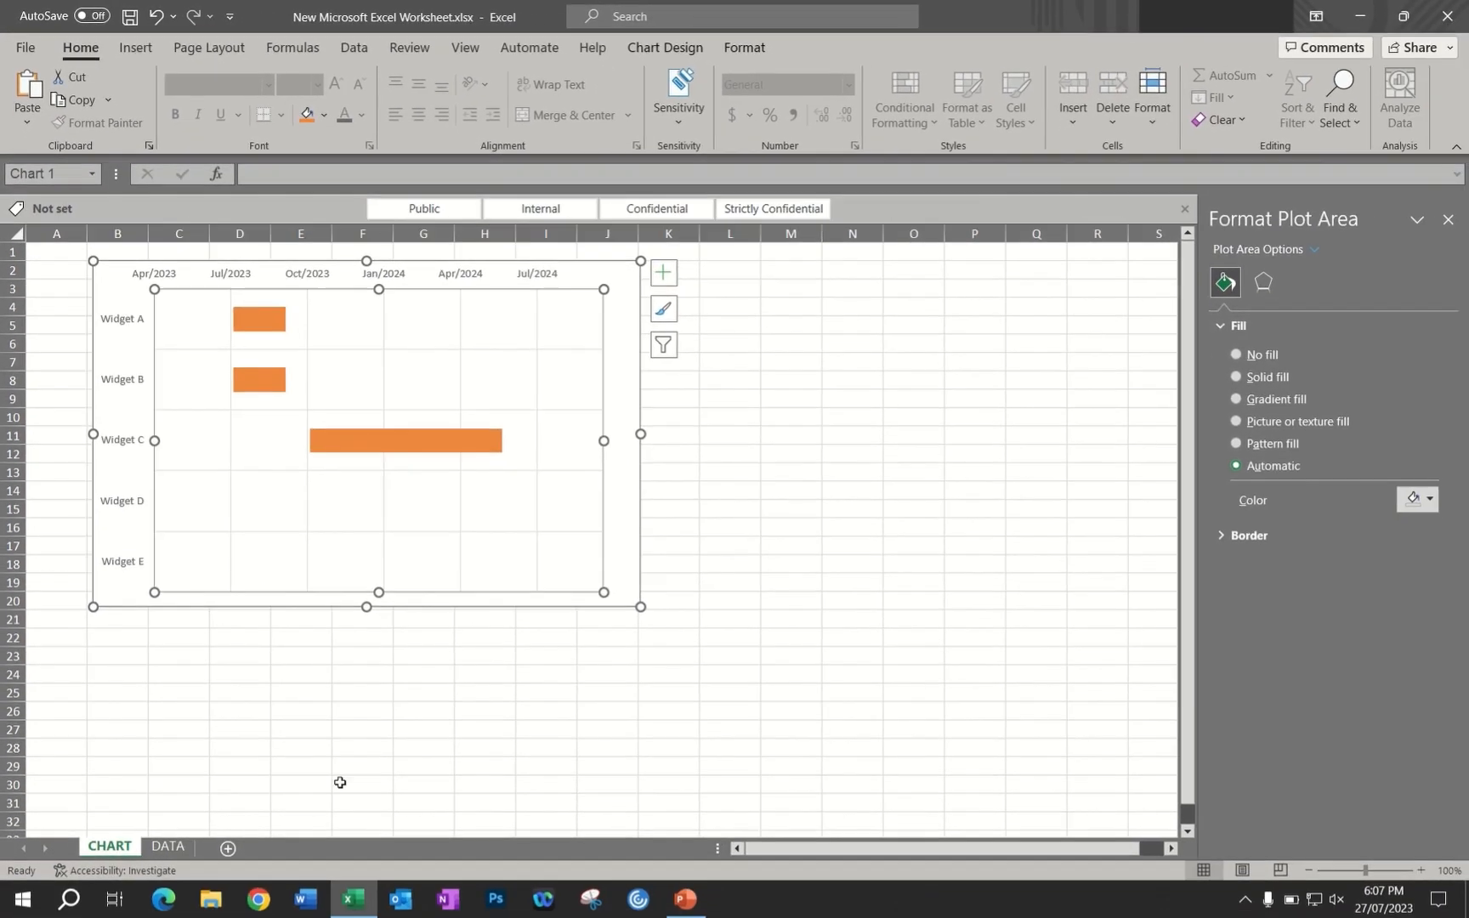
Clear the Duration G1 values of Widget D and Widget E in cells D5 and D6 of the DATA sheet
left_click(179, 845)
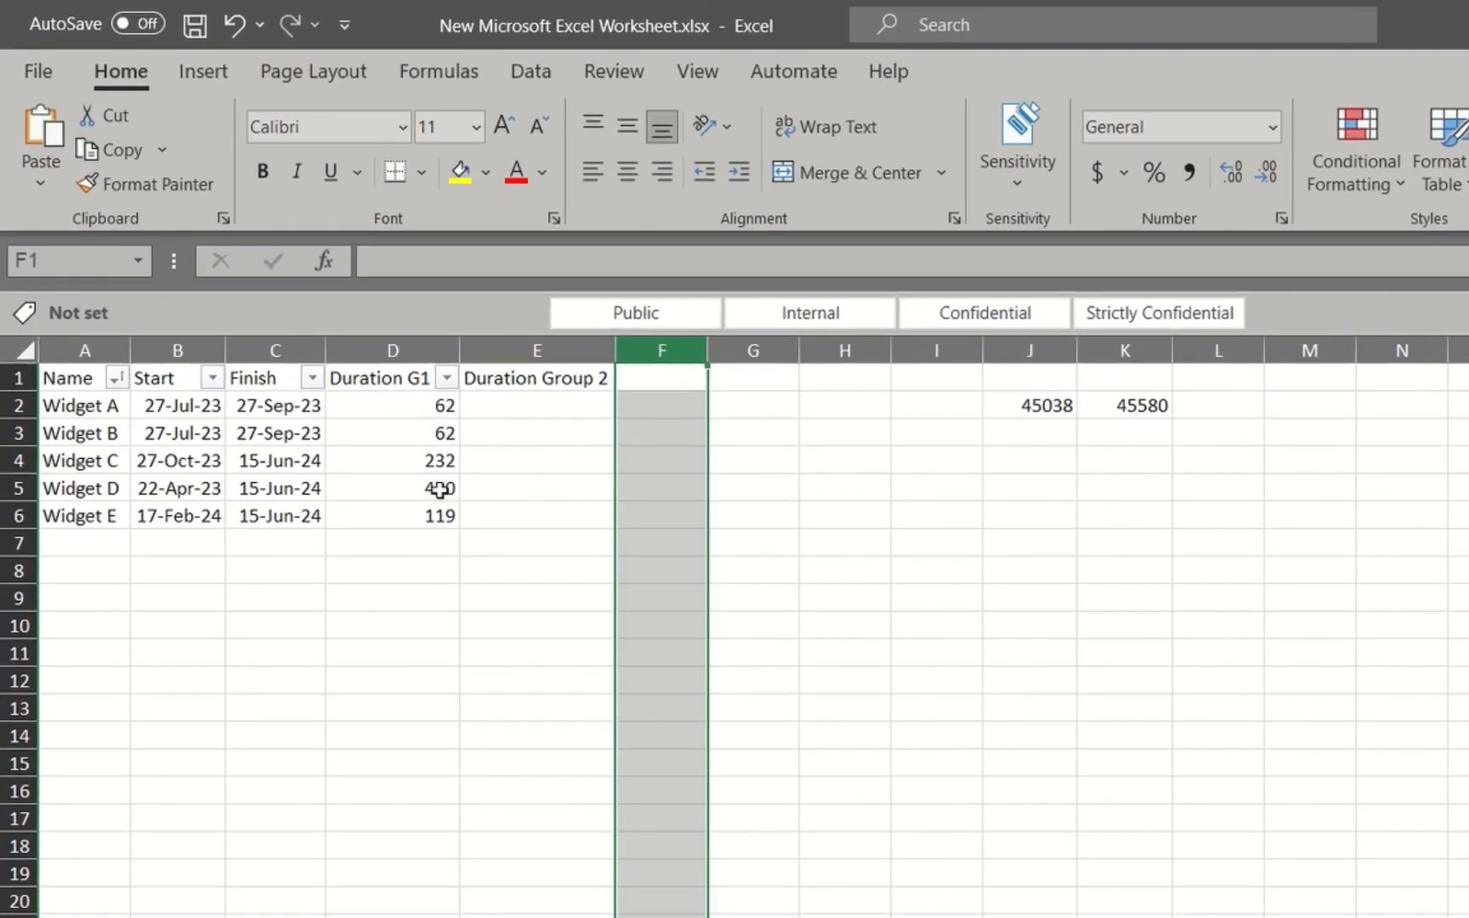
left_click_drag(440, 488, 435, 508)
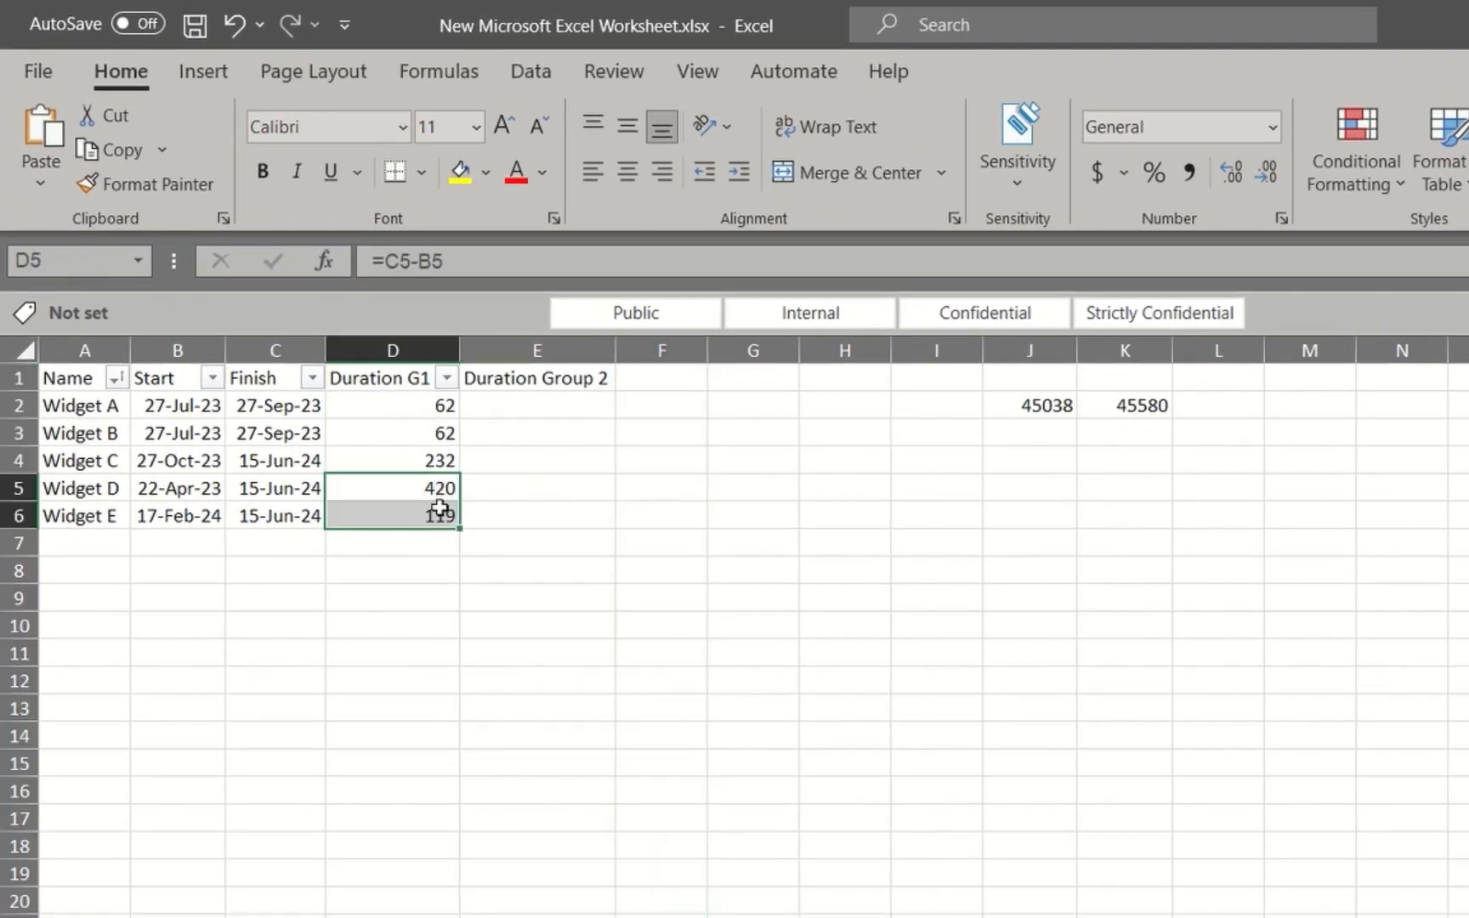
key("BackSpace")
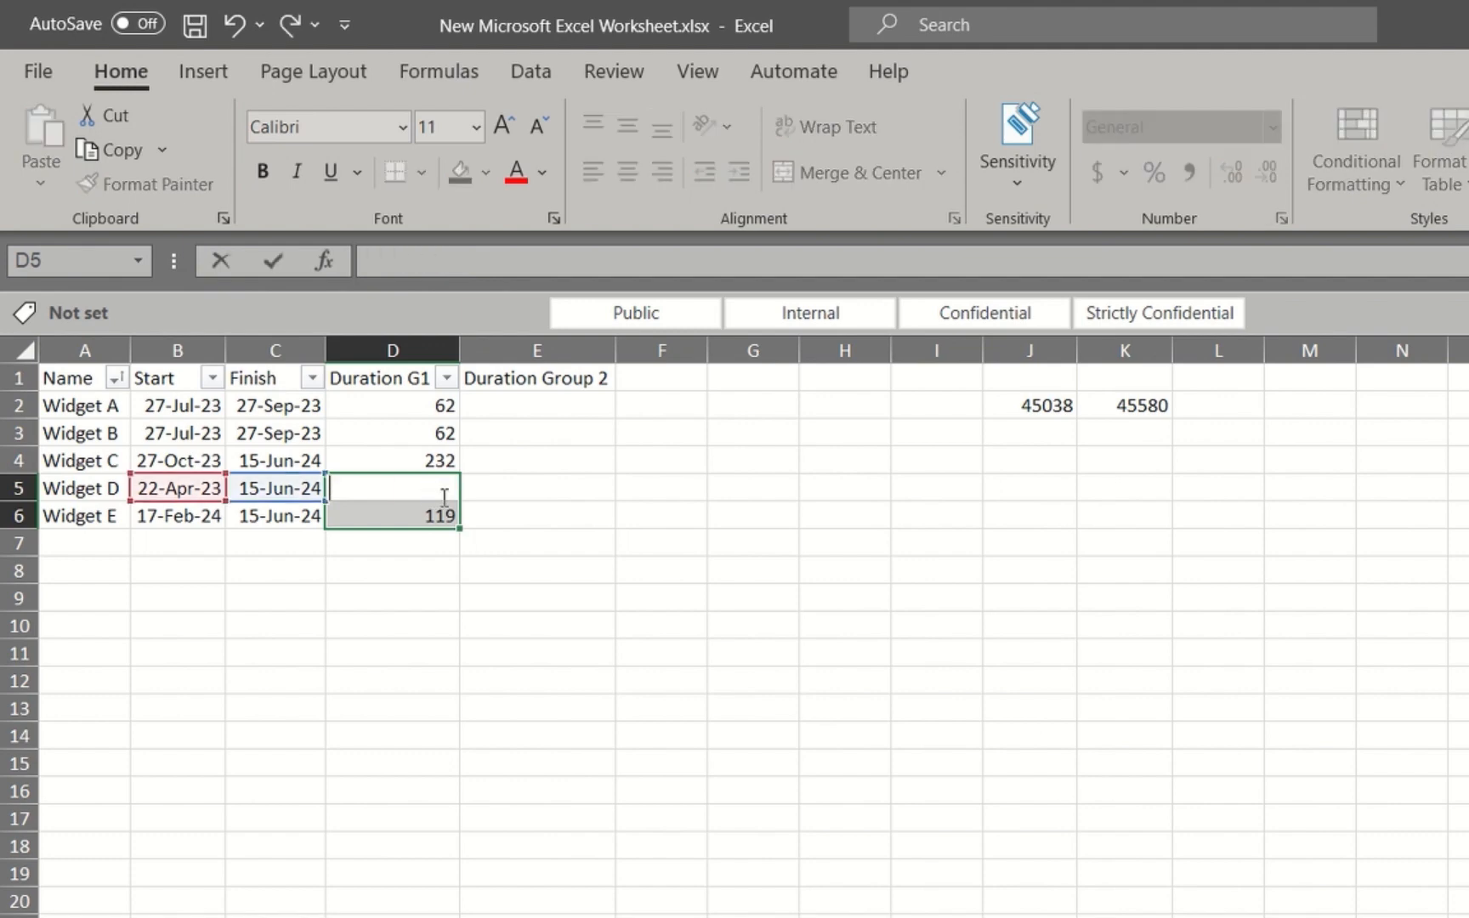
left_click(432, 515)
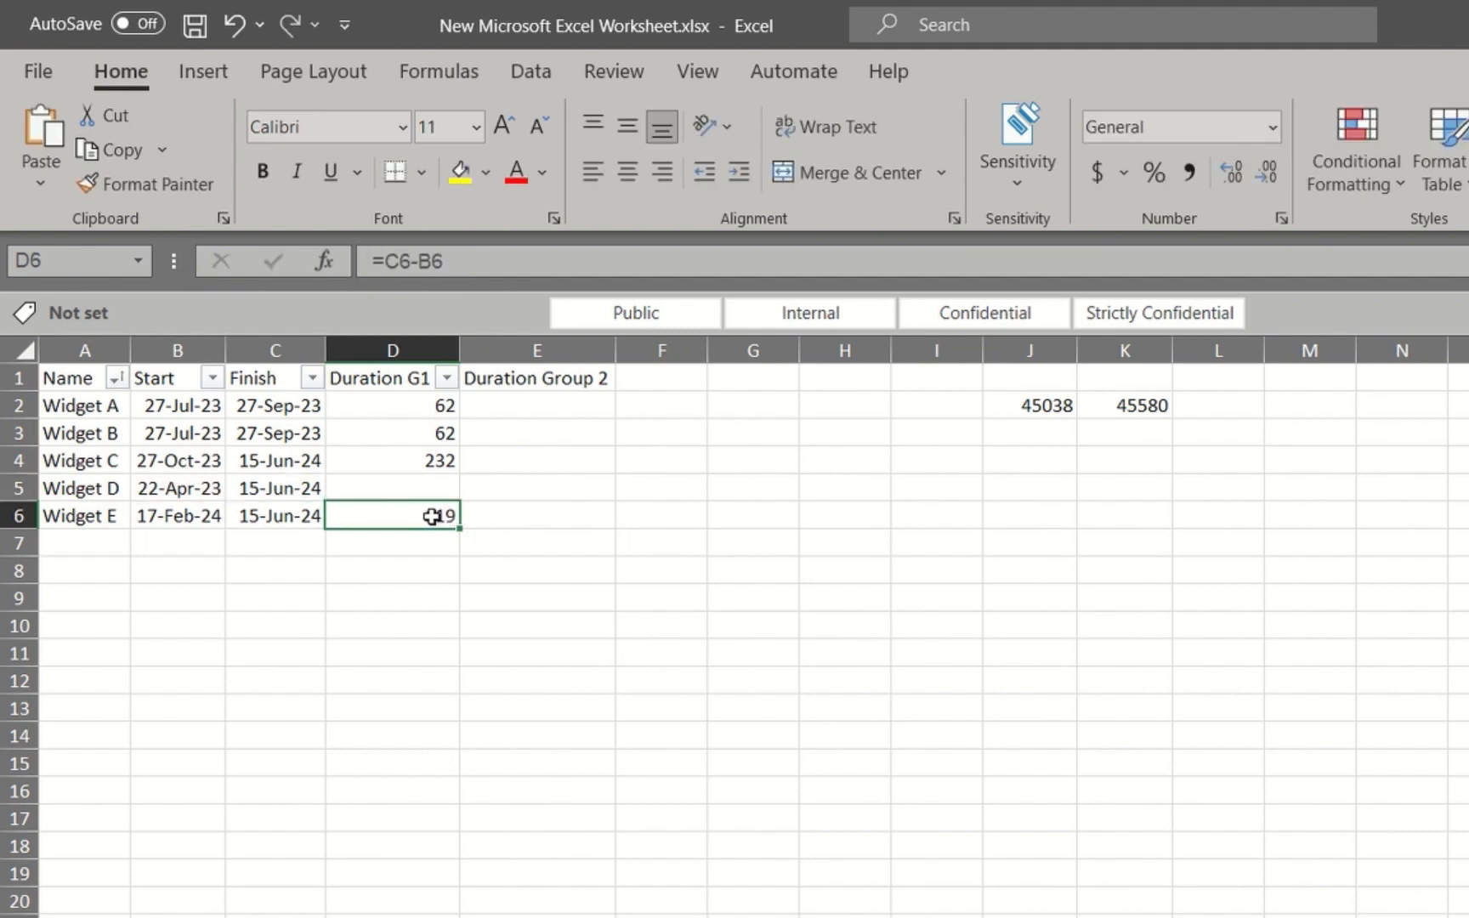
key("BackSpace")
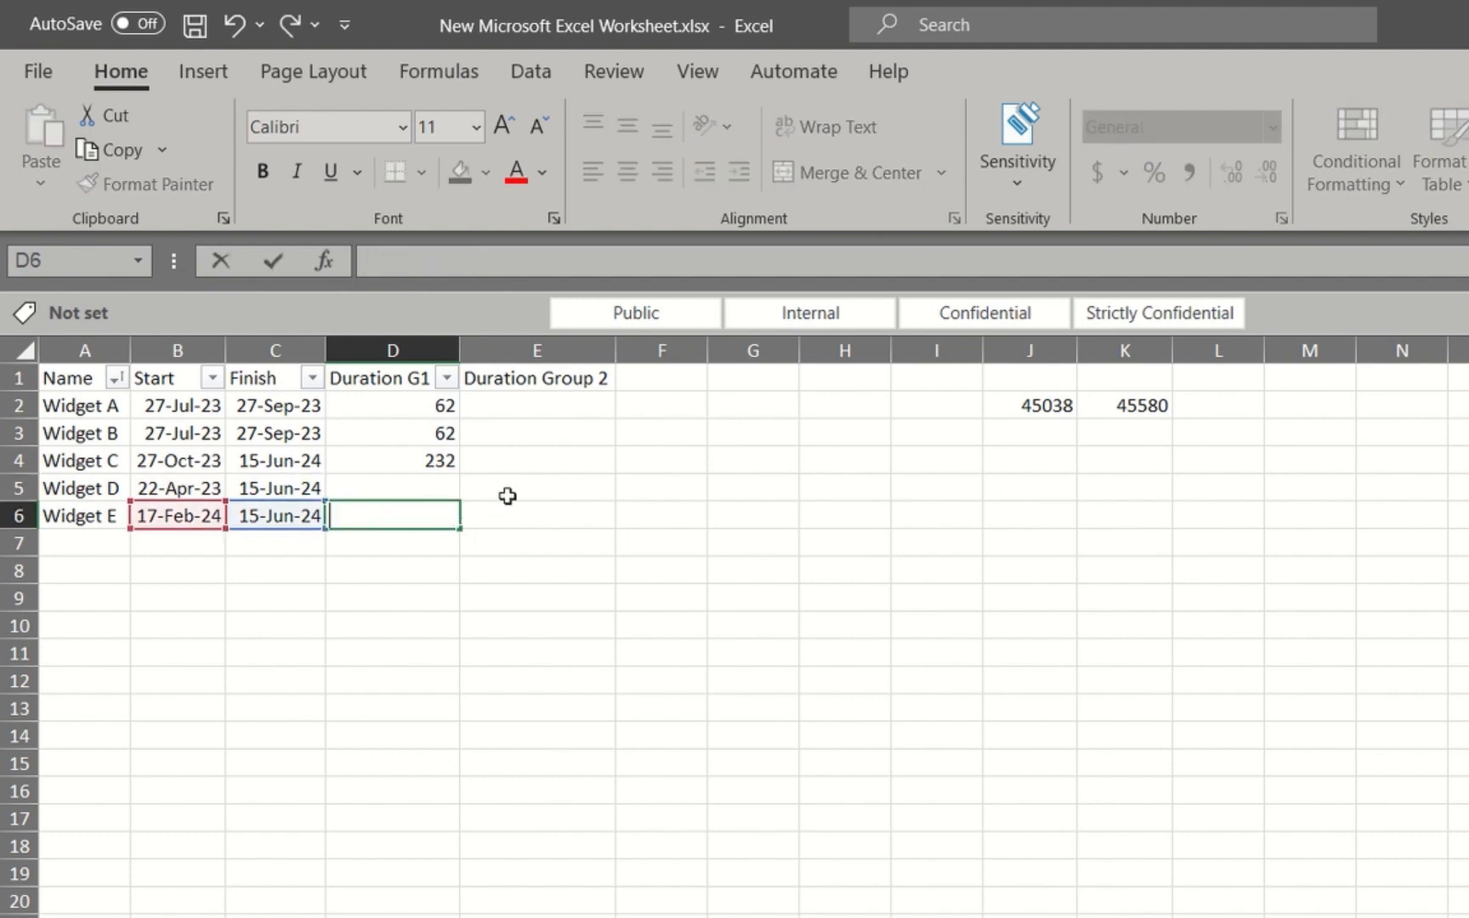
left_click(518, 489)
Enter 0 as the Duration Group 2 value for Widgets A, B and C in cells E2 to E4
left_click(543, 406)
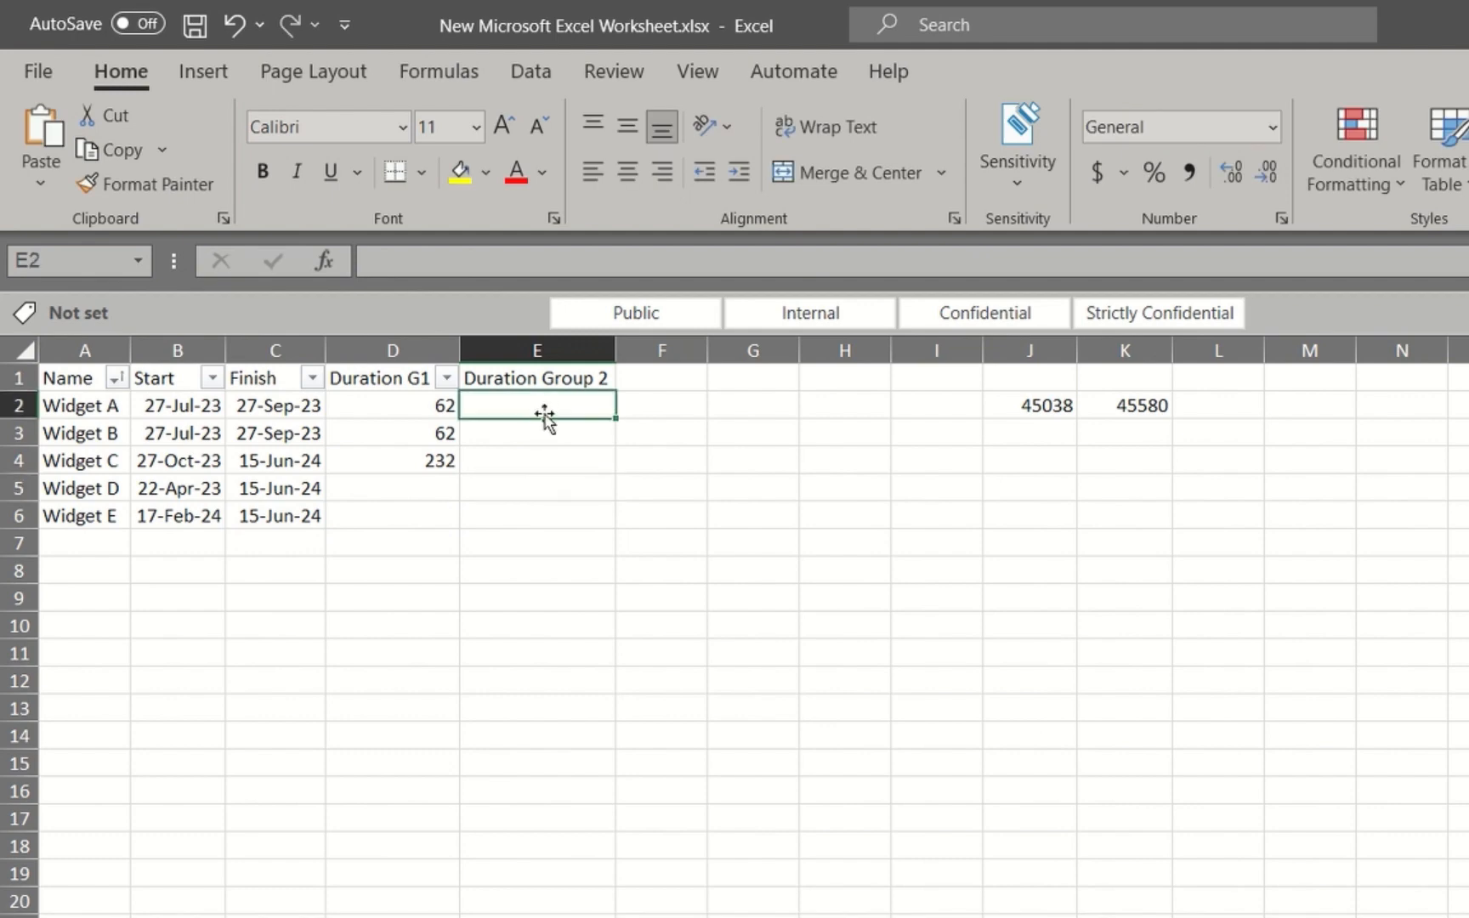
type("0")
key("Return")
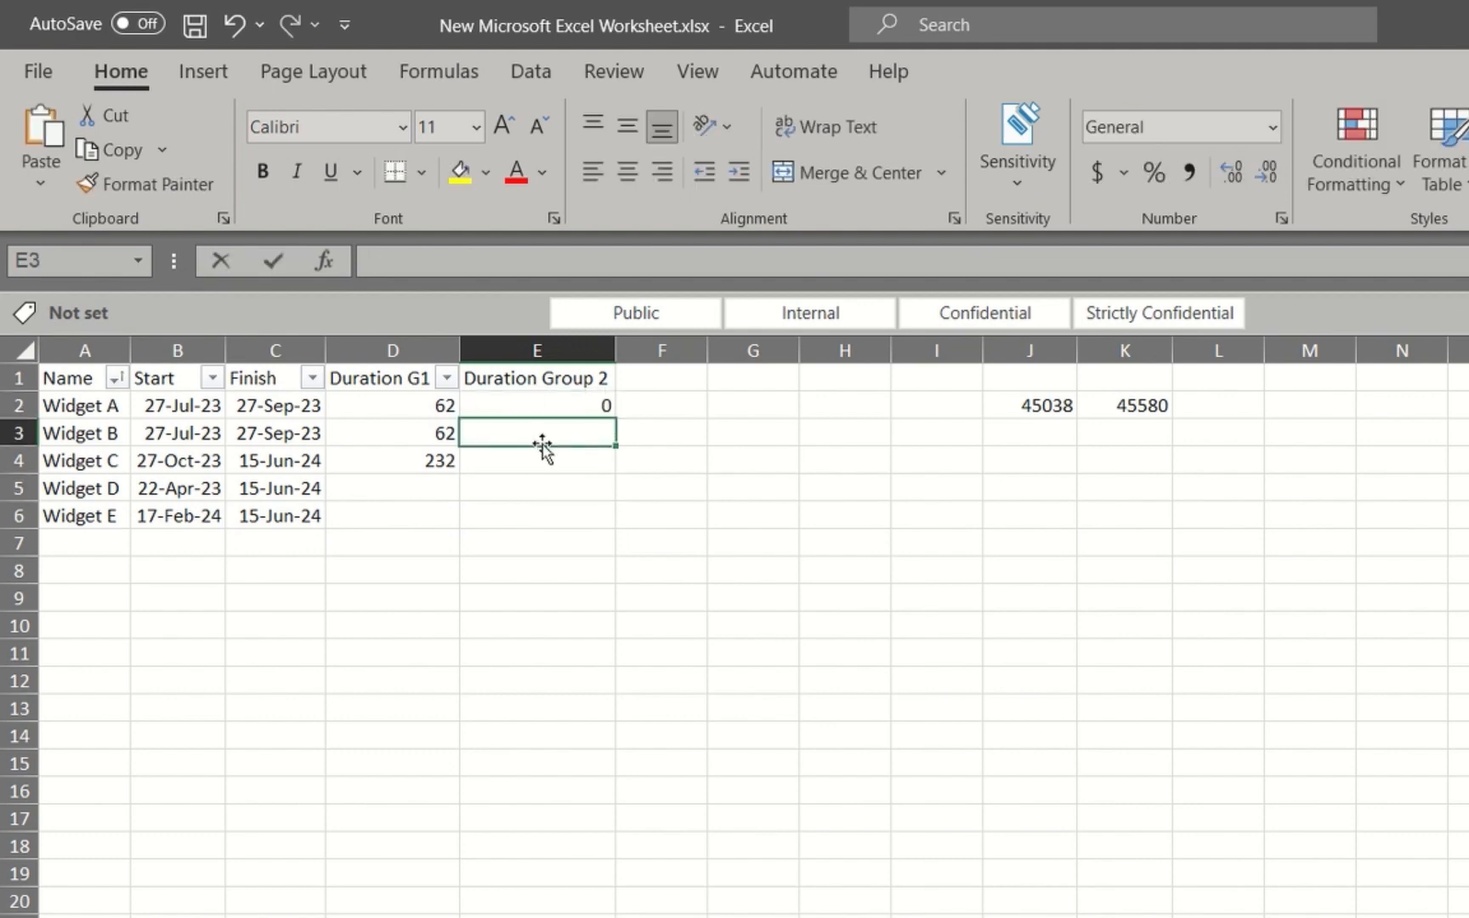
type("0")
key("Return")
type("0")
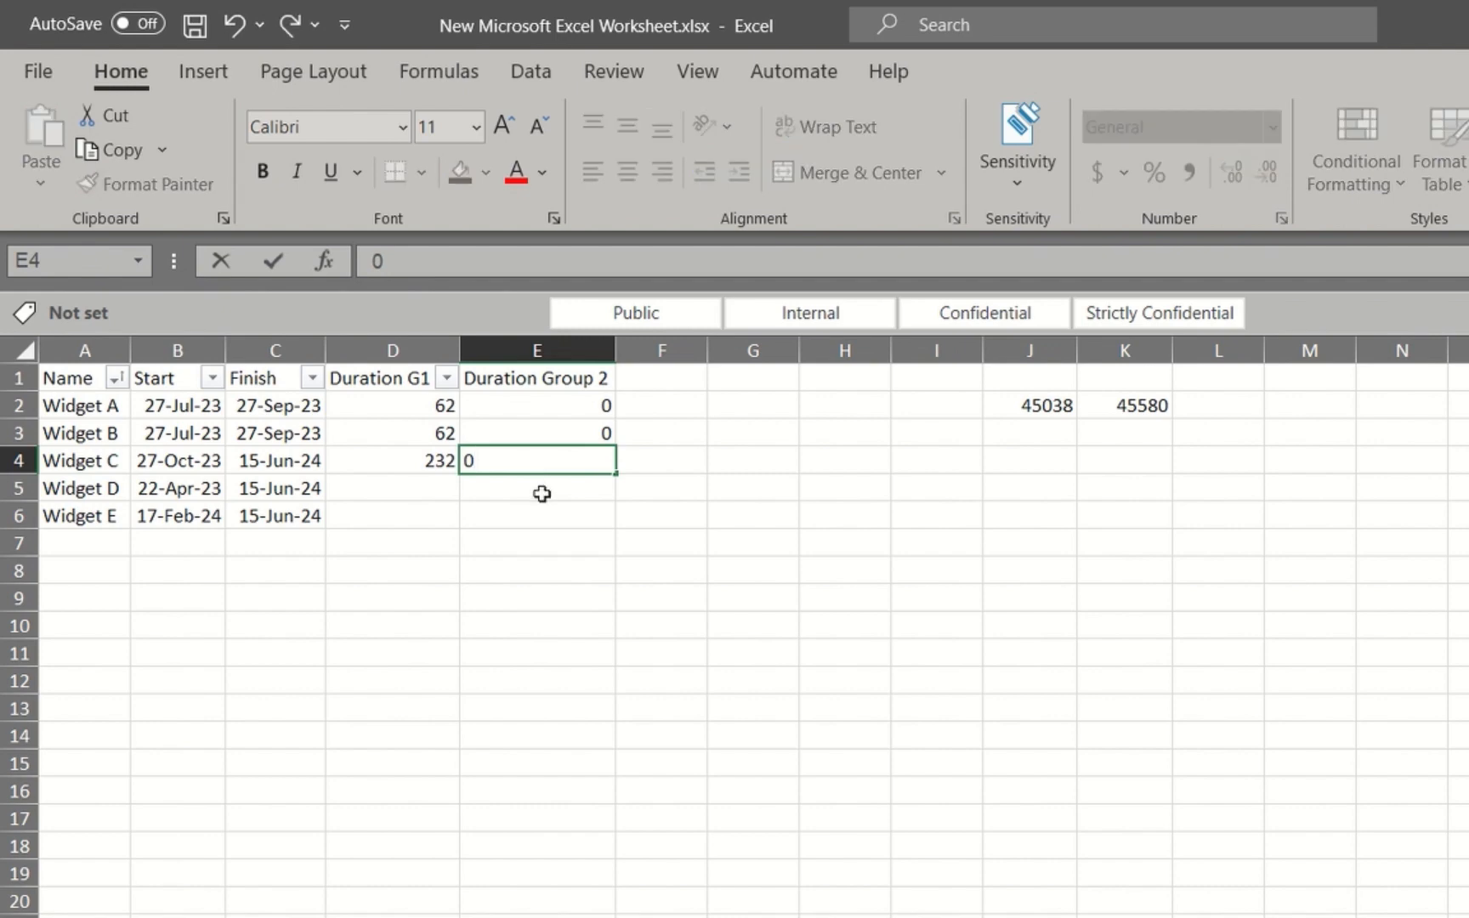
key("Return")
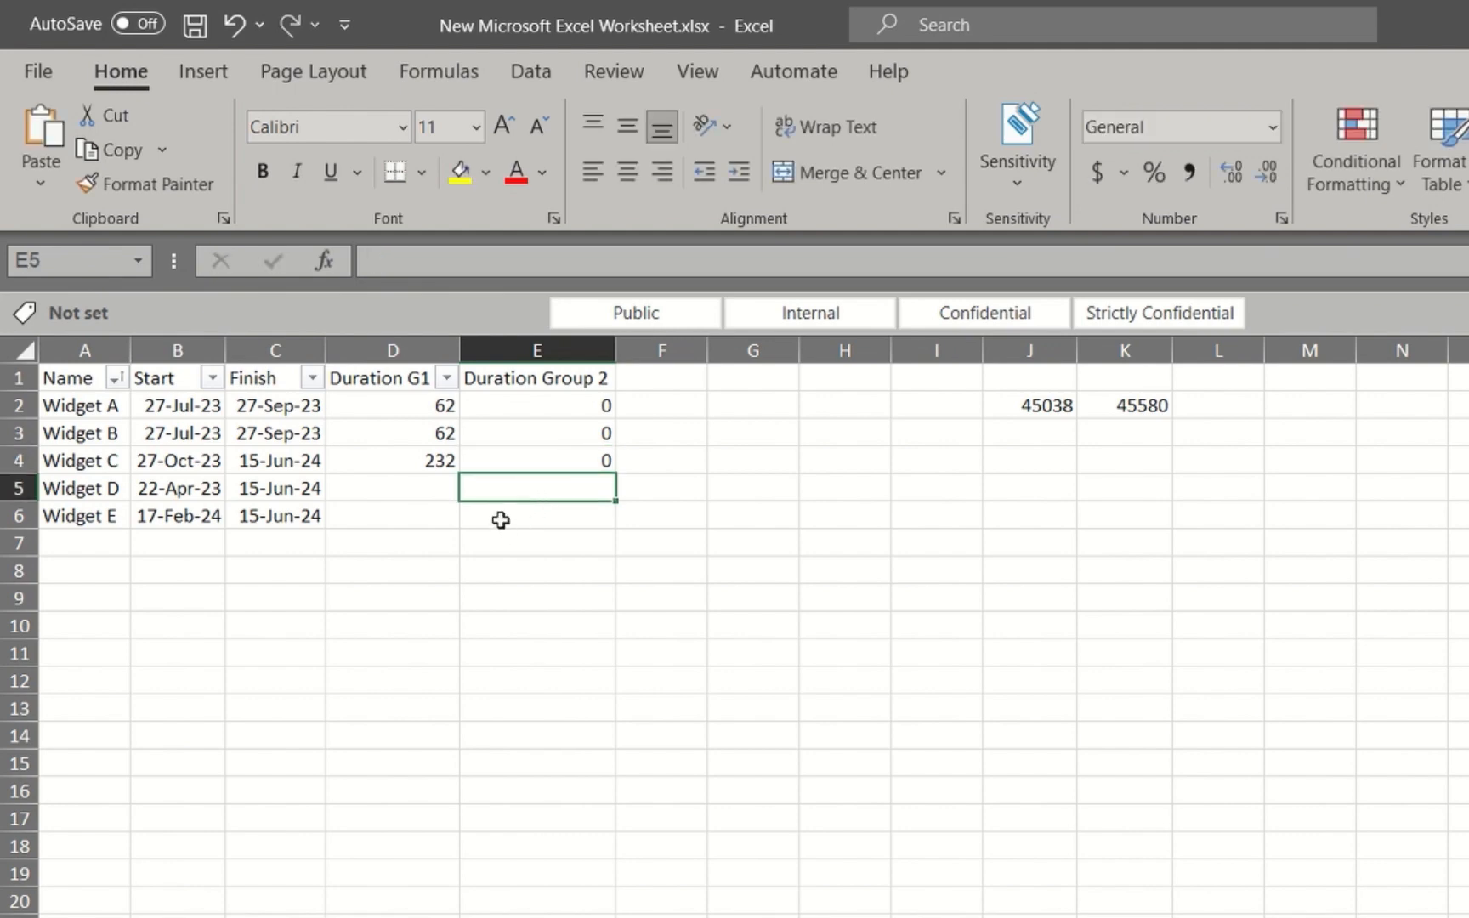
Calculate Widget D's Duration Group 2 in E5 with =C5-B5 and fill the formula down to E6 for Widget E
type("=")
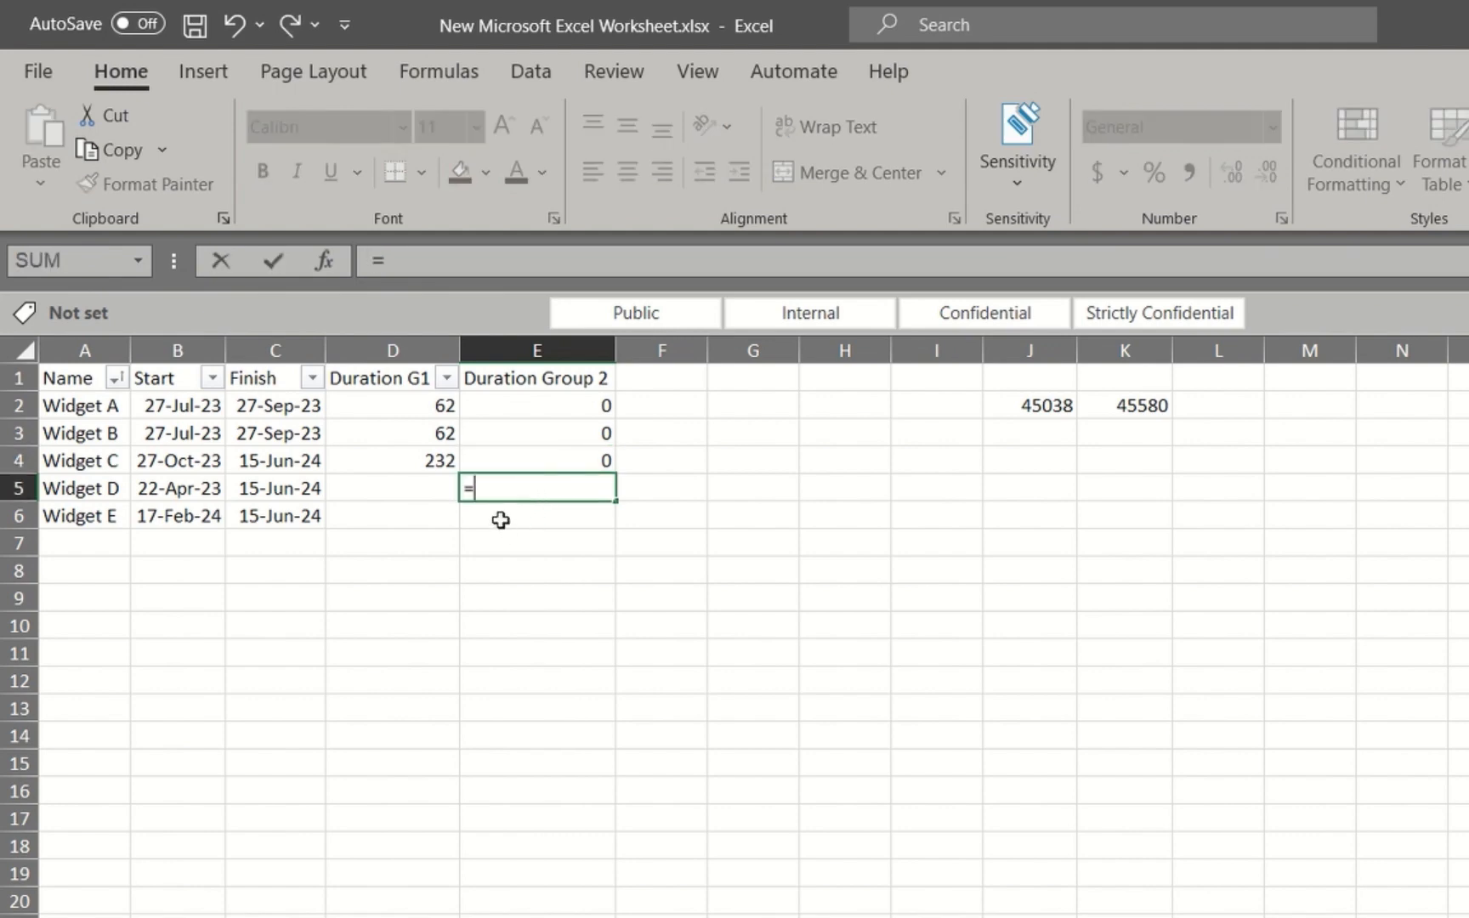
left_click(295, 492)
type("-")
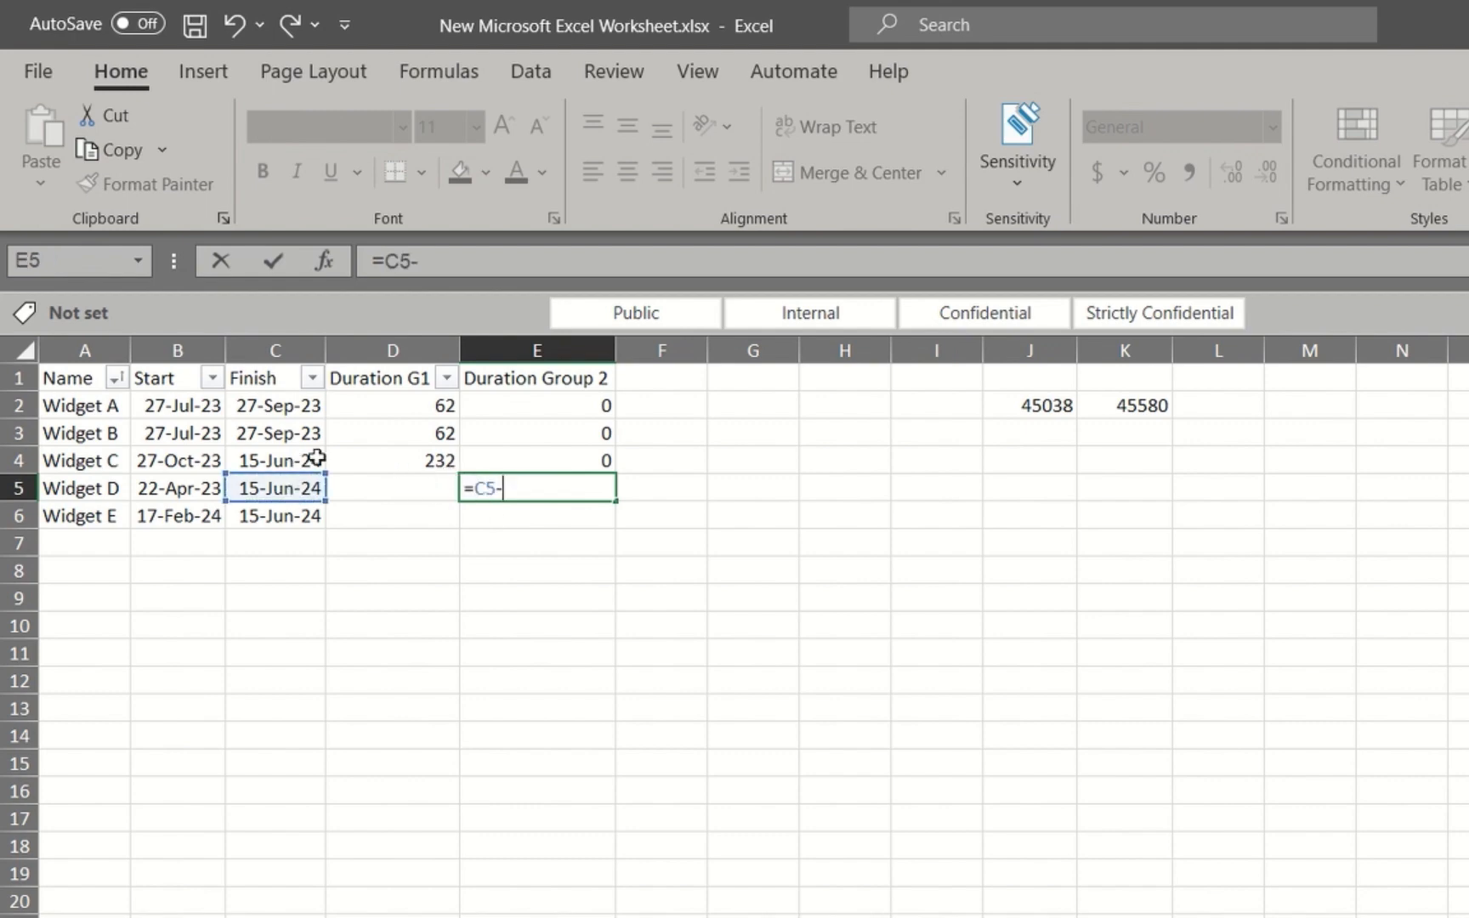
left_click(197, 490)
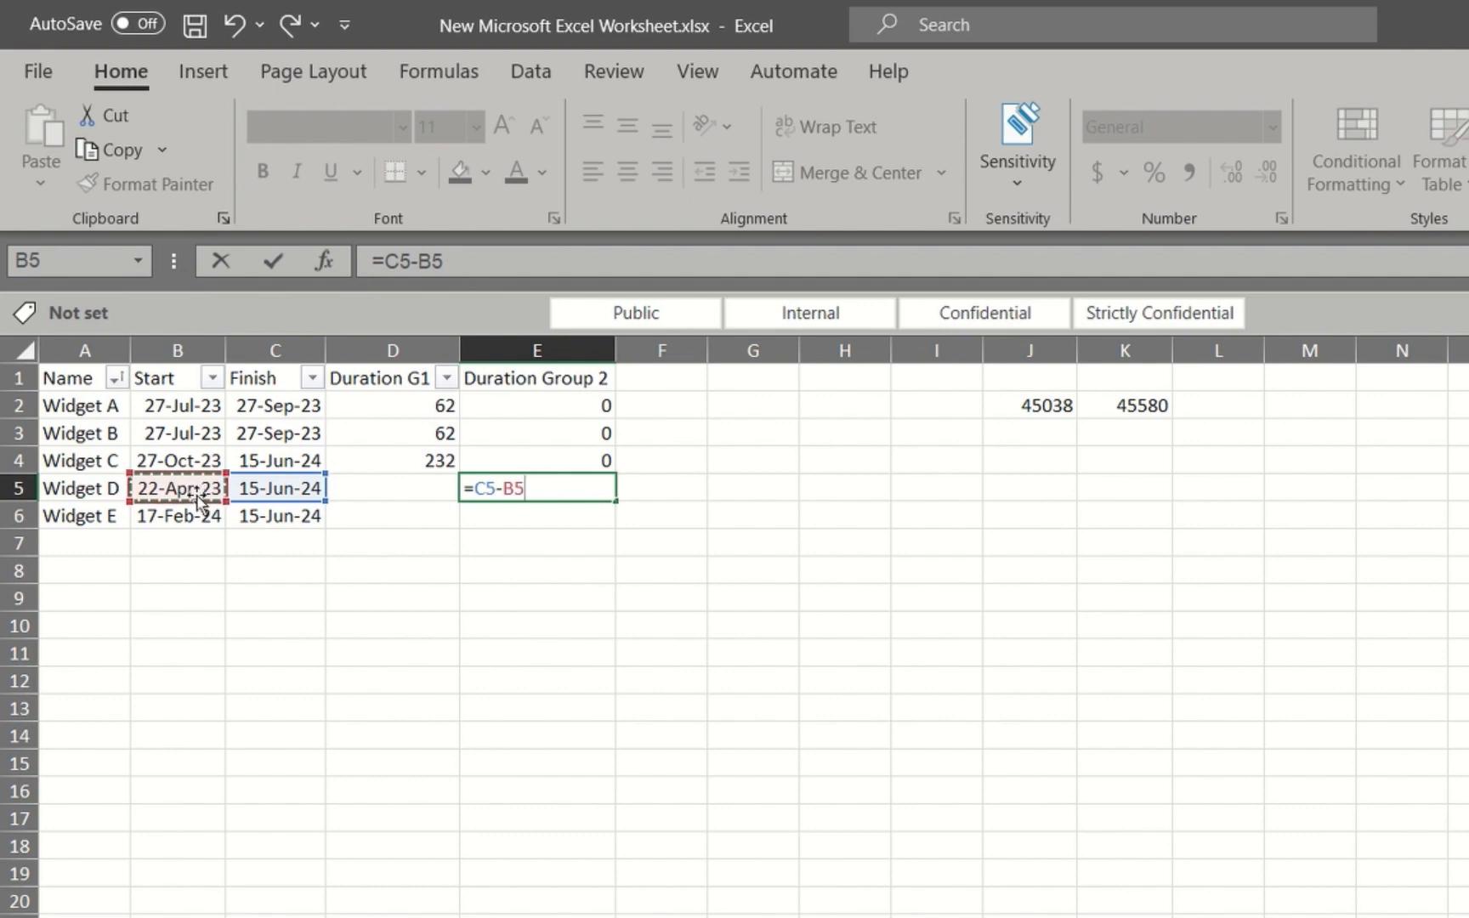
key("Return")
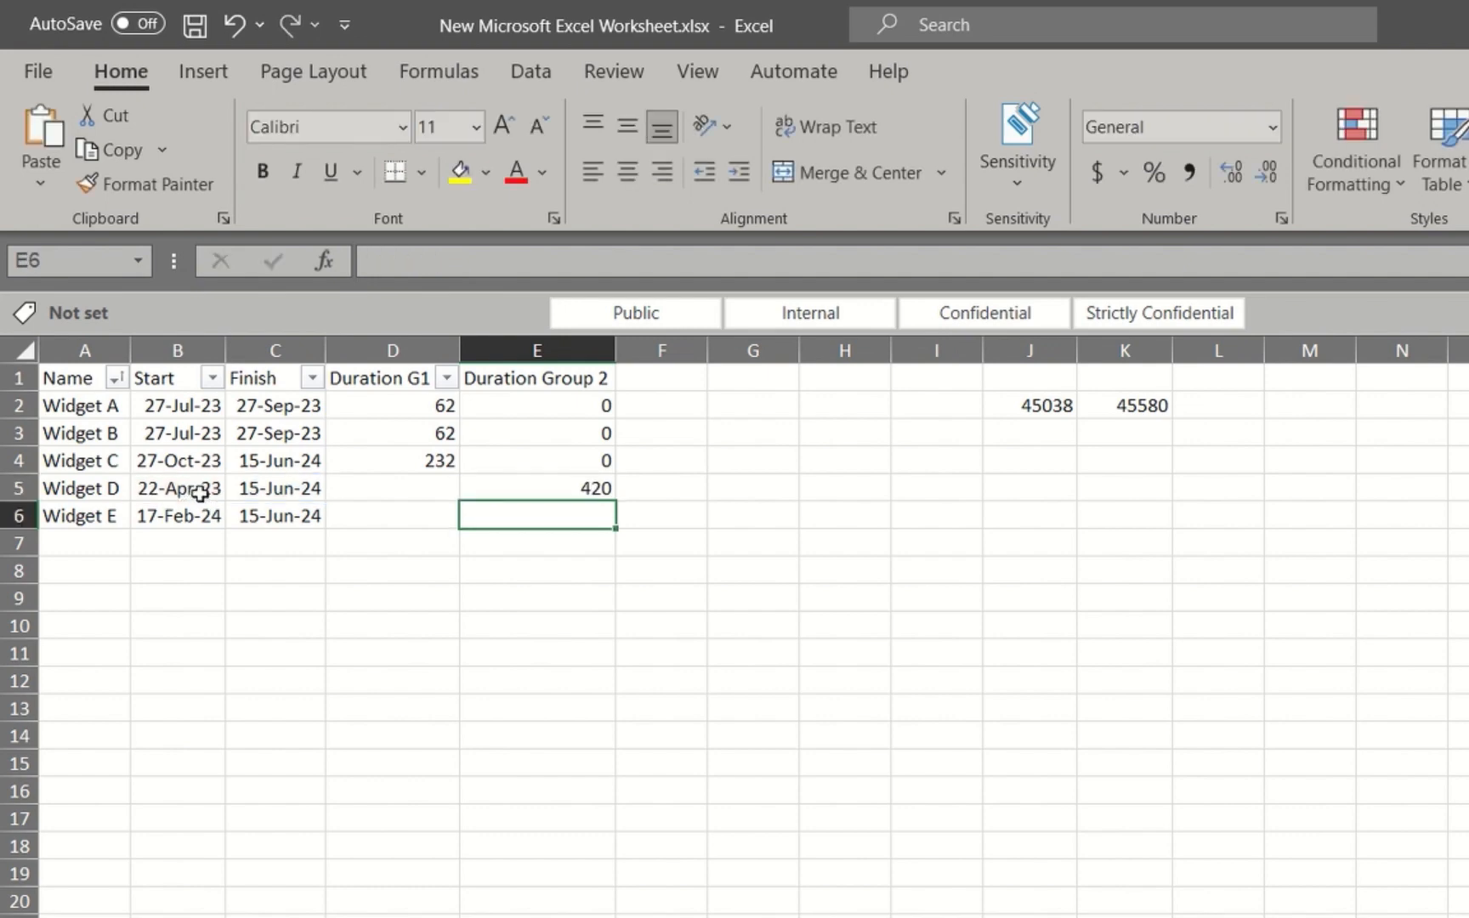
left_click(585, 489)
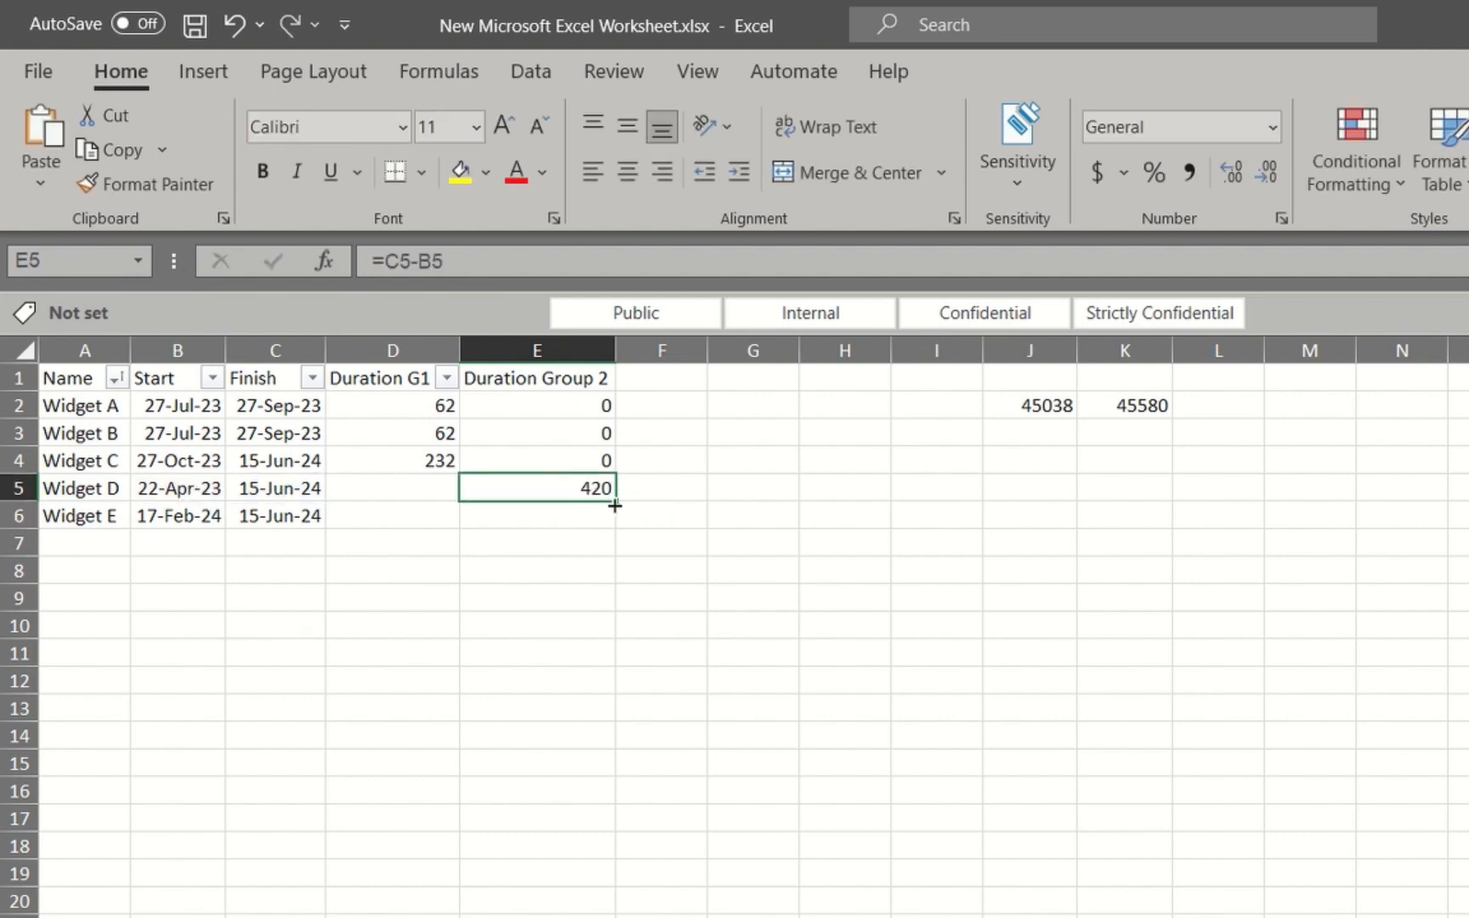
left_click_drag(615, 501, 614, 516)
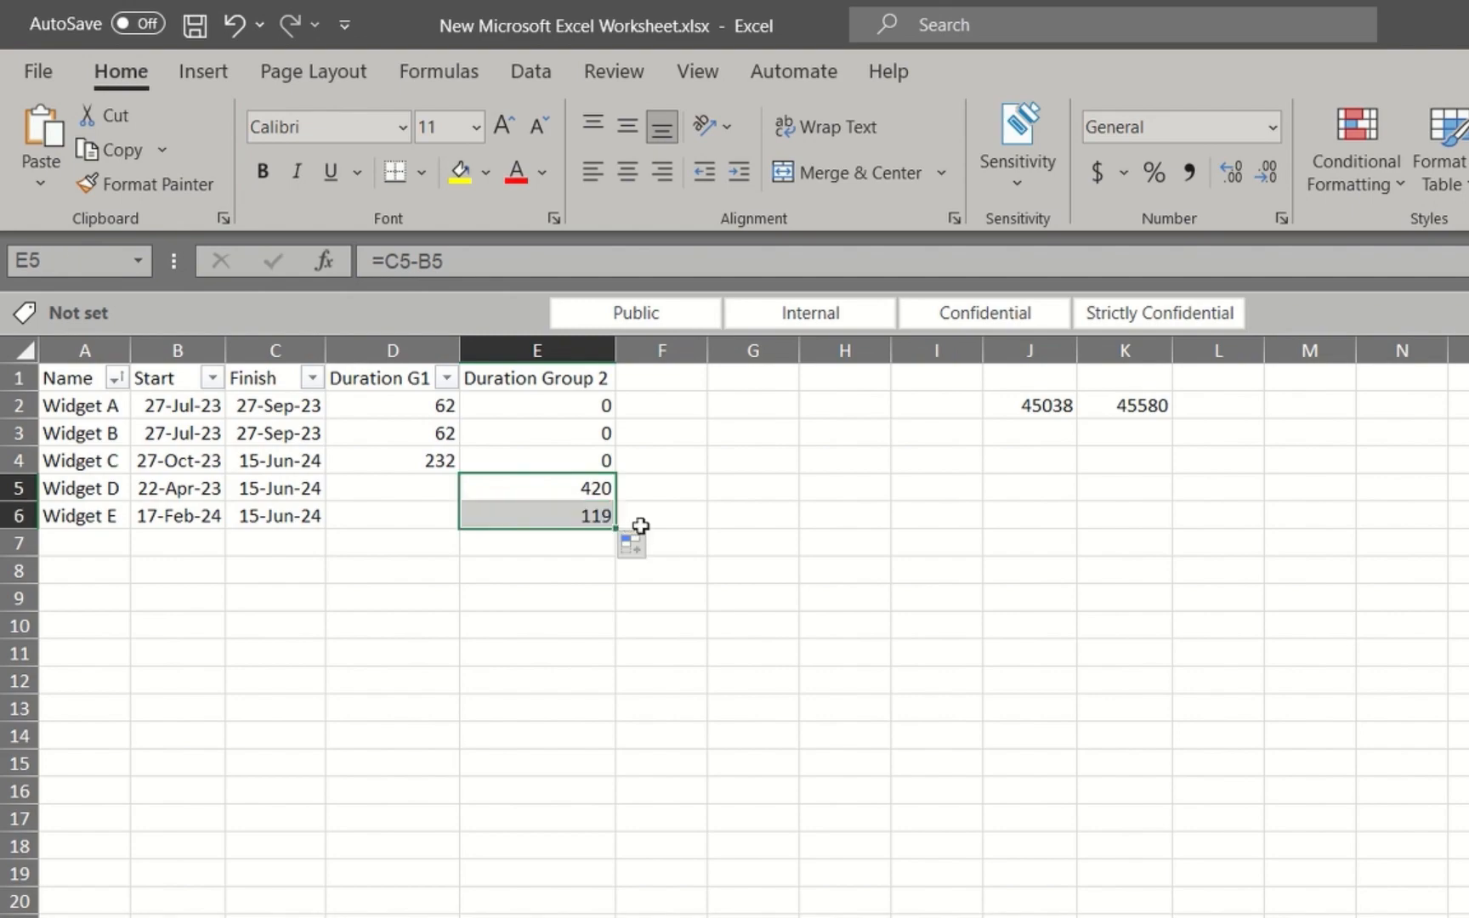
left_click(643, 518)
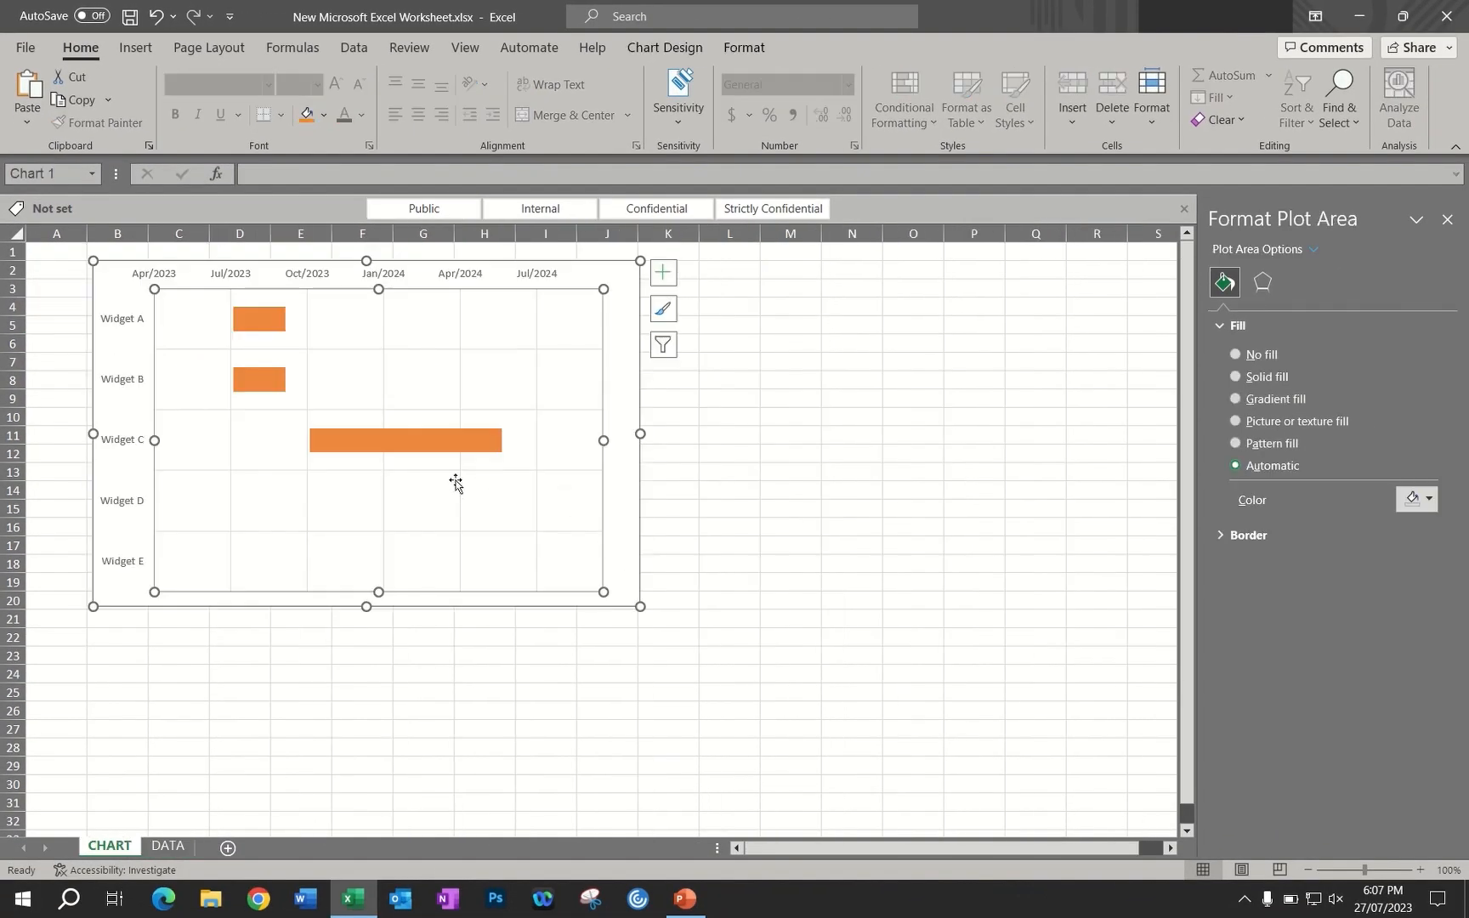
Add a series to the Gantt chart with its name from DATA!$E$1 and its values from DATA!$E$2:$E$6
right_click(449, 489)
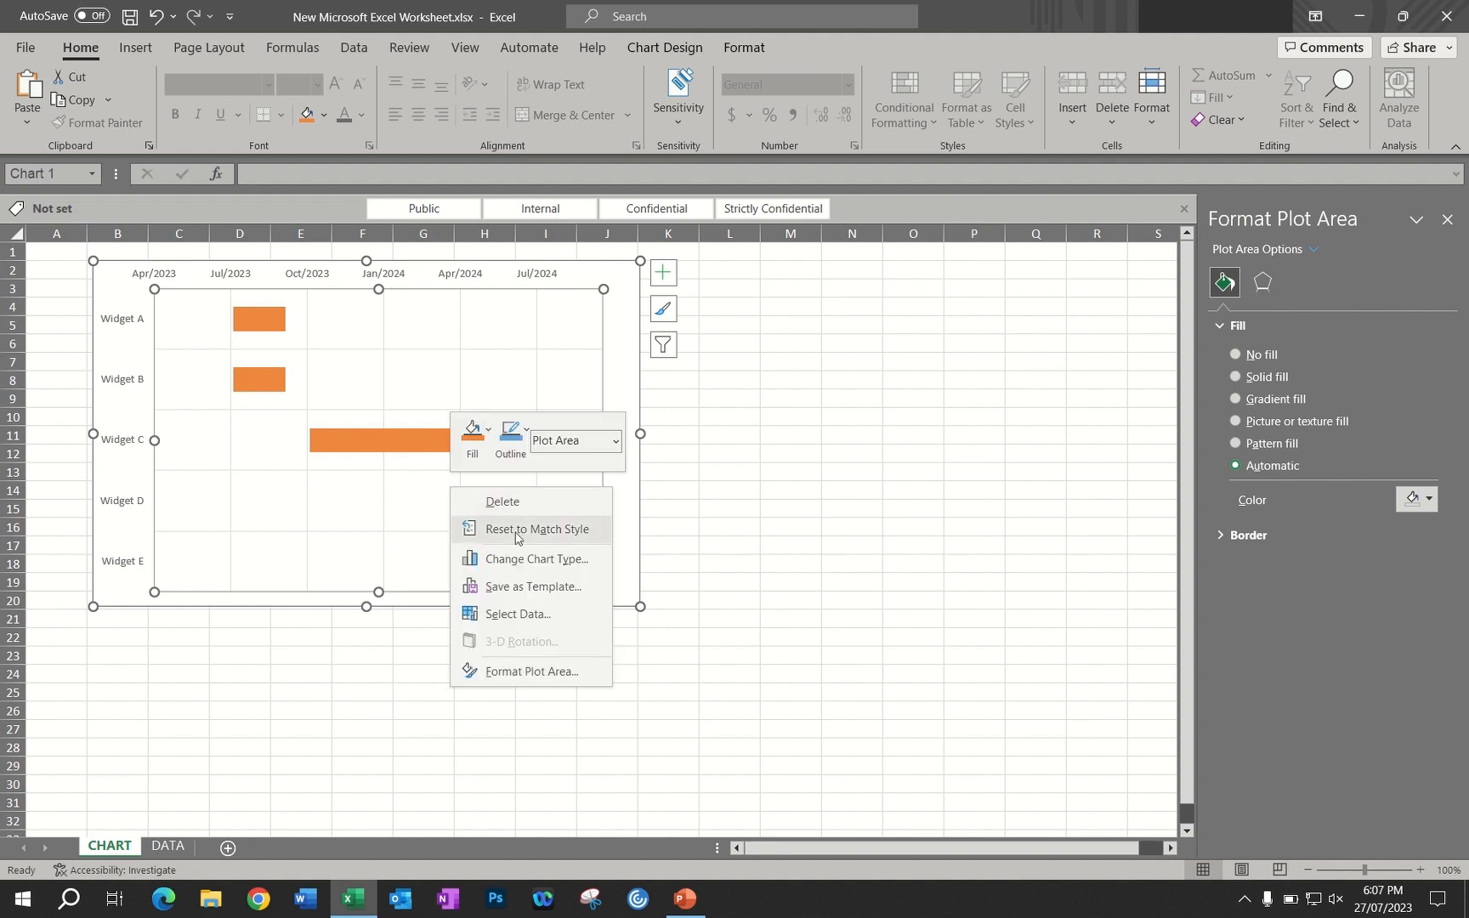
left_click(519, 615)
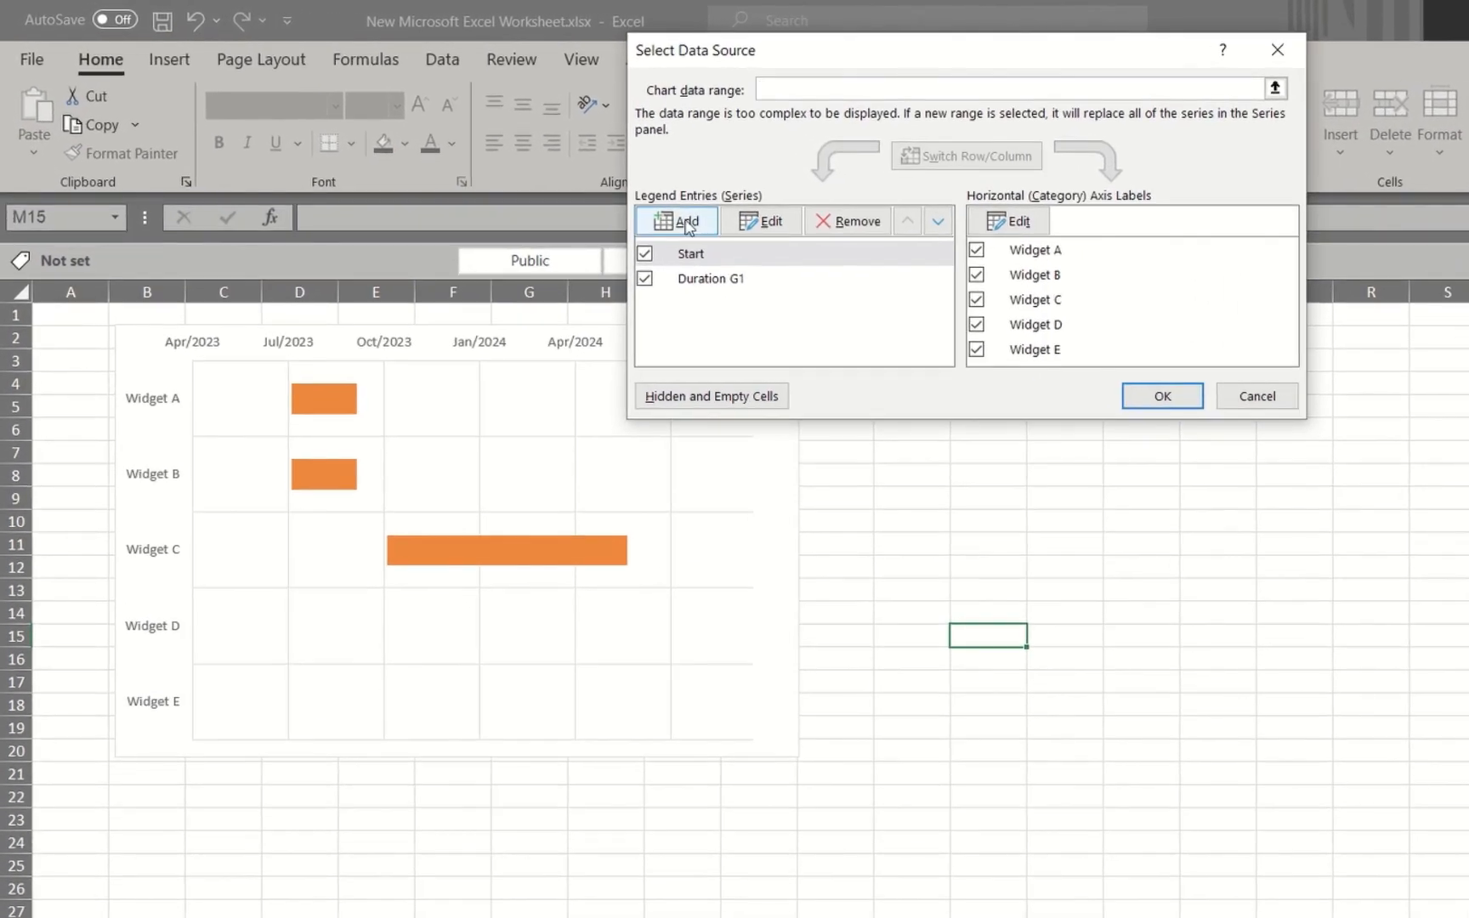
left_click(684, 222)
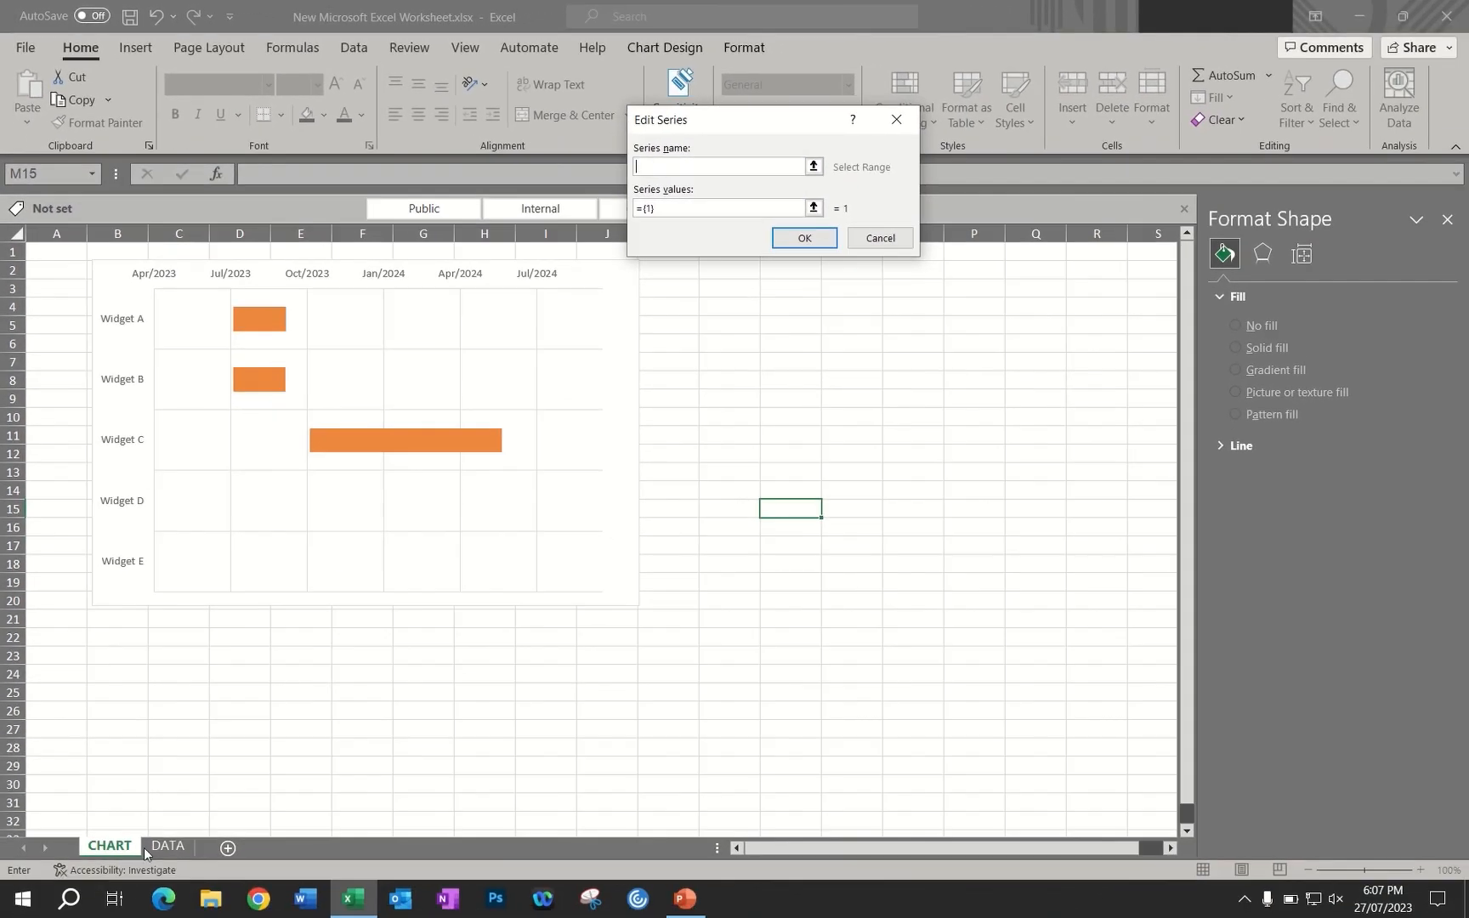
left_click(167, 845)
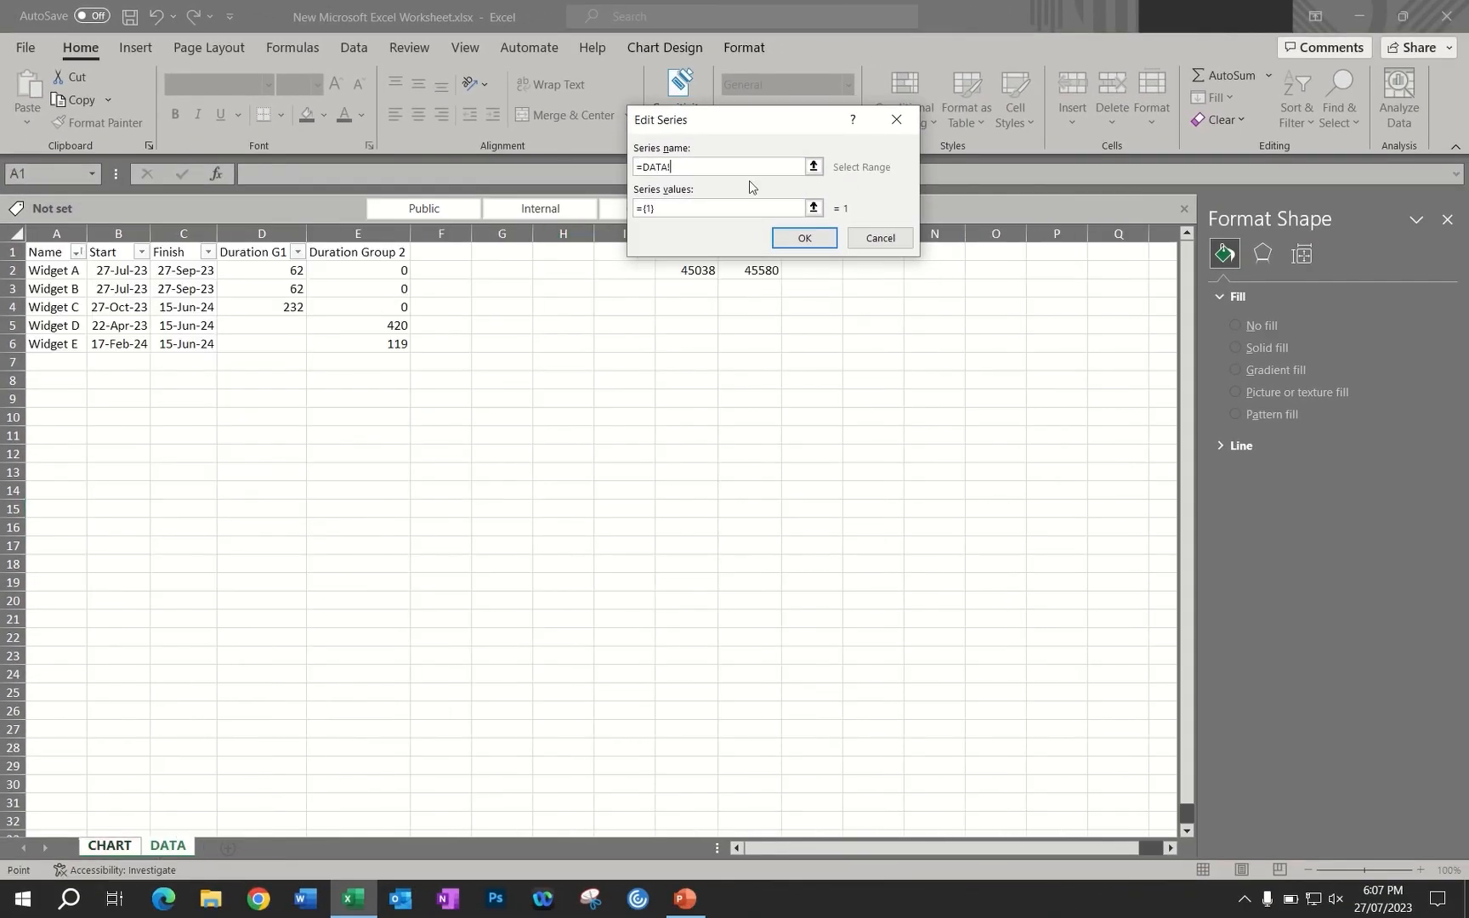
left_click(345, 252)
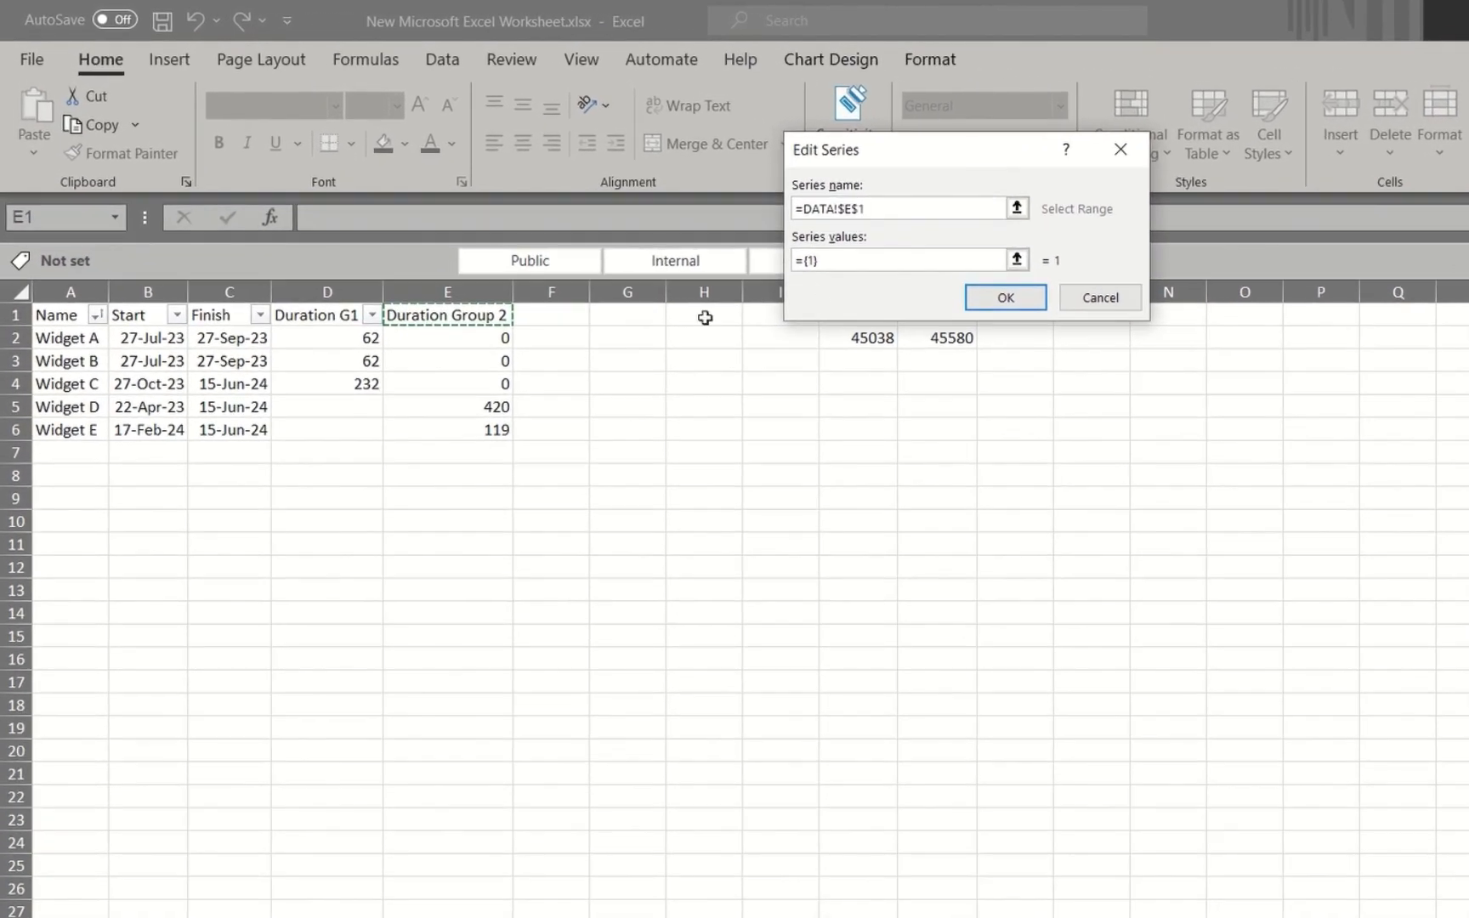
left_click_drag(843, 260, 787, 261)
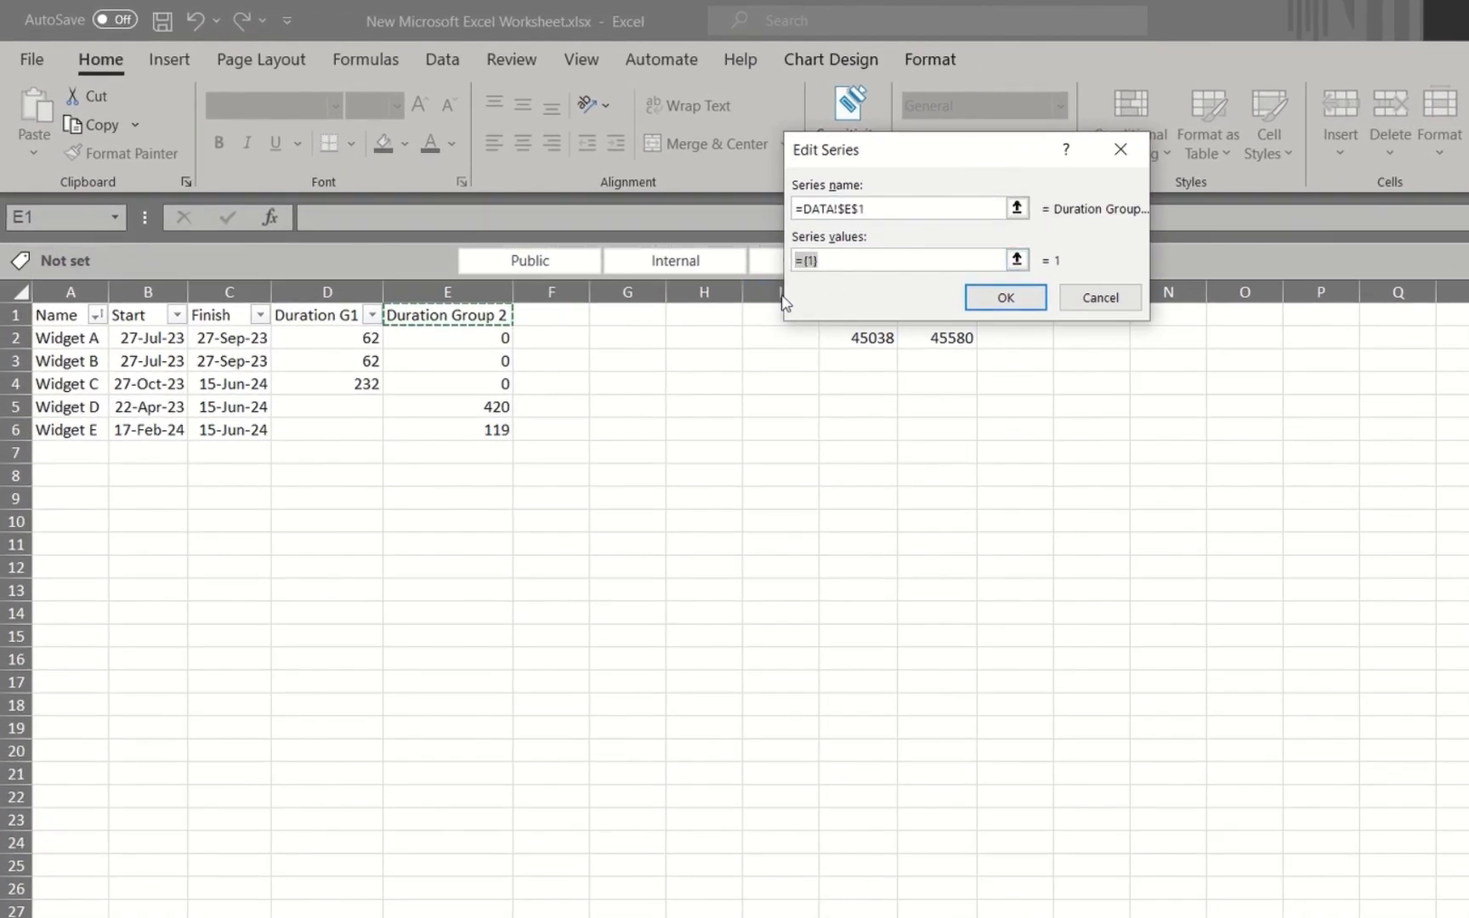
key("BackSpace")
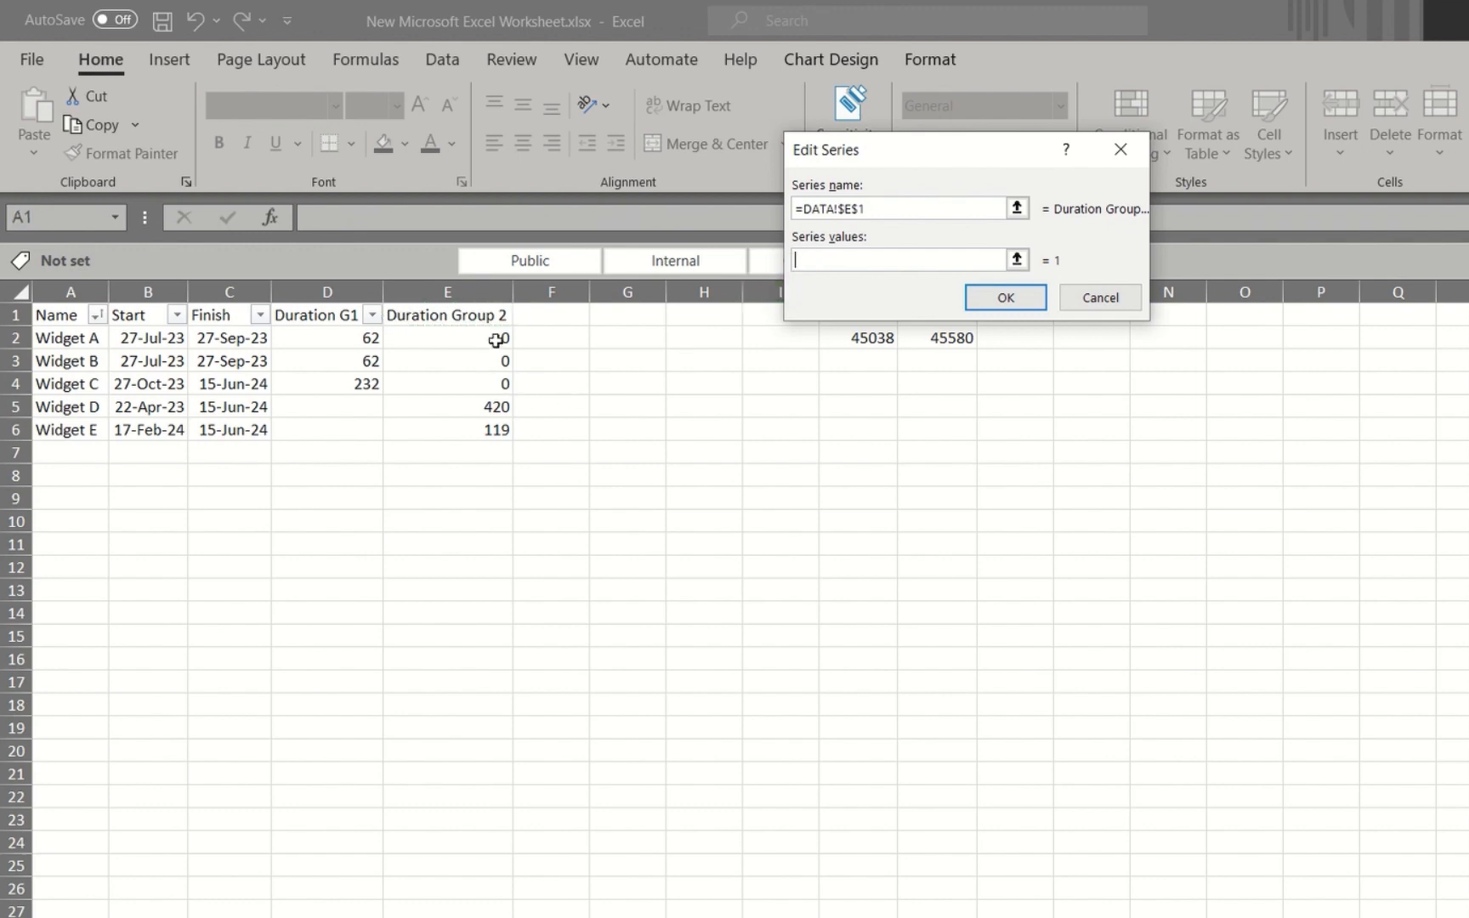
left_click_drag(495, 340, 492, 429)
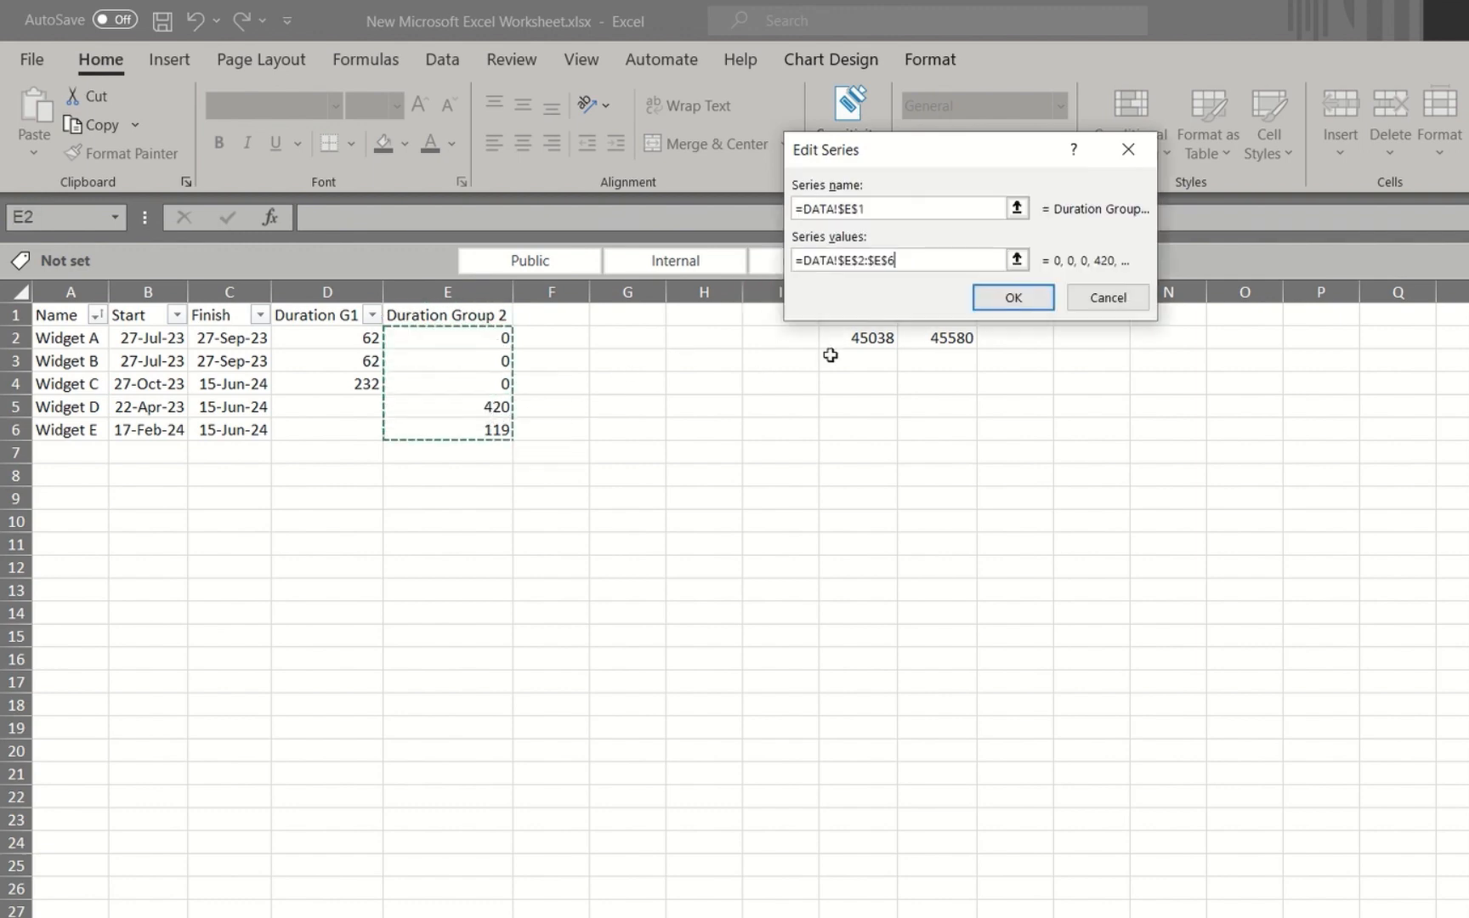
left_click(1009, 308)
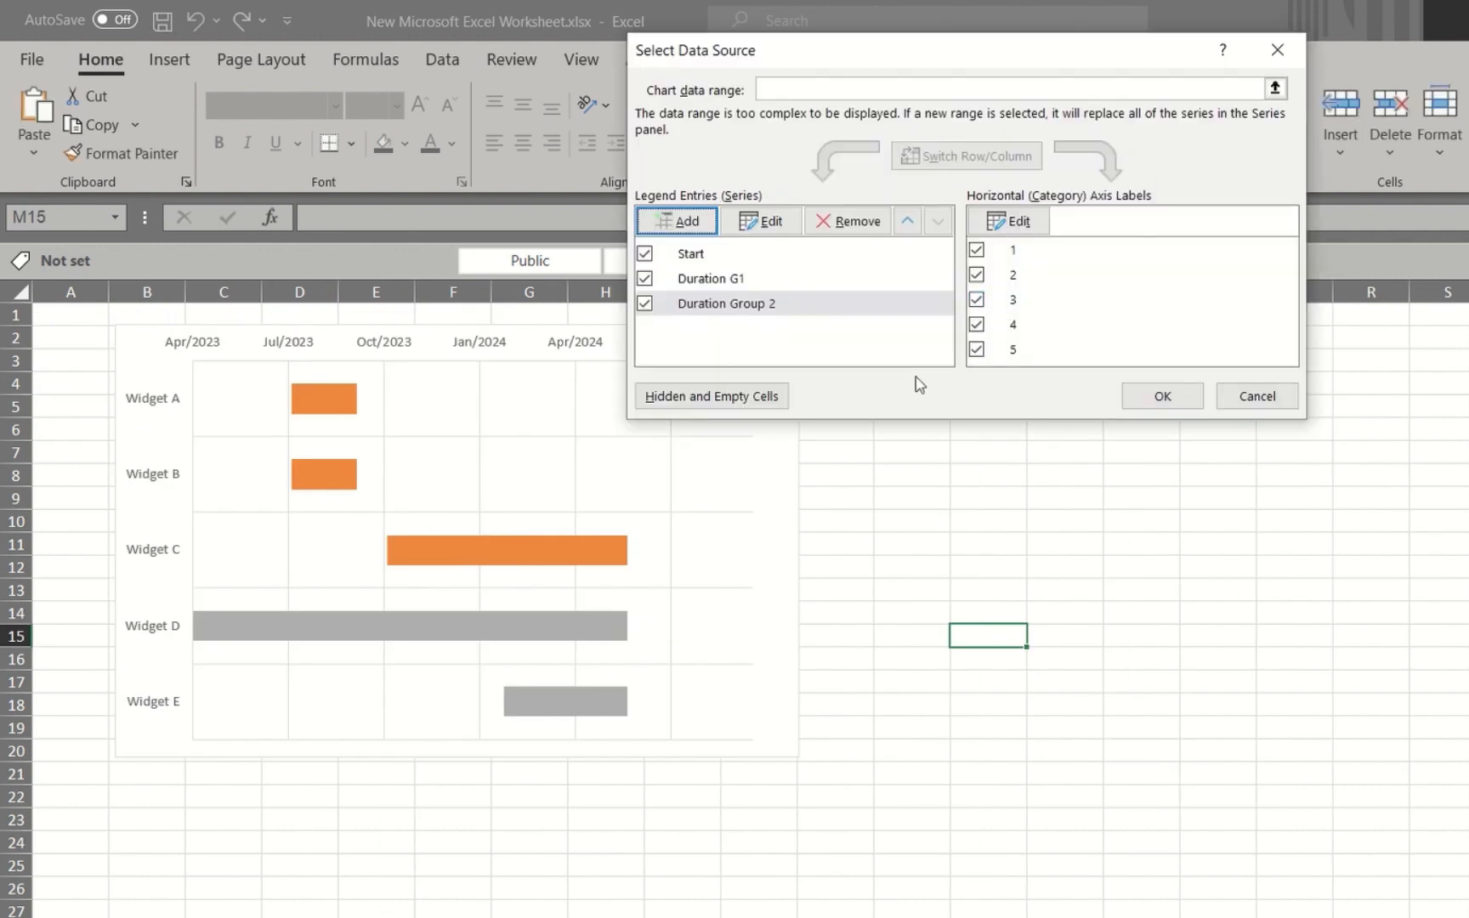
left_click(1178, 396)
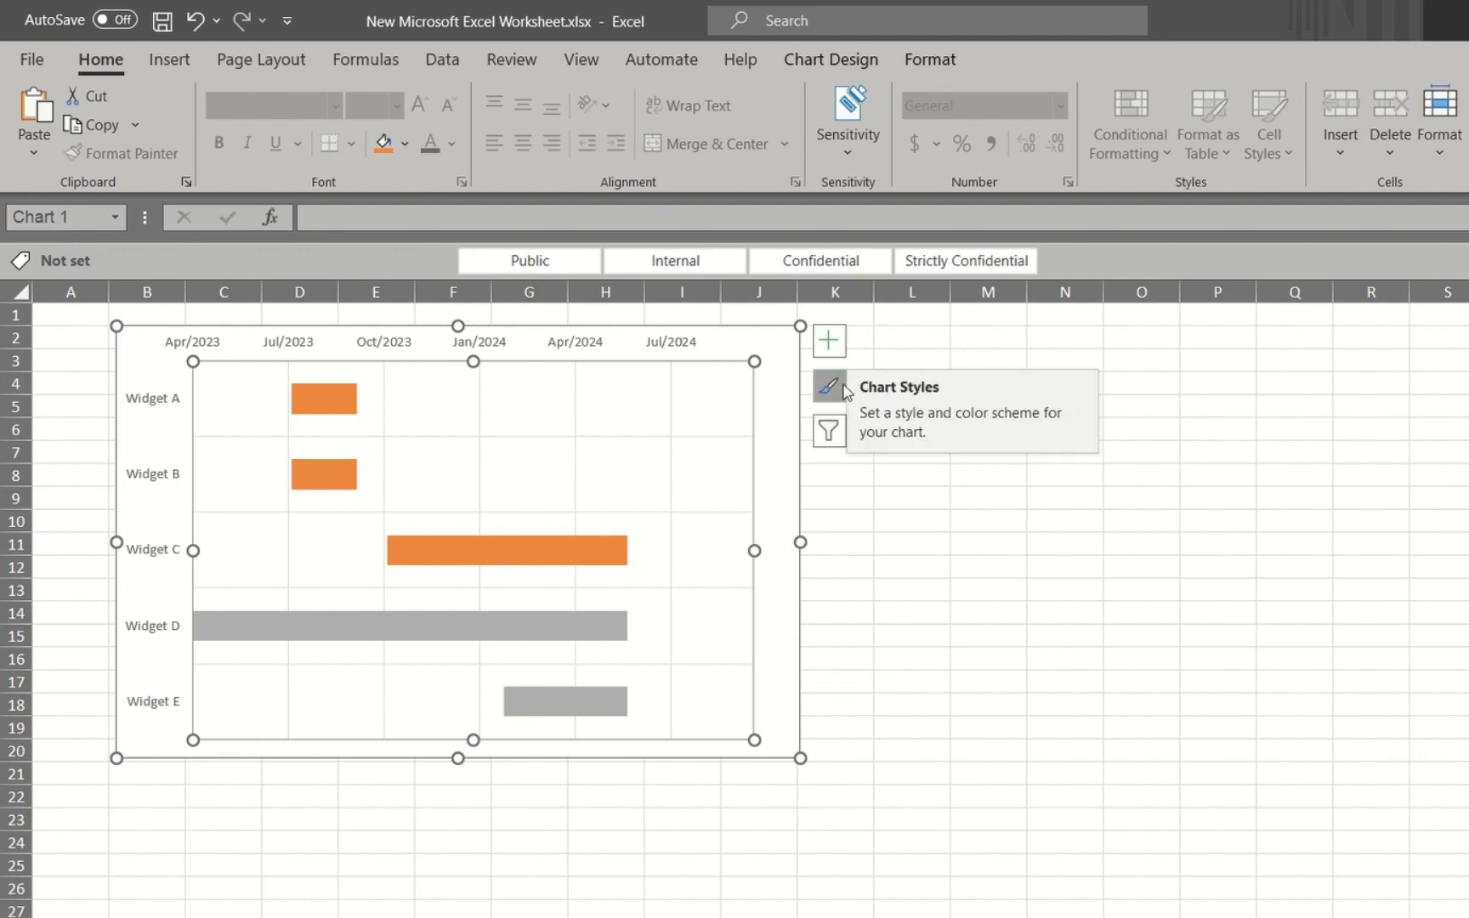
Add a legend to the Gantt chart and place it at the top of the chart
left_click(829, 342)
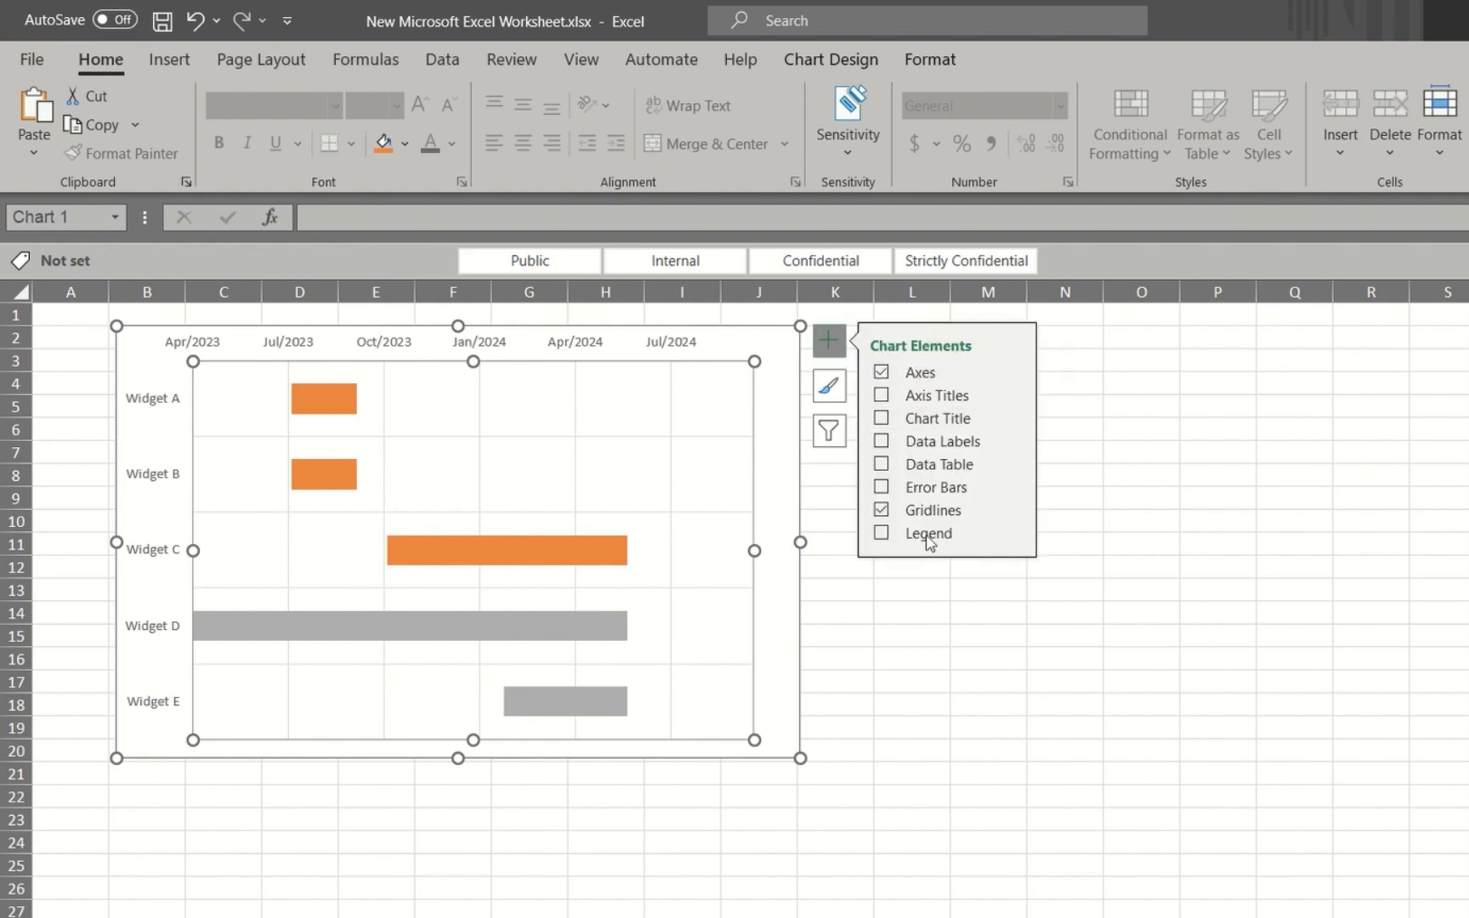
left_click(958, 537)
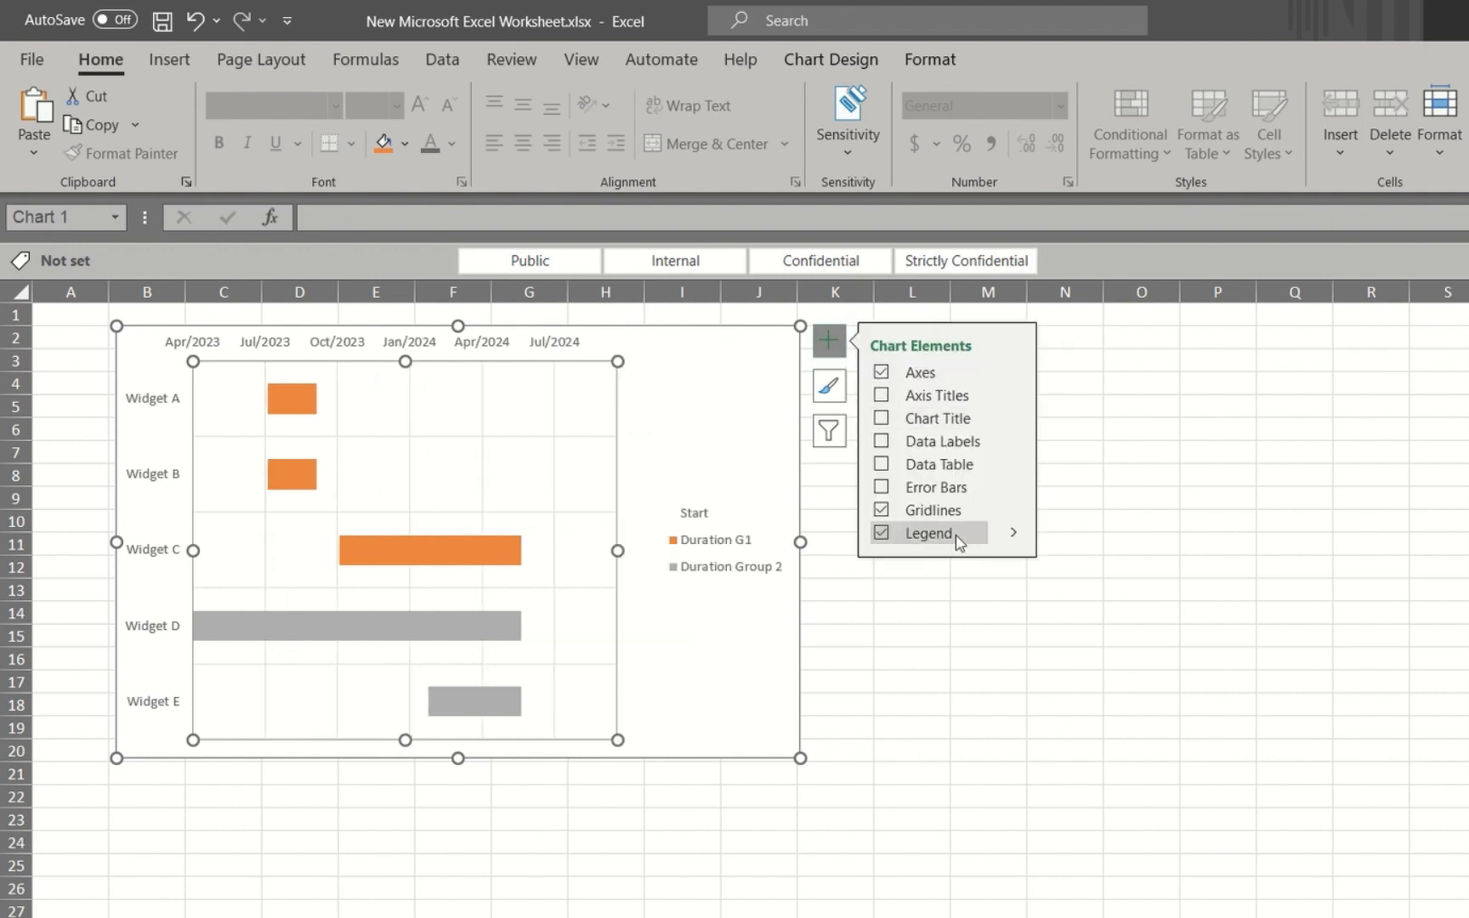
left_click(1013, 532)
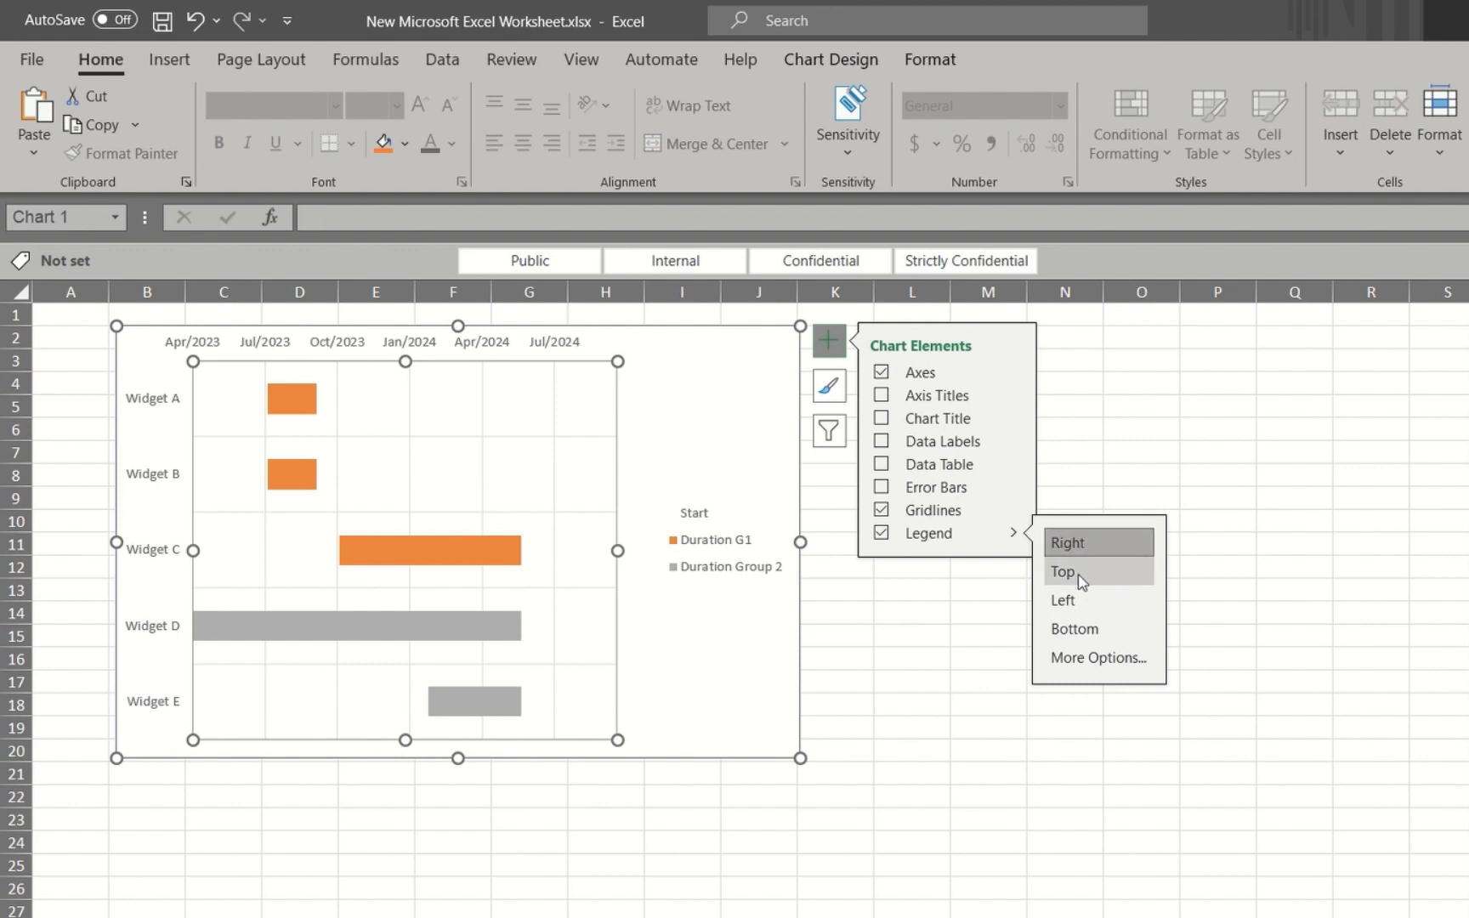
left_click(1064, 571)
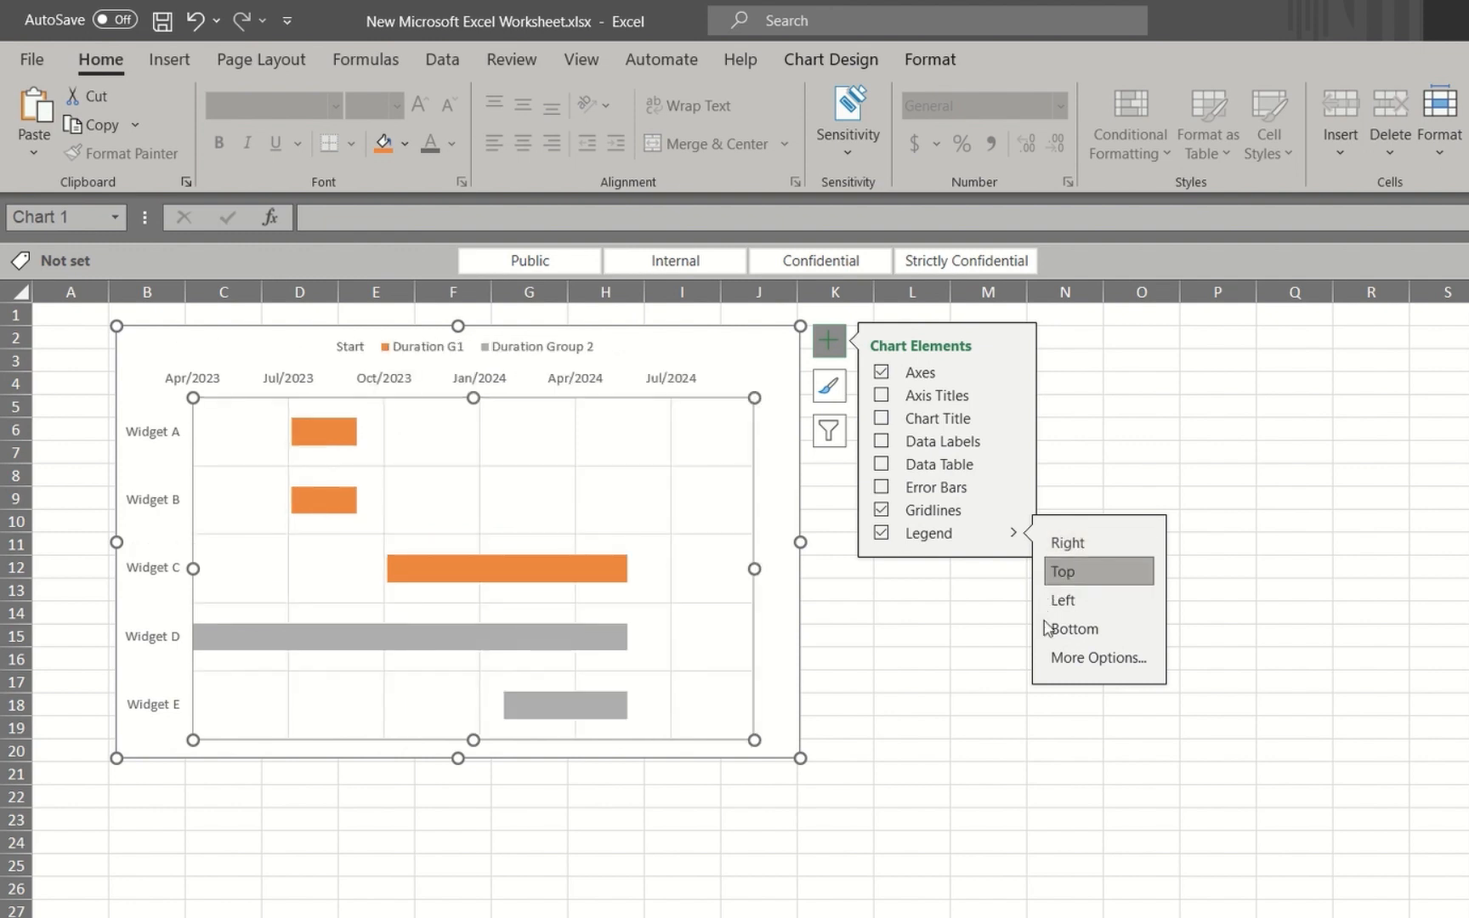
left_click(913, 680)
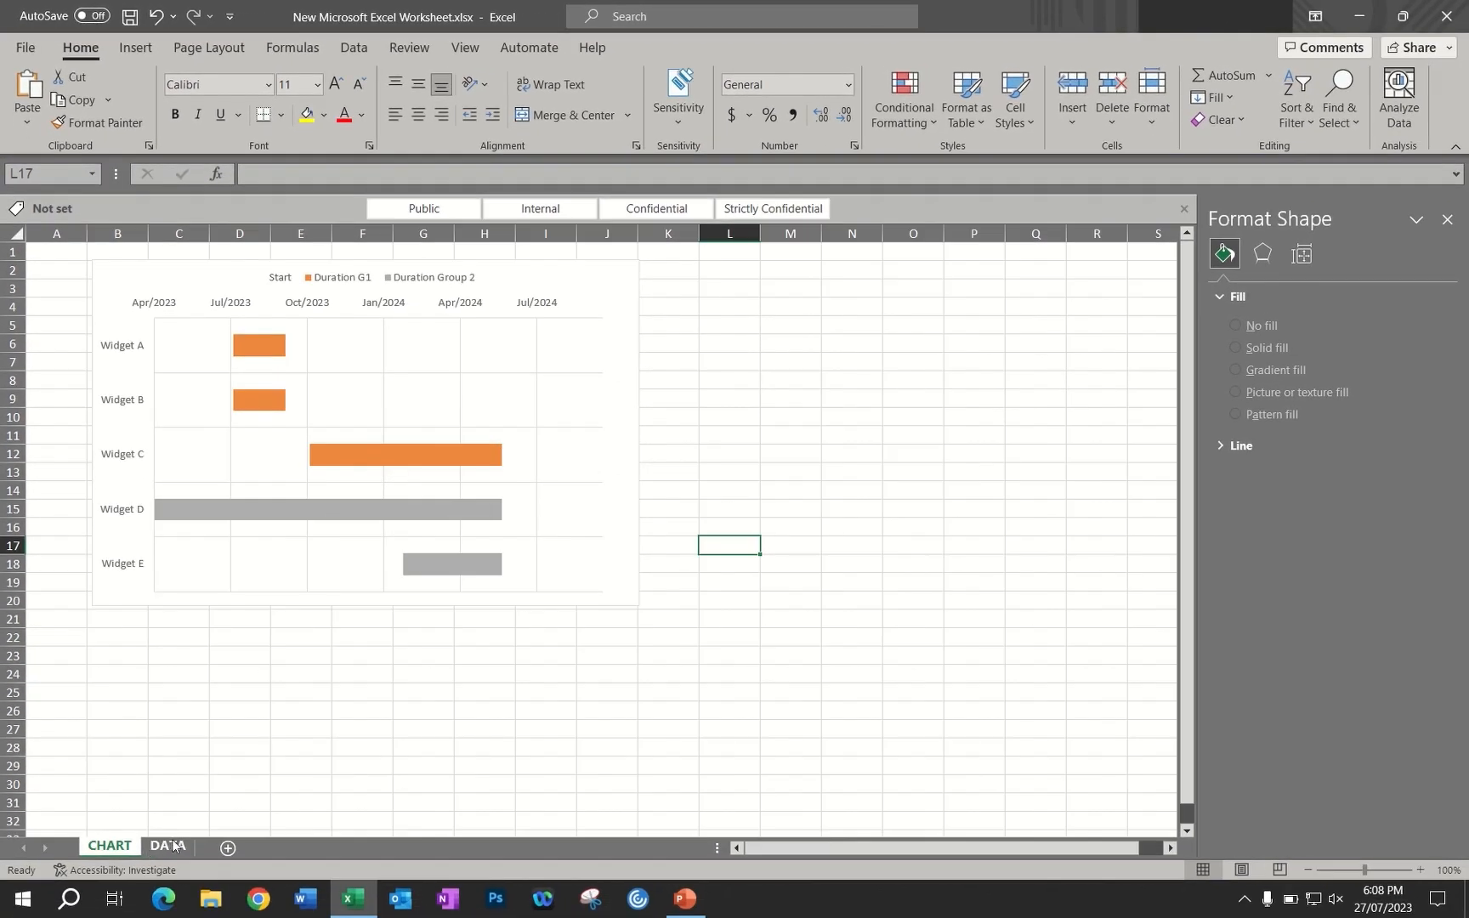
Rename the two duration column headers on the DATA sheet to Group 1 in D1 and Group 2 in E1
left_click(168, 846)
left_click(258, 253)
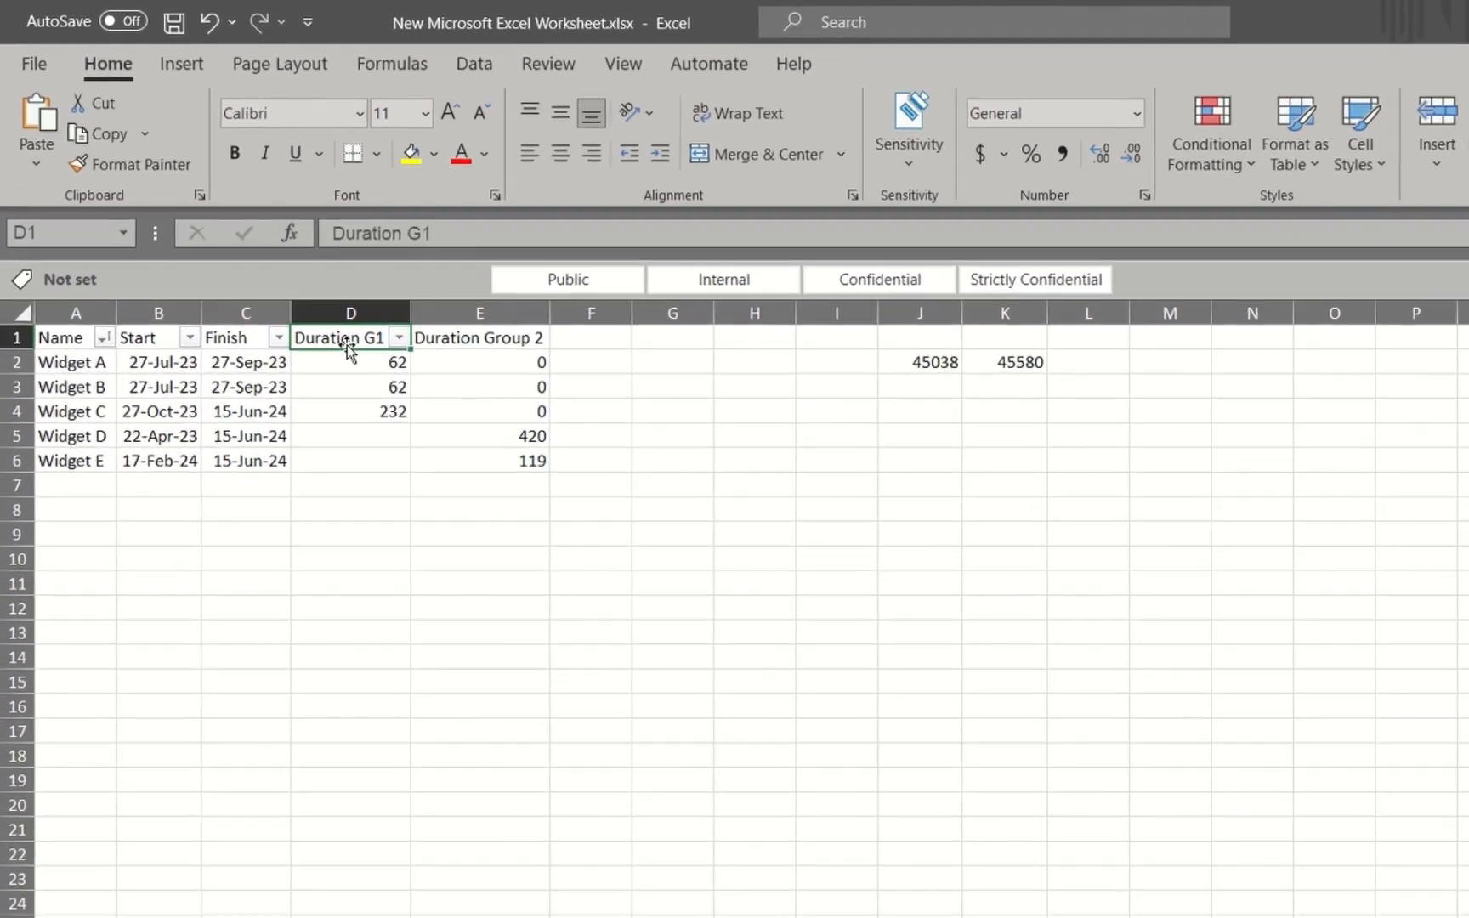
type("Group 1")
left_click(531, 380)
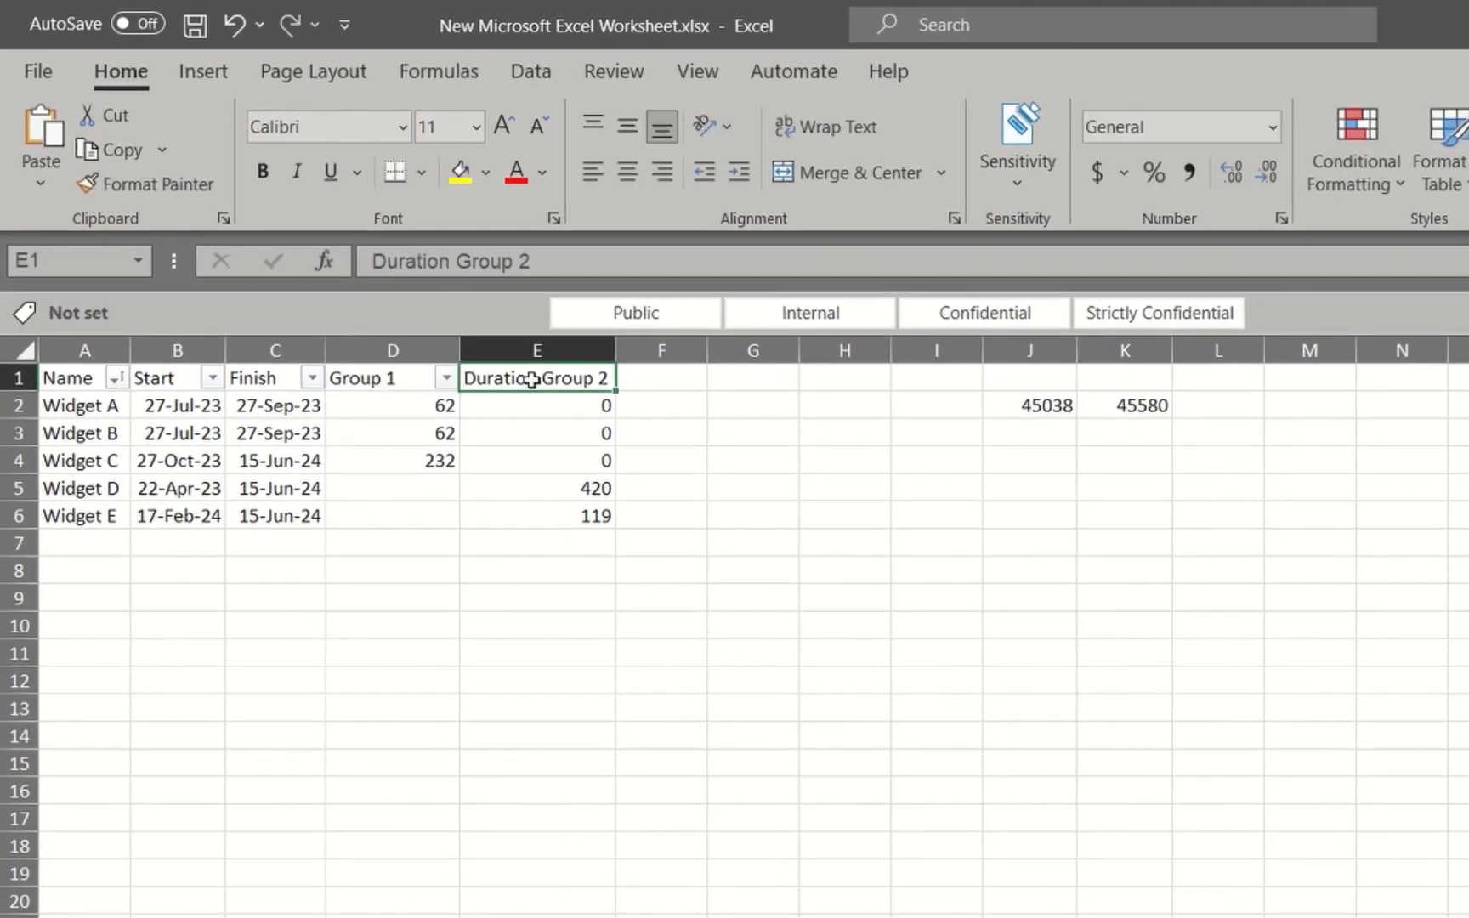
type("Group 2")
left_click(764, 440)
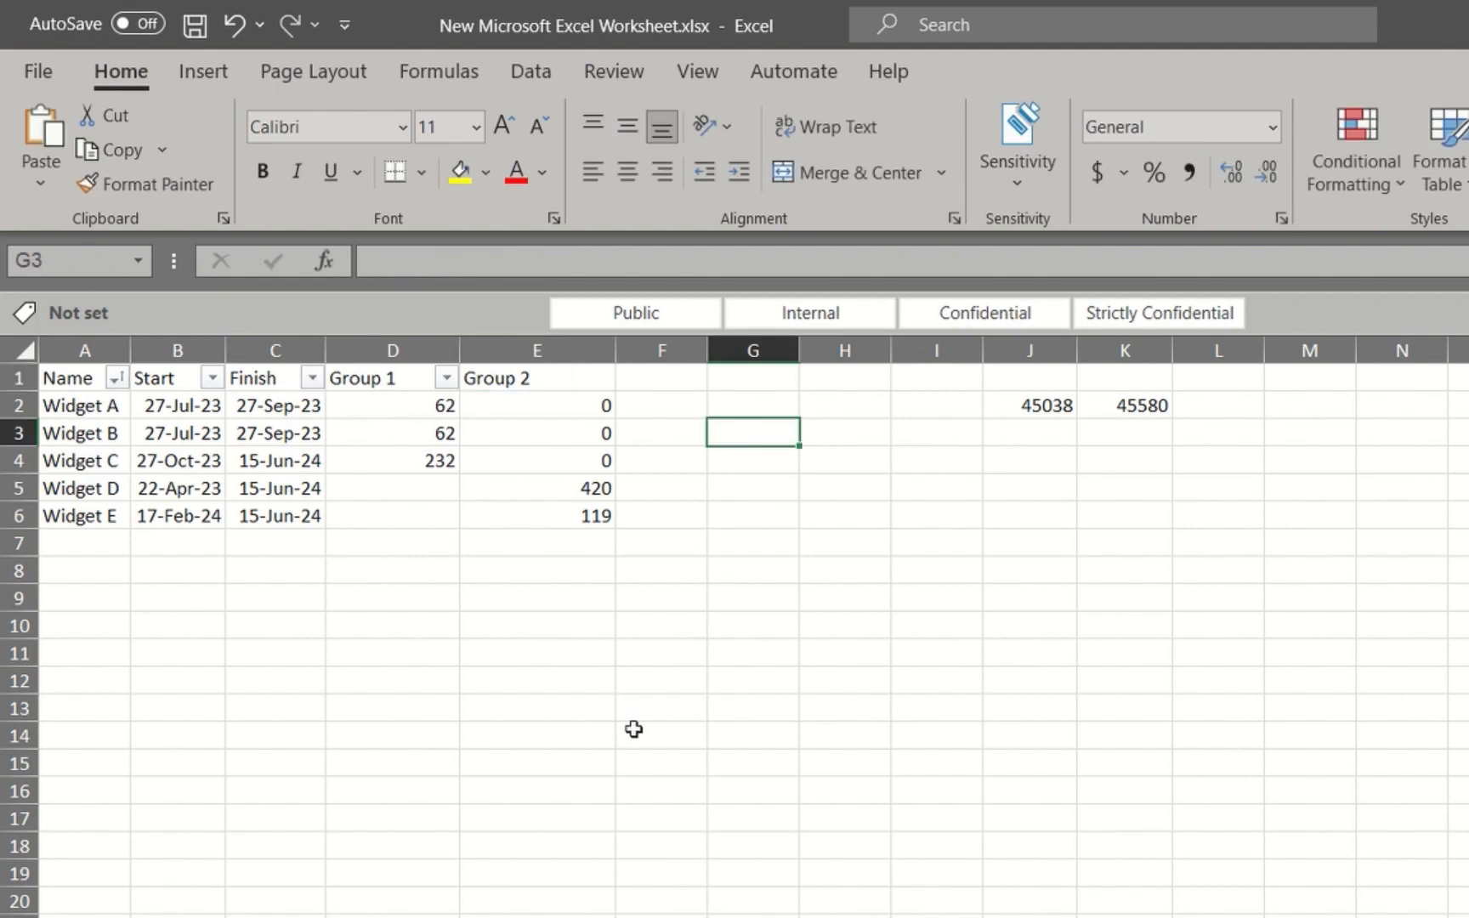